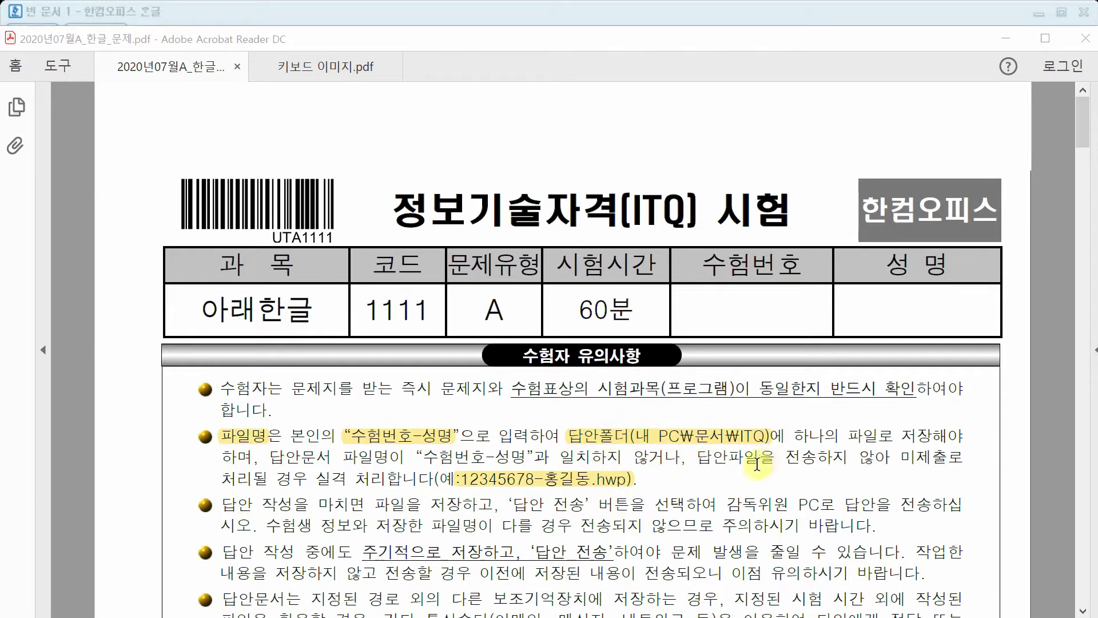
Switch to the blank Hancom Hangul document and start saving it in the ITQ folder under 내 PC > 문서.
left_click(356, 12)
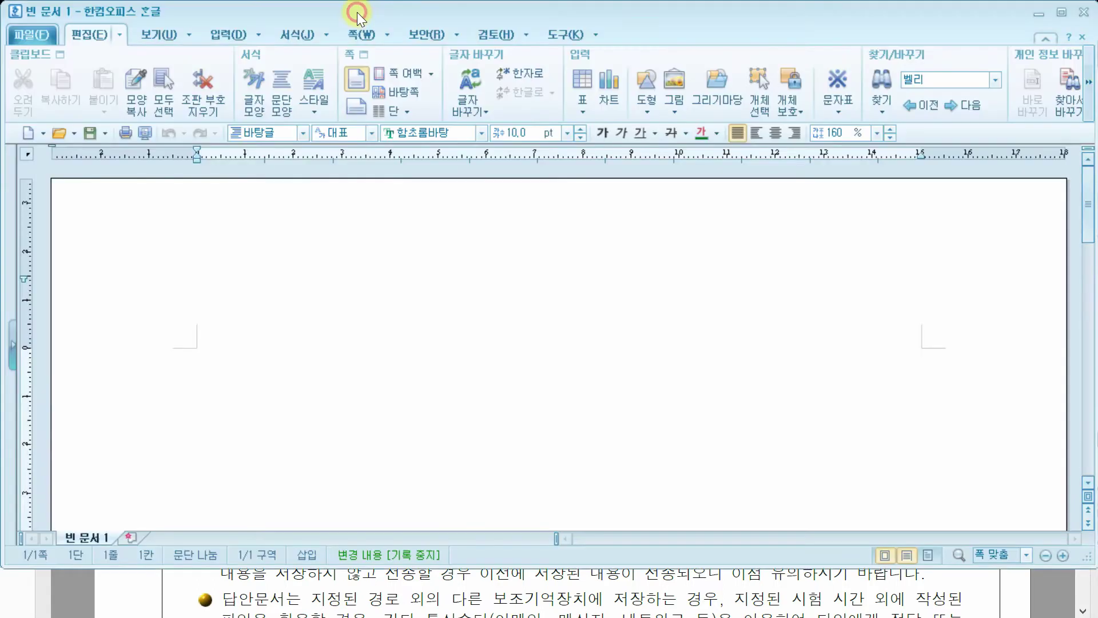
left_click(87, 133)
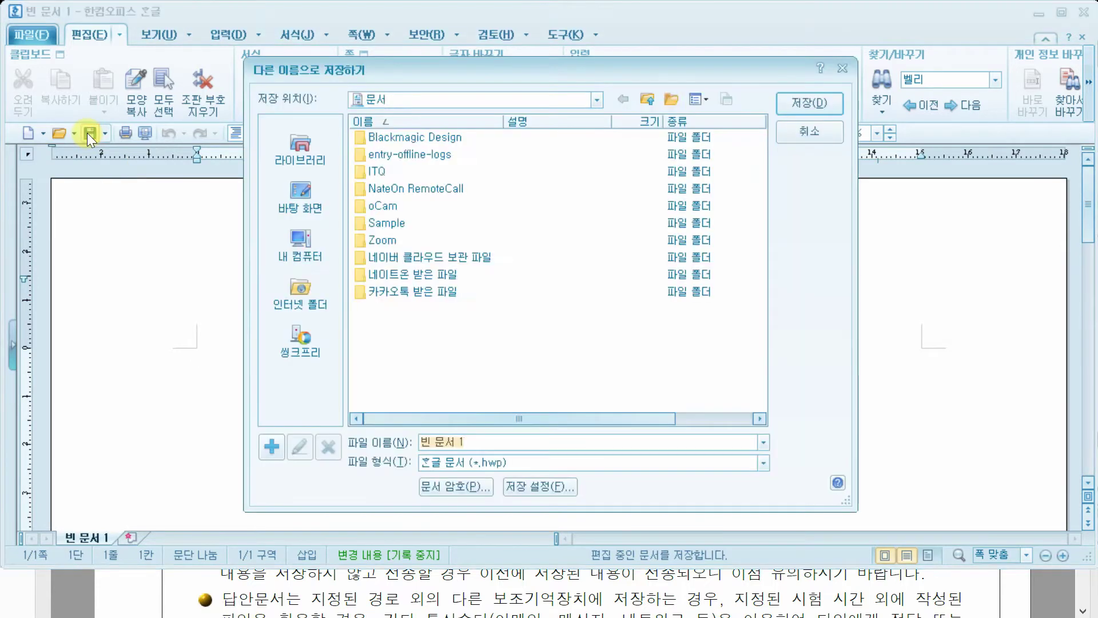
left_click(297, 254)
left_click(295, 256)
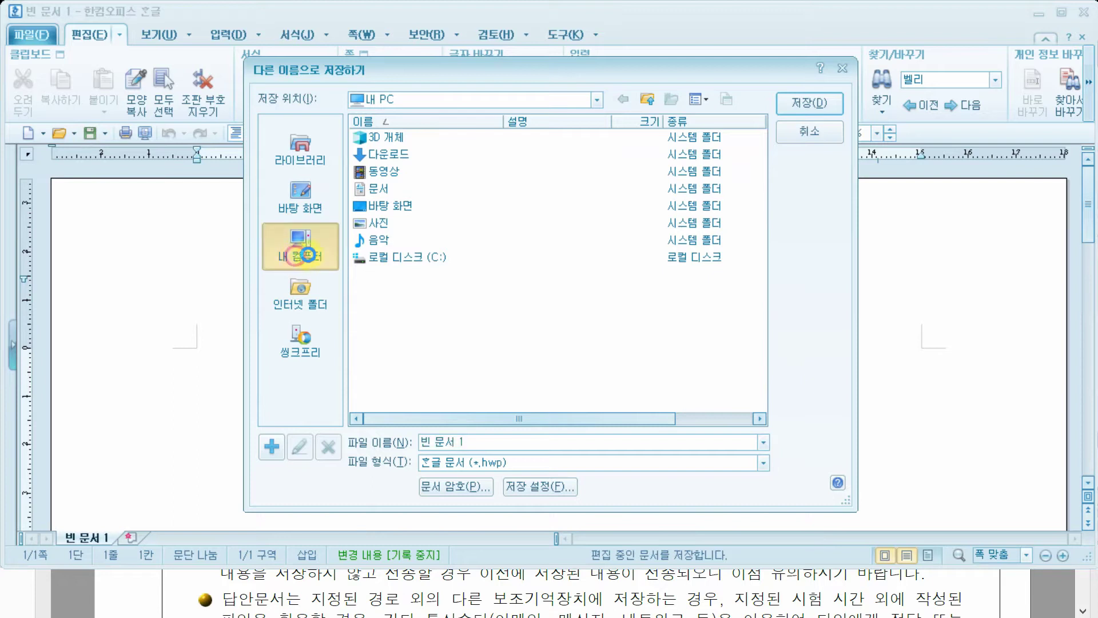
double_click(376, 185)
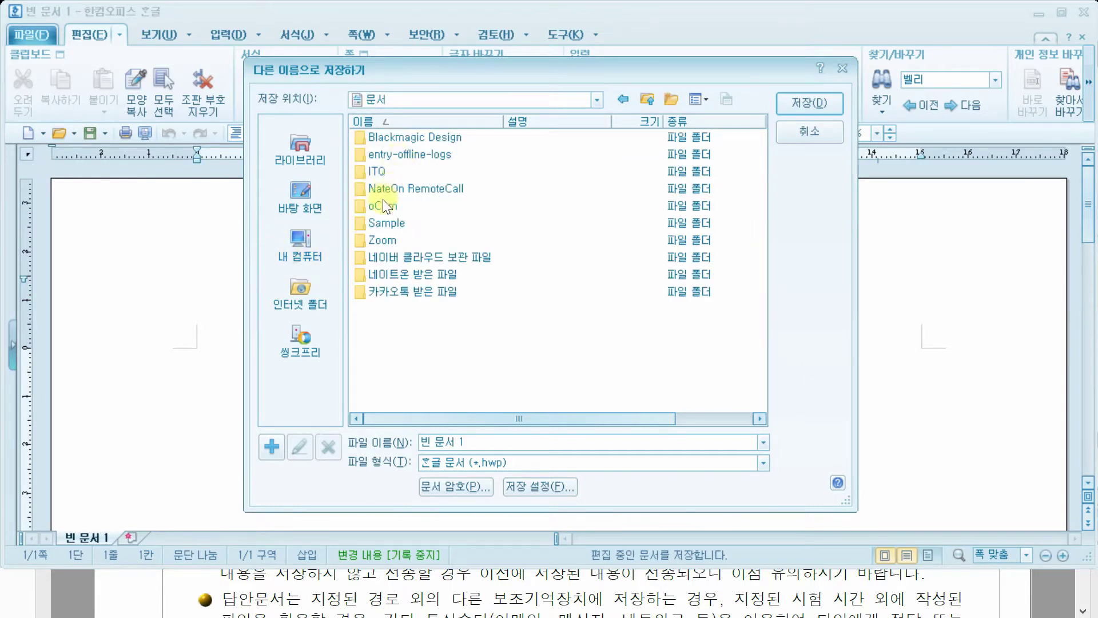
left_click(383, 174)
double_click(377, 170)
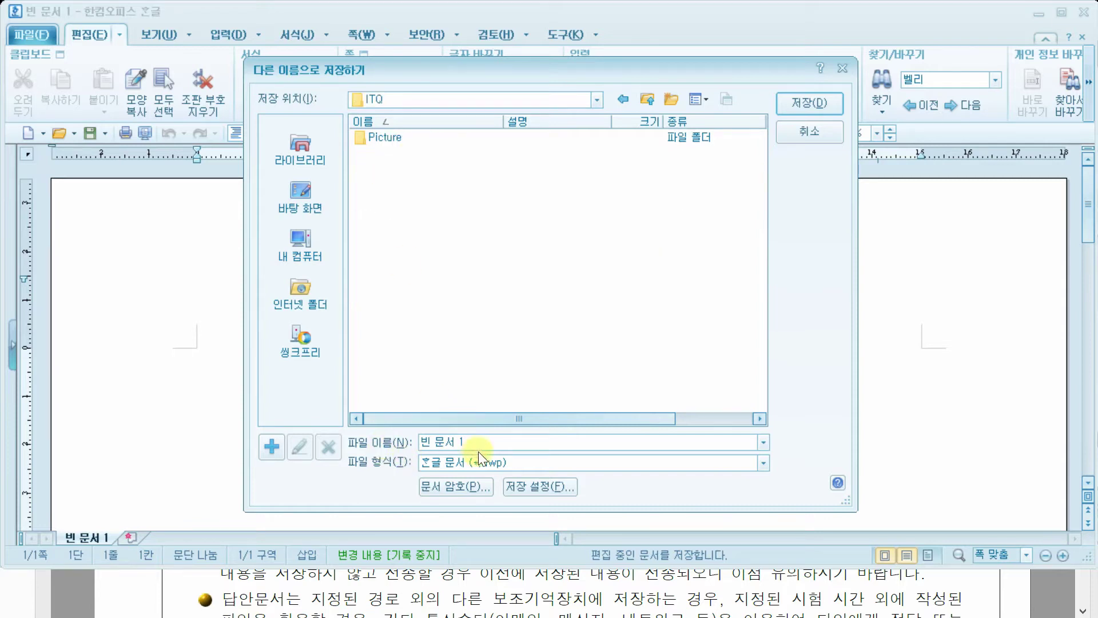
Name the file with the examinee number and name joined by a hyphen, and save it as an .hwp document.
left_click(564, 443)
type("123456789")
type("송이컴퓨")
left_click(809, 108)
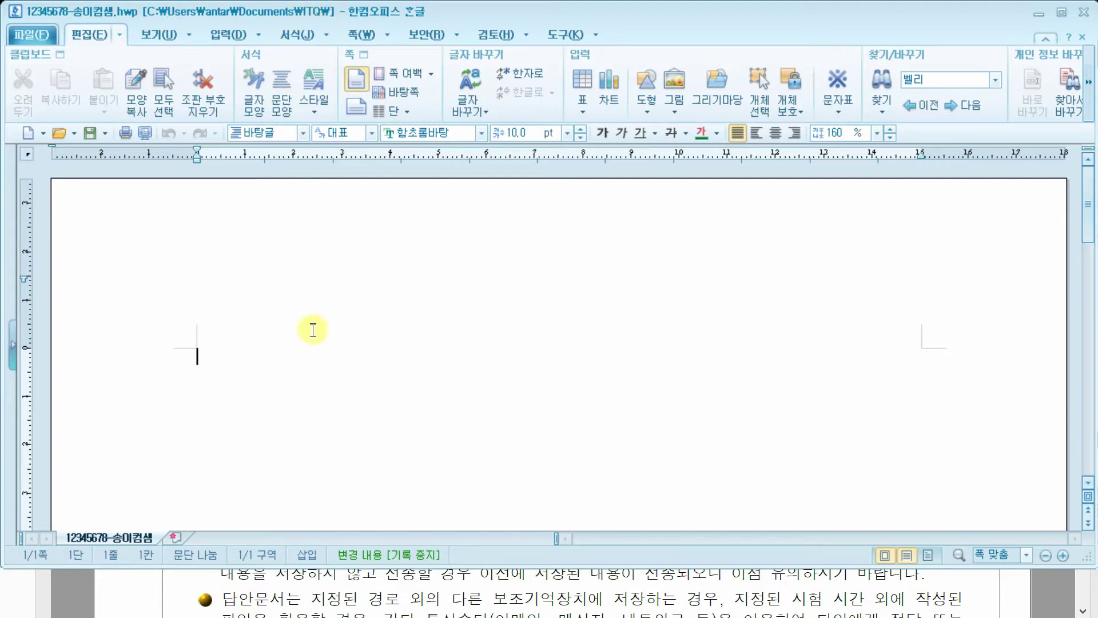
Read the paper margin requirements in the exam PDF in Acrobat Reader and return to the Hangul document.
key("alt+Tab")
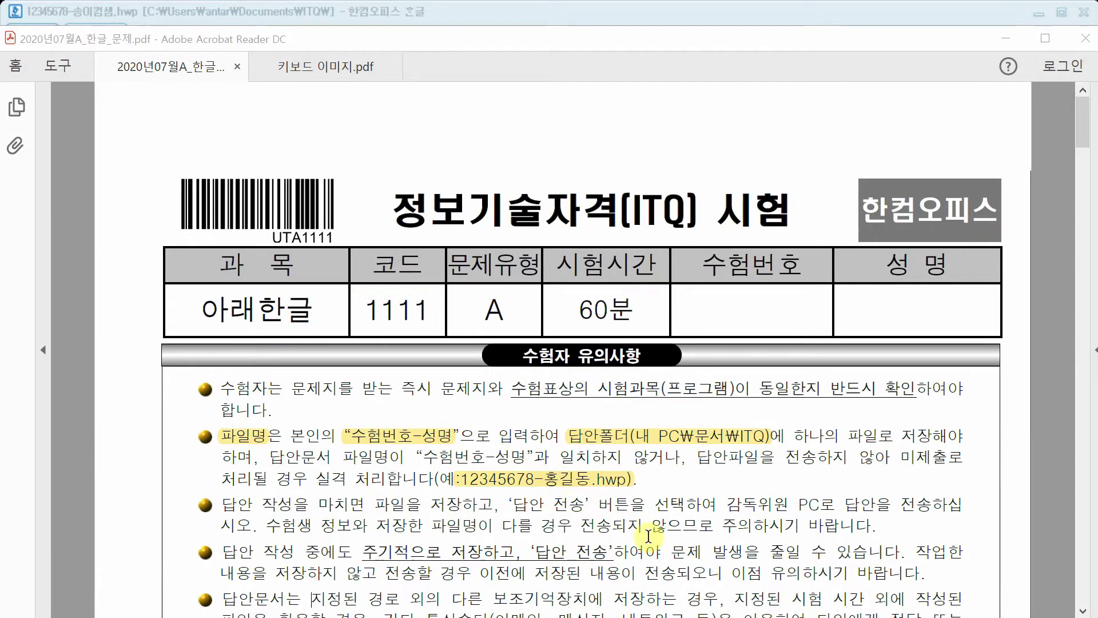
scroll(649, 536, "down", 10)
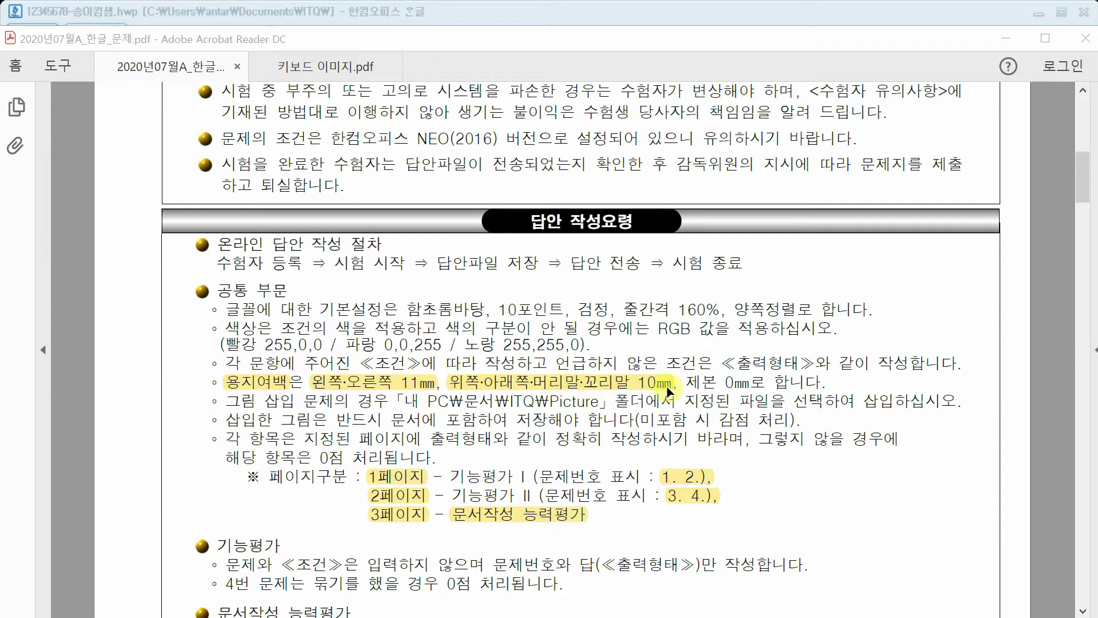
scroll(644, 390, "up", 3)
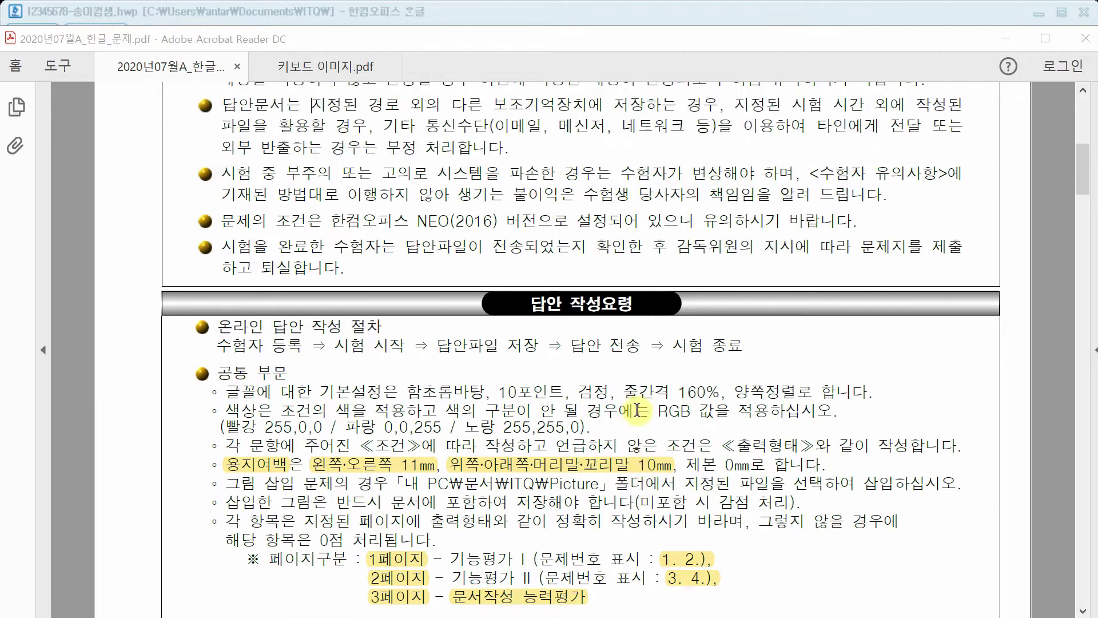
scroll(637, 410, "up", 5)
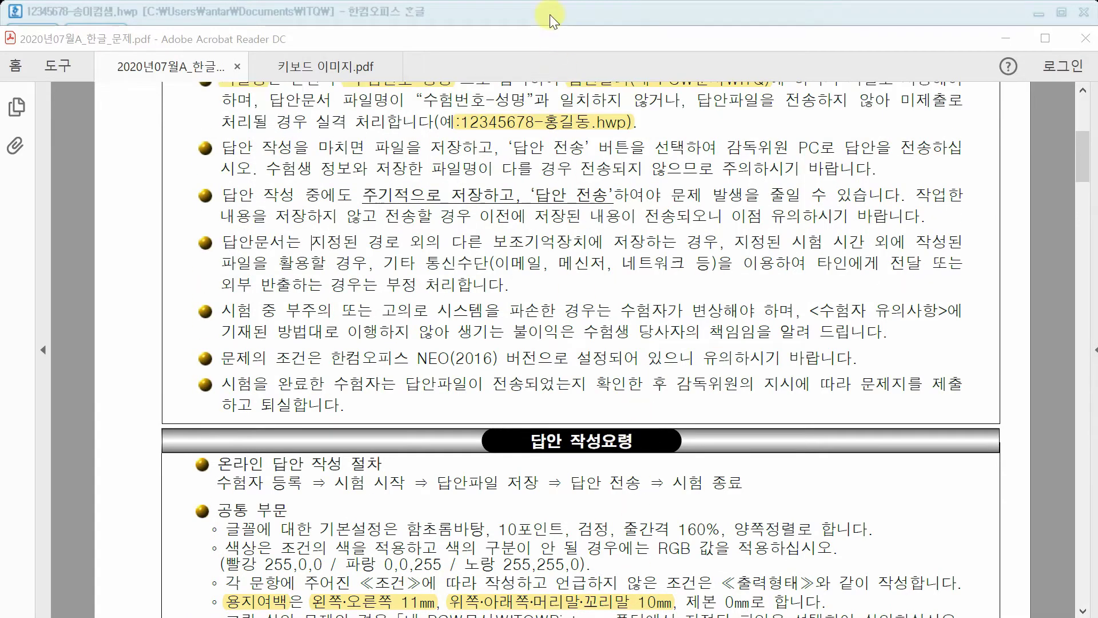
left_click(550, 15)
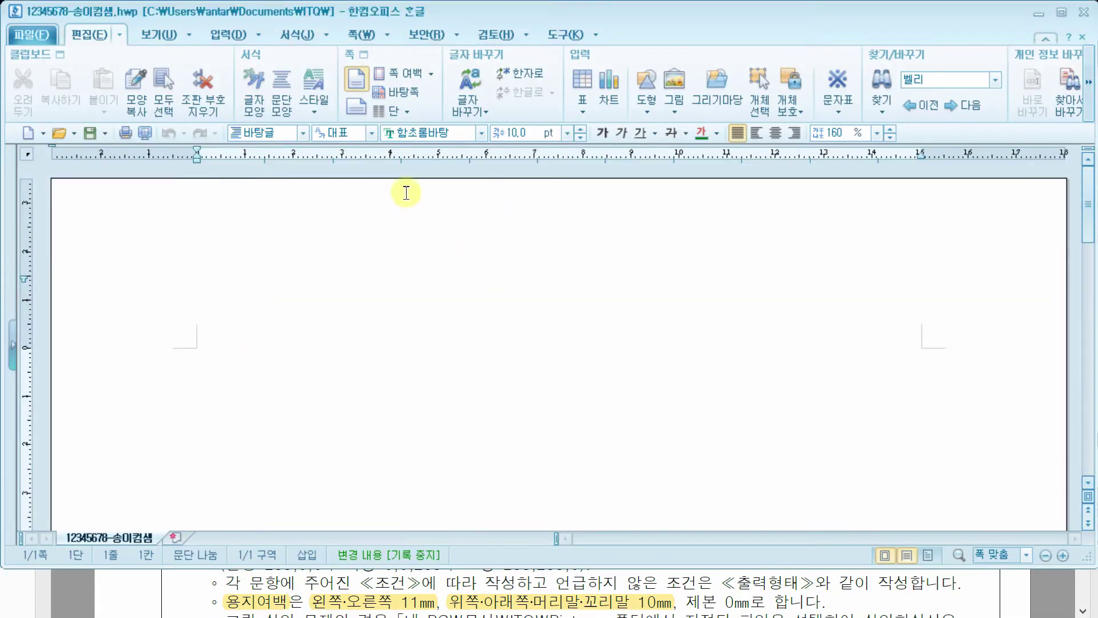
Look up the shortcut for 편집 용지, locate that key in 키보드 이미지.pdf in Acrobat Reader, and return to the Hangul document.
left_click(388, 36)
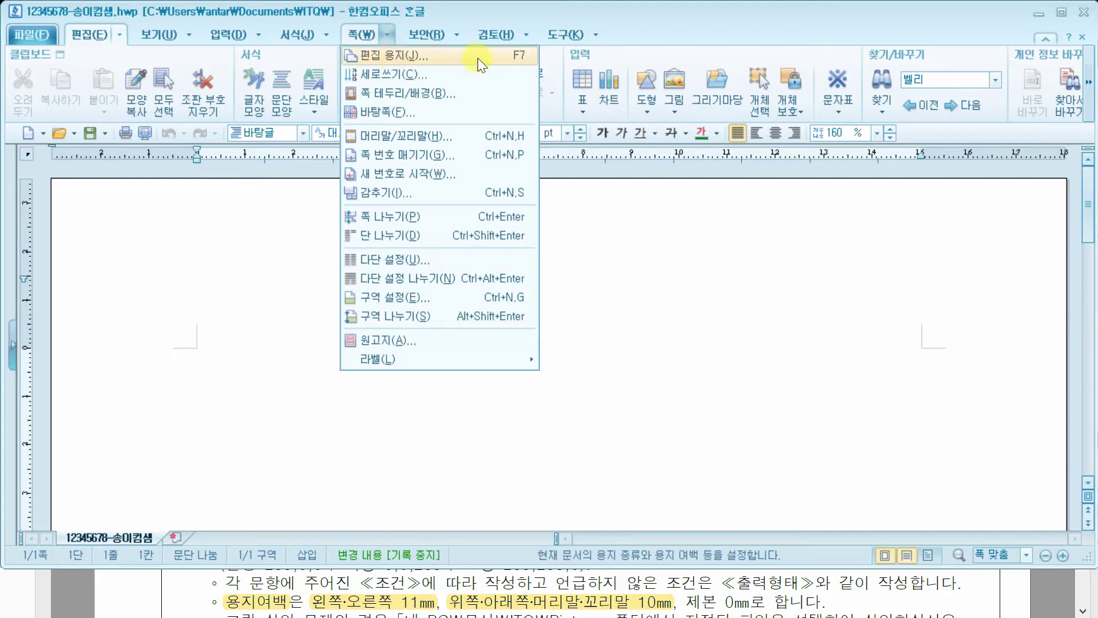
left_click(526, 34)
left_click(383, 37)
left_click(294, 258)
left_click(179, 601)
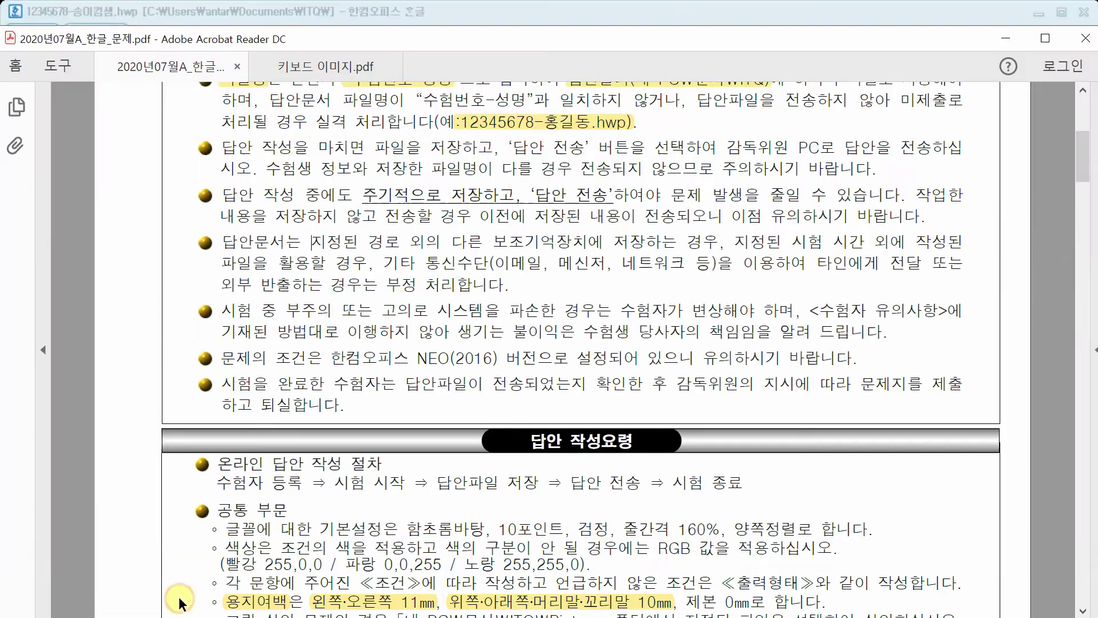
left_click(302, 70)
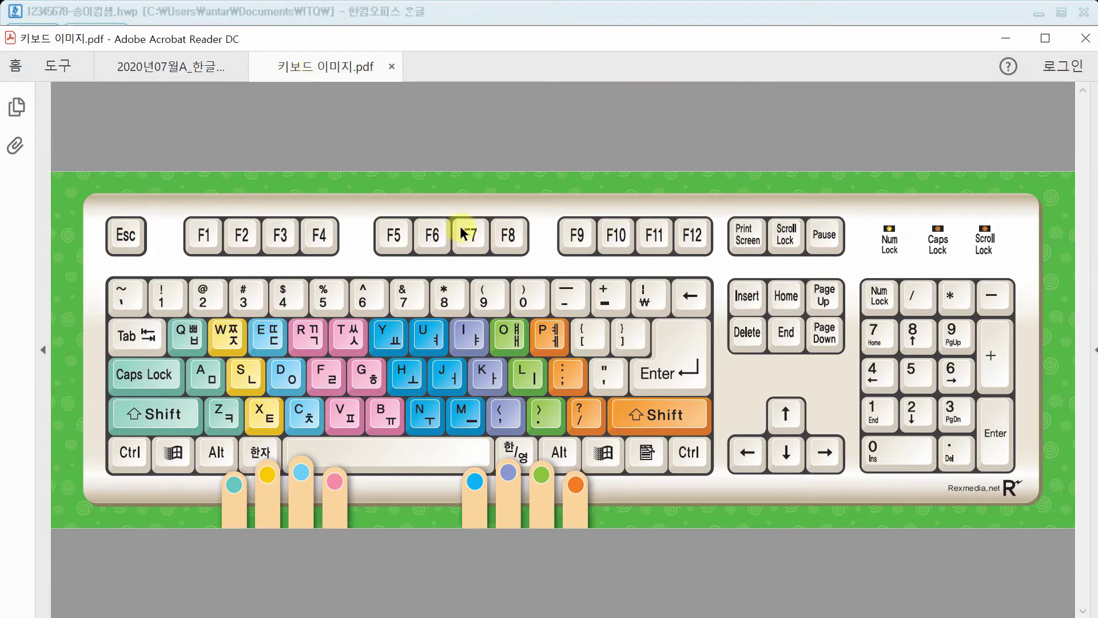
left_click(235, 62)
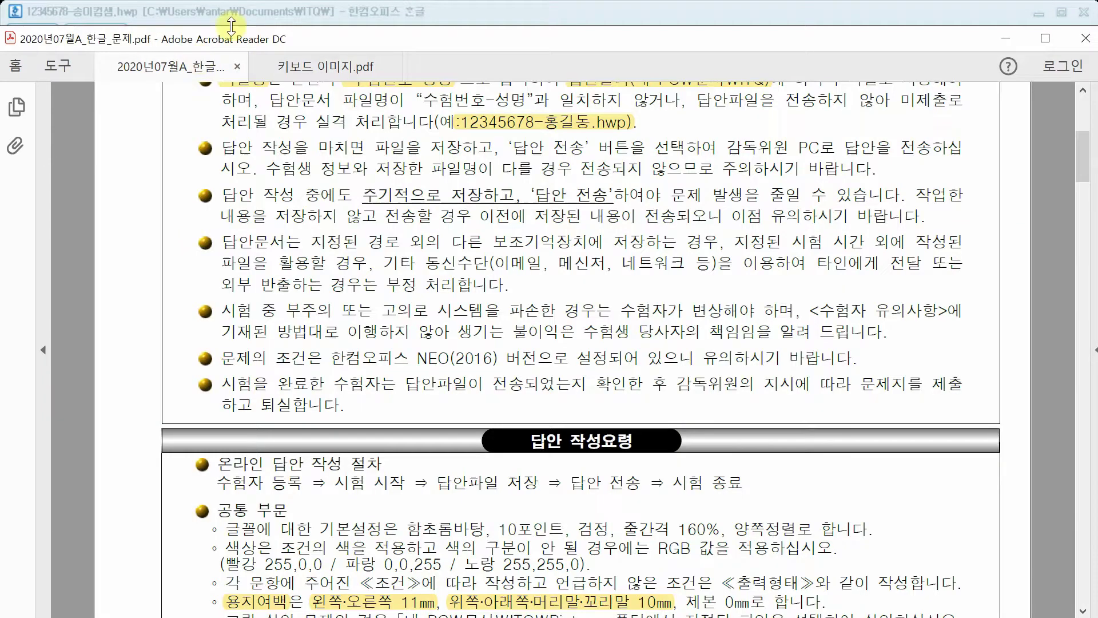
left_click(238, 14)
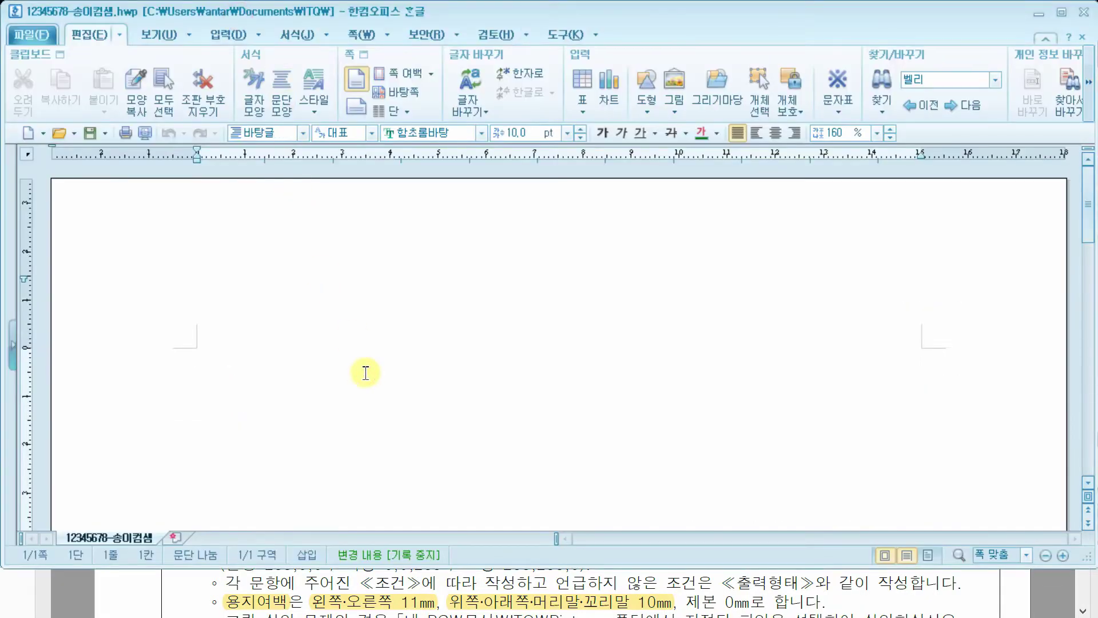
Open the 편집 용지 settings, consult the keyboard layout in 키보드 이미지.pdf, and return to the settings.
key("F7")
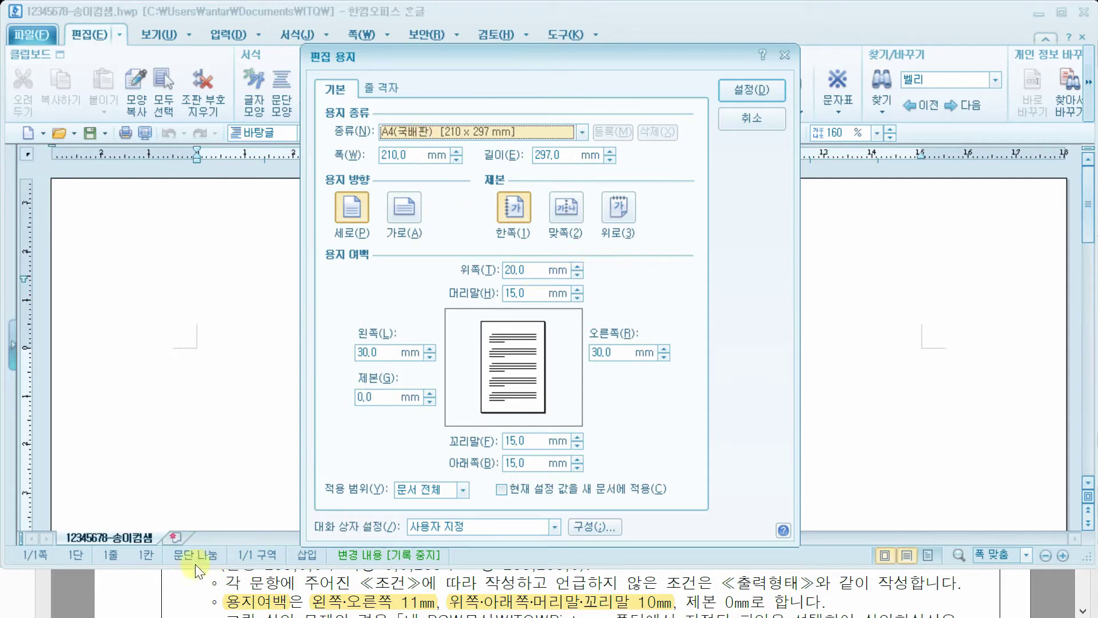
left_click(145, 589)
left_click(324, 70)
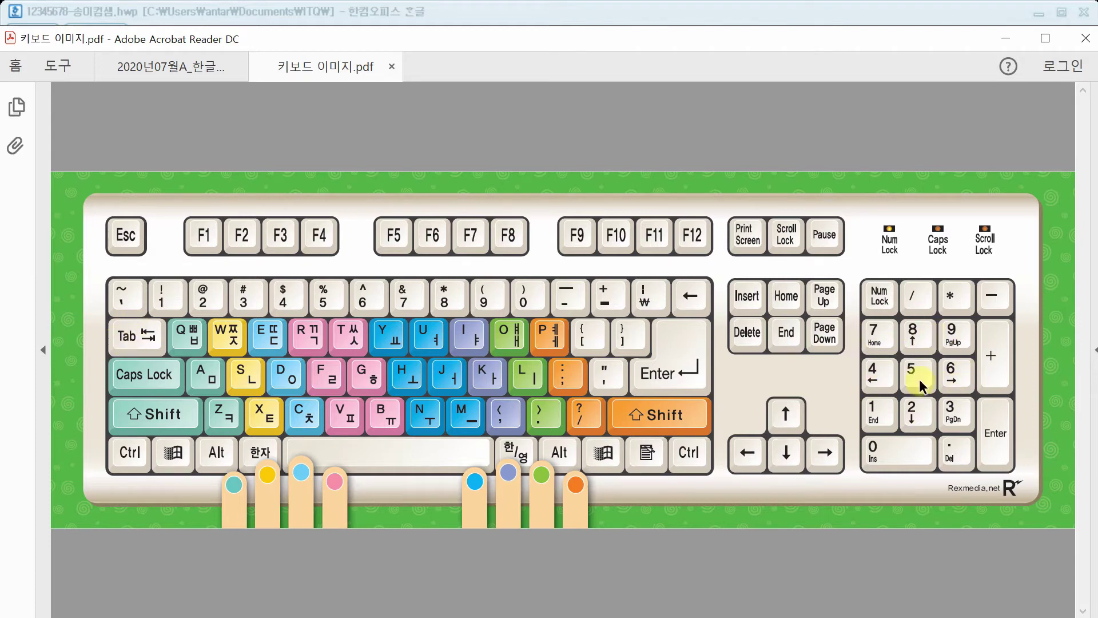
left_click(170, 66)
left_click(244, 16)
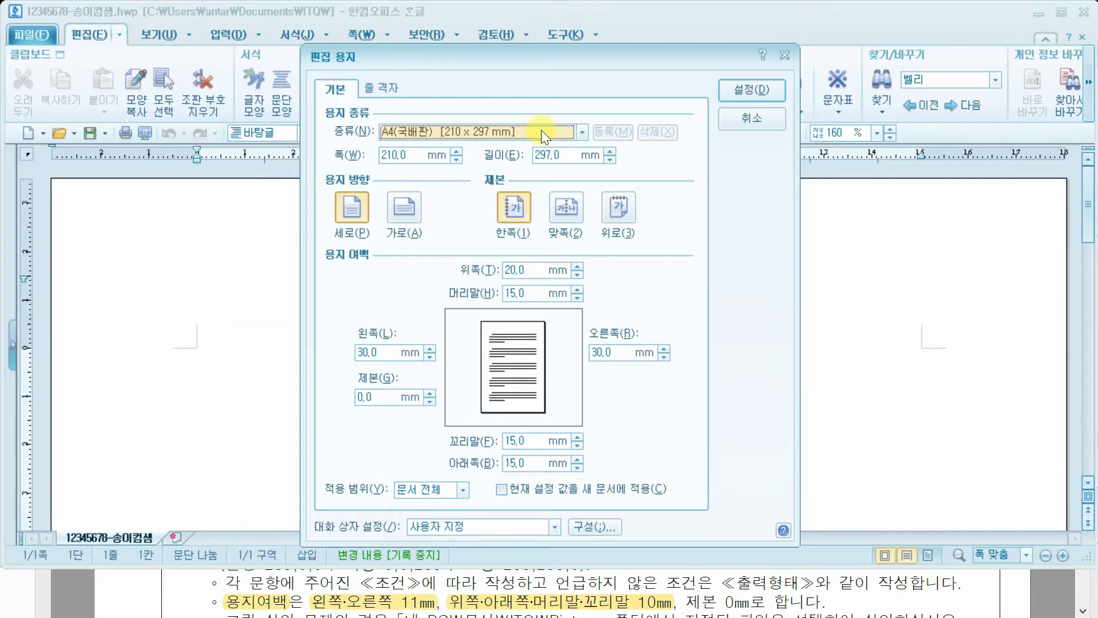
Set the top and bottom page margins to 10 mm and the left and right margins to 11 mm.
key("Tab")
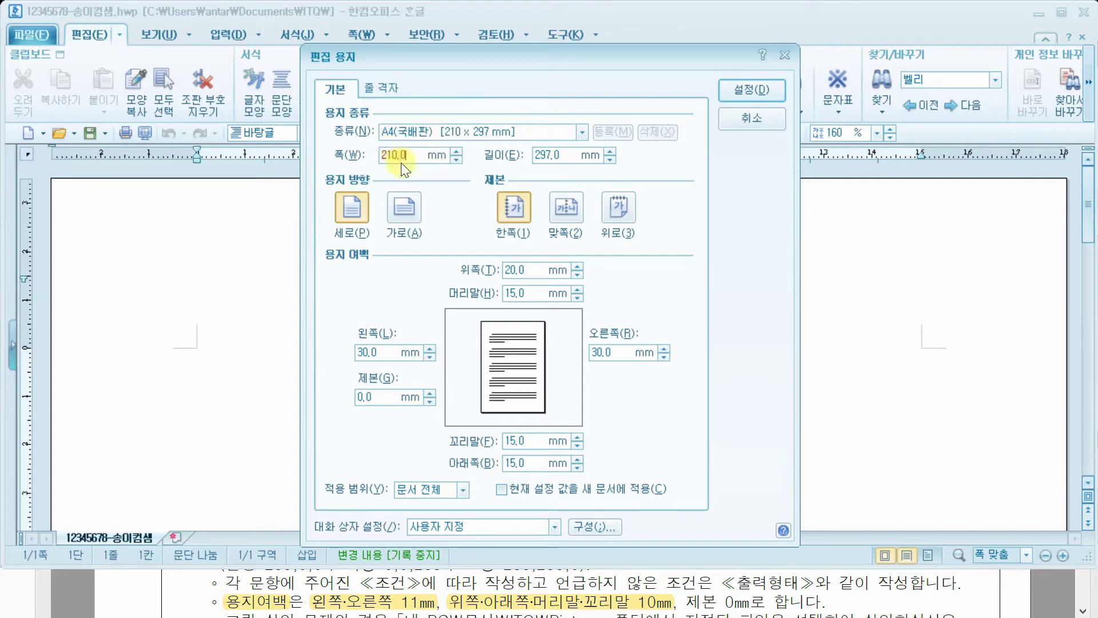
left_click(572, 155)
left_click(358, 208)
left_click(541, 270)
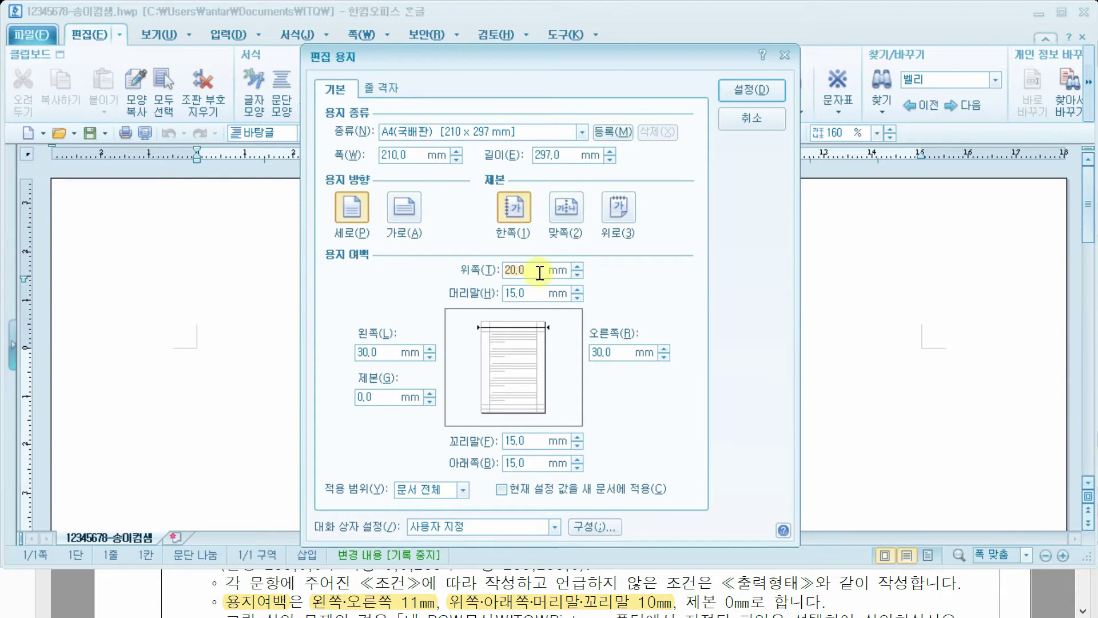
type("10")
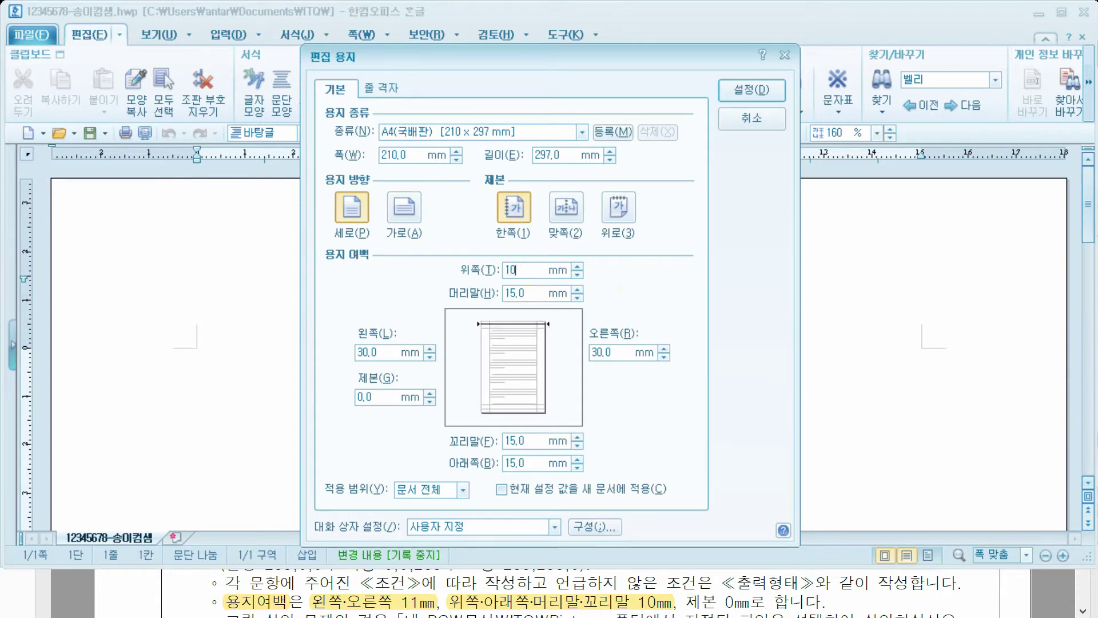
key("Tab")
type("10")
key("Tab")
type("11")
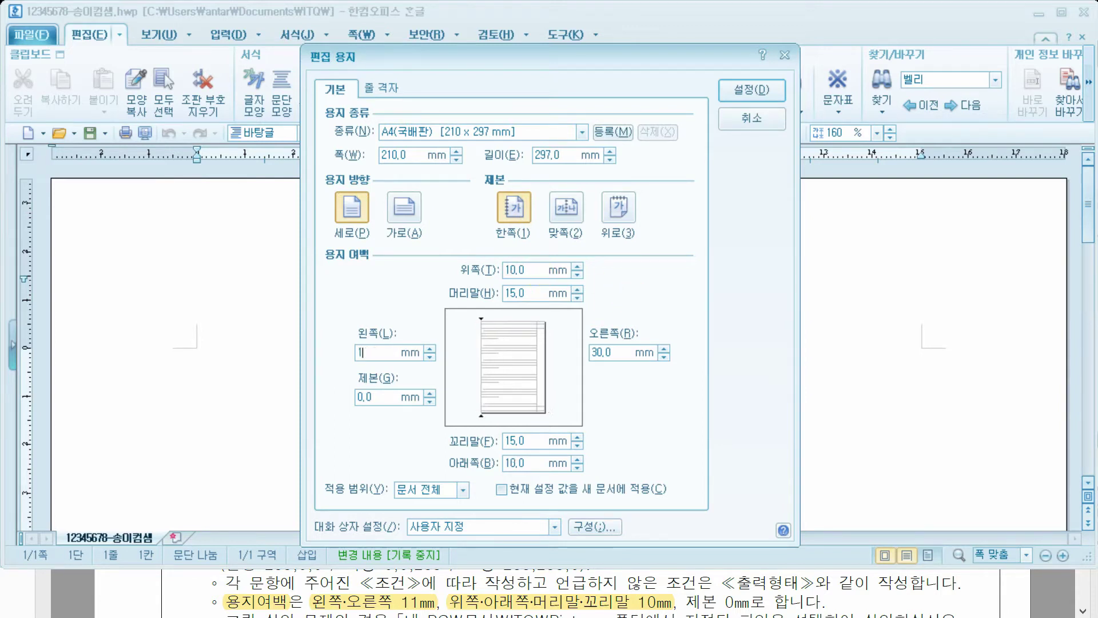
key("Tab")
type("11")
Set the header and footer margins to 10 mm and apply the page settings to the whole document.
key("Tab")
type("10")
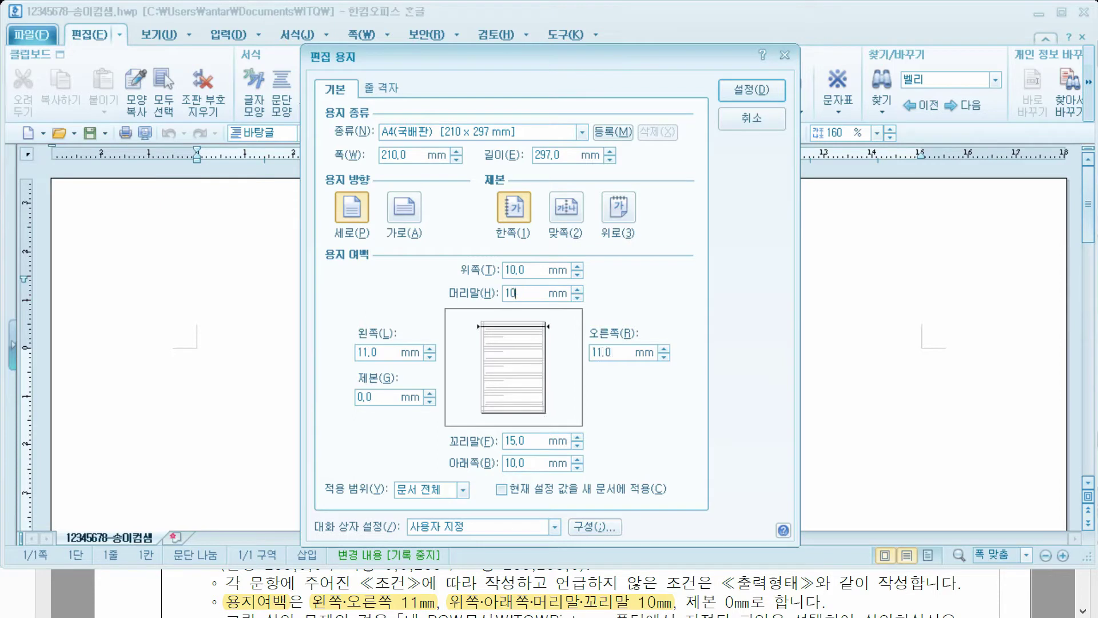
key("Tab")
type("10")
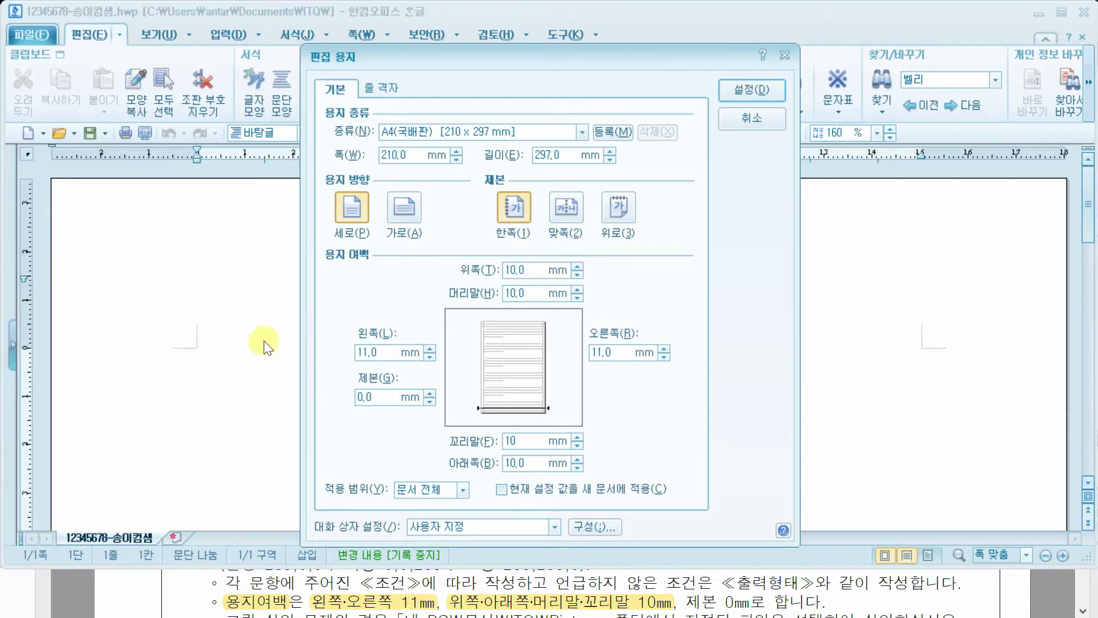
left_click(755, 99)
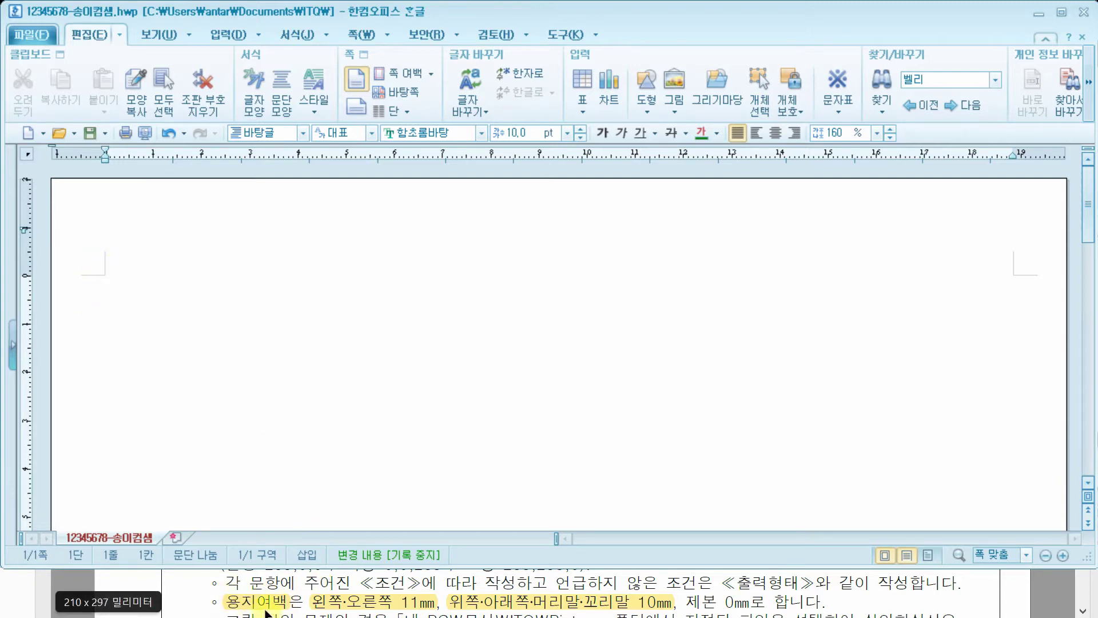
Check the new page margins in the print preview with margin guides shown, and close the preview.
left_click(145, 135)
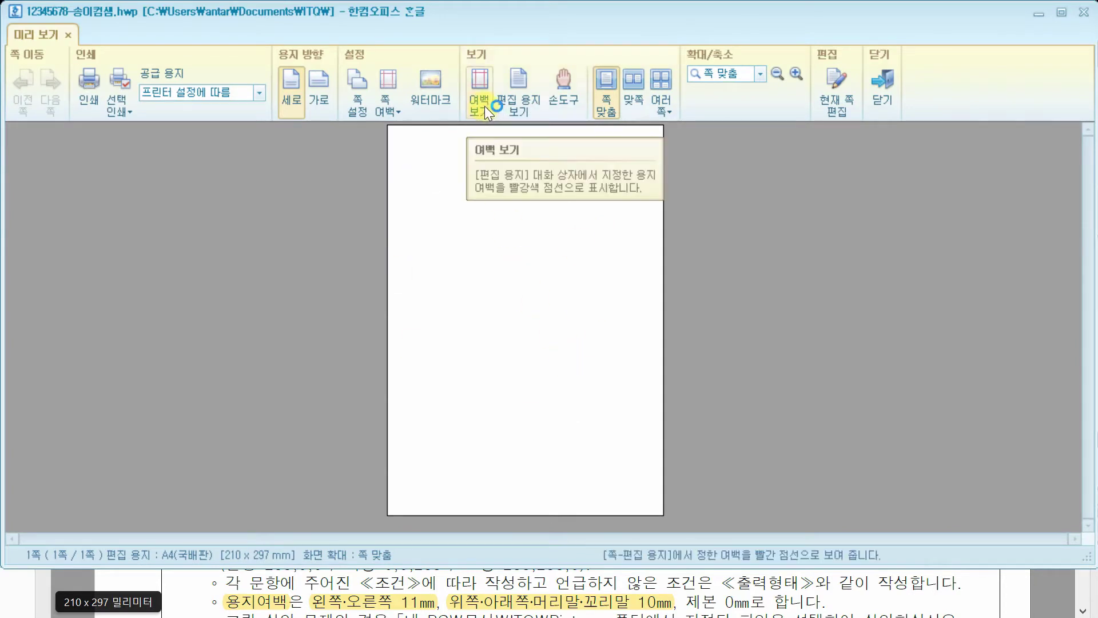
left_click(486, 106)
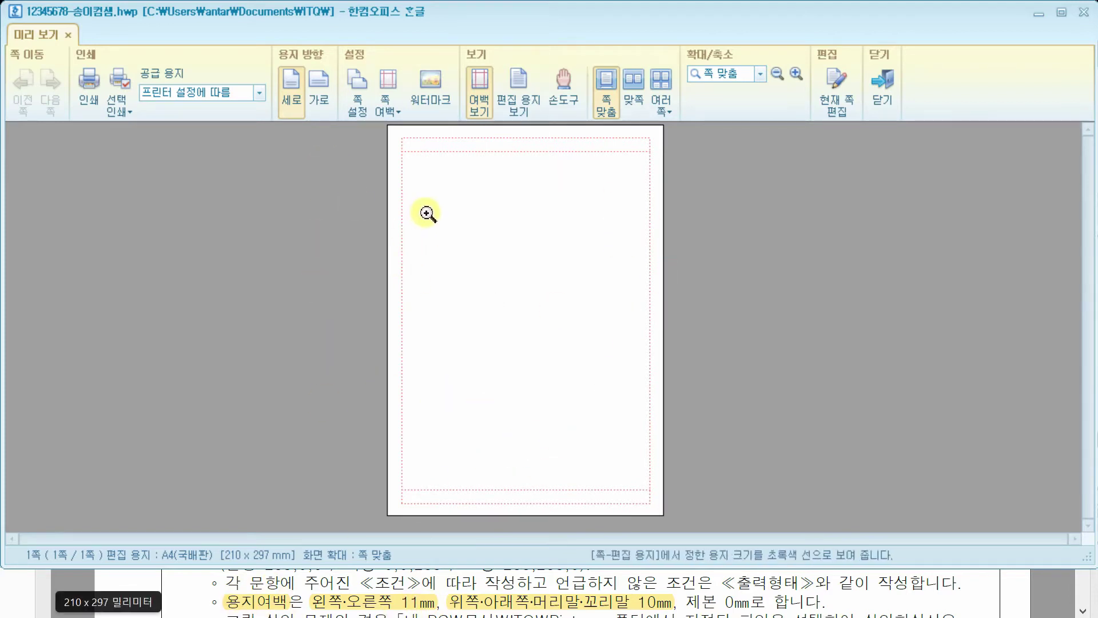
left_click(884, 90)
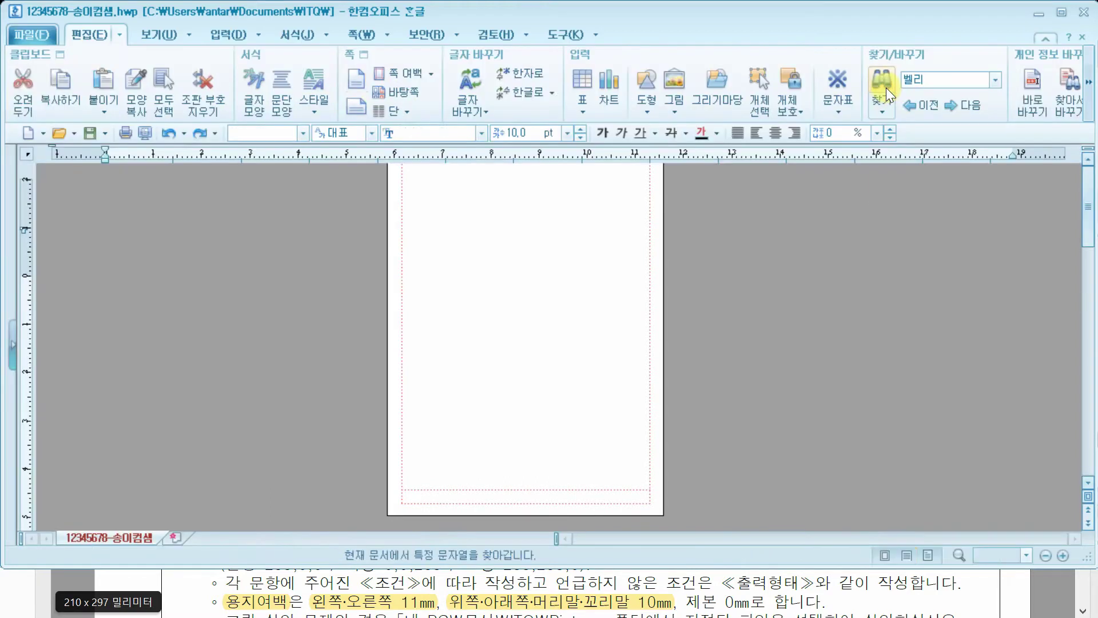
Switch to the exam question PDF and read through 기능평가 I, 기능평가 II and 문서작성 능력평가 to examine what each page requires.
key("alt+Tab")
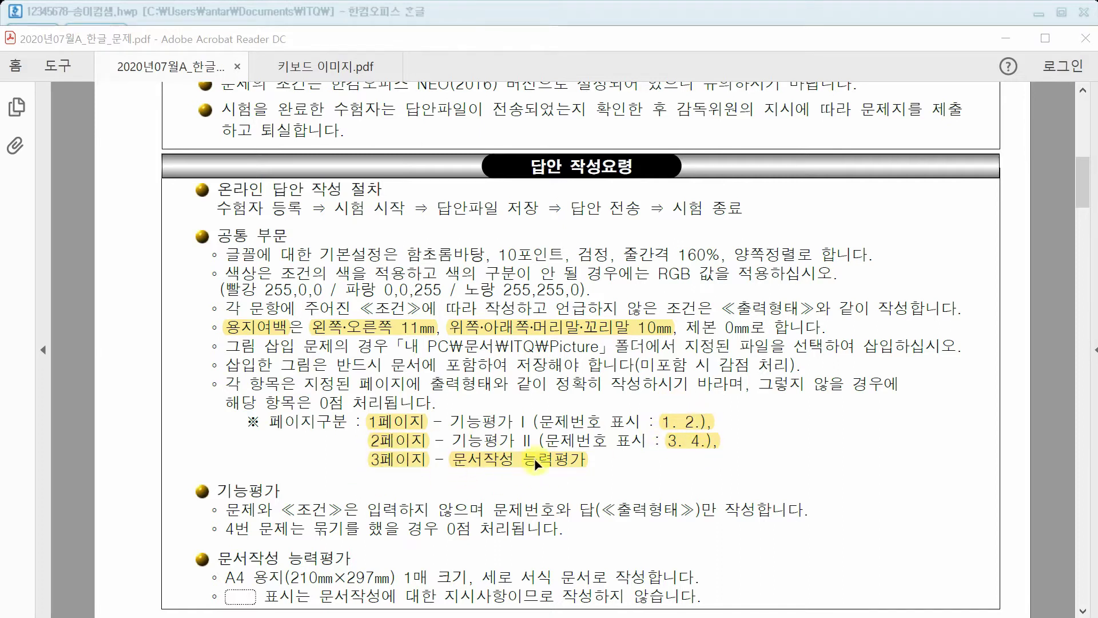
scroll(502, 481, "down", 4)
scroll(502, 482, "down", 10)
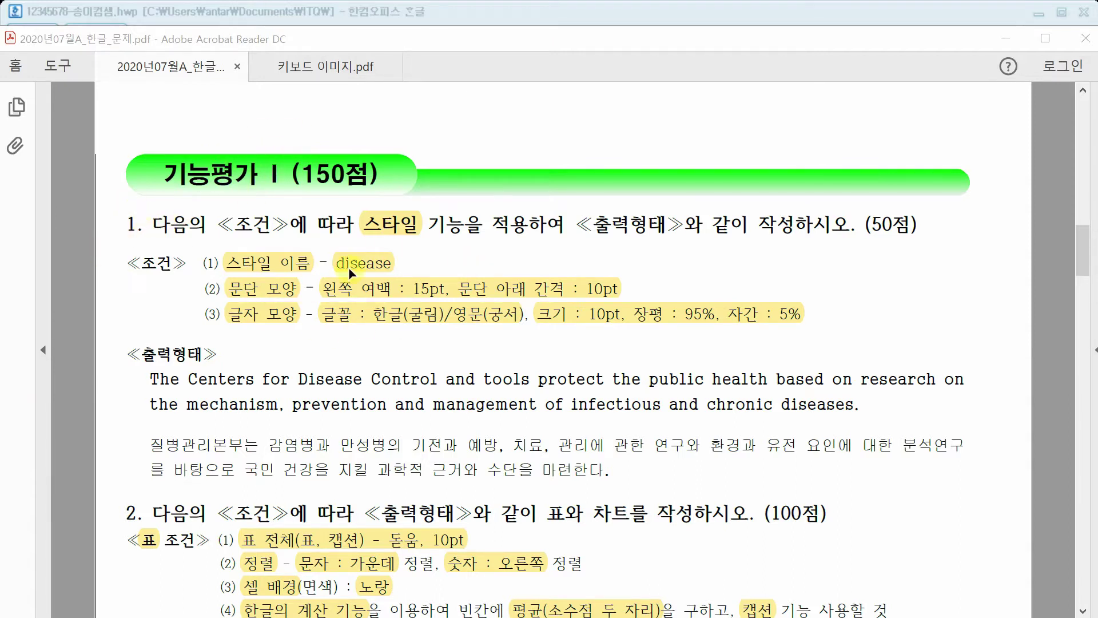
scroll(269, 492, "down", 5)
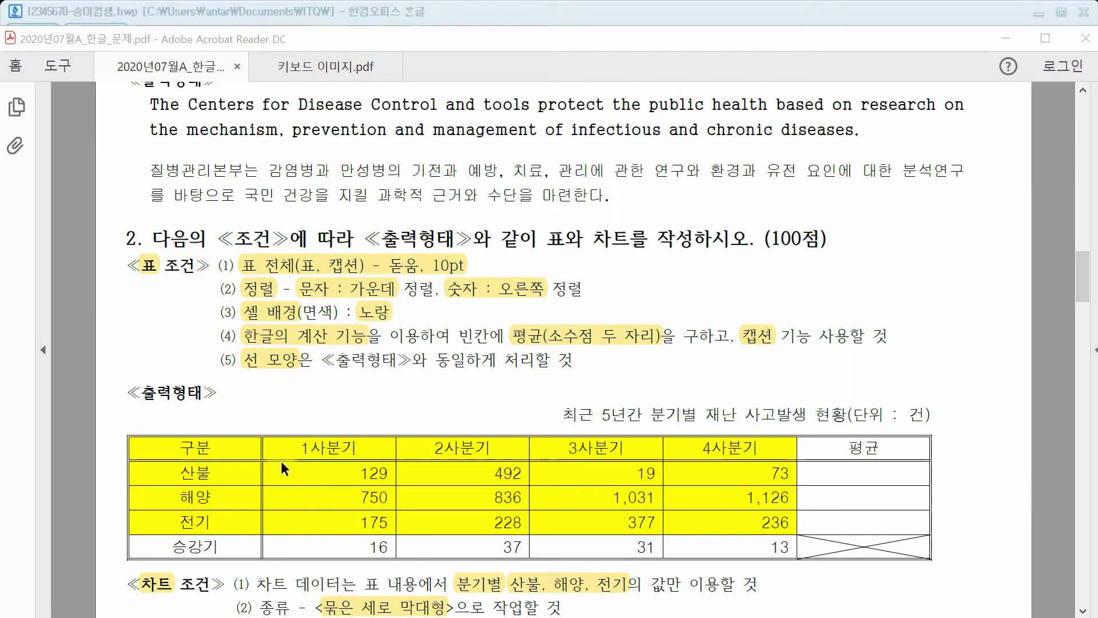
scroll(311, 453, "down", 4)
scroll(311, 452, "down", 3)
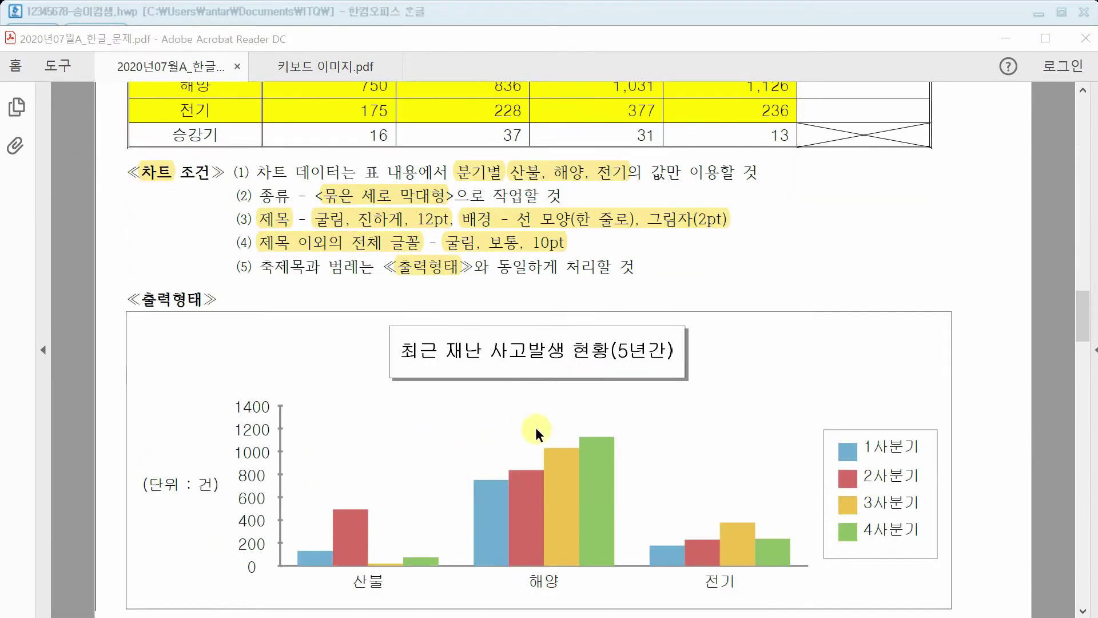
scroll(536, 424, "down", 3)
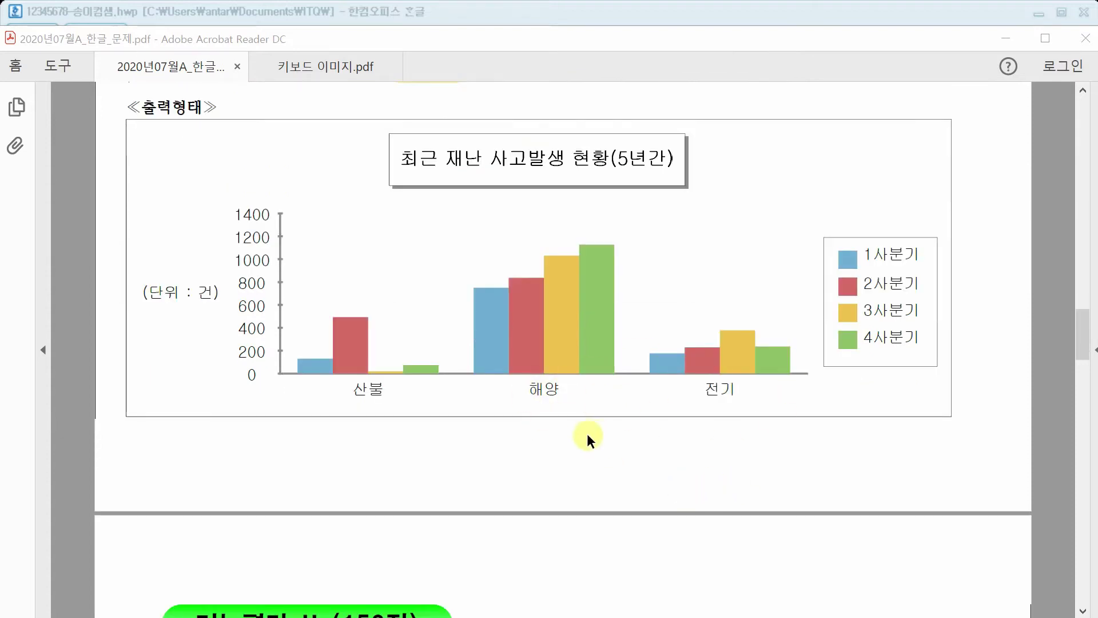
scroll(586, 429, "down", 5)
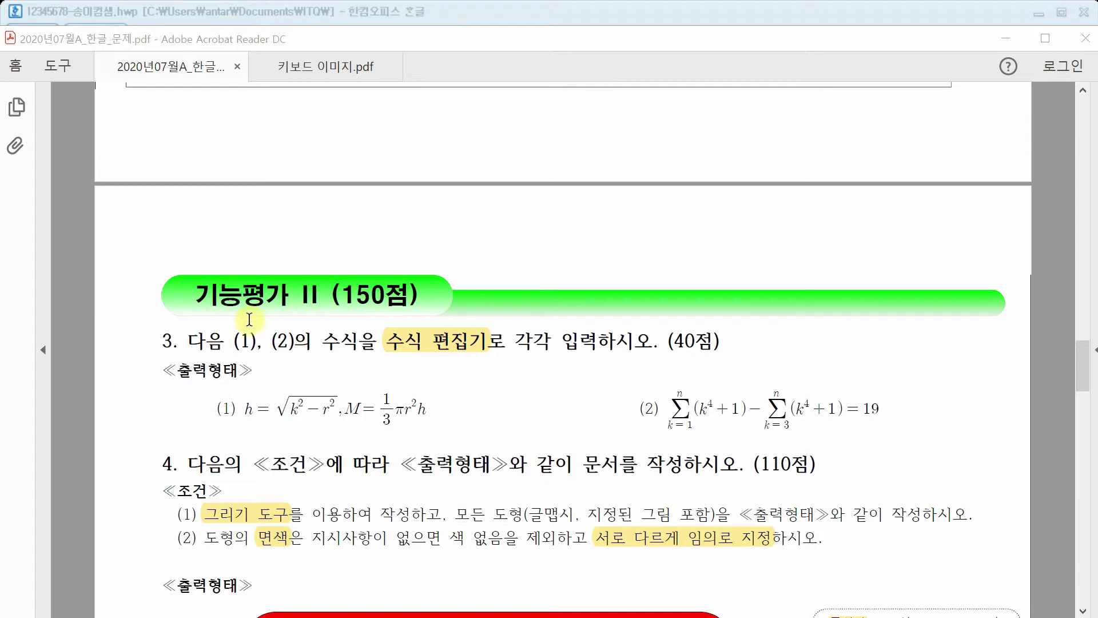
scroll(339, 366, "down", 2)
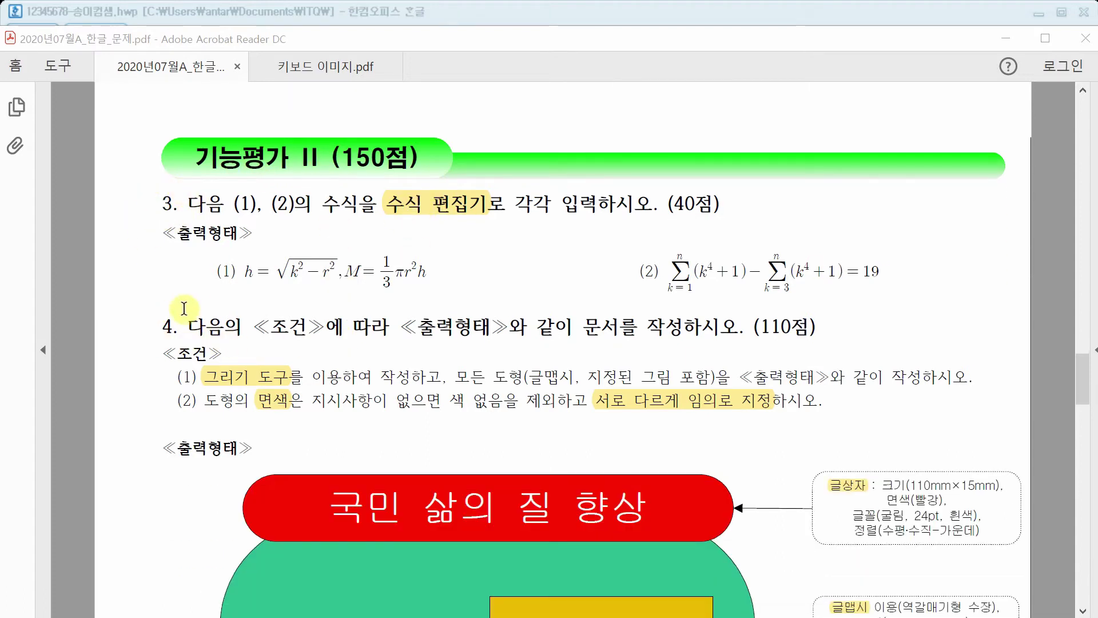
scroll(461, 415, "down", 4)
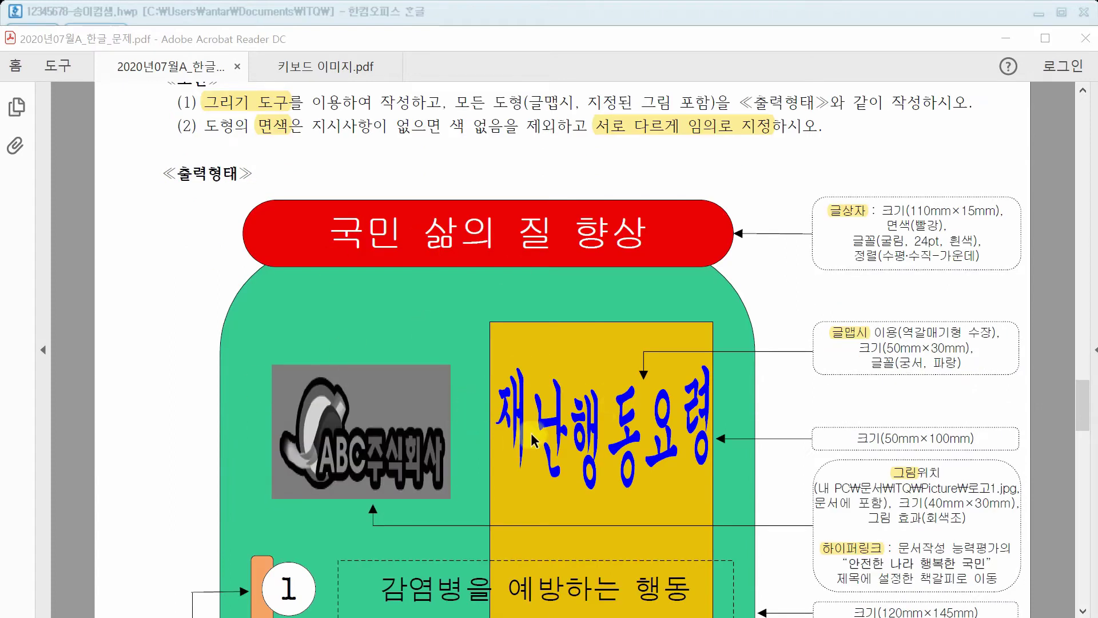
scroll(517, 399, "down", 12)
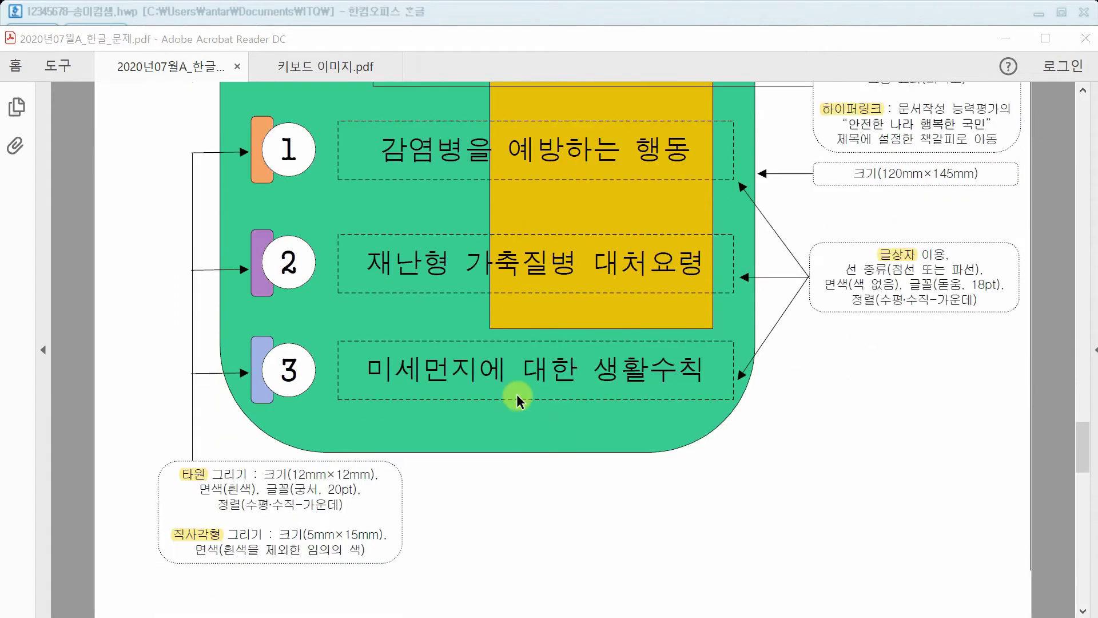
scroll(516, 393, "down", 3)
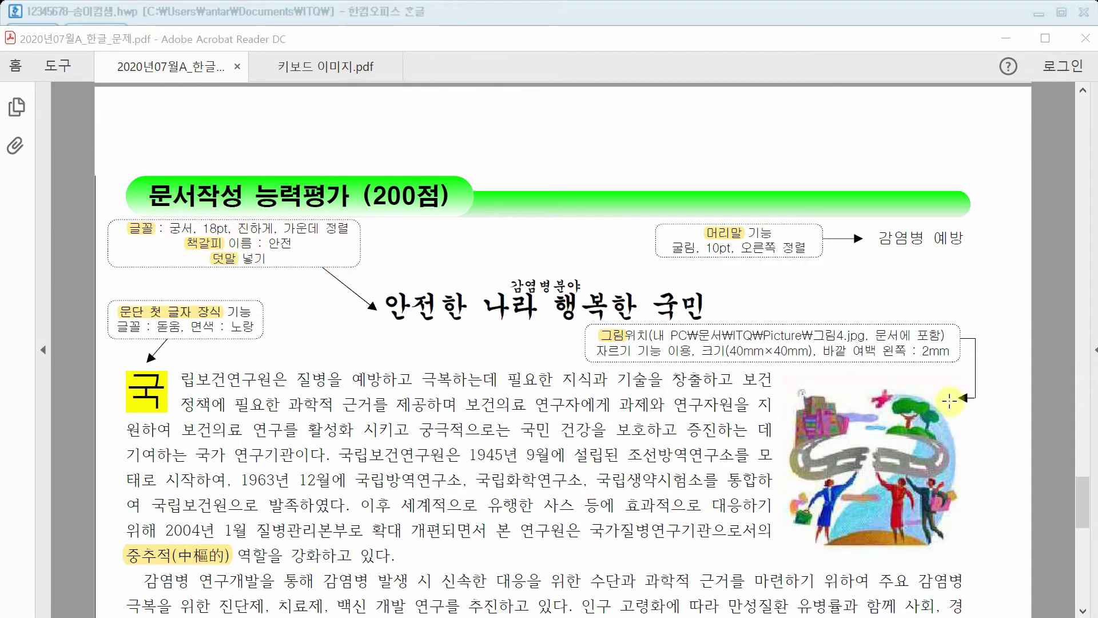
Return to 기능평가 I in the exam PDF and recheck which questions start on each of the three answer pages.
left_click_drag(1084, 518, 1064, 256)
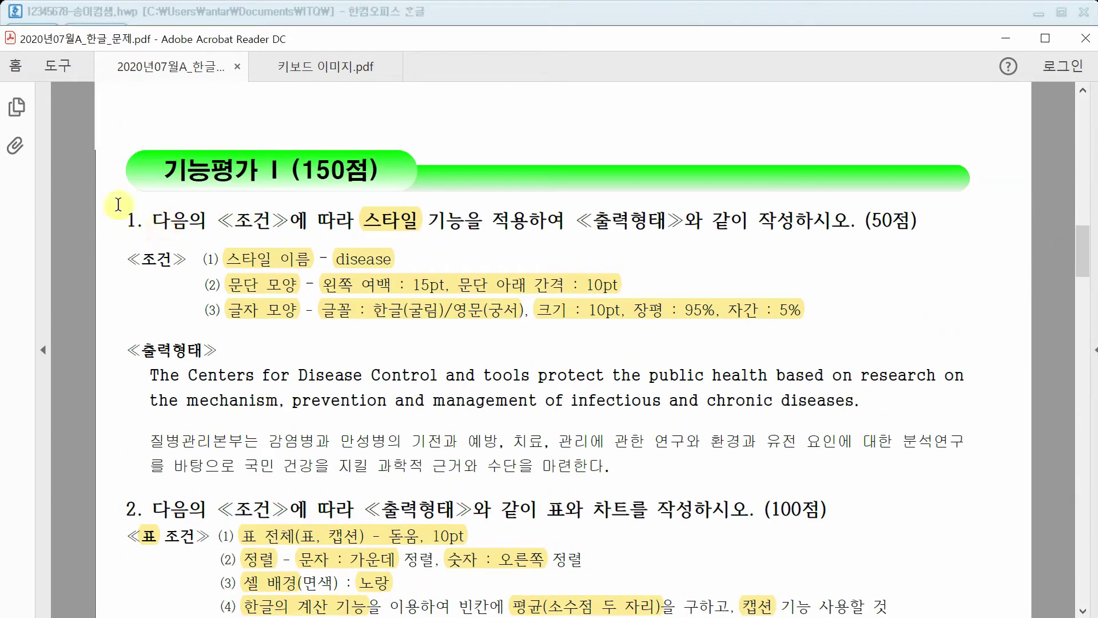
scroll(377, 446, "down", 5)
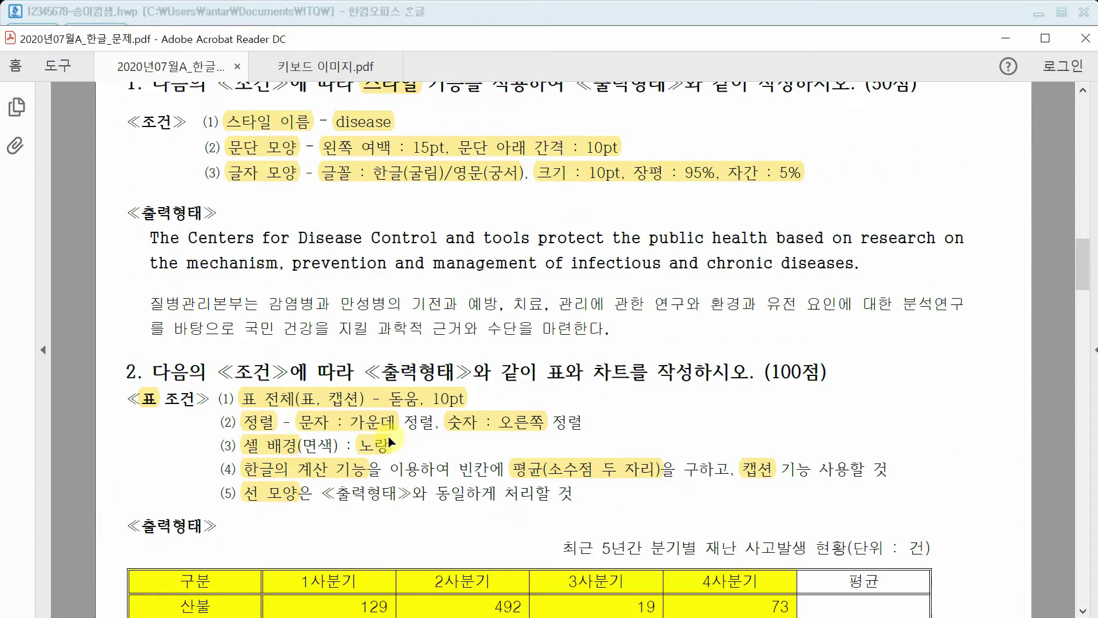
scroll(390, 440, "down", 20)
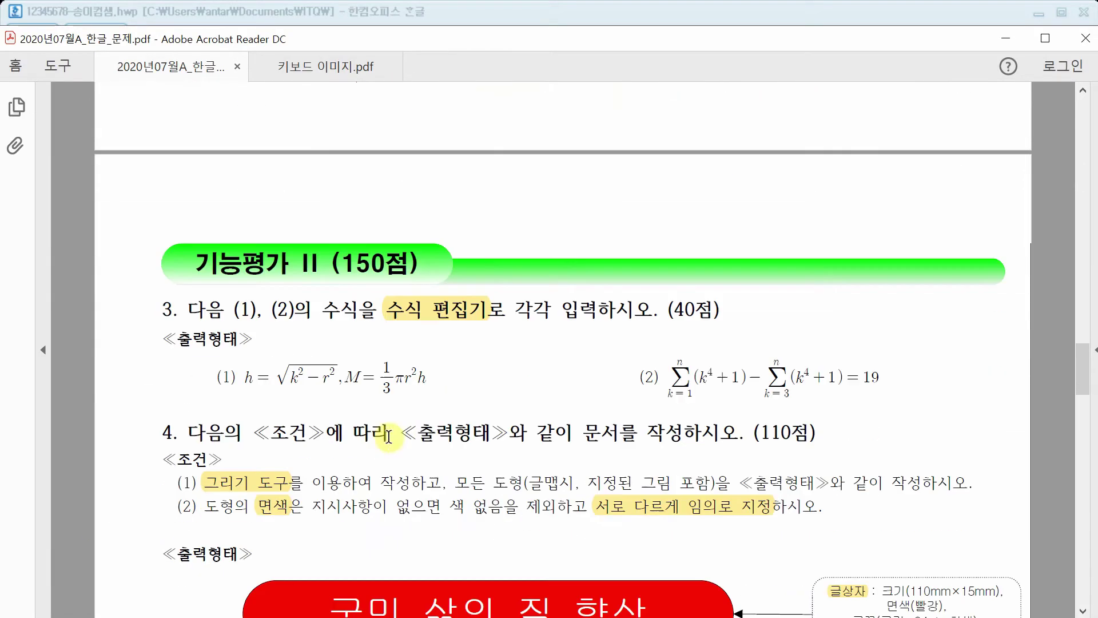
scroll(411, 433, "down", 1)
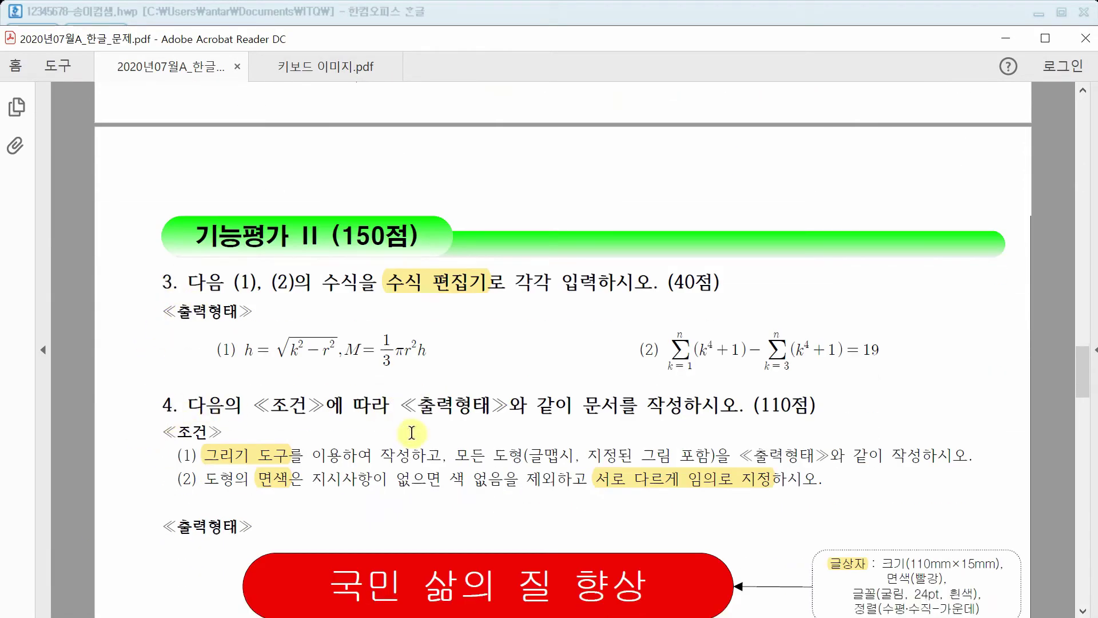
scroll(412, 433, "down", 20)
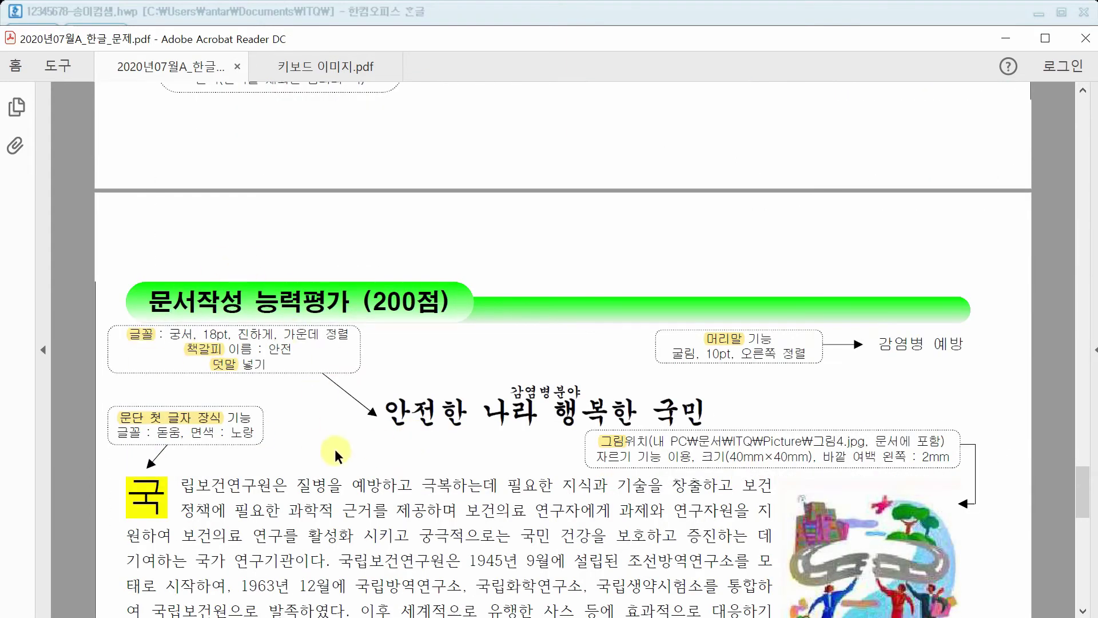
Return to the Hangul answer document and enter question numbers 1. and 2. on the first page with blank lines below each.
key("alt+Tab")
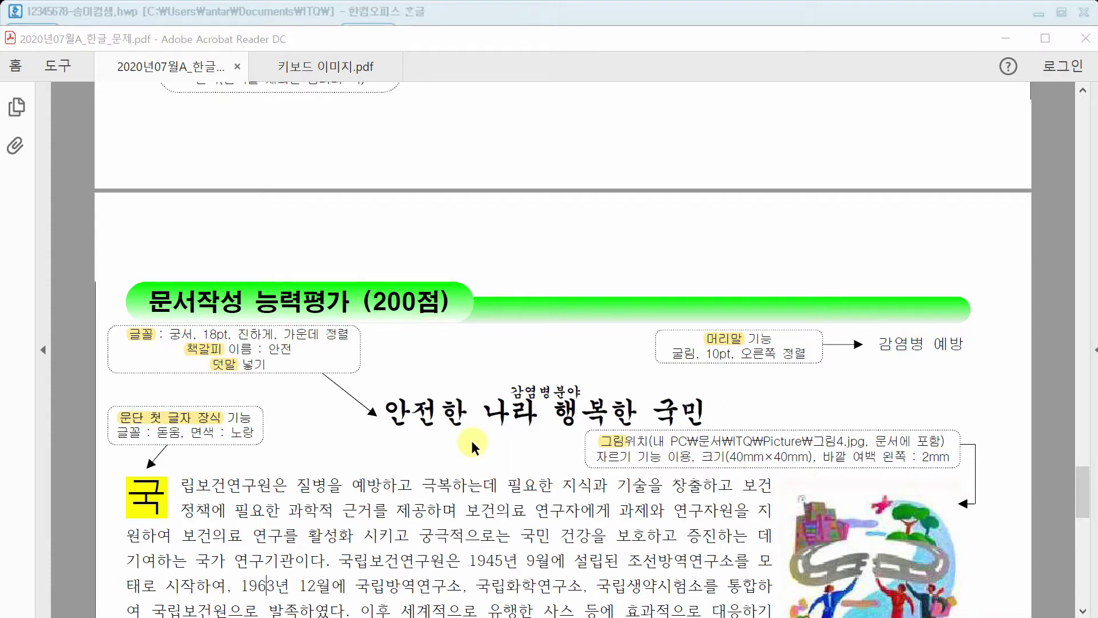
left_click(364, 11)
left_click(136, 250)
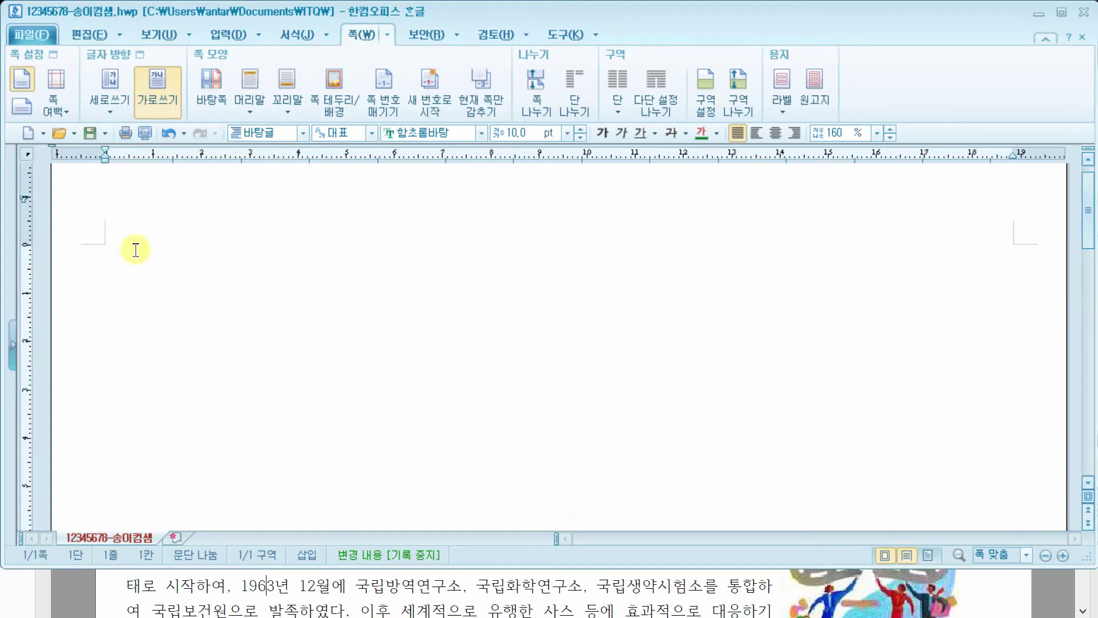
type("1.")
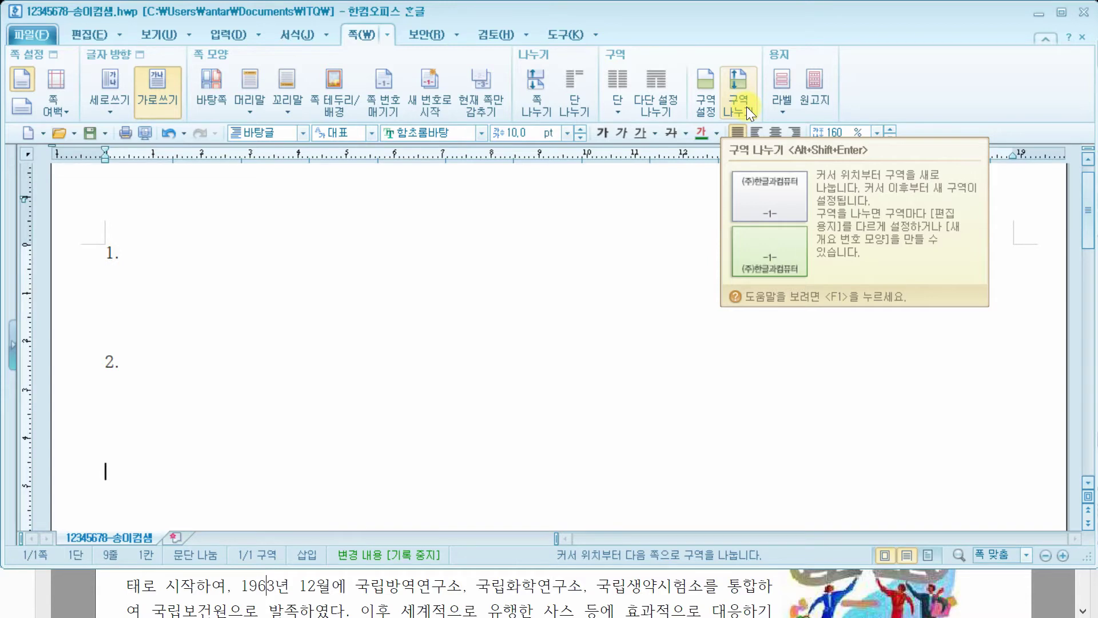
Consult the keyboard layout in 키보드 이미지.pdf, insert a section break below question 2, and enter question number 3. on the second page.
left_click(263, 591)
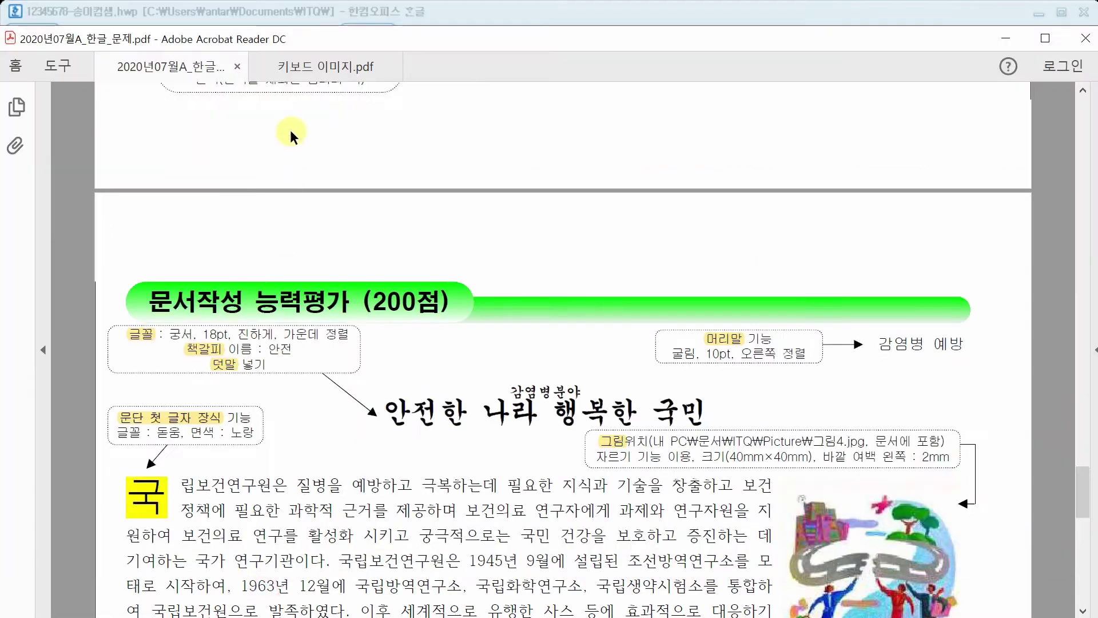
left_click(318, 67)
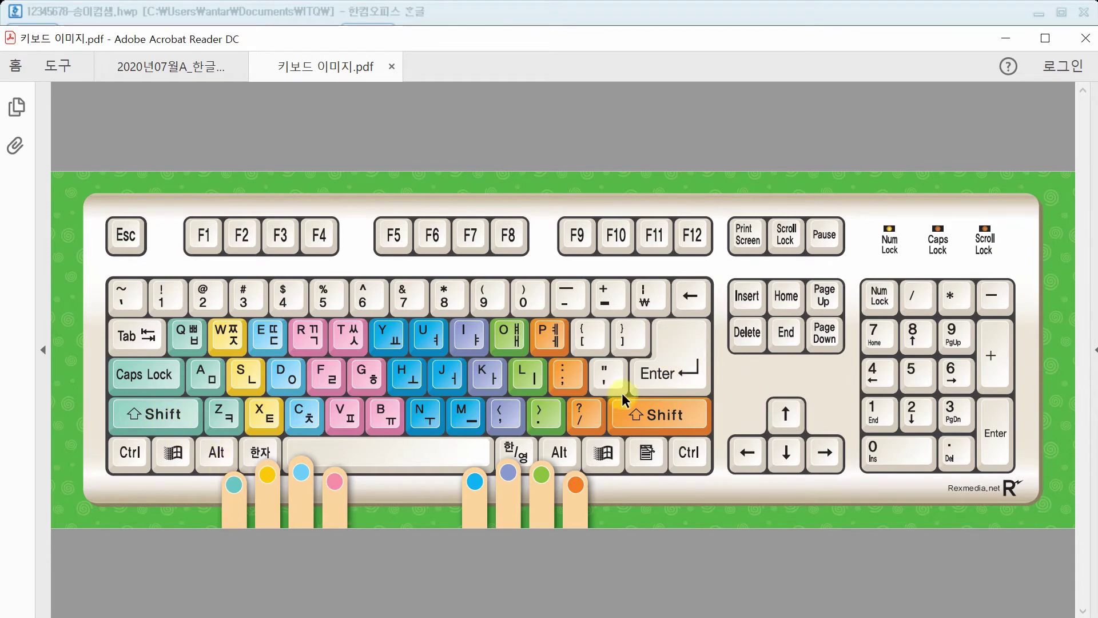
left_click(174, 67)
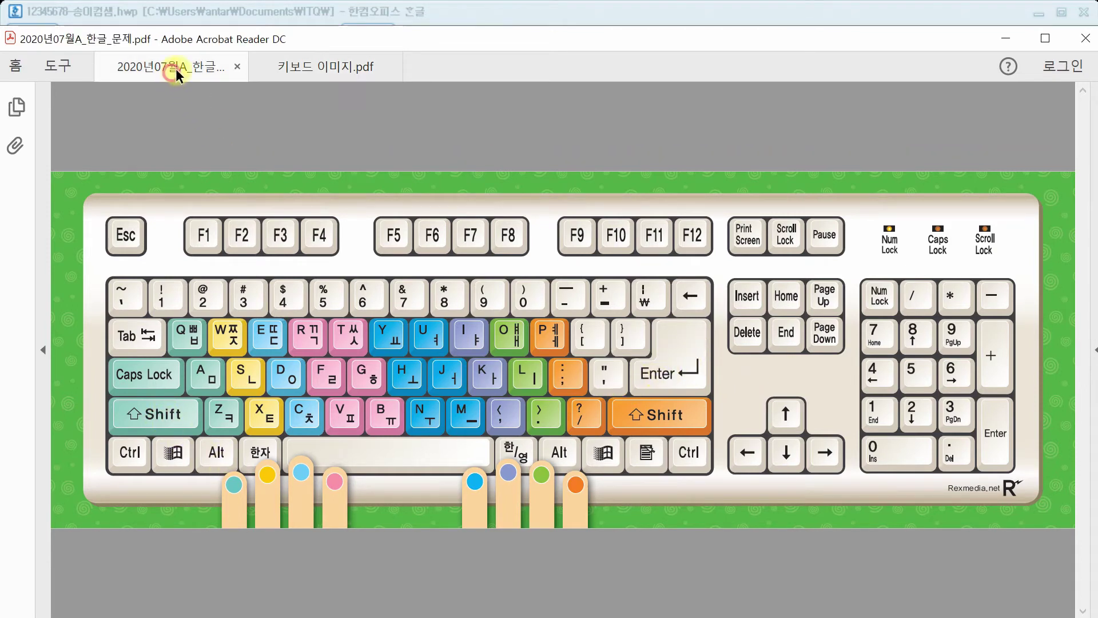
left_click(261, 15)
left_click(138, 482)
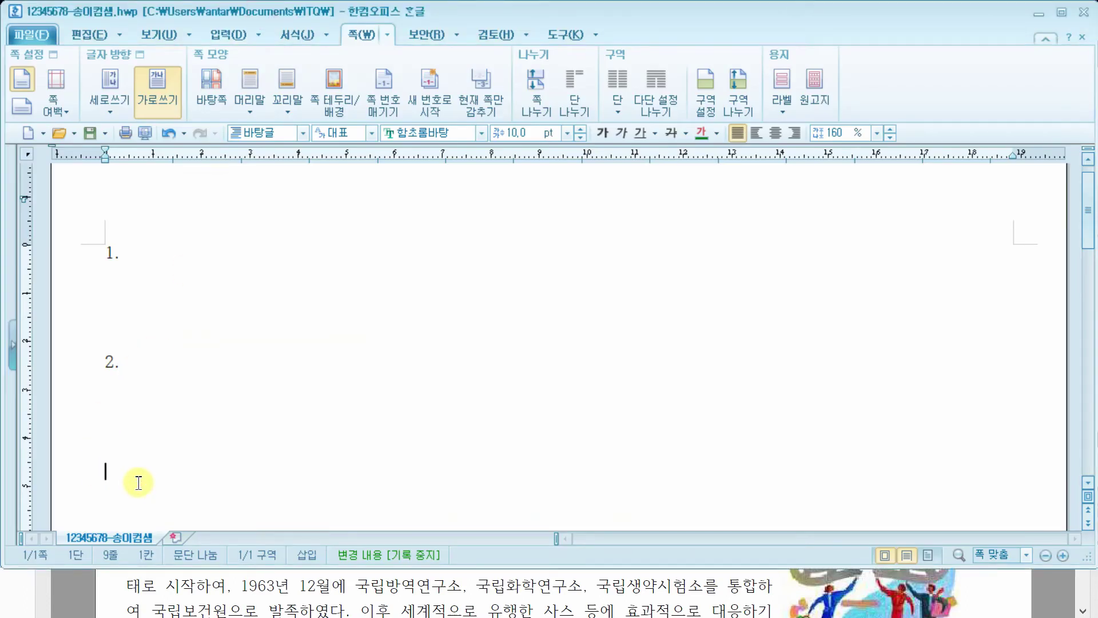
key("alt+shift+Return")
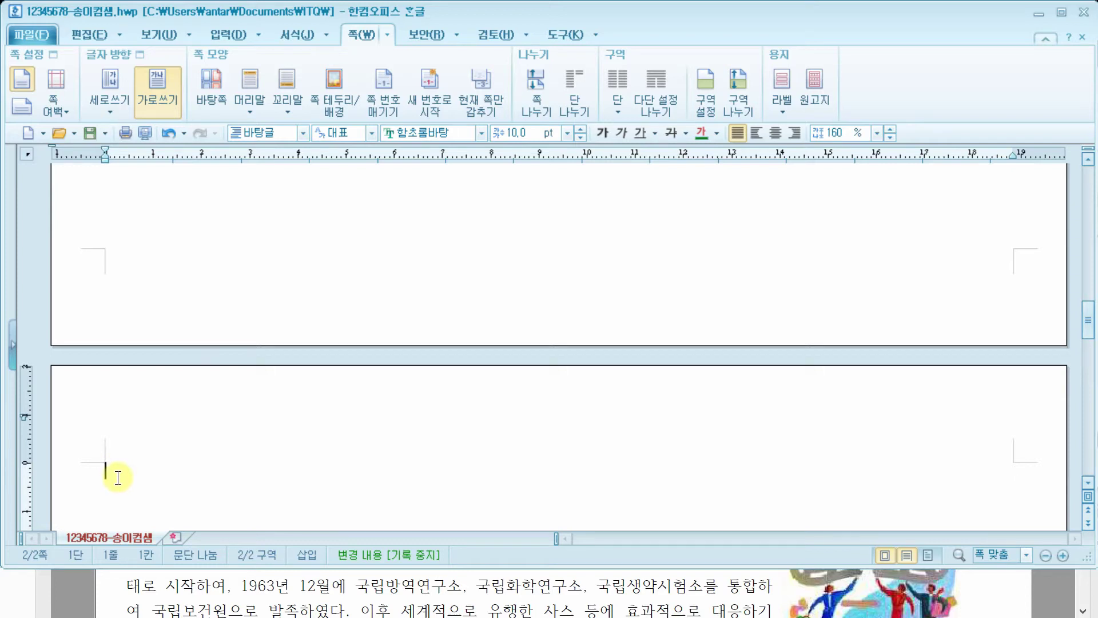
type("3.")
key("Return")
Check question 3's layout in the exam PDF and enter (1) and (2) on one line below 3., separated by three tabs.
left_click(166, 590)
scroll(165, 589, "up", 10)
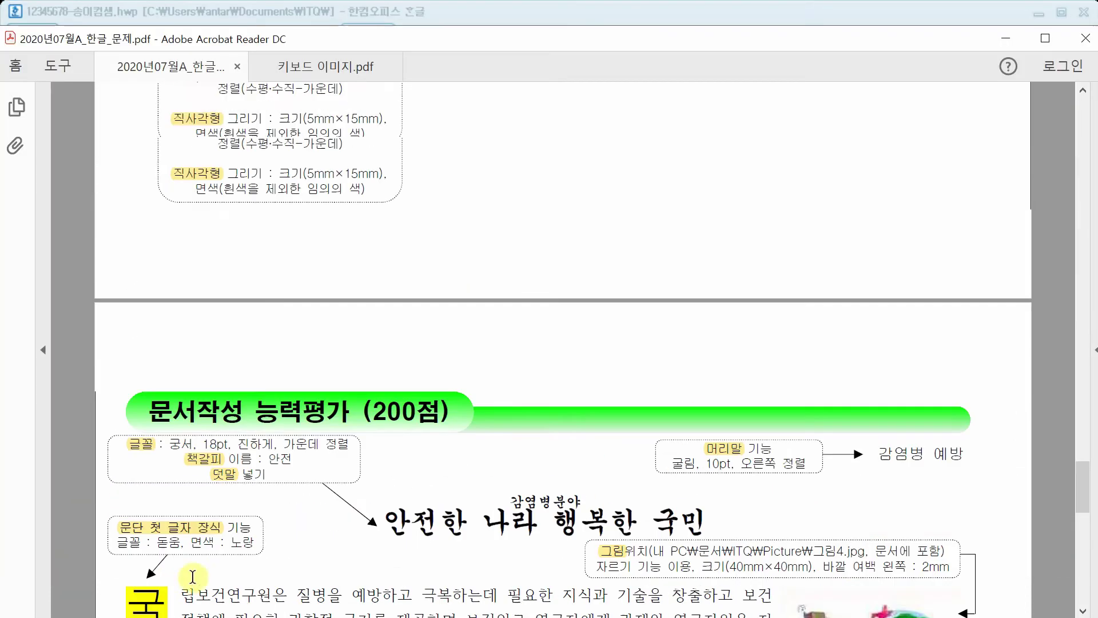
scroll(193, 578, "up", 7)
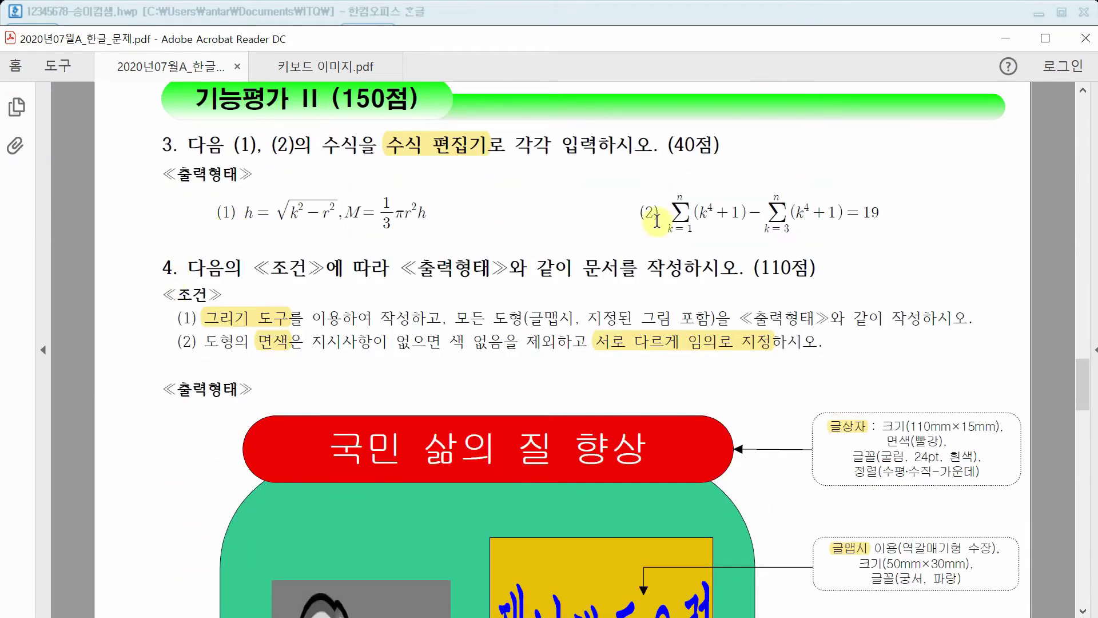
left_click(450, 14)
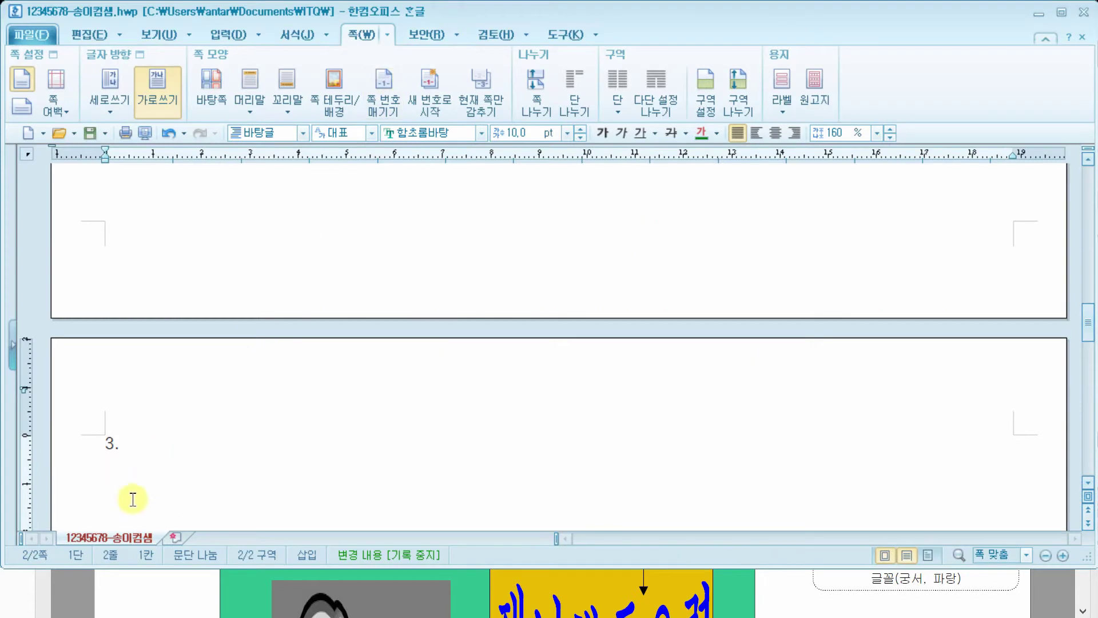
type("(1)")
key("Tab")
key("Tab")
key("Tab")
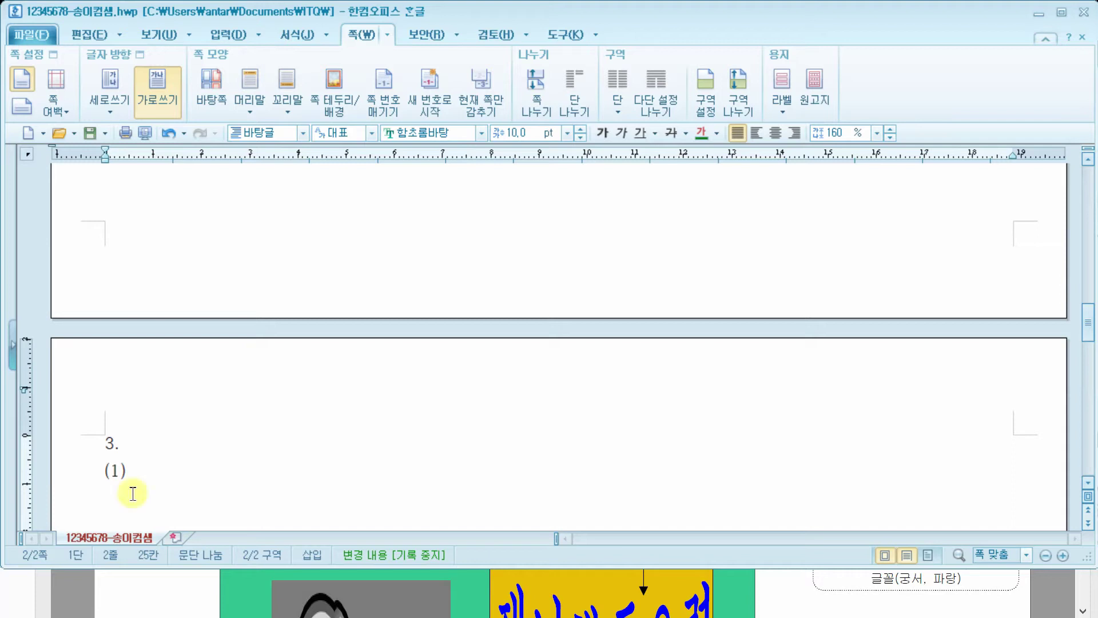
type("(2)")
Enter question number 4. four lines below the (1) and (2) line and add four line breaks after it.
key("Return")
key("Return")
key("Return")
key("Return")
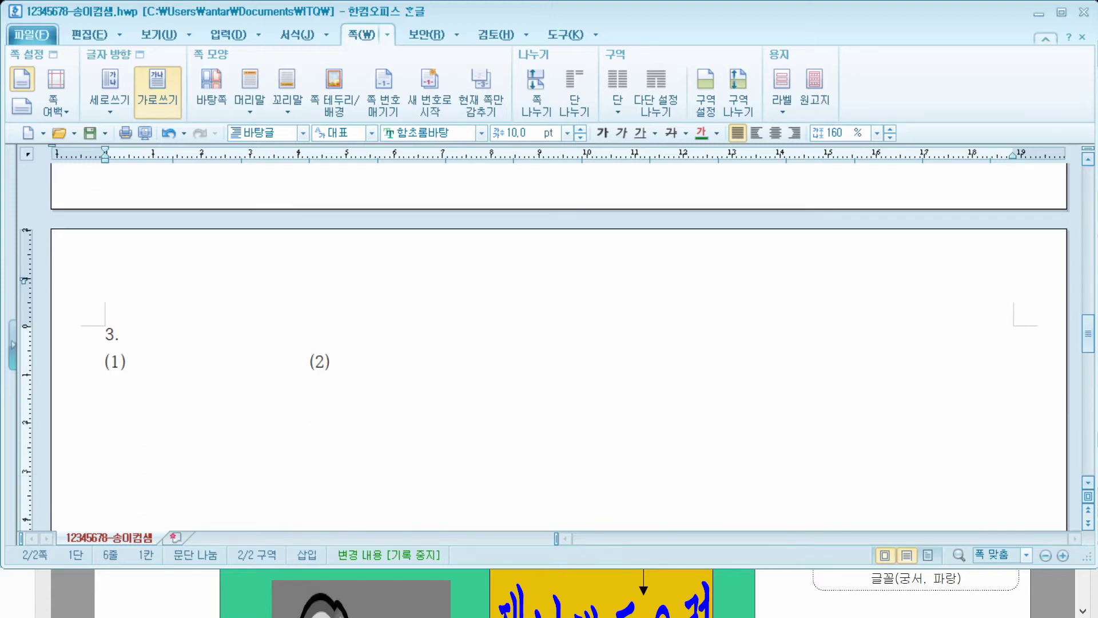
type("4.")
key("Return")
key("Return")
key("Return")
key("Return")
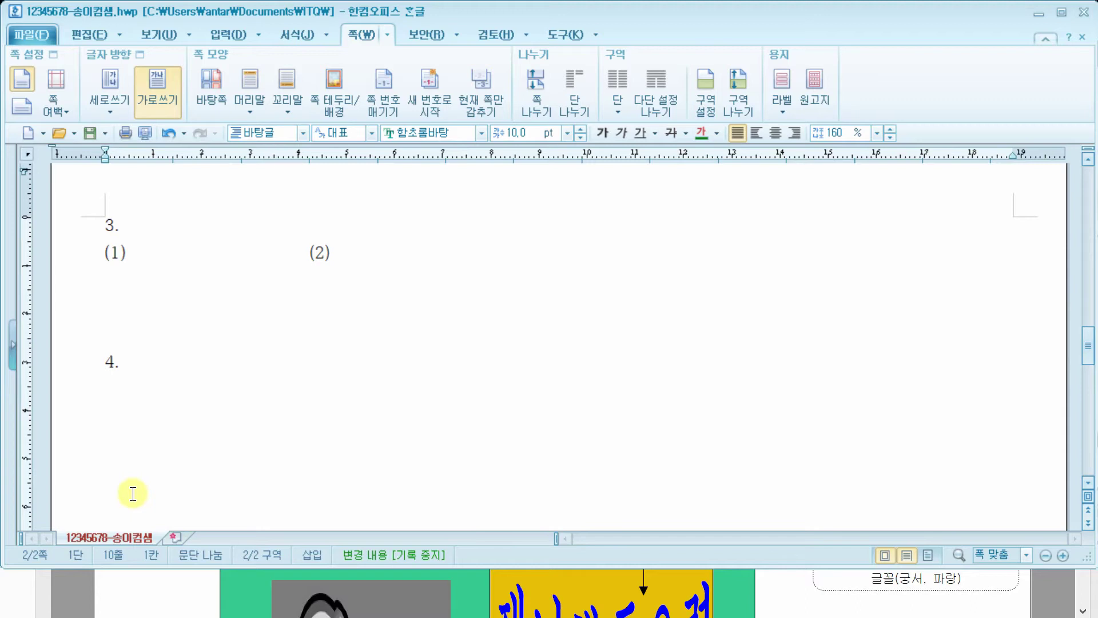
Start a third page with a section break below question 4 and five line breaks, and save the document.
key("alt+shift+Return")
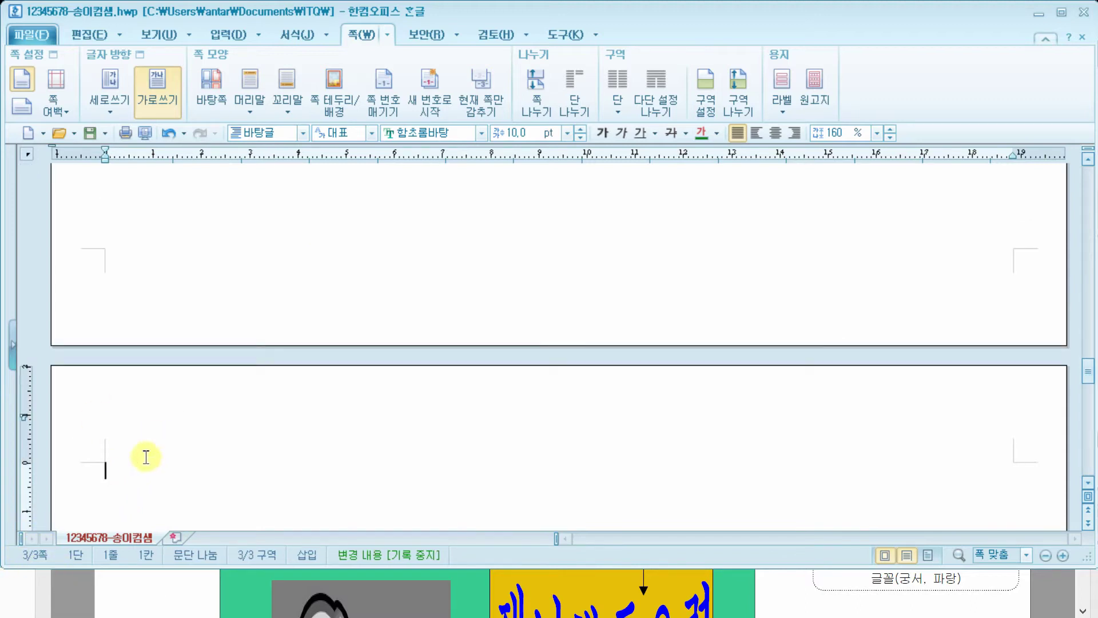
key("Return")
key("Return")
key("Return")
key("Return")
key("Return")
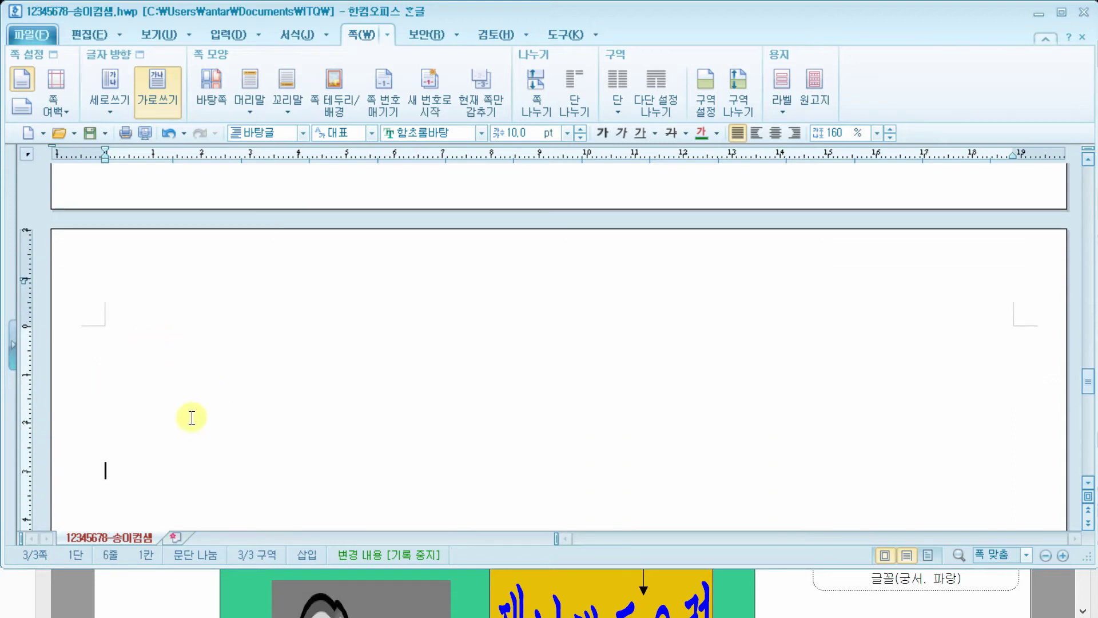
left_click(89, 136)
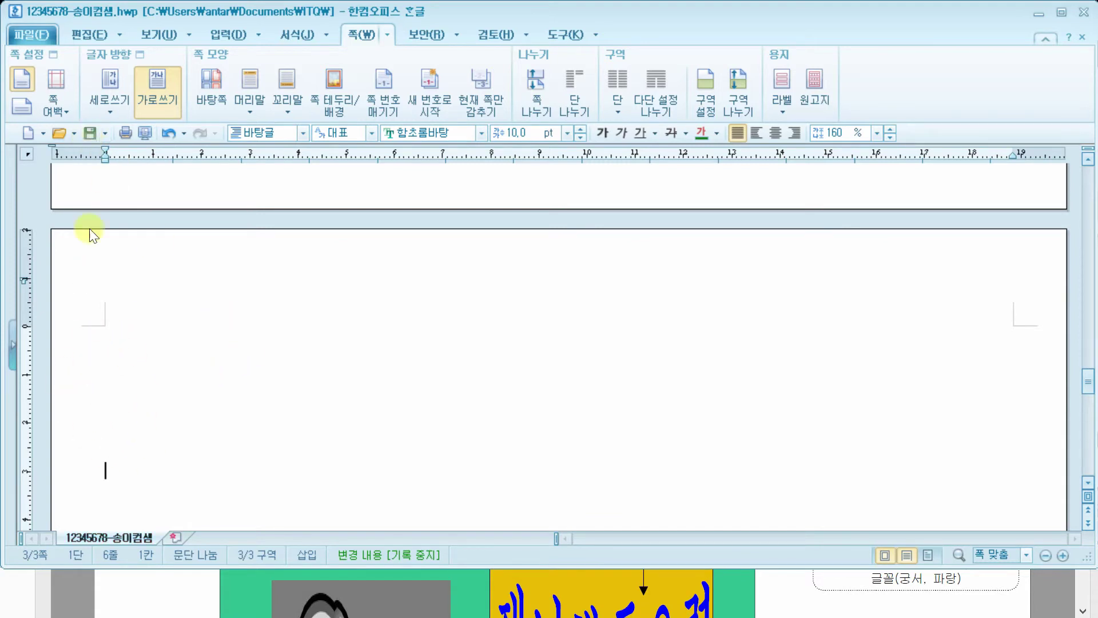
Turn on the display of paragraph marks (문단 부호) and place the cursor below question number 1 on the first page.
left_click(155, 33)
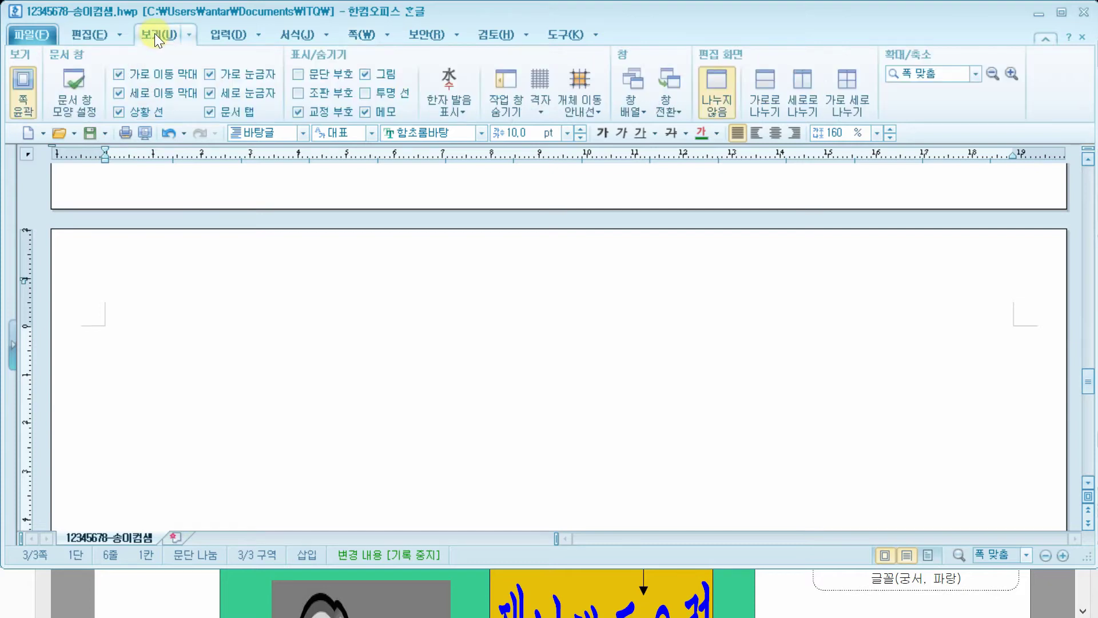
left_click(320, 74)
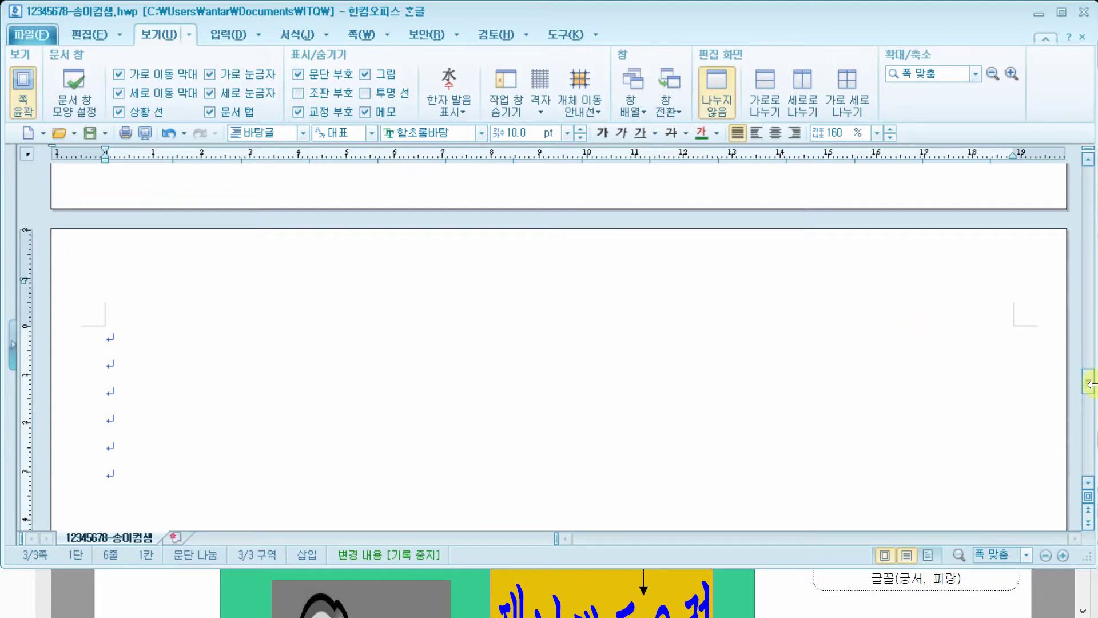
left_click_drag(1090, 384, 1089, 182)
left_click(135, 315)
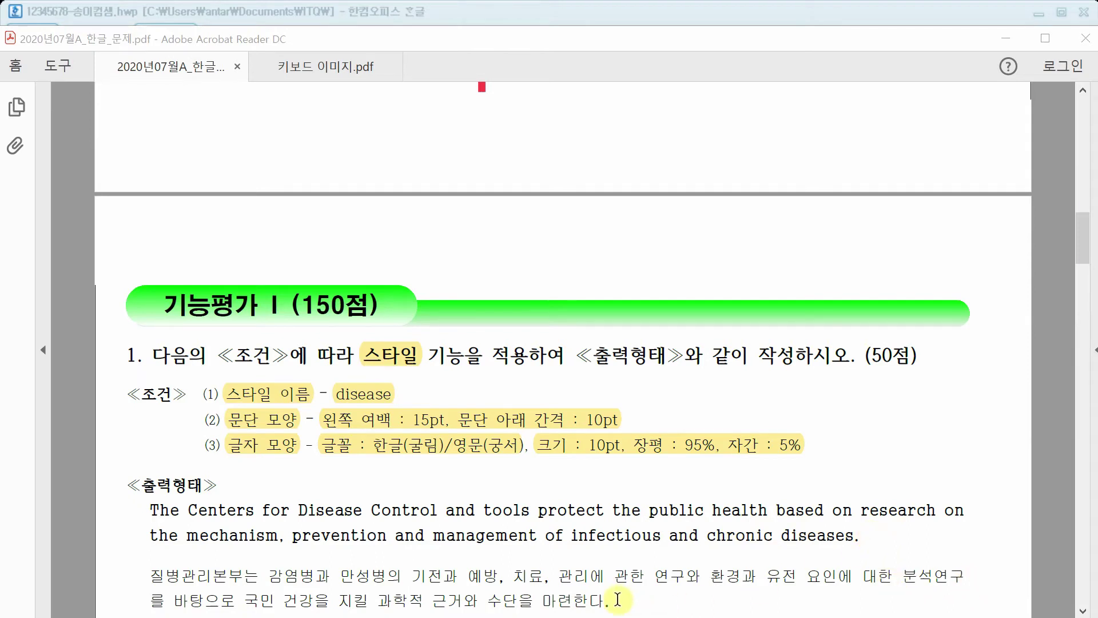
Return to the Hangul answer document and enter "The Centers for Disease Control and tools protect the public health based on" below 1.
left_click(470, 16)
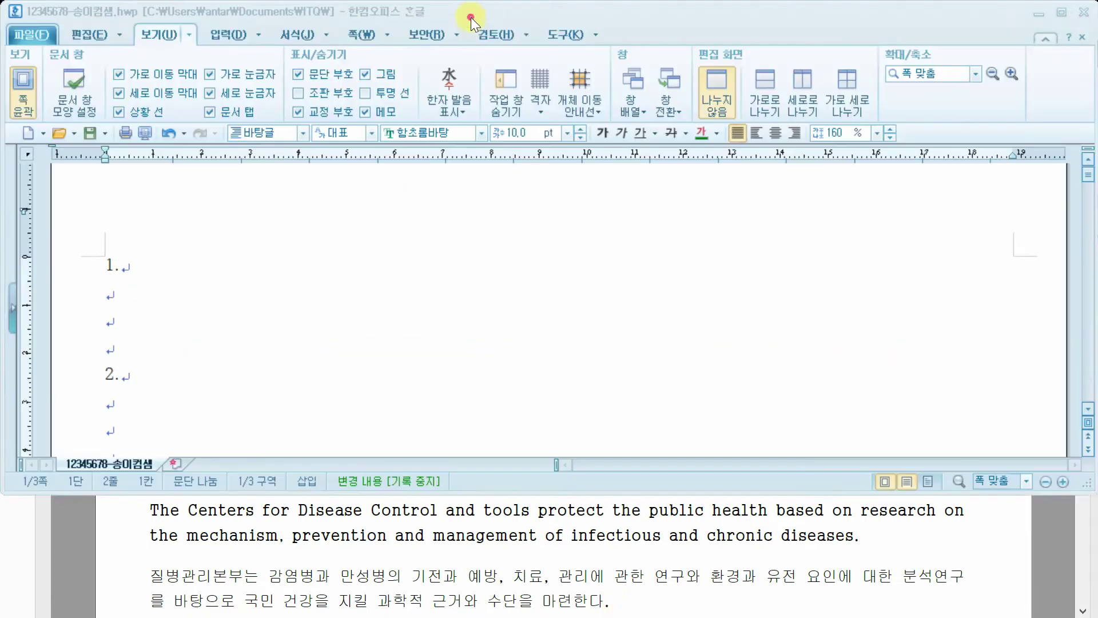
type("ㅇ")
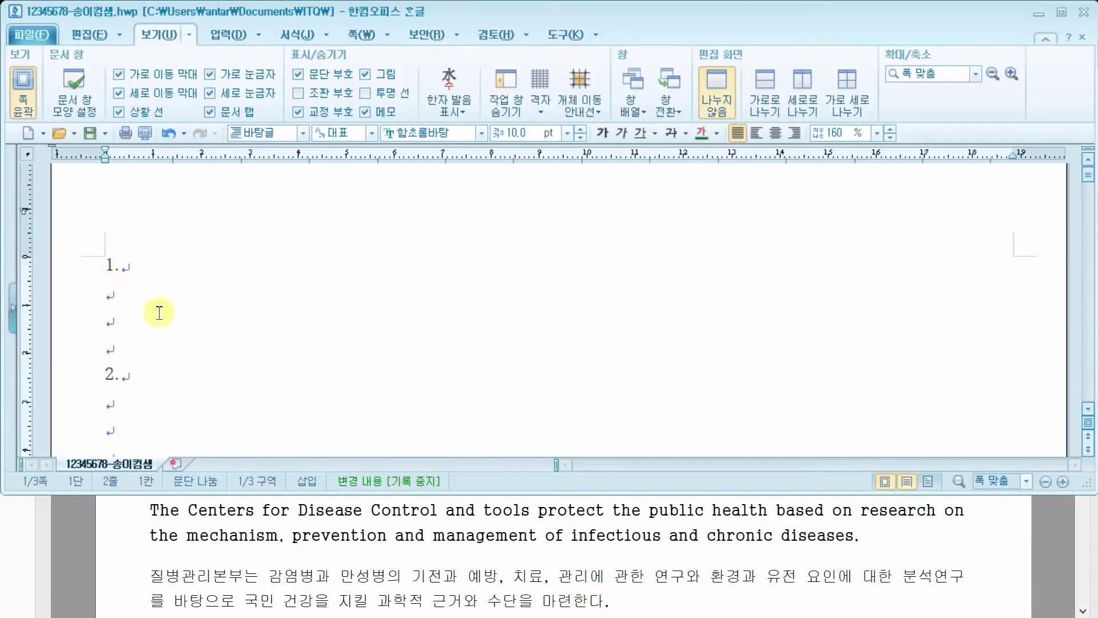
key("BackSpace")
type("T")
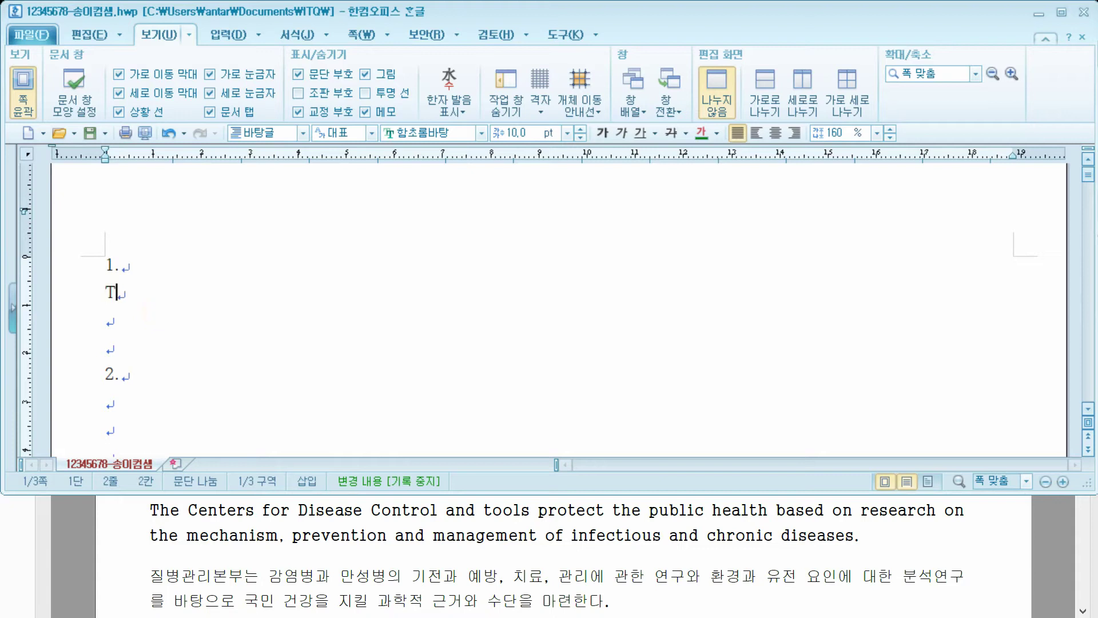
type("he Center")
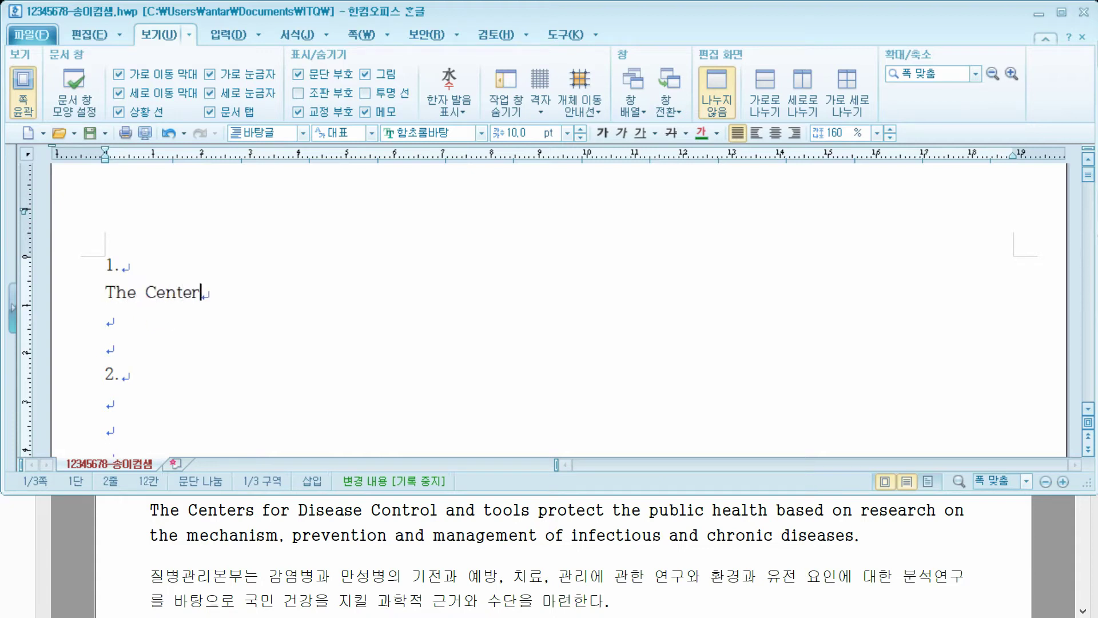
type("s for Disea")
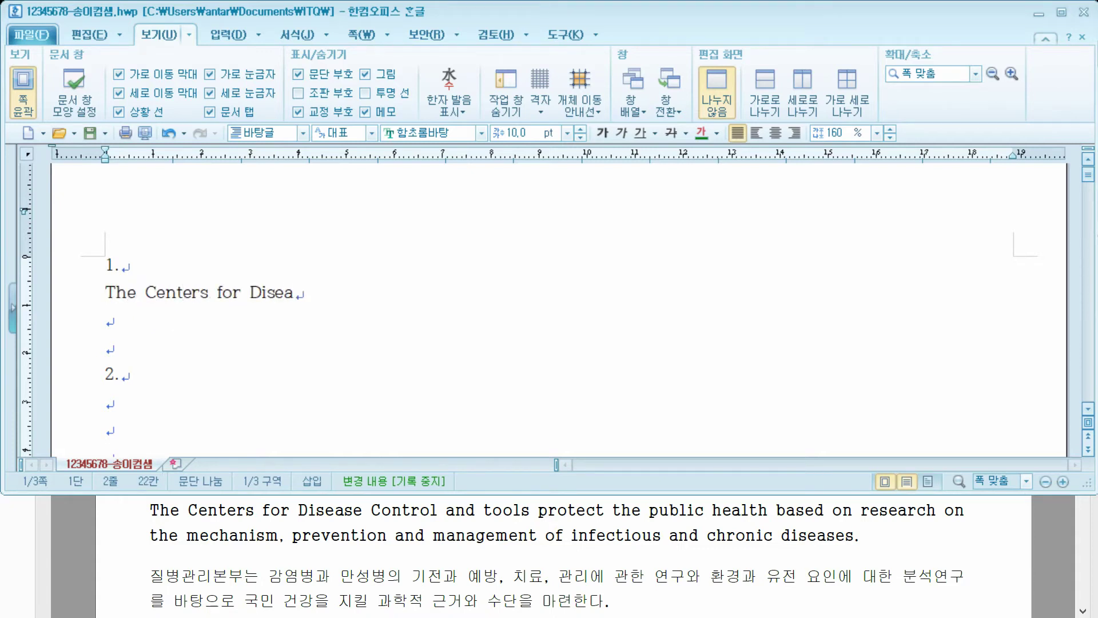
type("se Control and")
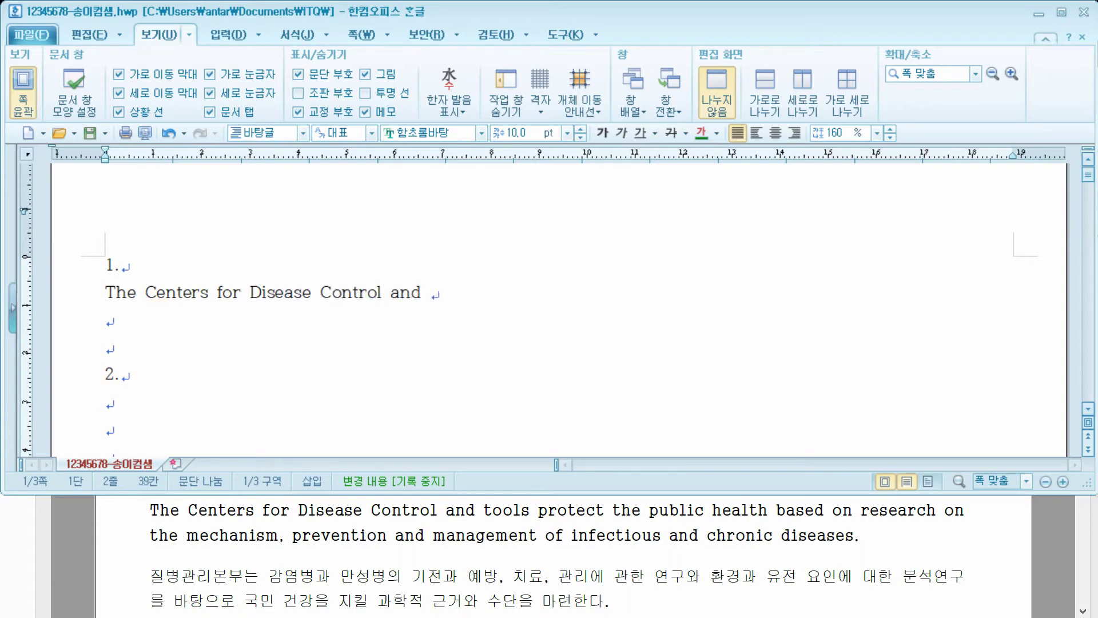
type(" tools prote")
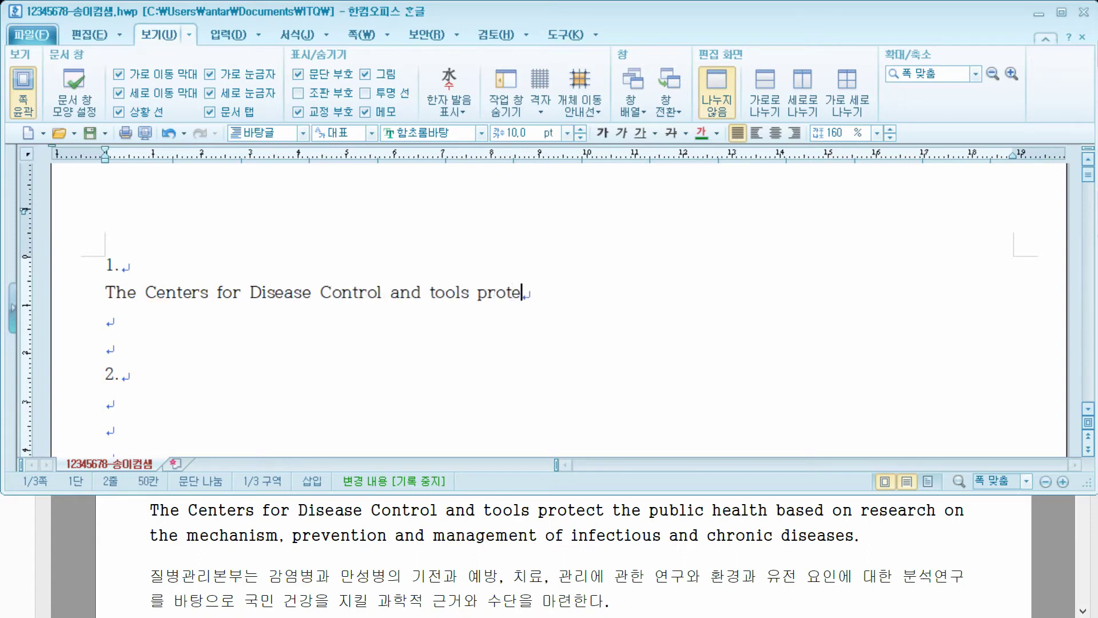
type("ct the public")
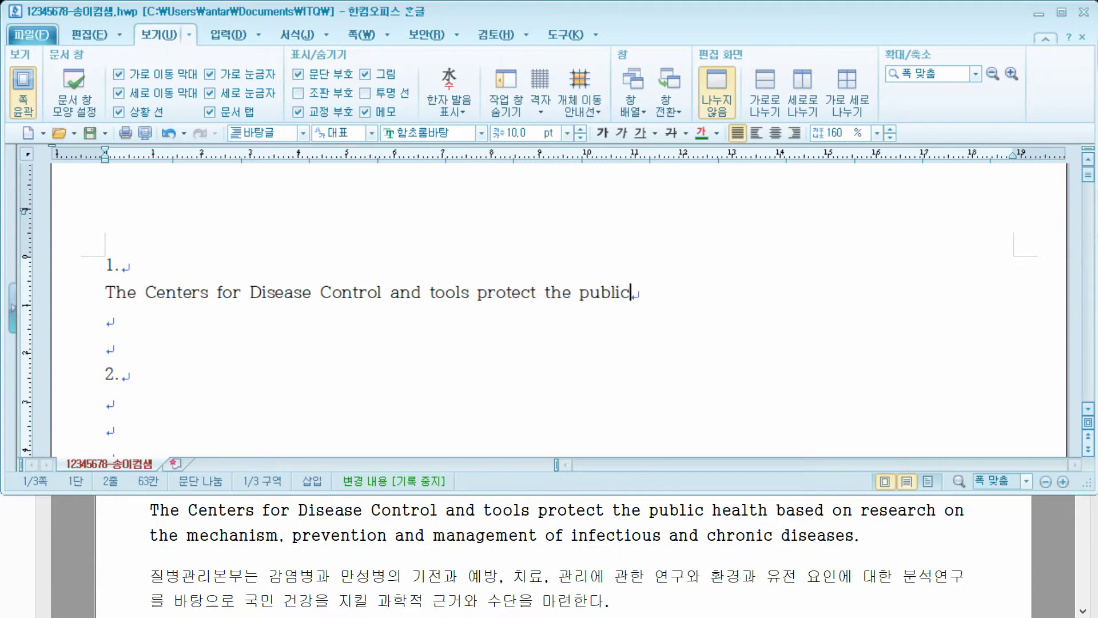
type(" health b")
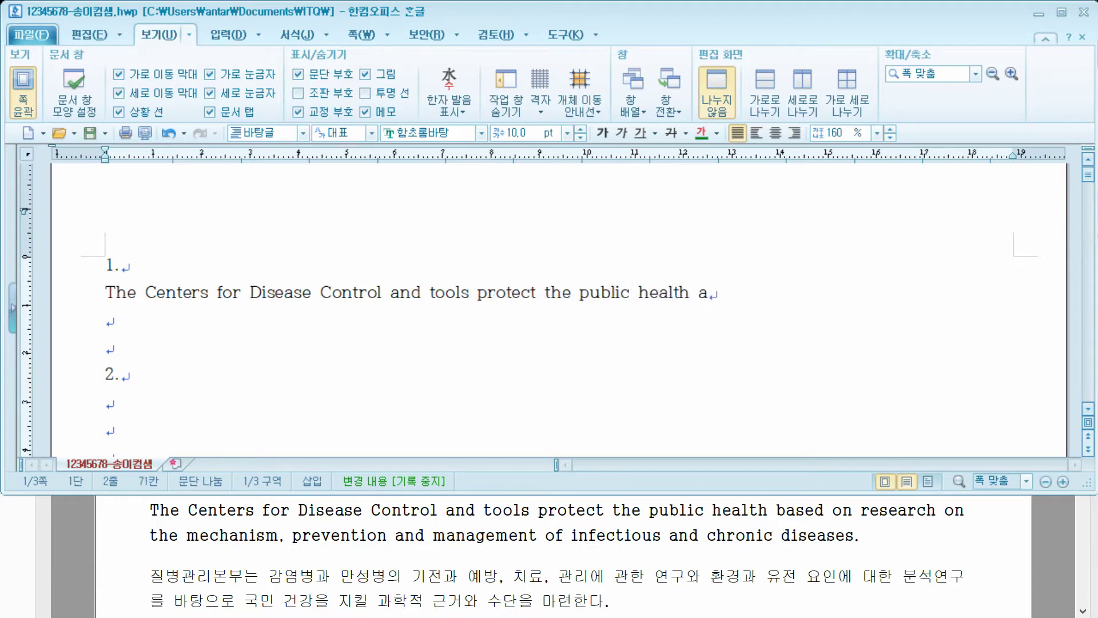
type("a")
key("BackSpace")
type("based on ")
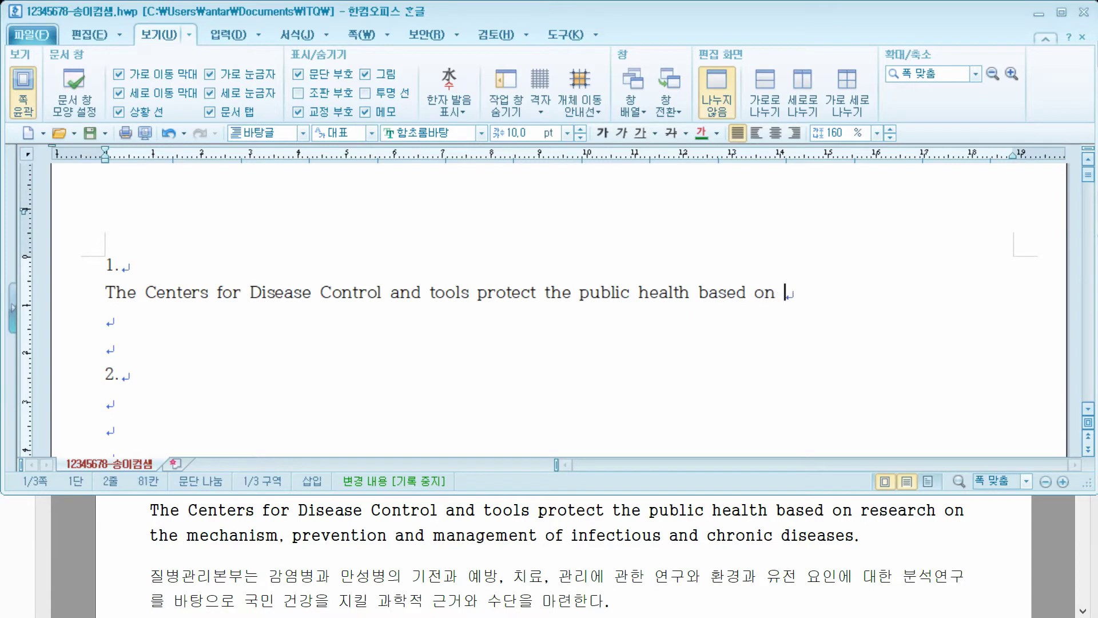
Complete the English sentence with "research on the mechanism, prevention and management of infectious and chronic diseases." and start a new paragraph.
type("researc")
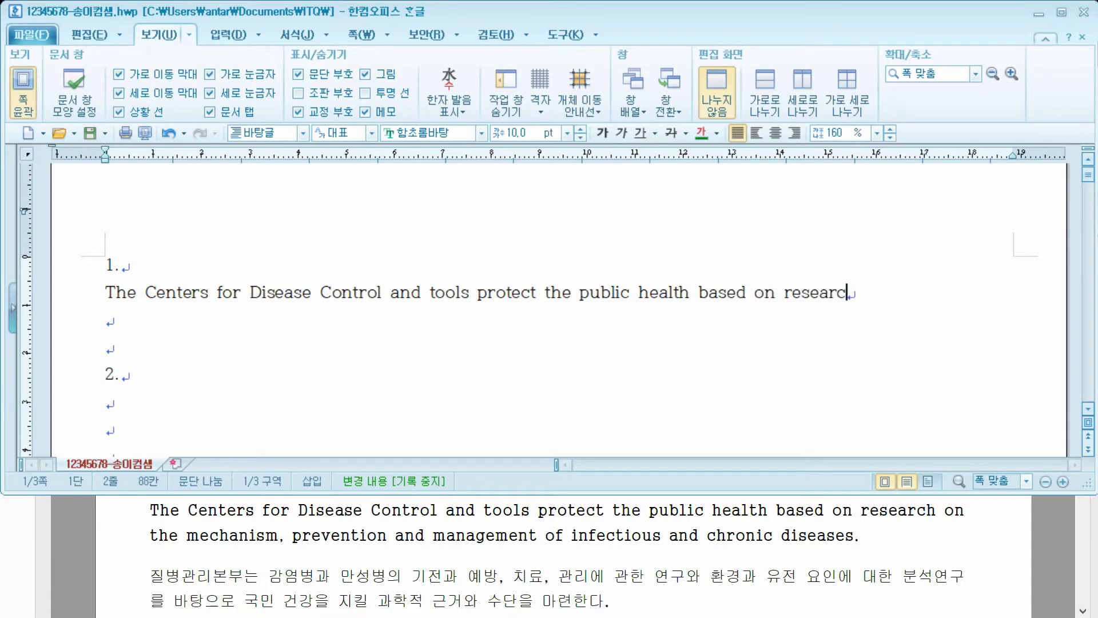
type("h on the mechan")
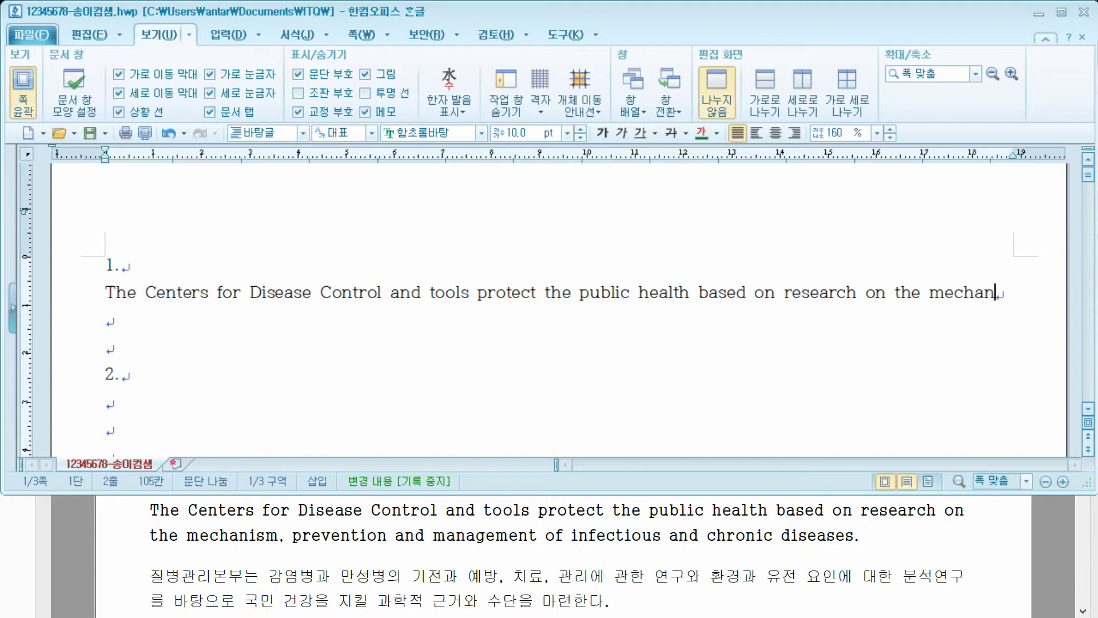
type("ism, pre")
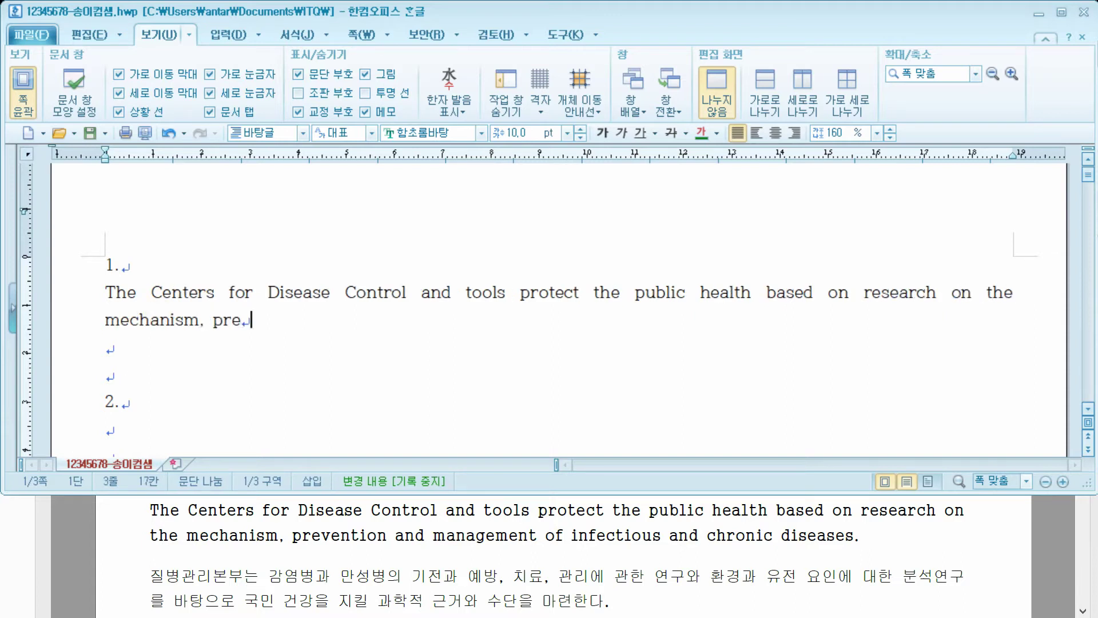
type("vention and m")
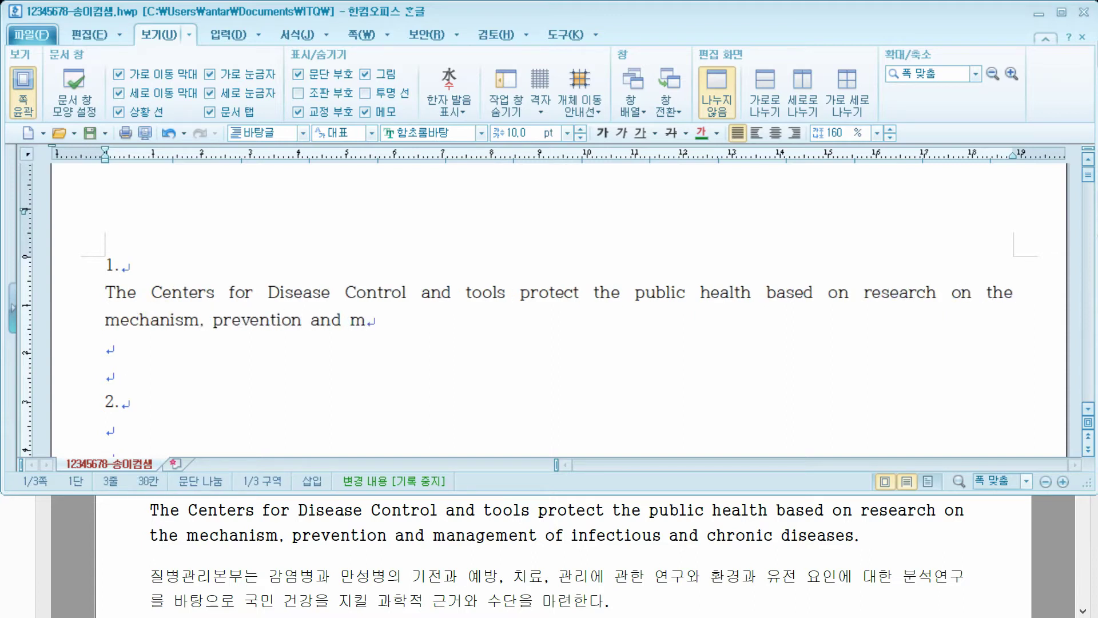
type("anagem")
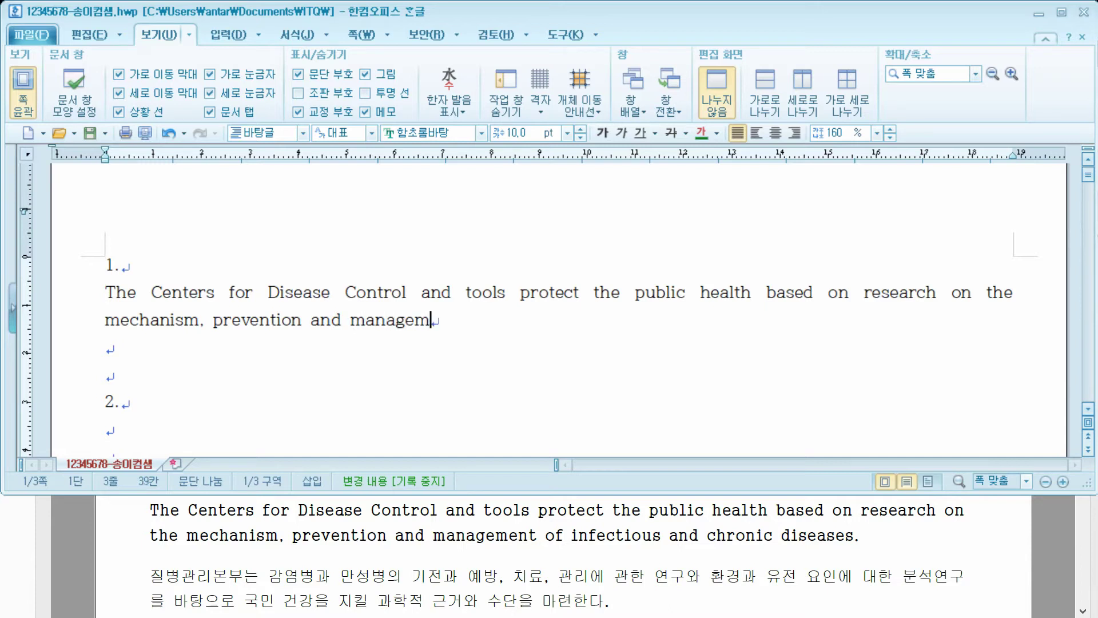
type("ent of infecti")
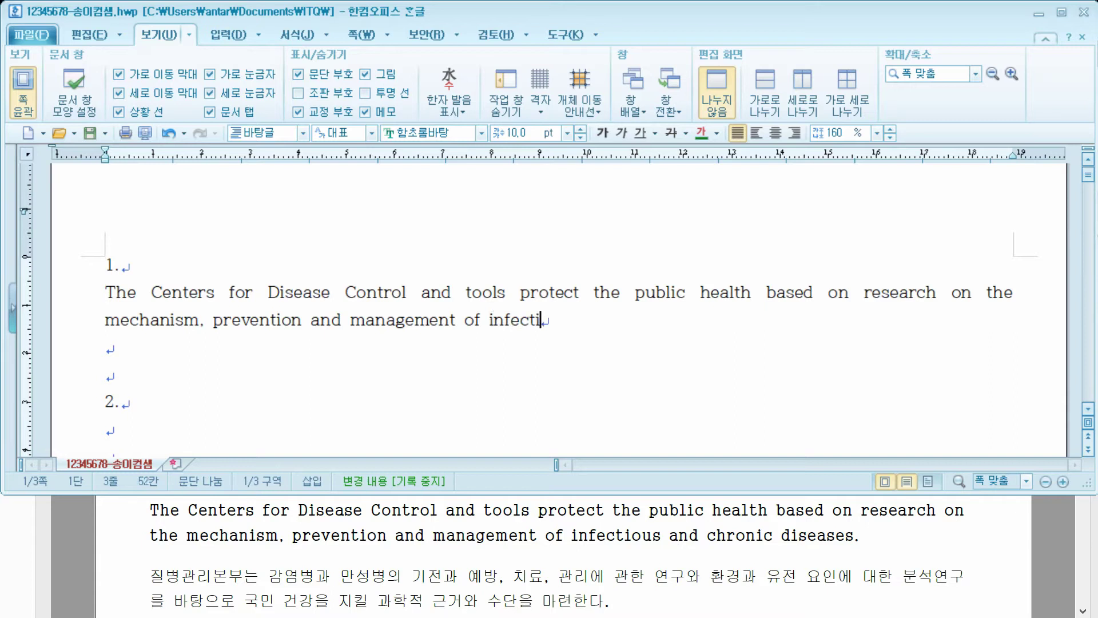
type("ous and ch")
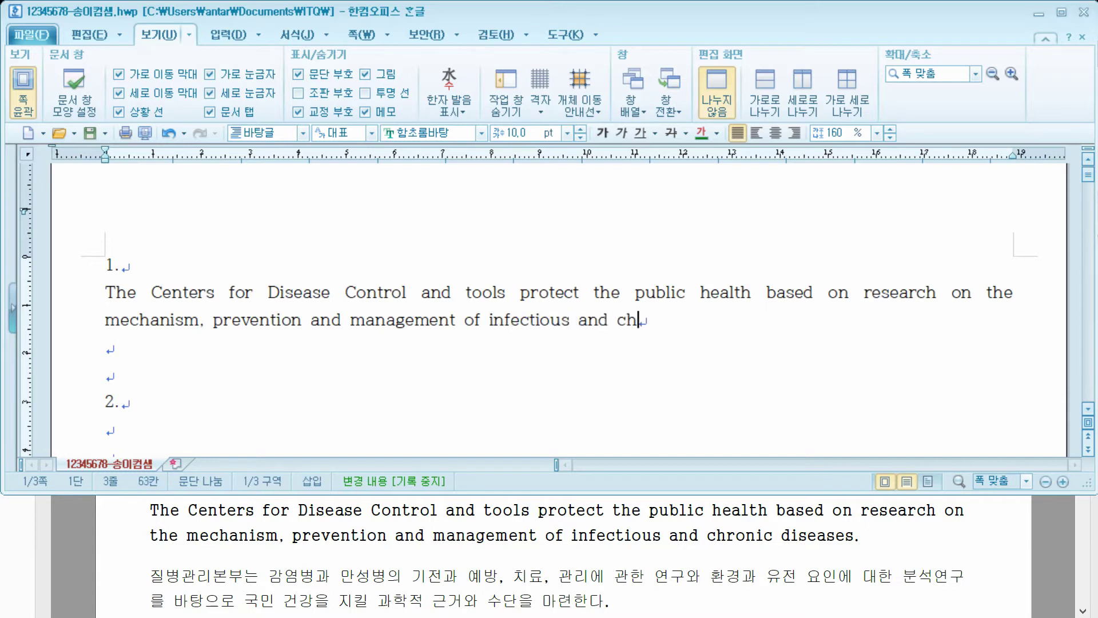
type("ronic dis")
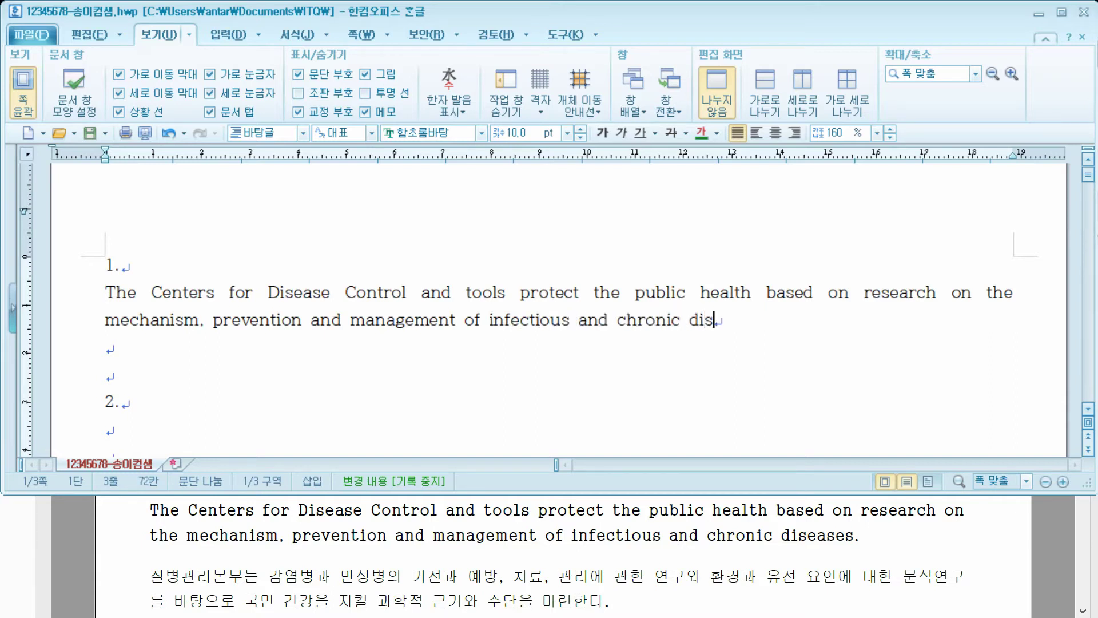
type("eases.")
key("Return")
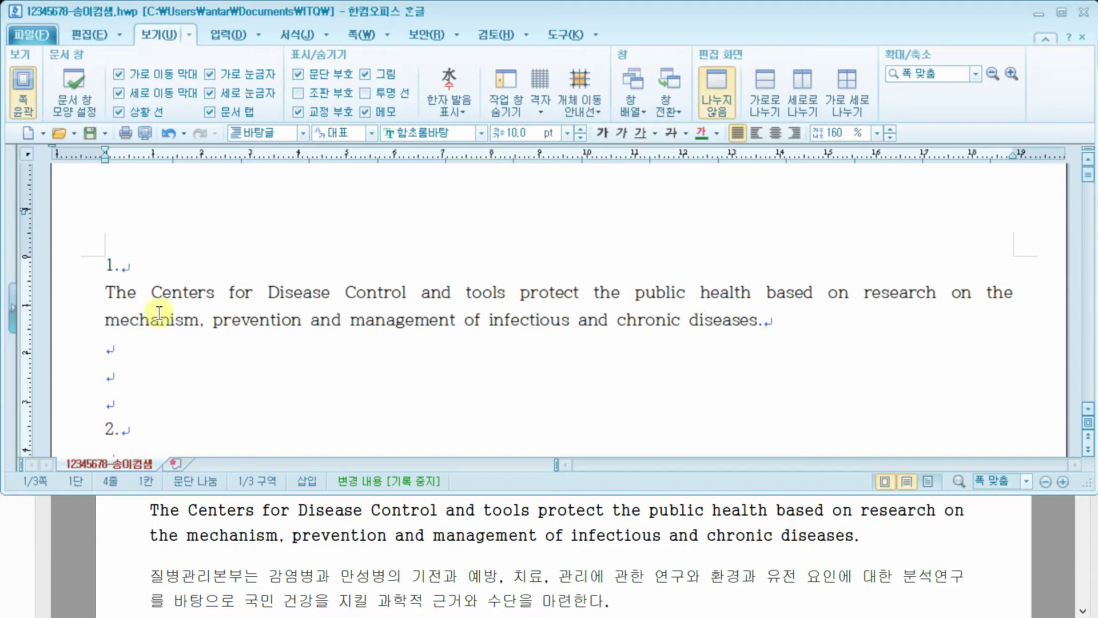
Begin the Korean paragraph below the English one with "질병관리본부는 감염병과 만성병의 기전과 예방, 치료, 관리에 관한 연구와".
type("질병관리본부는")
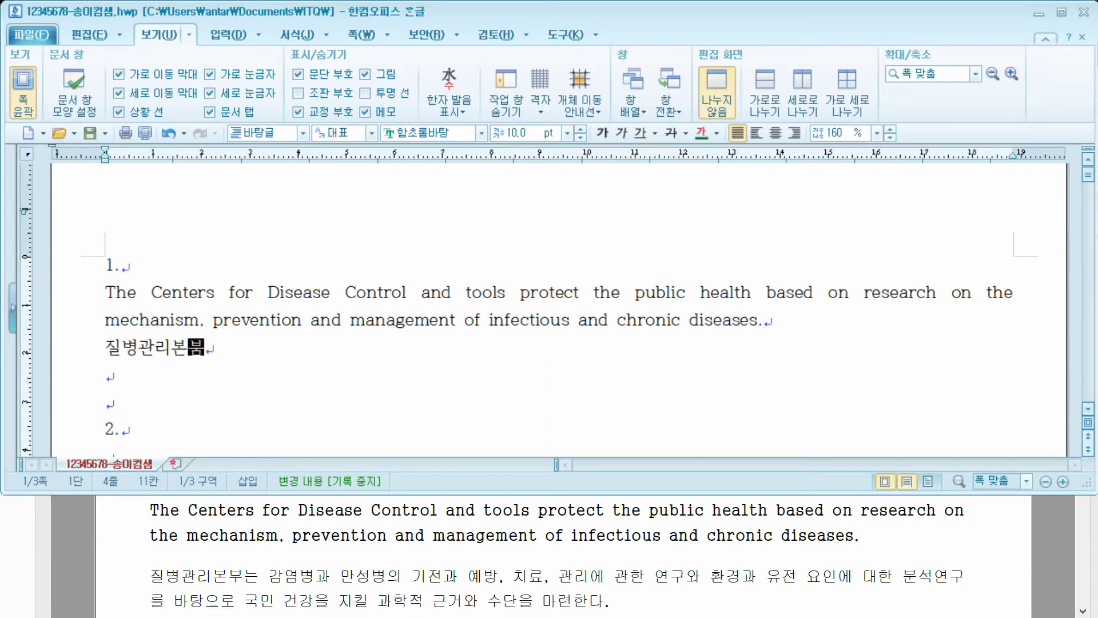
type(" 감염ㅂ")
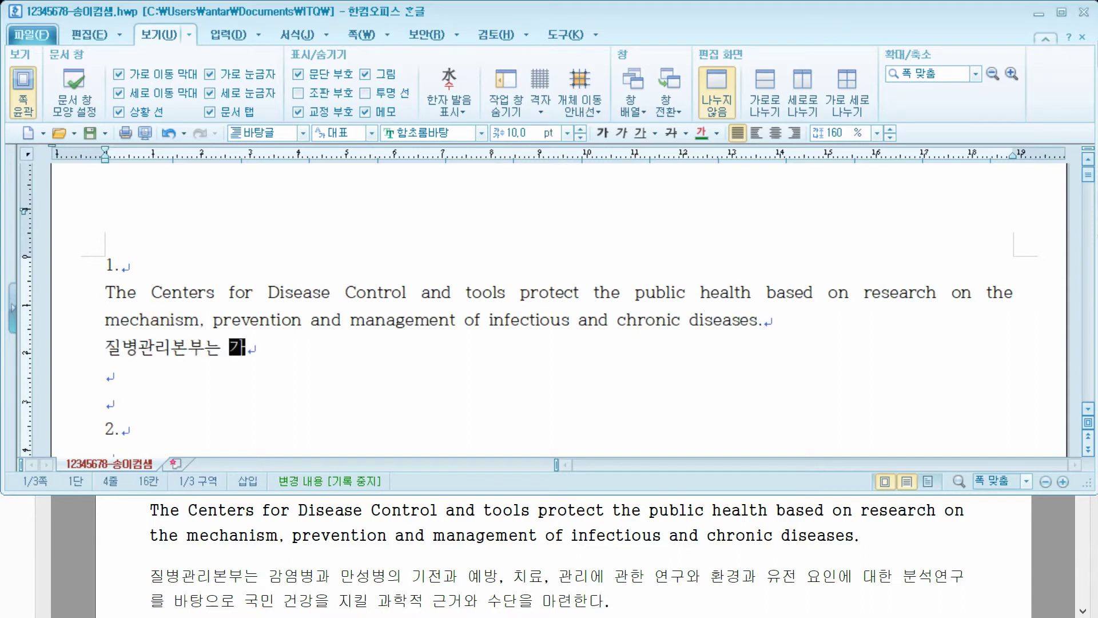
type("병과 ㅂ")
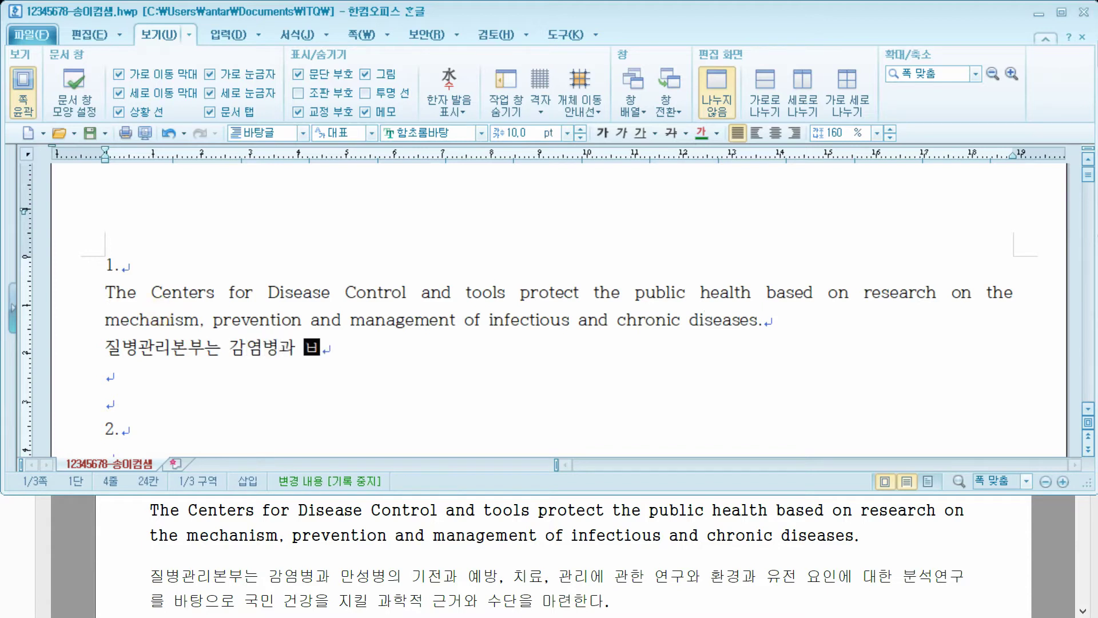
type("성병의 기")
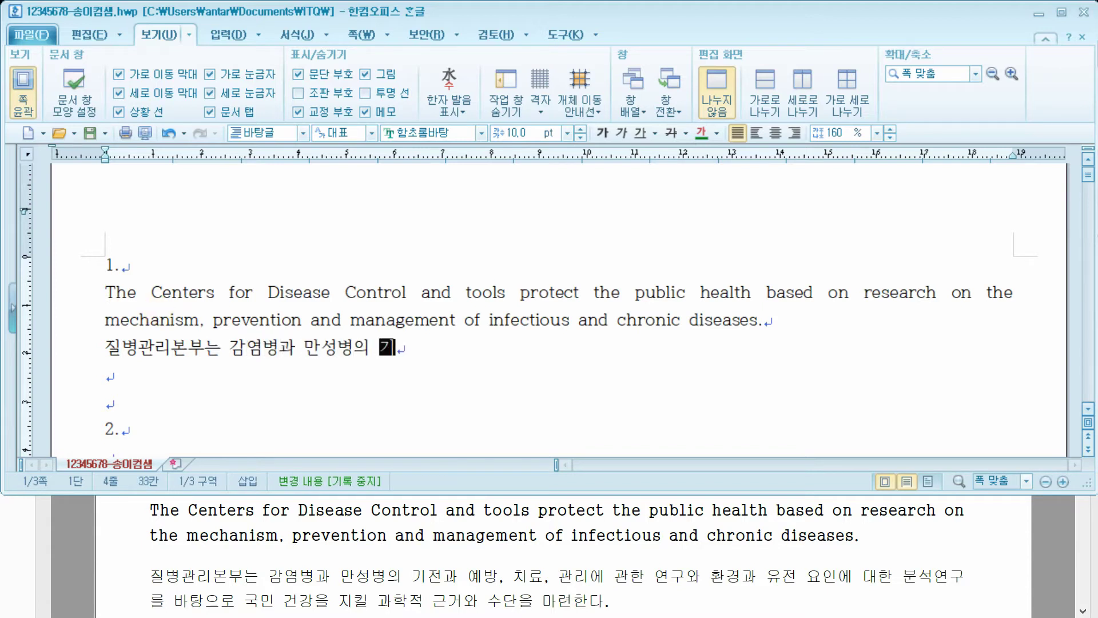
type("저전과 예")
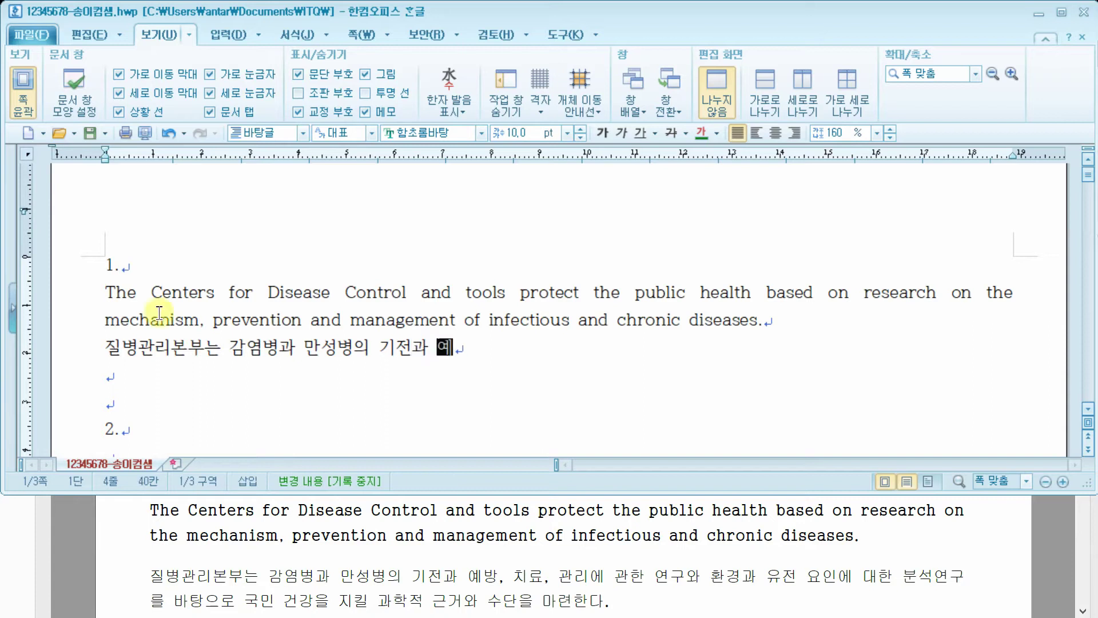
type("방. 치료, 관리")
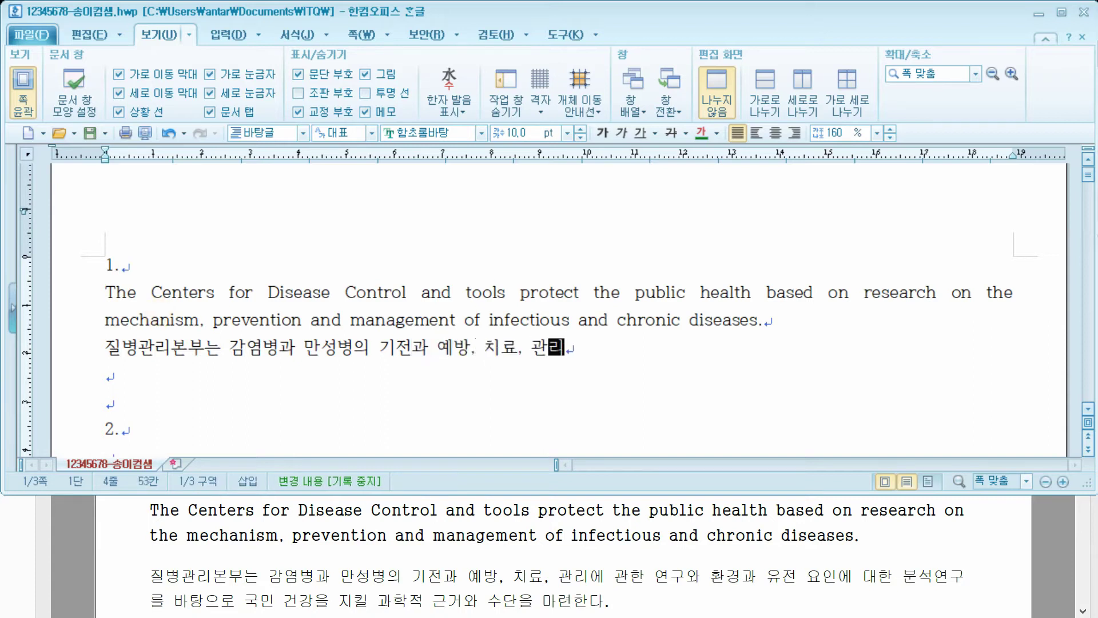
type("에 ㄱ관한 연구와 ")
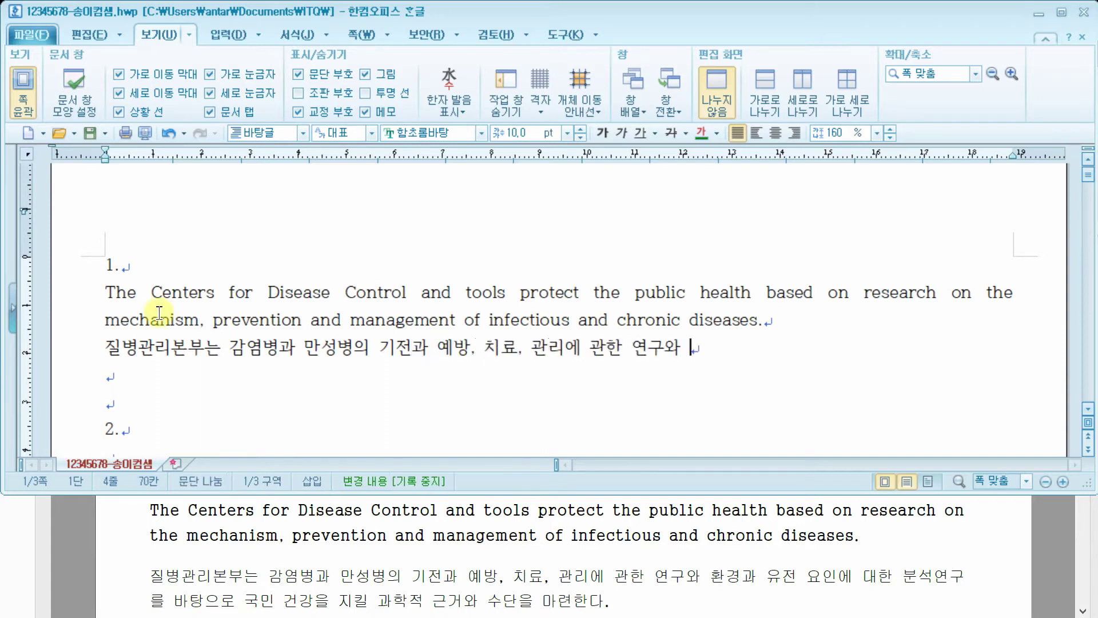
Complete the Korean sentence with "환경과 유전 요인에 대한 분석연구를 바탕으로 국민 건강을 지킬 과학적 근거와 수단을 마련한다.".
type("환ㄱ경과 유")
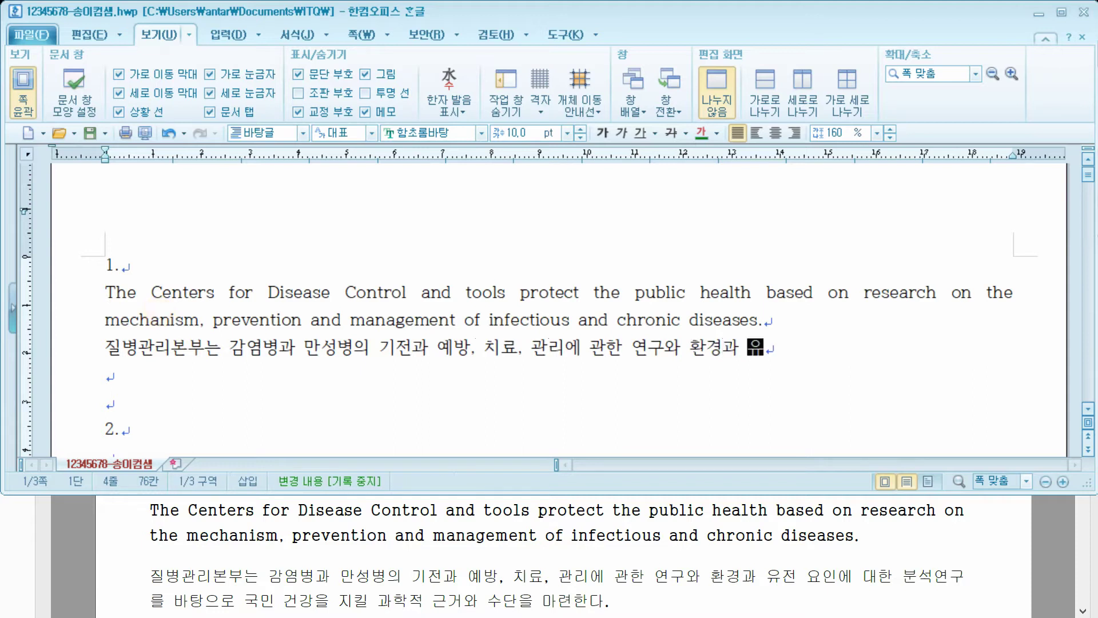
type("전 ㅇ요인에 대한 분석")
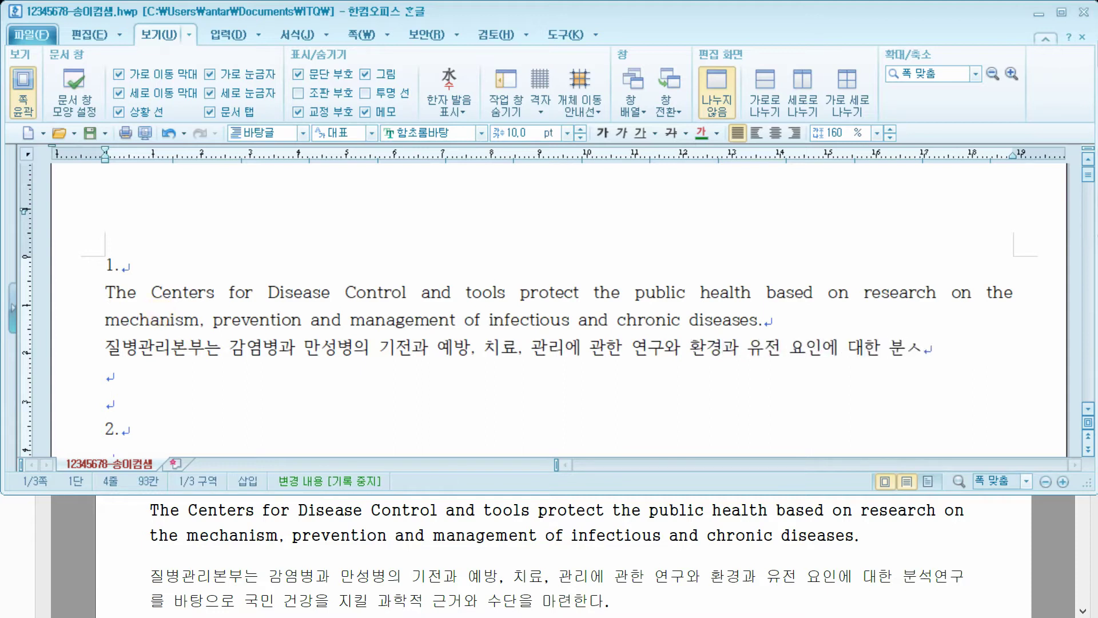
type("연구를 바탕으로 ㄱ")
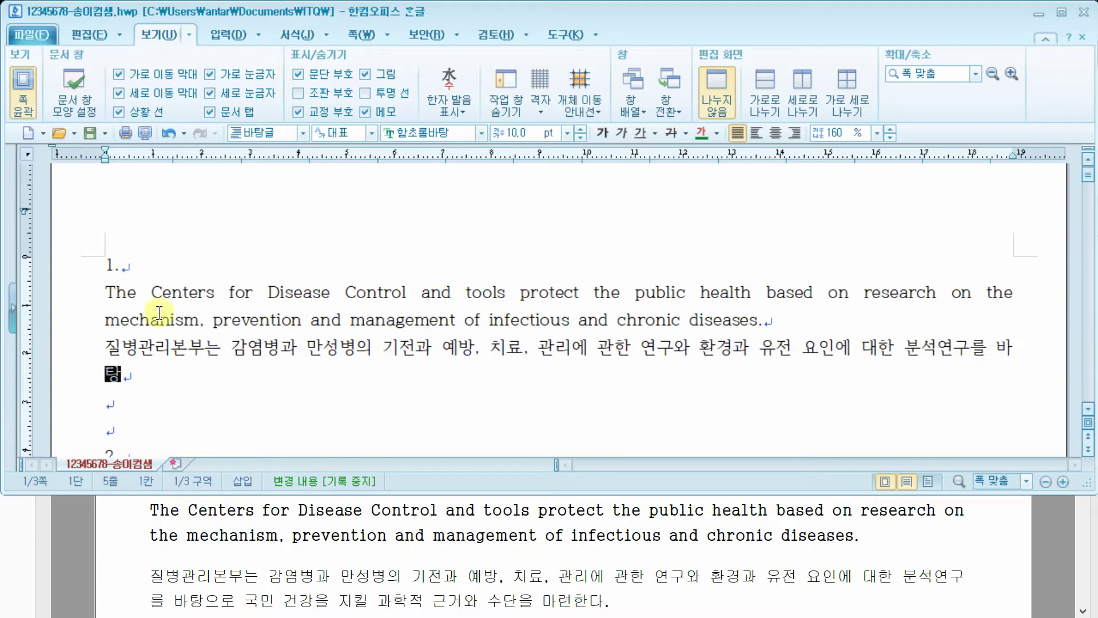
type("국민 ")
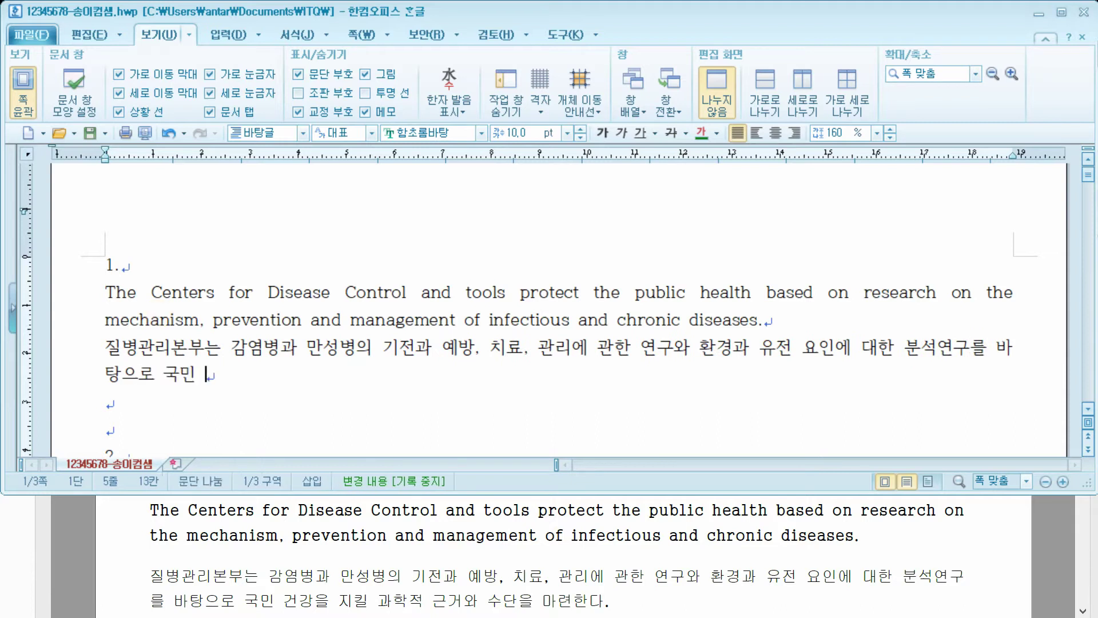
type("건강을 지킬 과학적 ")
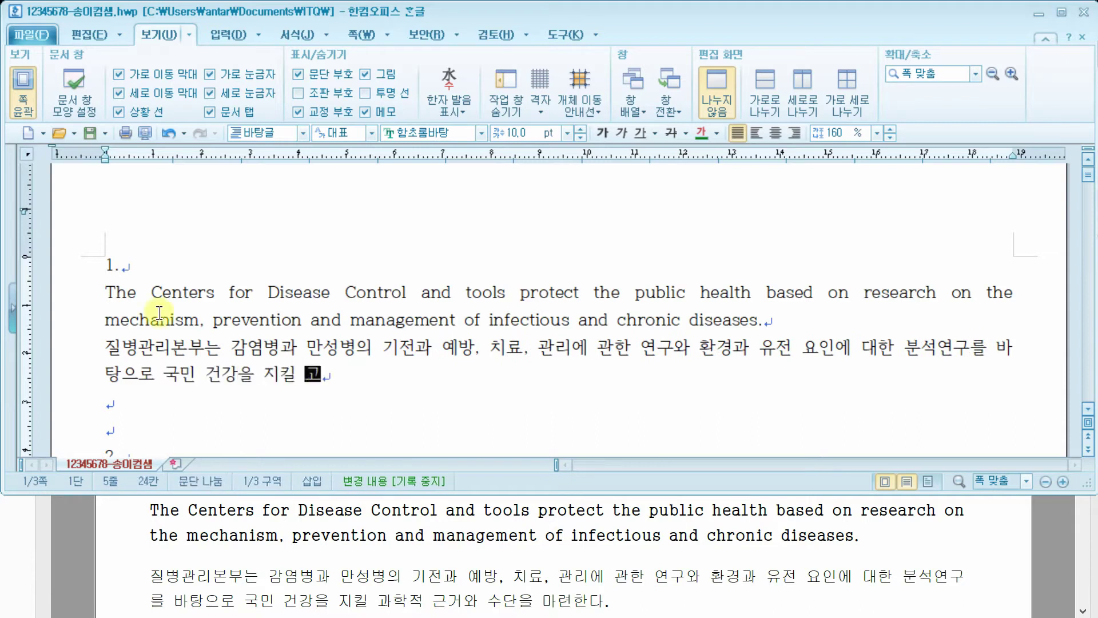
type("근거와 수")
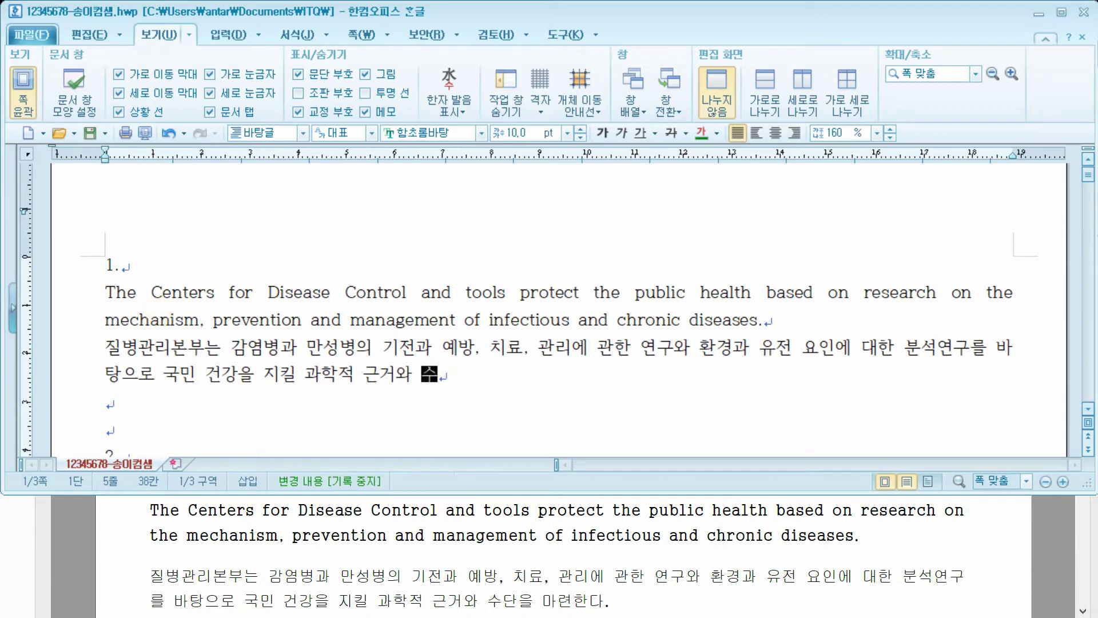
type("단을 마련한다.")
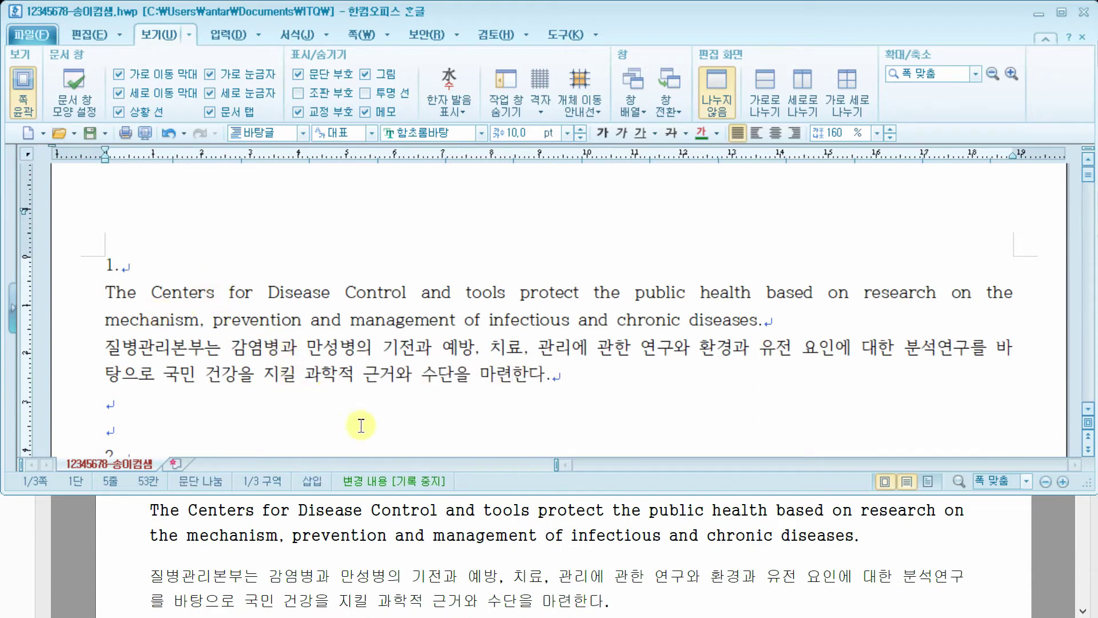
Switch to the exam PDF in Acrobat Reader, bring question 1's style conditions into view, and return to the Hangul answer document.
left_click(319, 559)
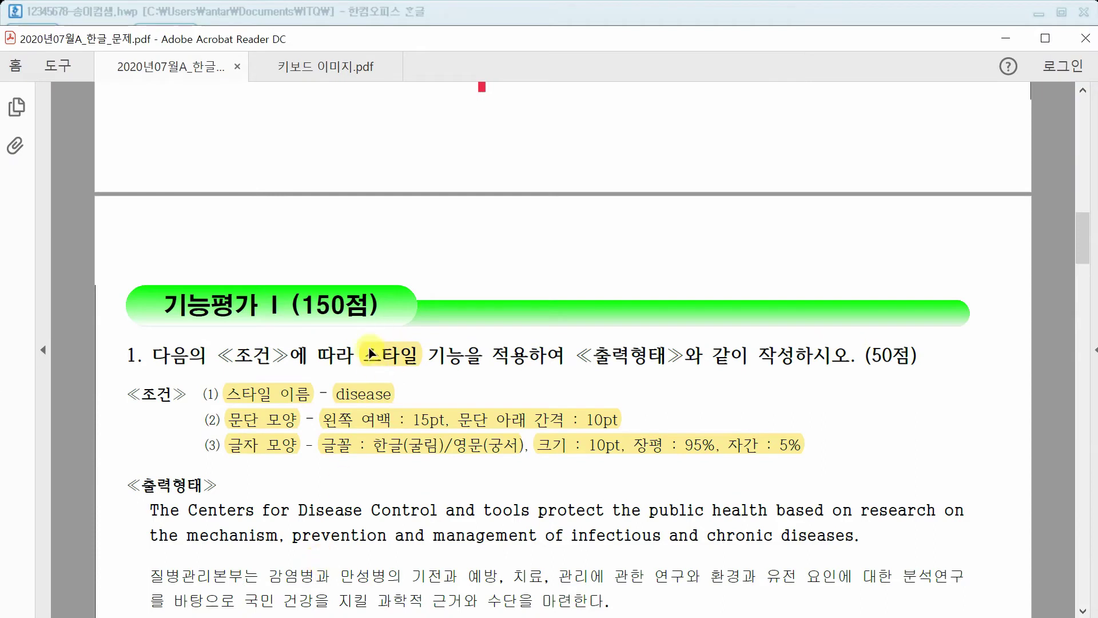
scroll(404, 360, "up", 3)
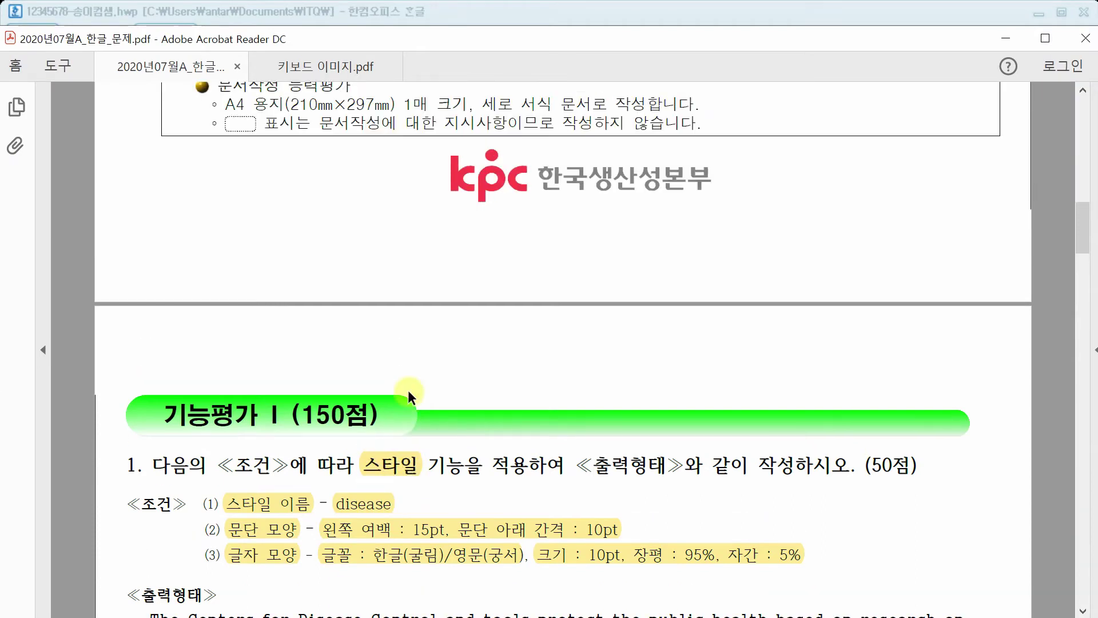
scroll(407, 390, "up", 1)
left_click(428, 12)
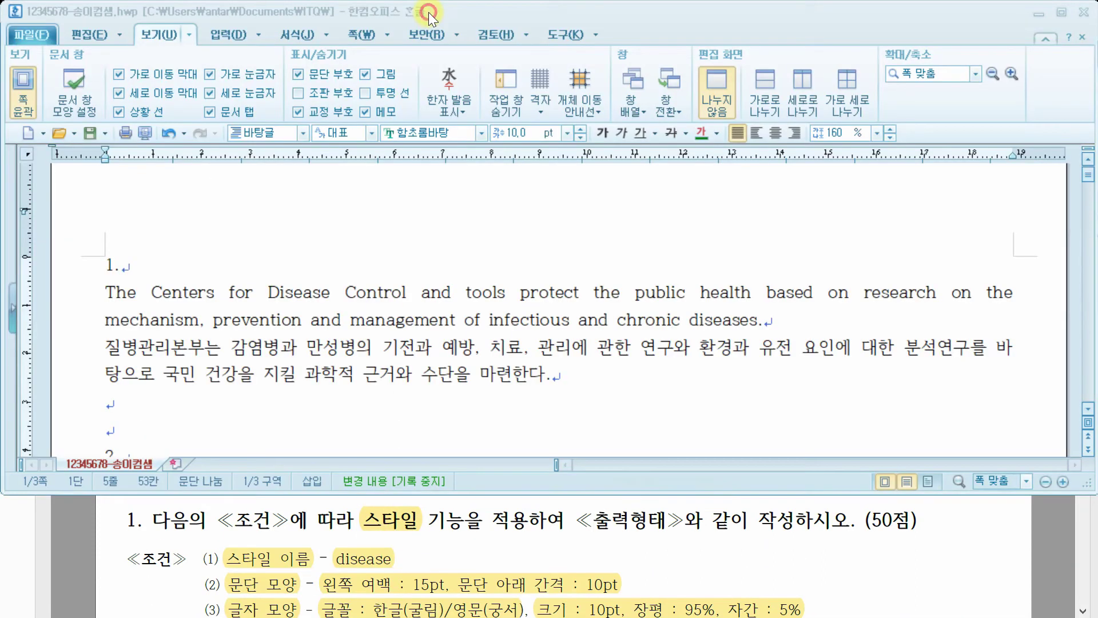
left_click(169, 347)
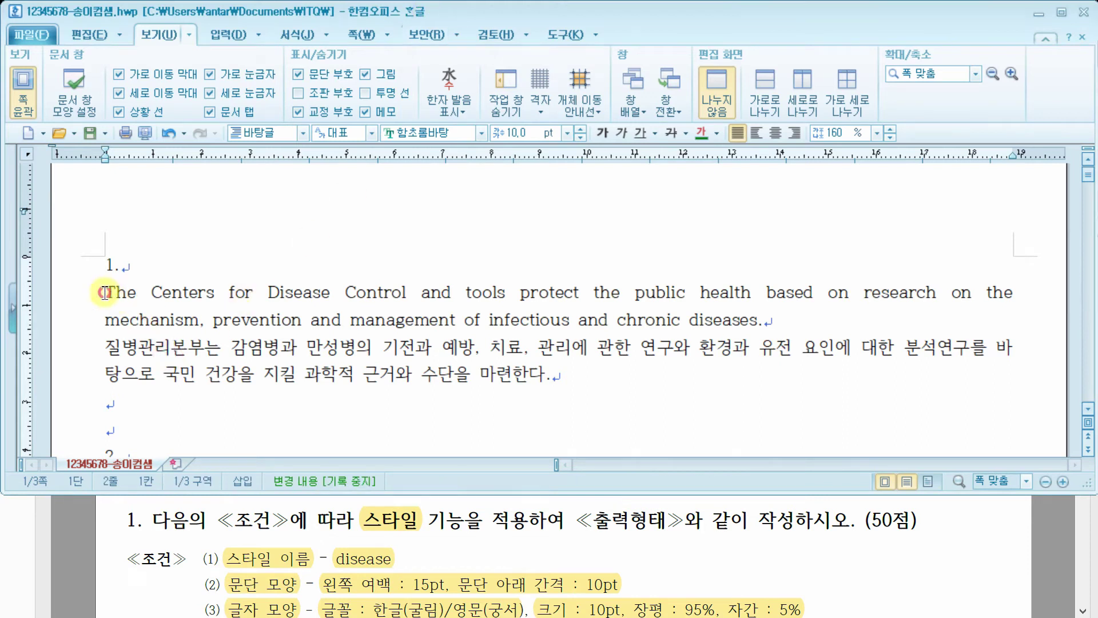
left_click_drag(105, 293, 570, 372)
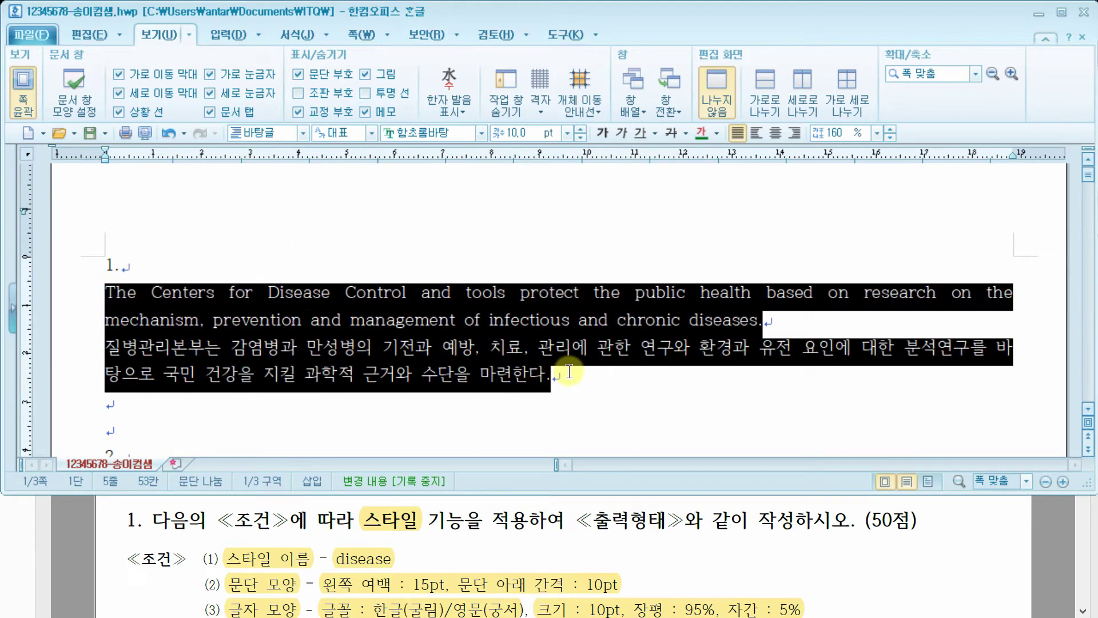
left_click(560, 262)
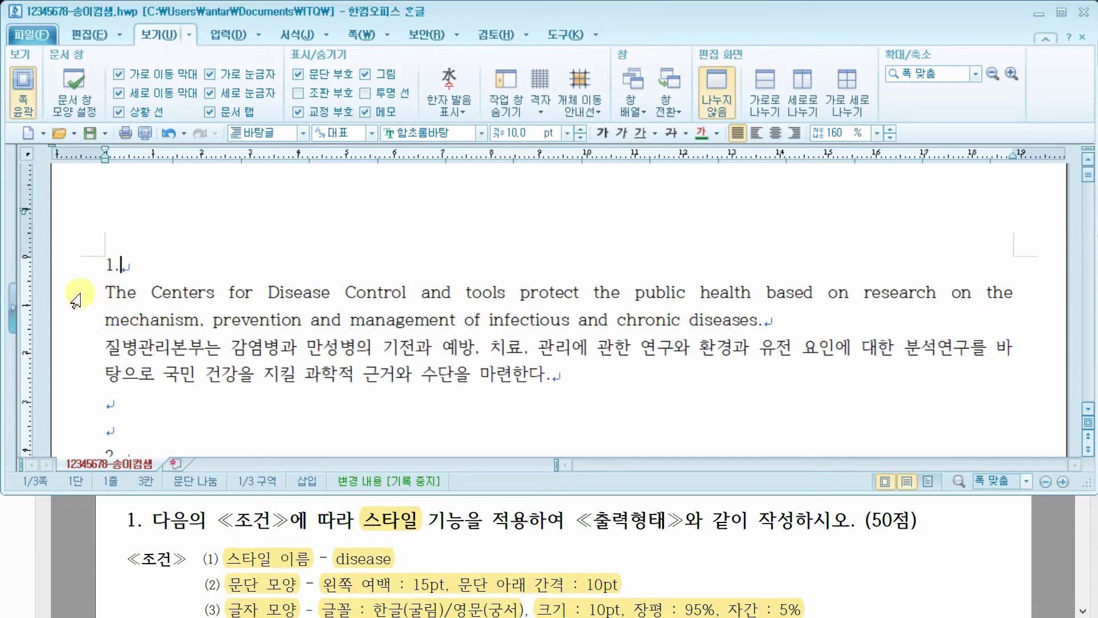
left_click_drag(75, 298, 73, 378)
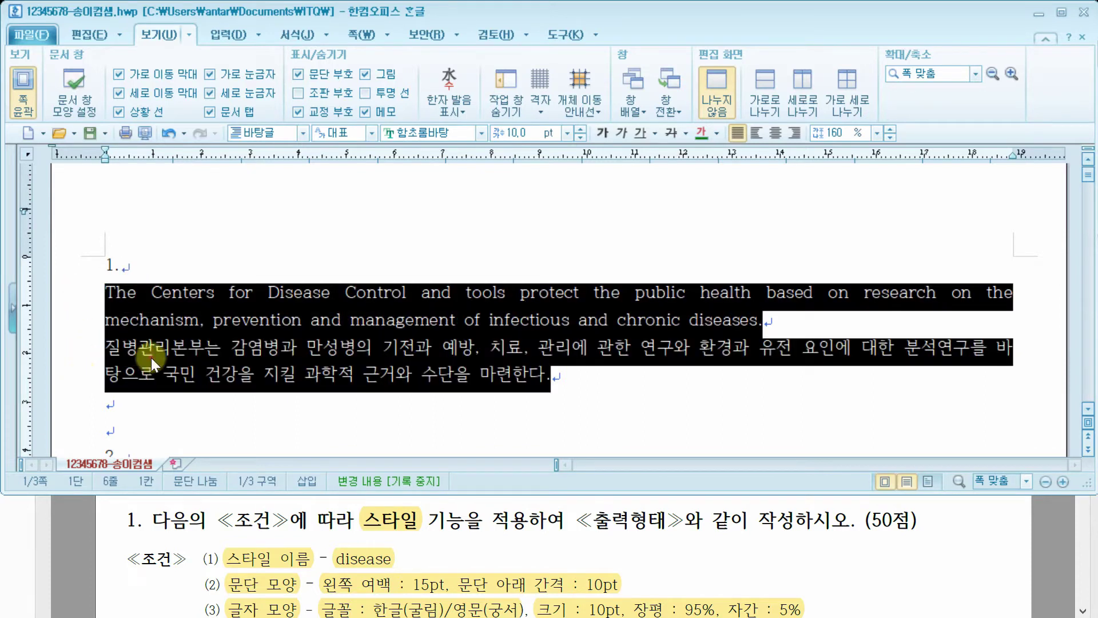
left_click(112, 290)
Select the English and Korean paragraphs below 1. and start a new paragraph style named "disease" for them.
left_click_drag(107, 292, 613, 385)
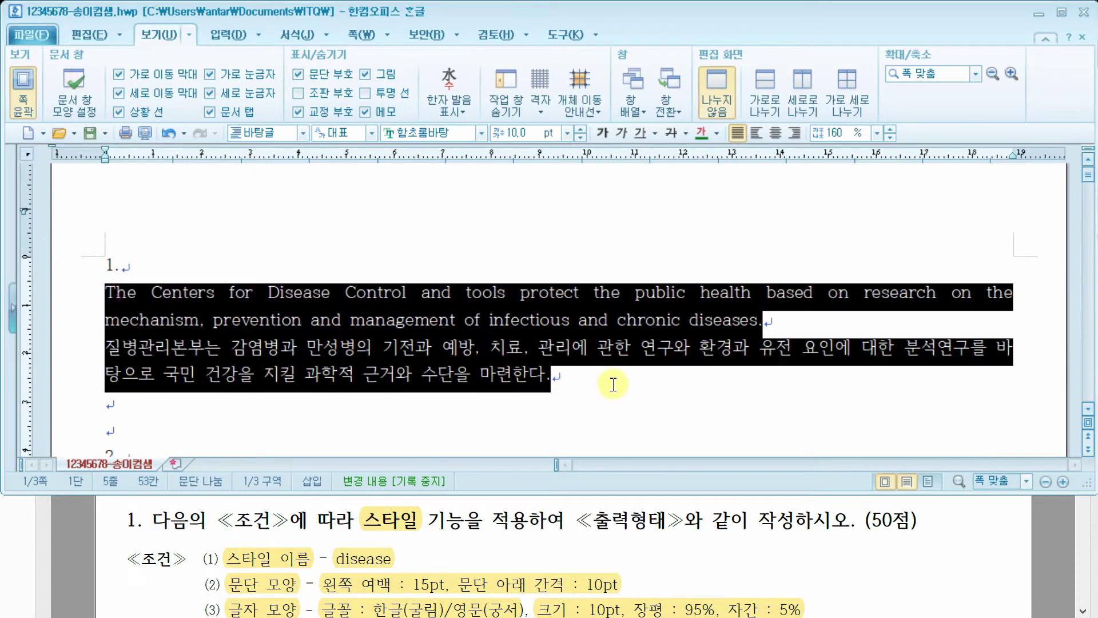
right_click(439, 328)
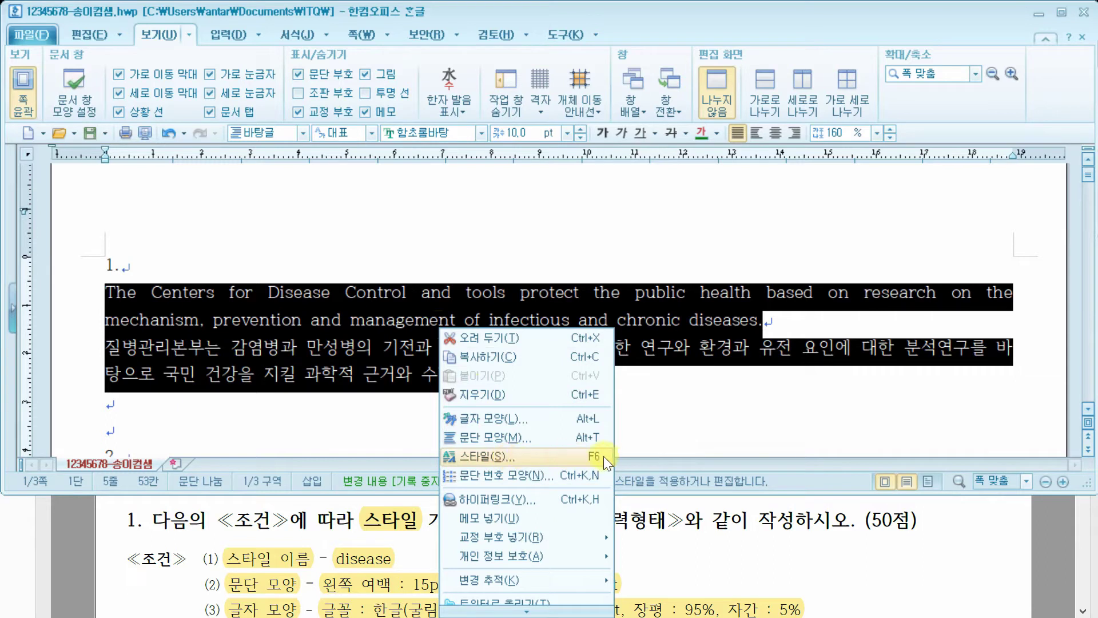
left_click(499, 457)
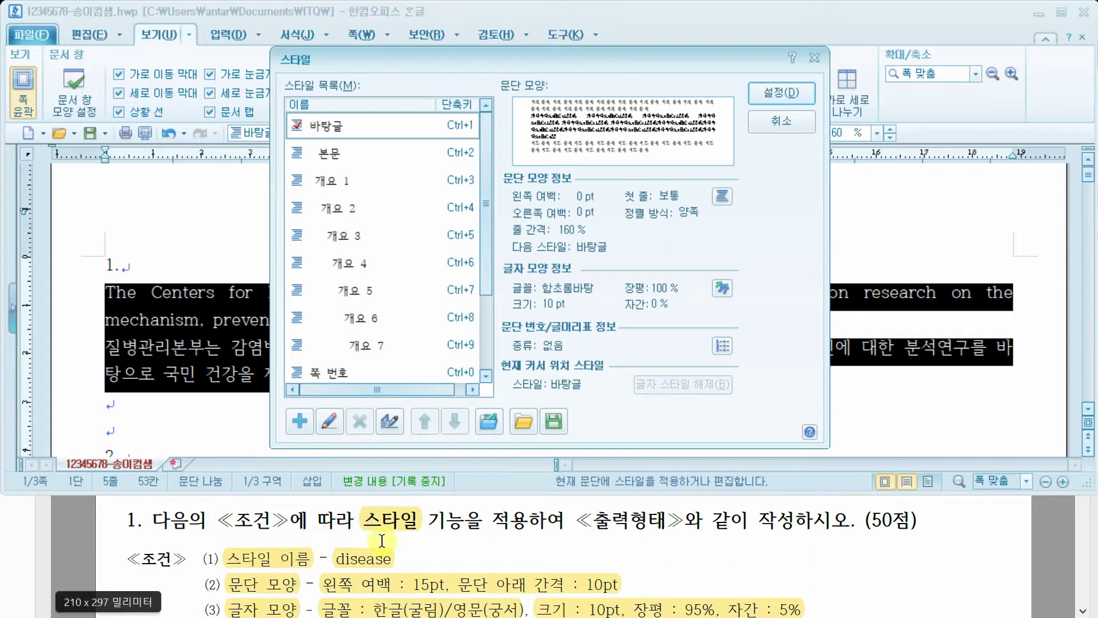
left_click(301, 421)
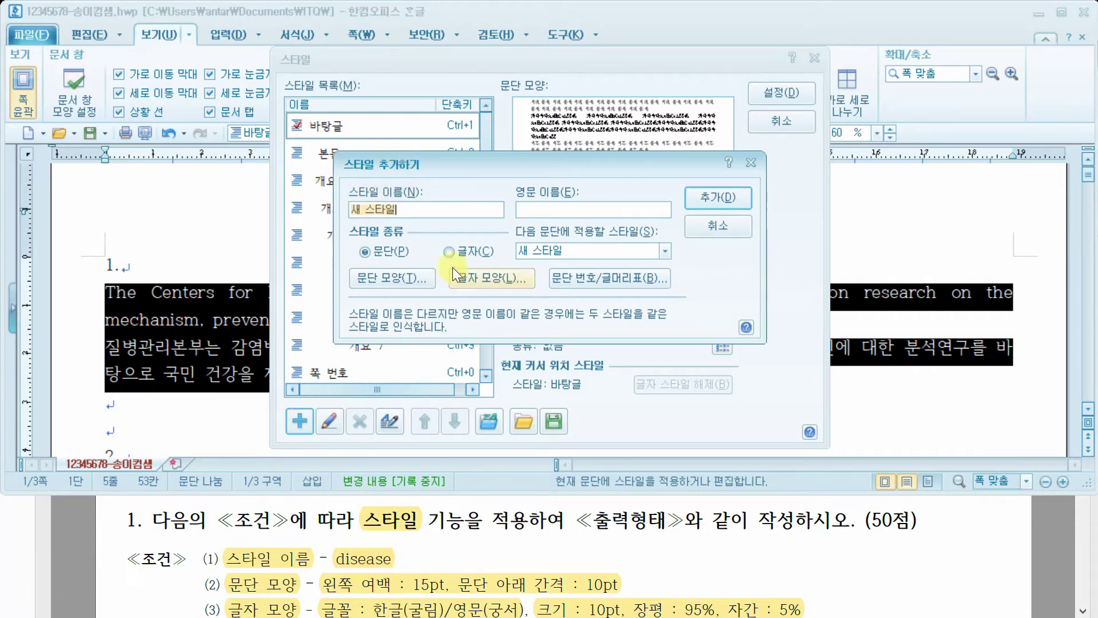
type("ㅇ")
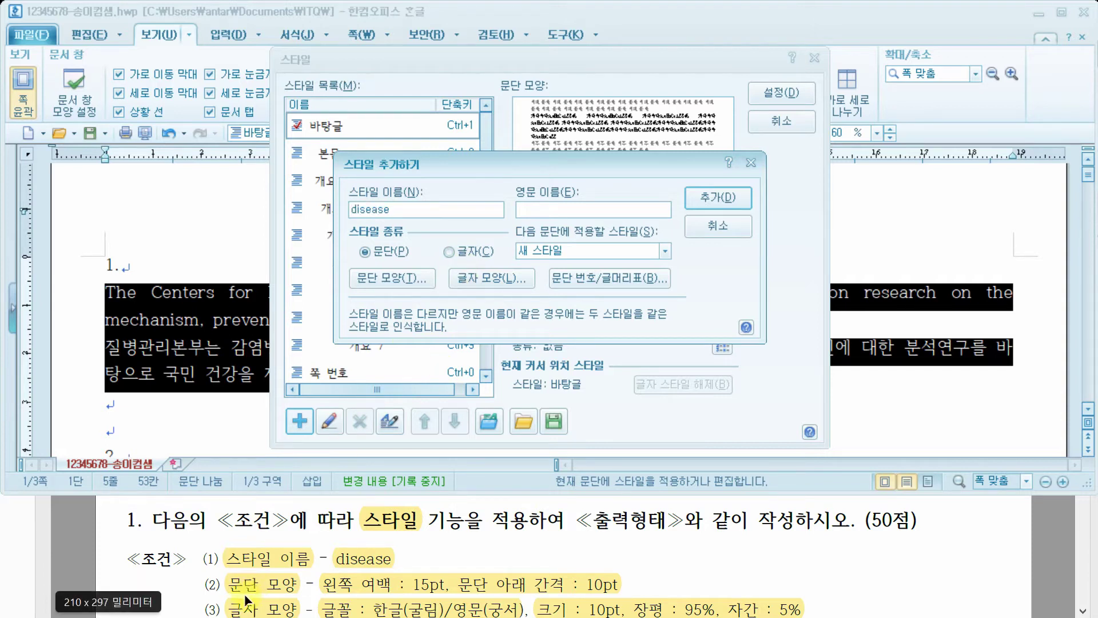
Set the disease style's paragraph shape to a 15 pt left margin and 10 pt spacing below the paragraph.
left_click(385, 277)
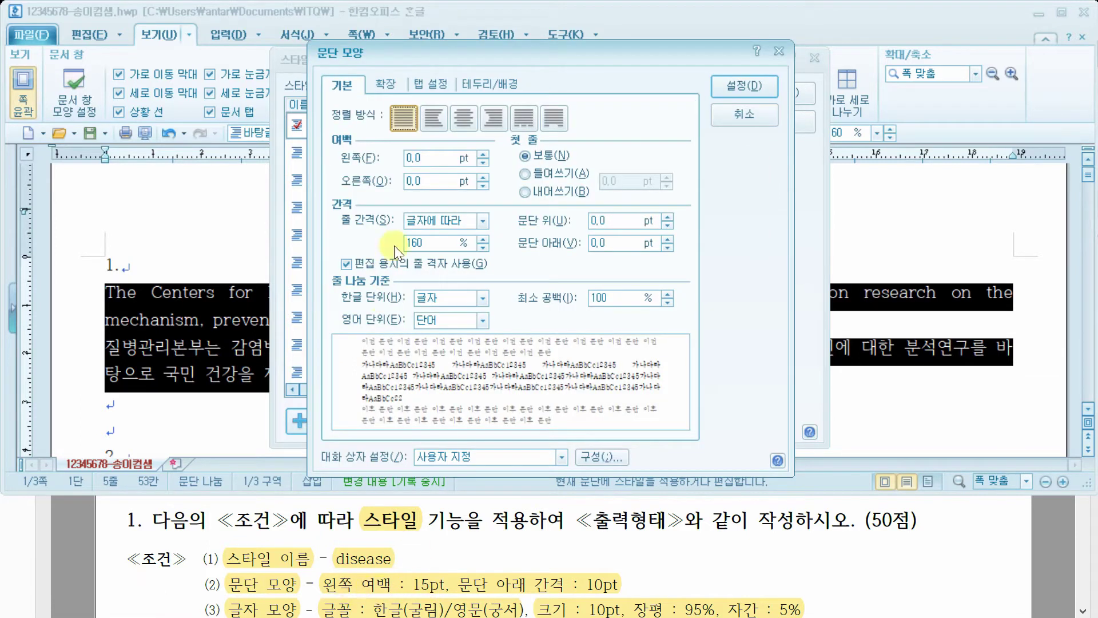
left_click(482, 157)
type("15")
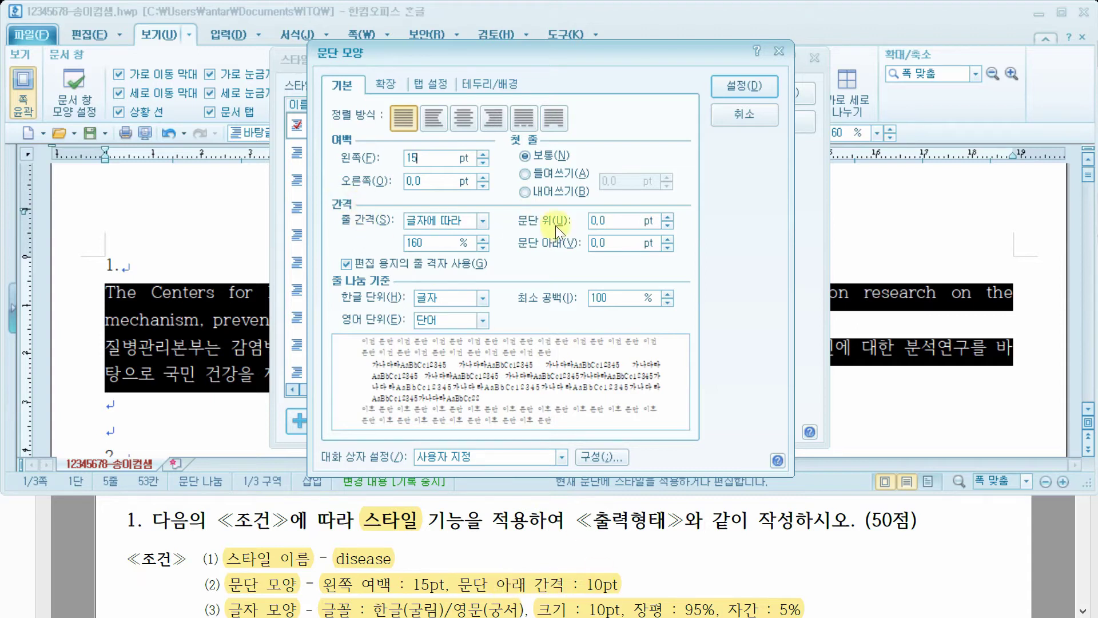
left_click(671, 238)
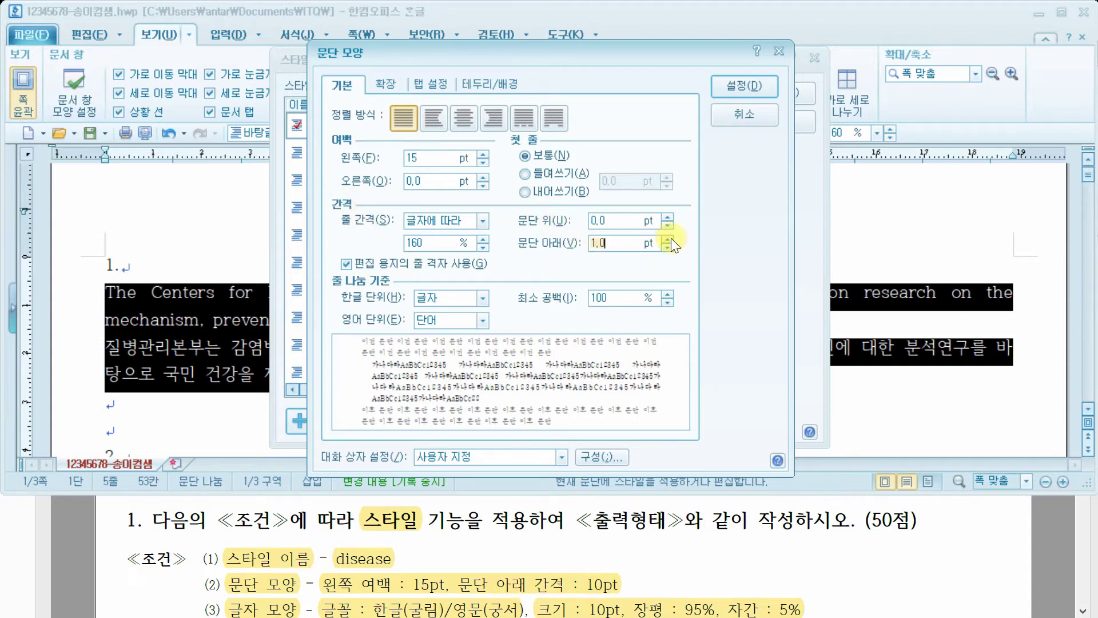
type("10")
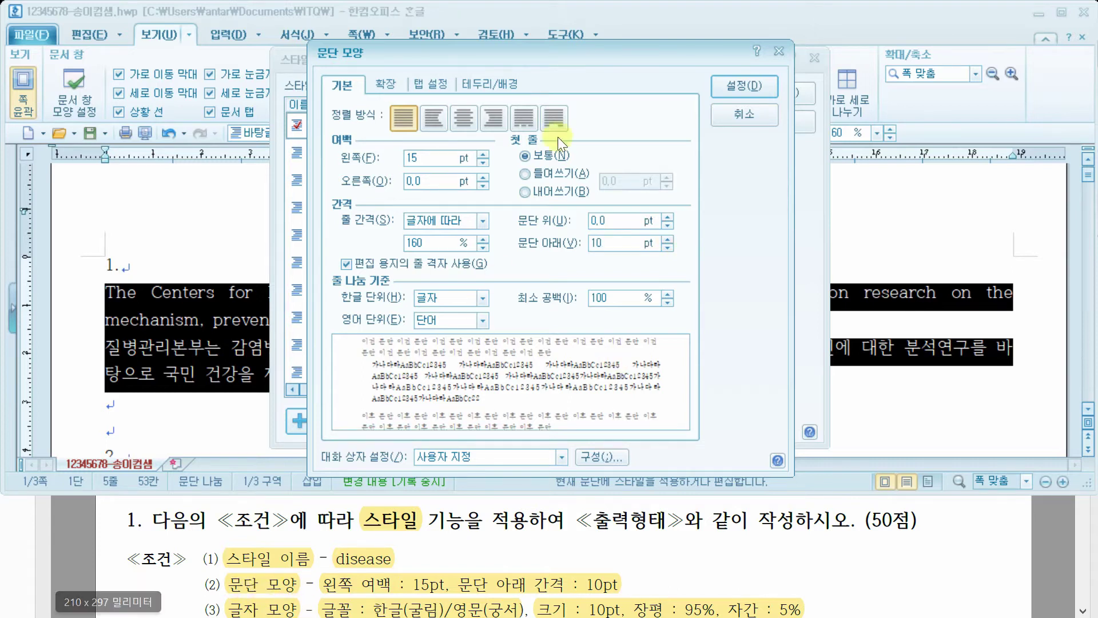
left_click(741, 87)
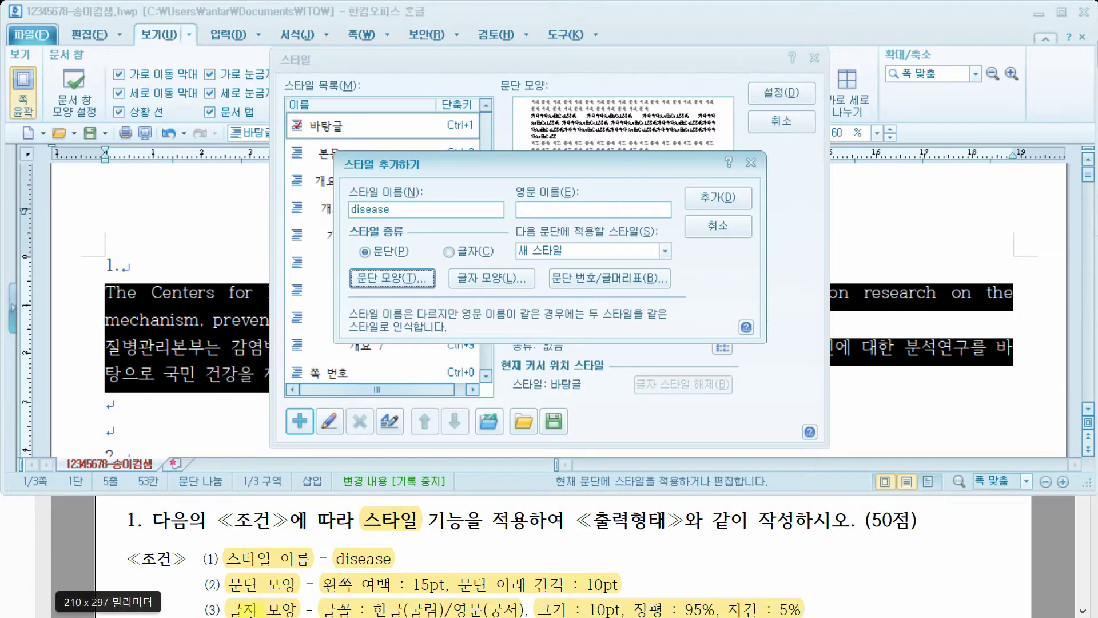
In the disease style's character shape, set the character width (장평) to 95% and the letter spacing (자간) to -5%.
left_click(492, 279)
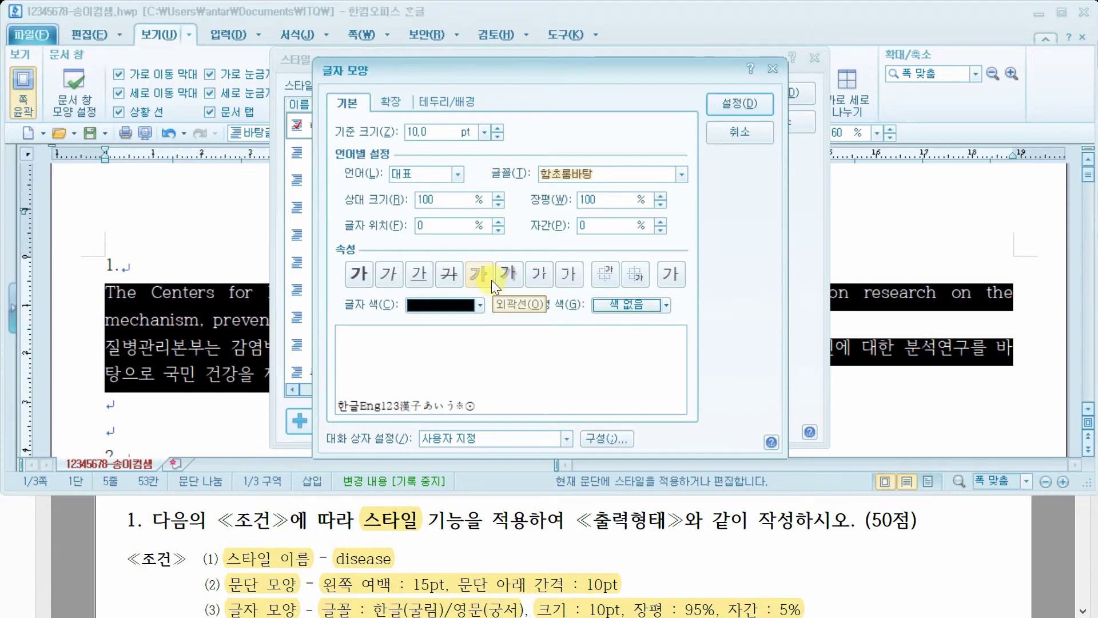
left_click(410, 581)
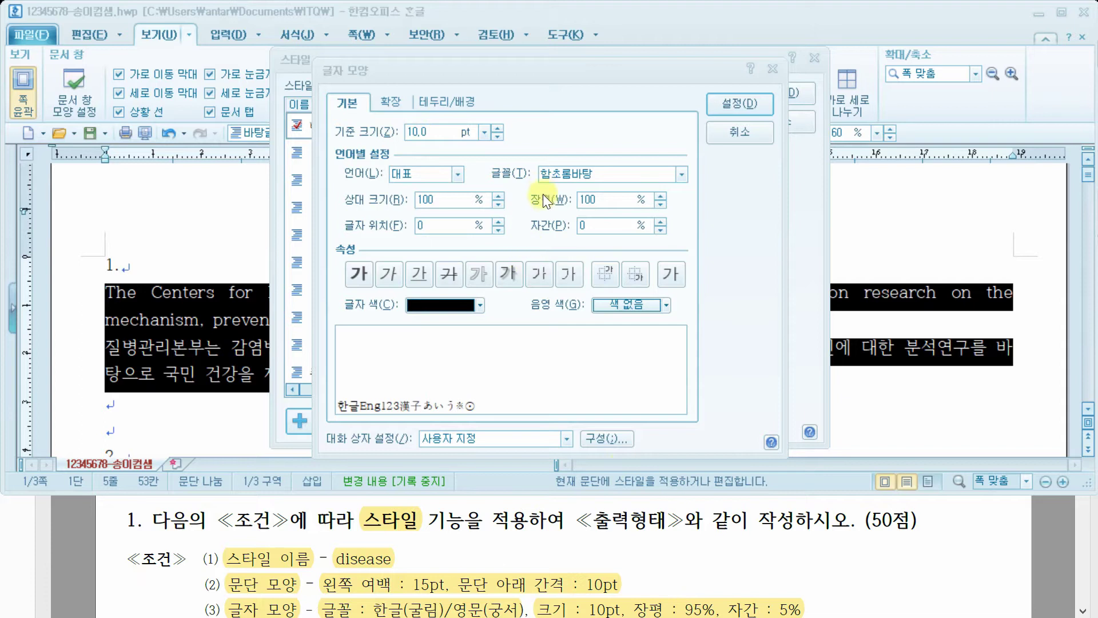
left_click(660, 204)
left_click(660, 204)
left_click(661, 203)
left_click(661, 204)
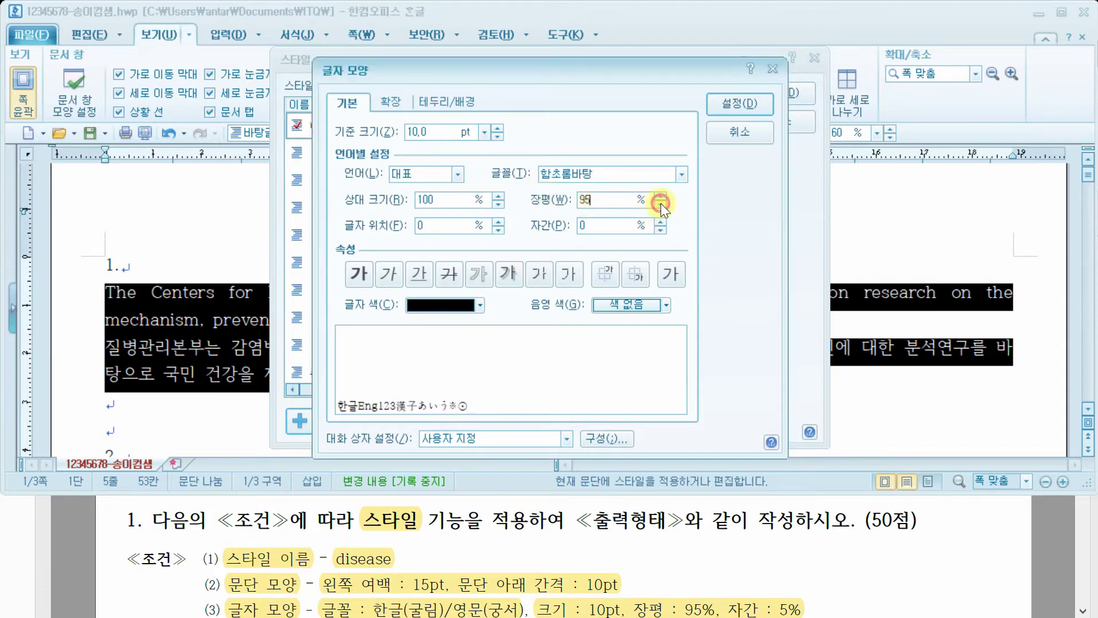
left_click(660, 204)
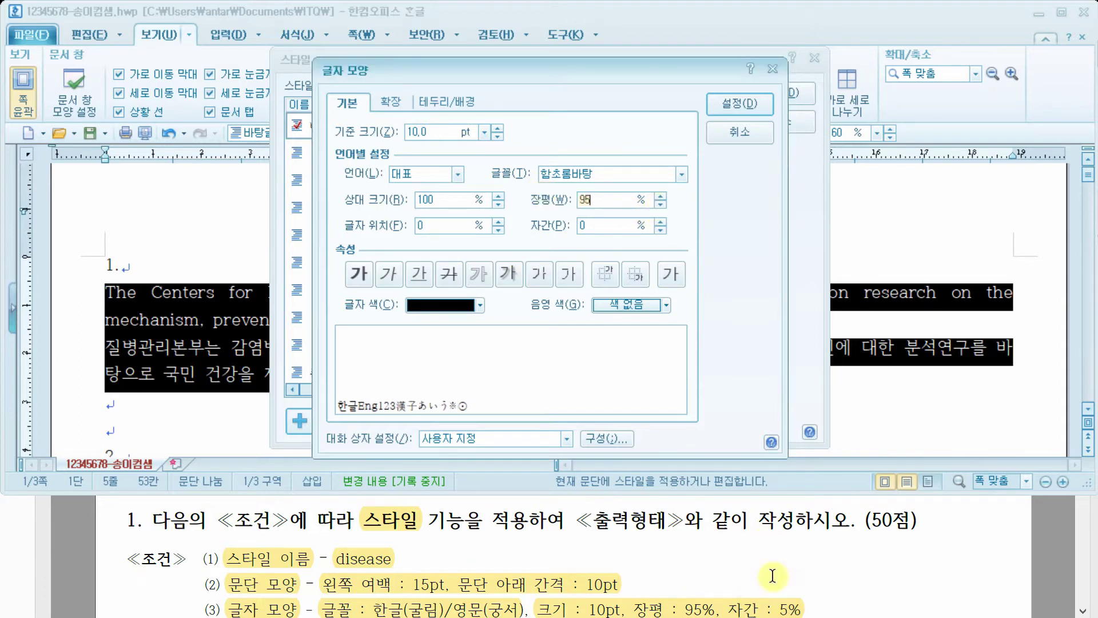
left_click(660, 230)
left_click(660, 229)
left_click(661, 229)
left_click(661, 230)
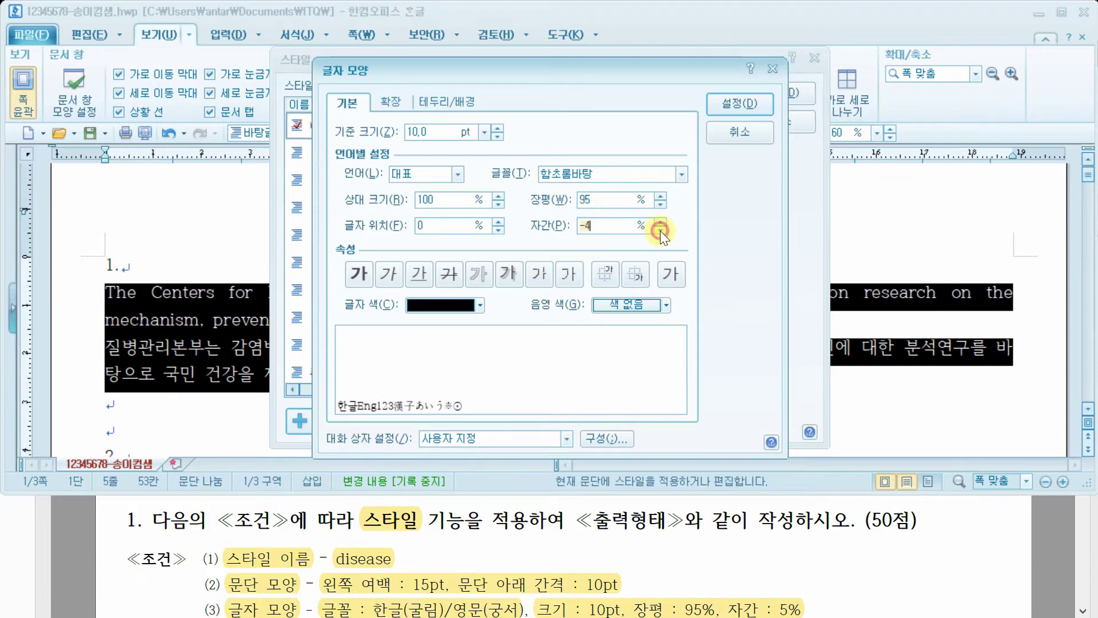
left_click(661, 230)
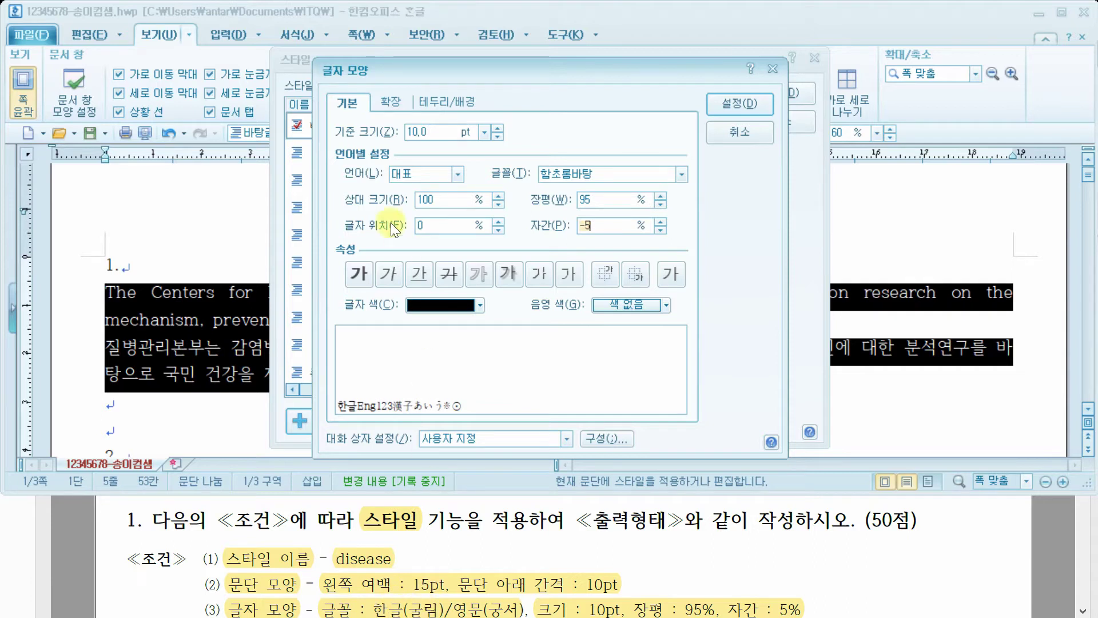
Set the font for Korean text (한글) in the style's character shape to 굴림.
left_click(457, 177)
left_click(427, 207)
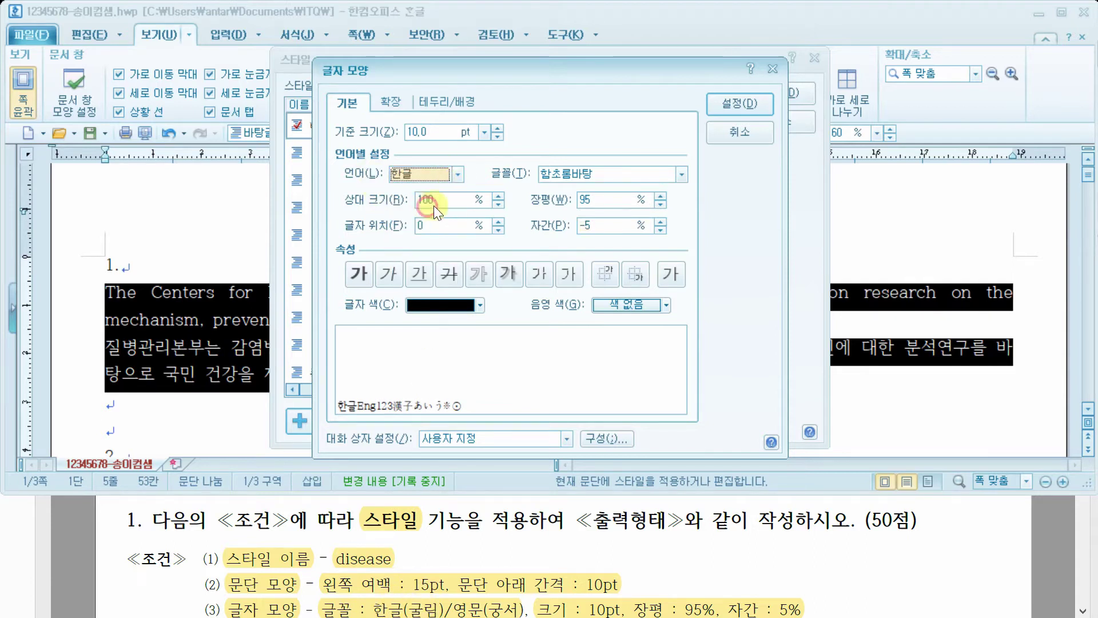
left_click(682, 174)
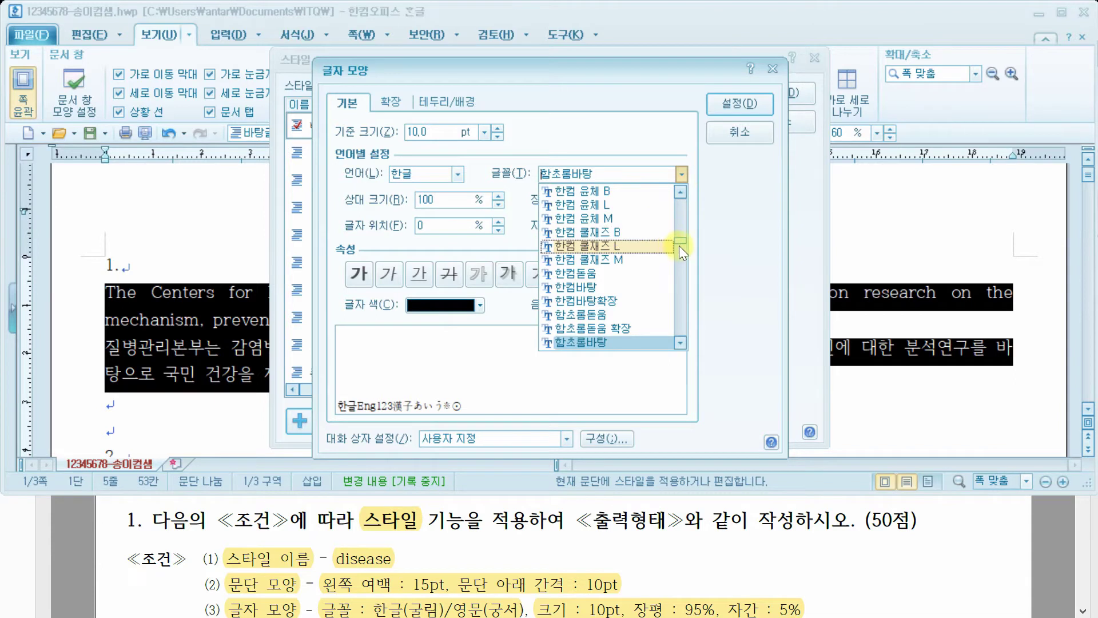
left_click_drag(677, 247, 682, 178)
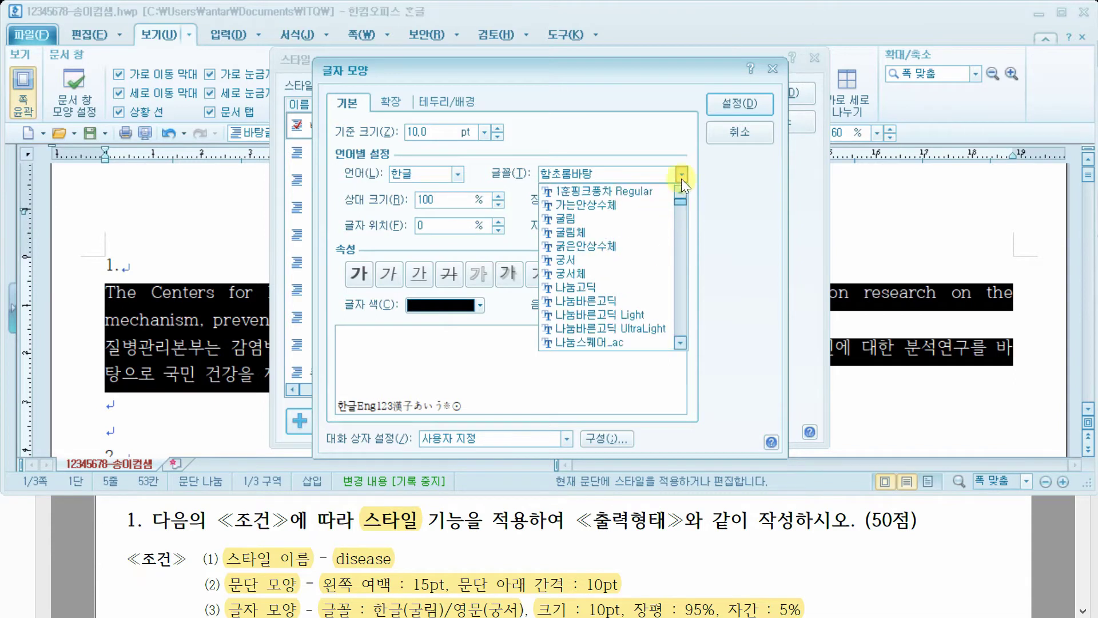
left_click(592, 222)
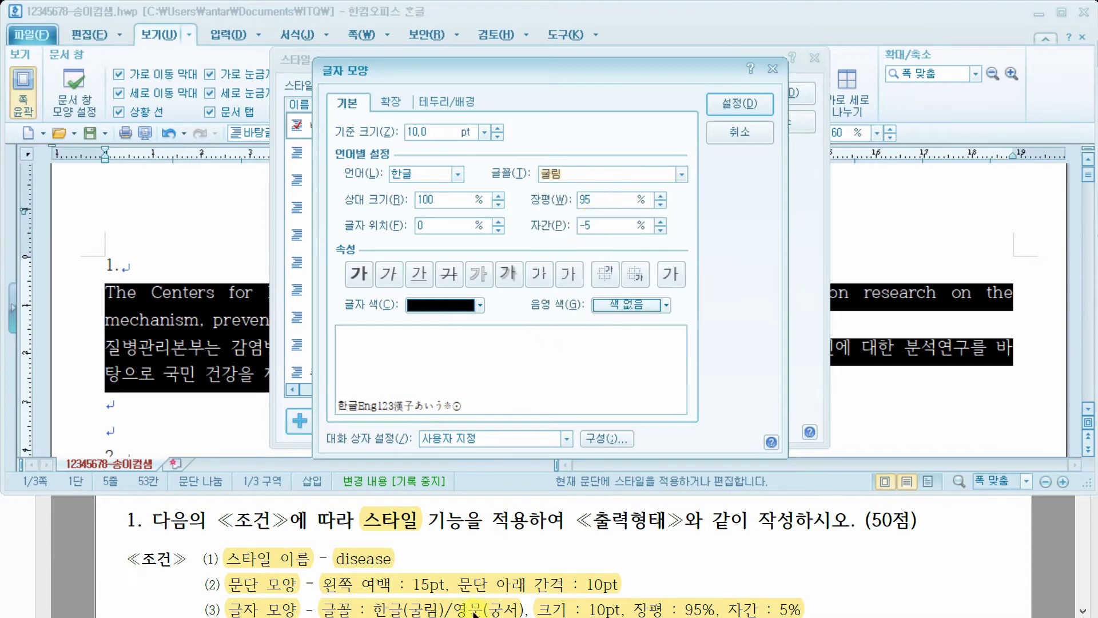
Set the font for English text (영문) to 궁서 and accept the style's character shape.
left_click(448, 171)
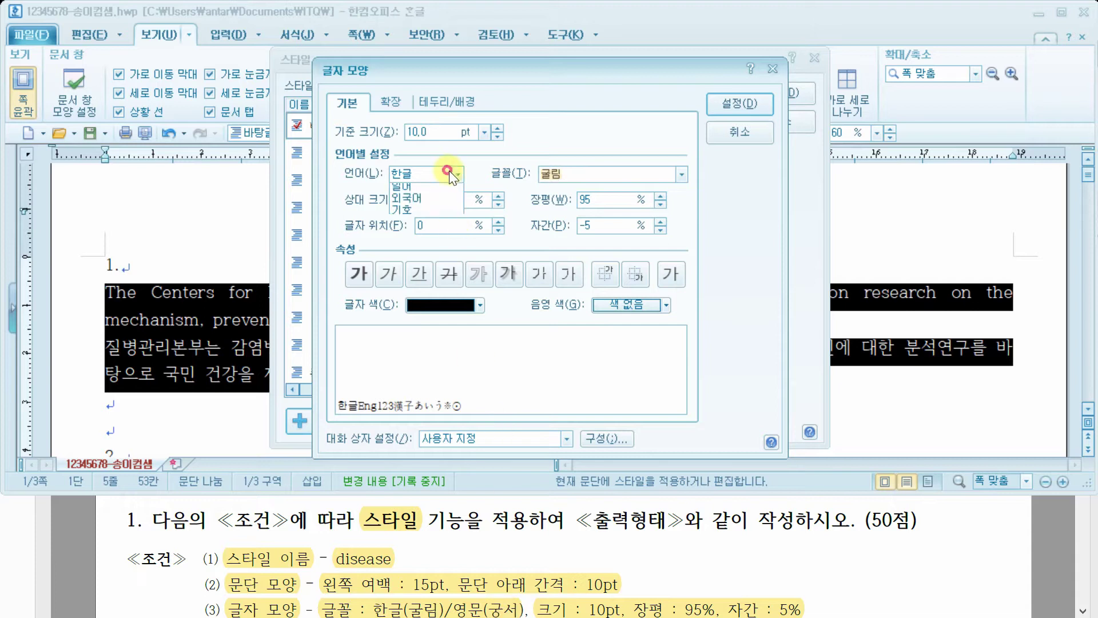
left_click(431, 216)
left_click(681, 173)
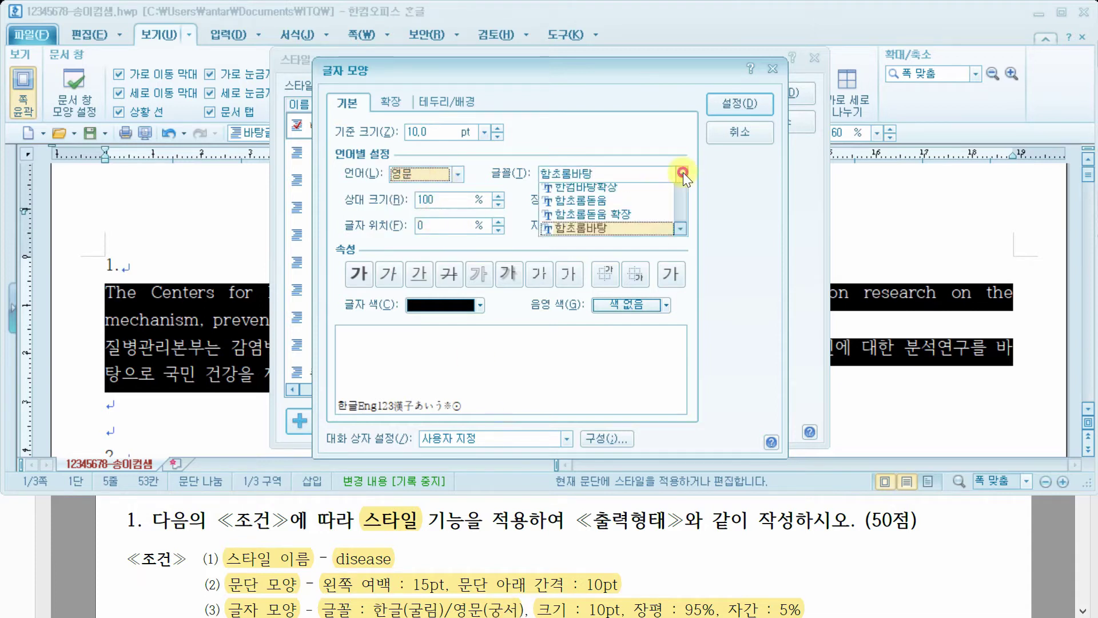
left_click(678, 222)
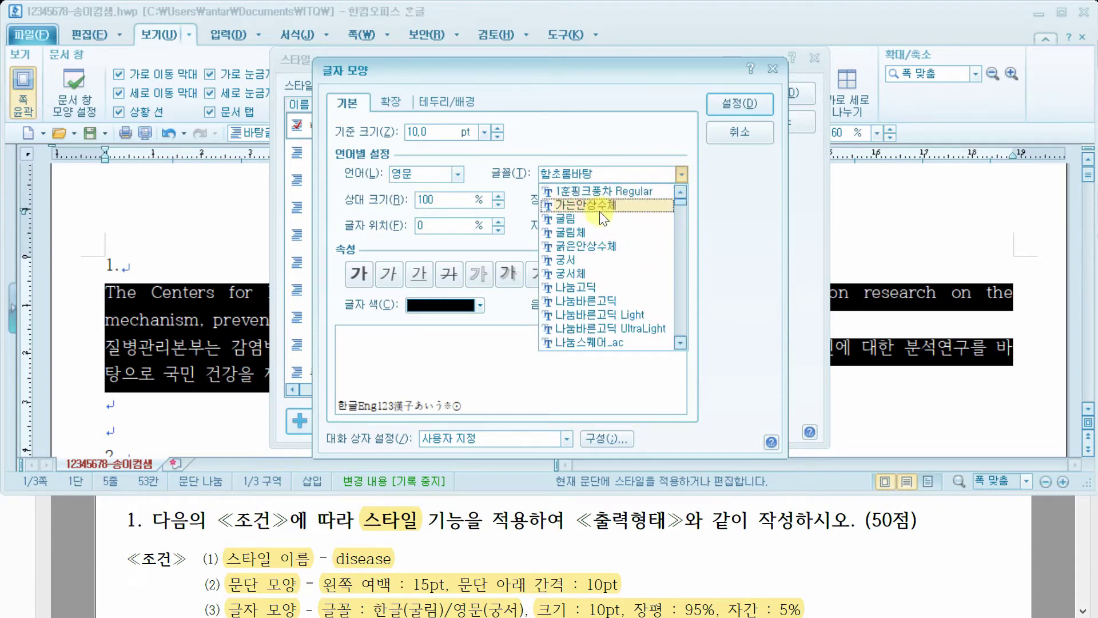
left_click(590, 263)
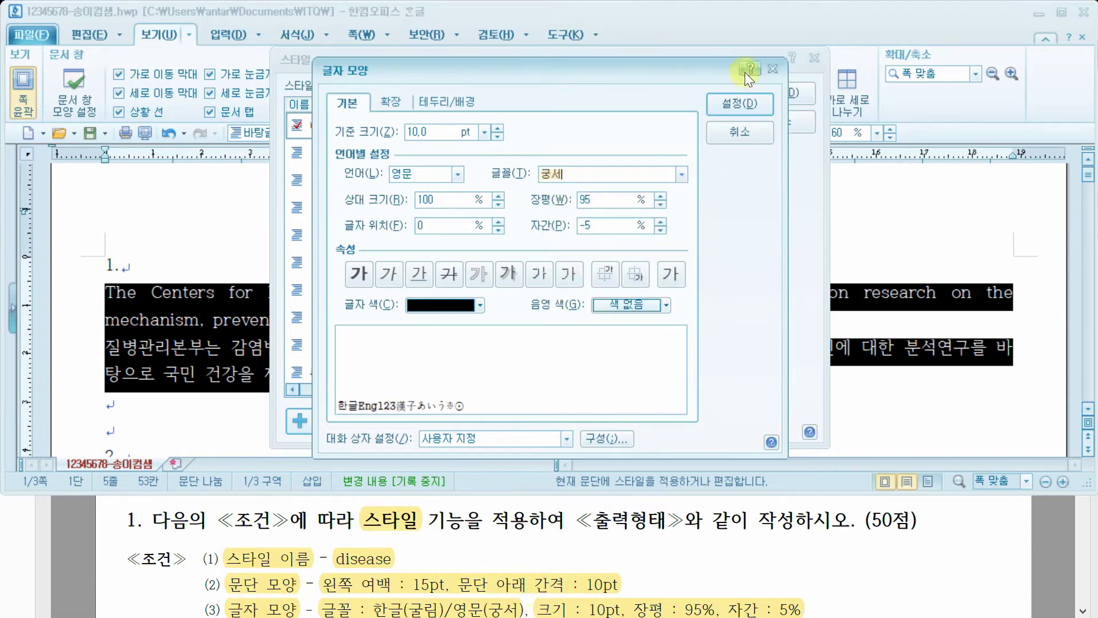
left_click(737, 103)
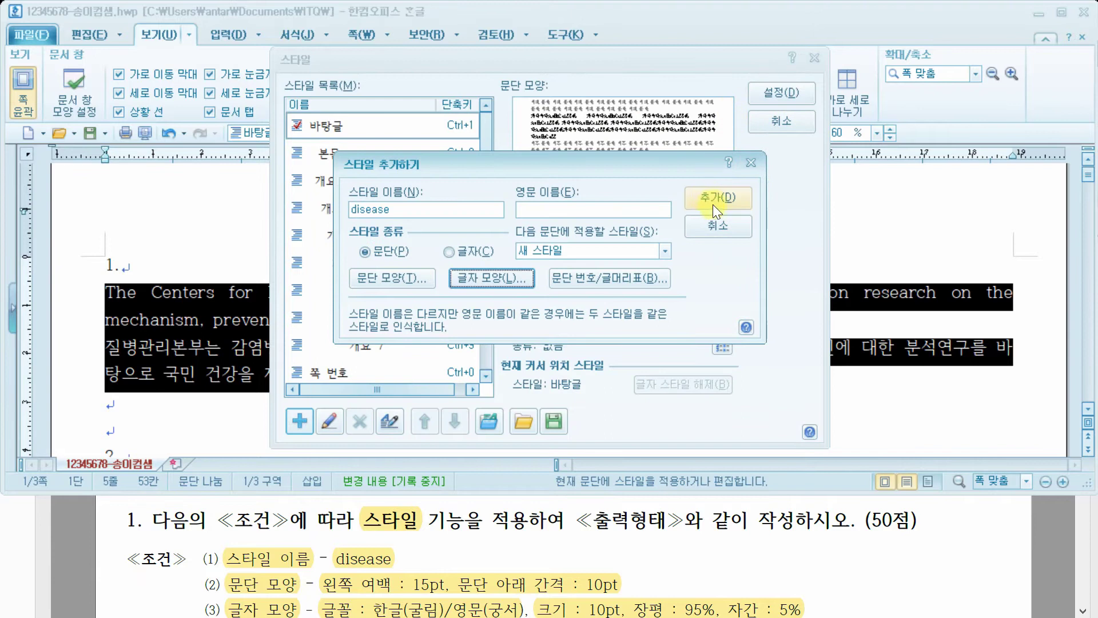
Add the disease style to the style list, apply it to the selected paragraphs and clear the selection.
left_click(714, 203)
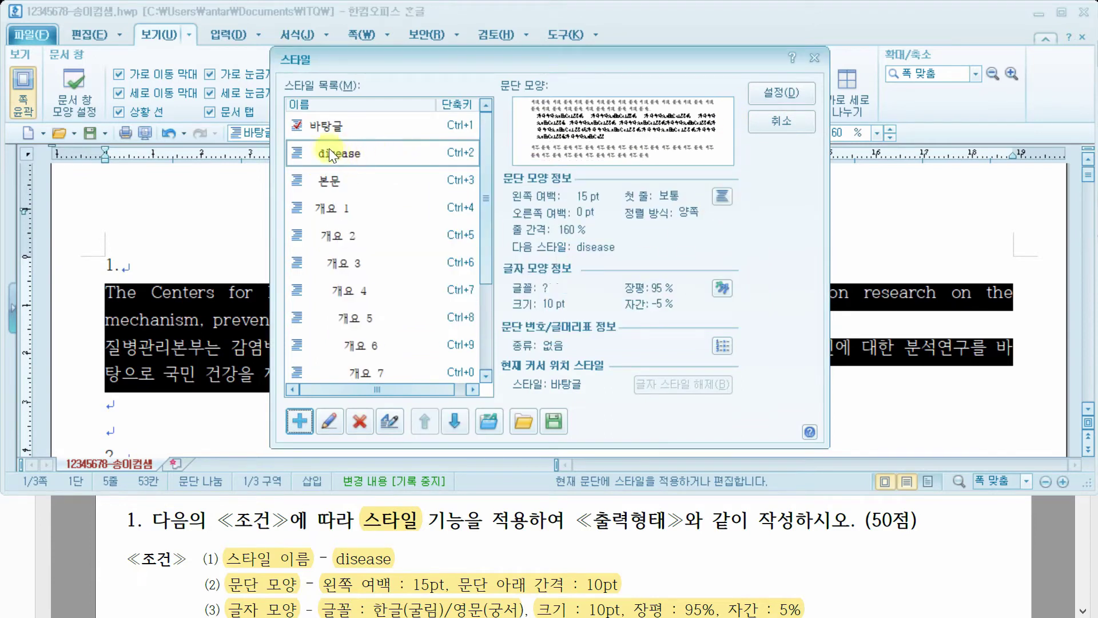
left_click(774, 99)
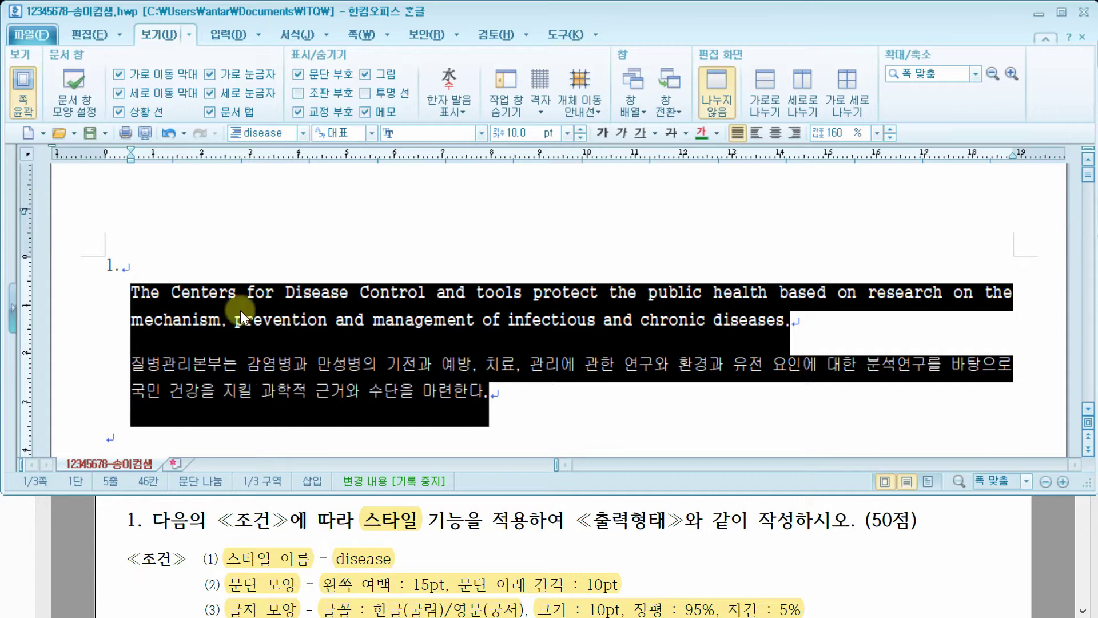
left_click(258, 311)
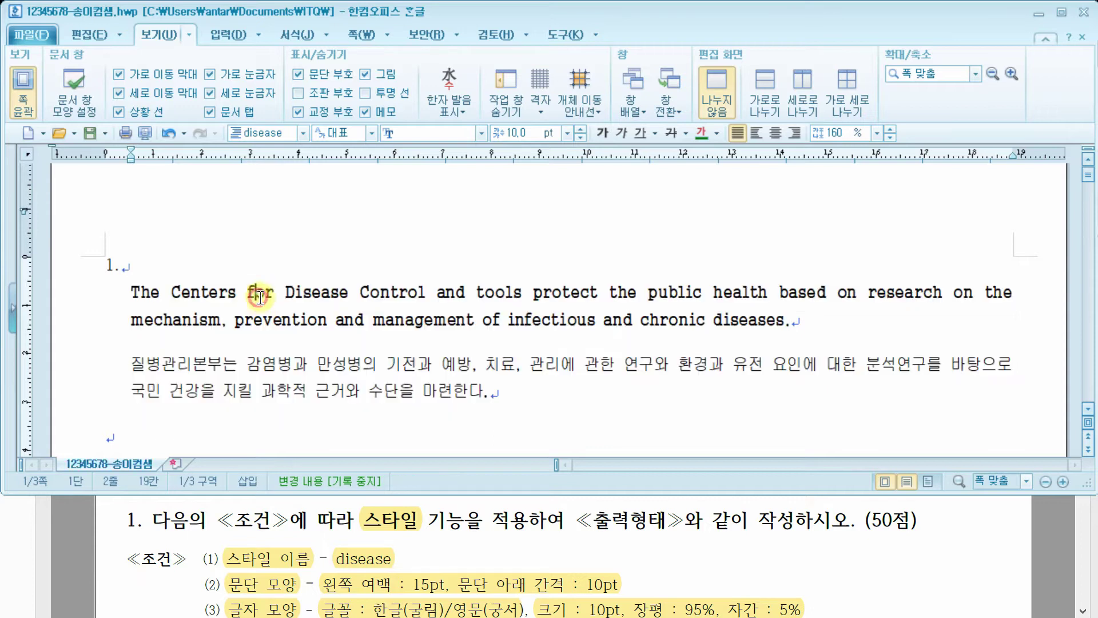
Check the style applied to the English and Korean paragraphs, the number line and the blank line below them.
left_click(254, 361)
left_click(254, 389)
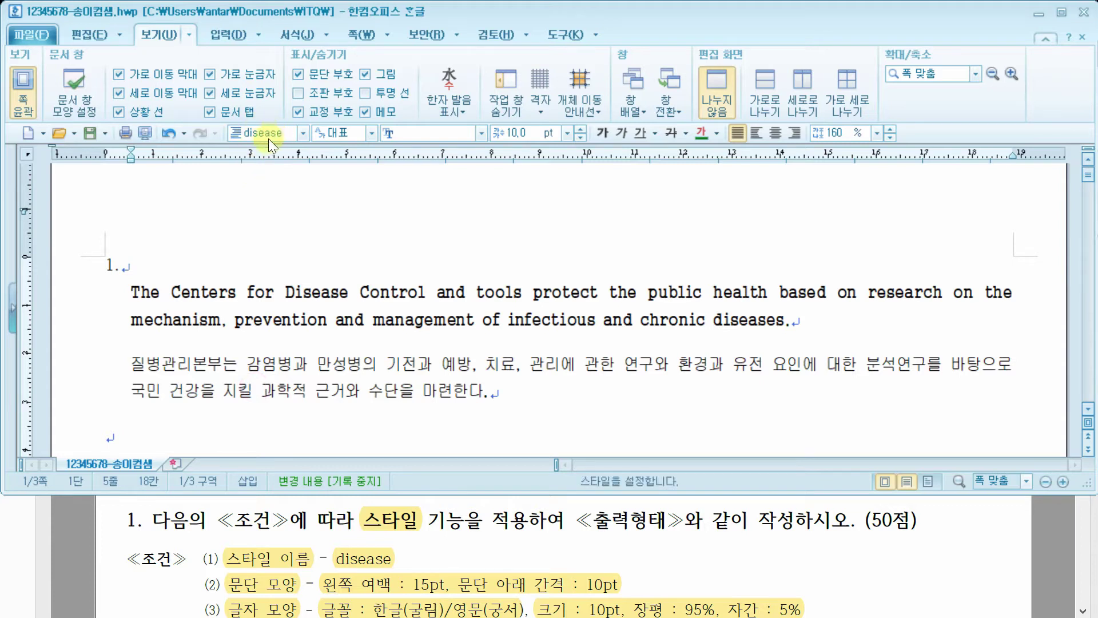
left_click(153, 260)
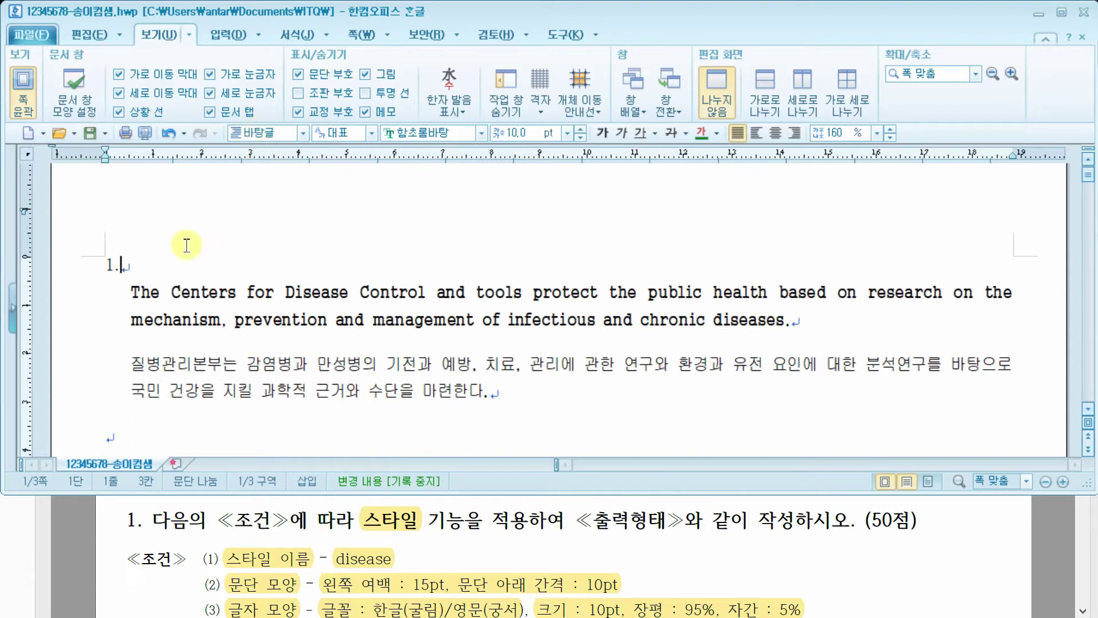
left_click(174, 432)
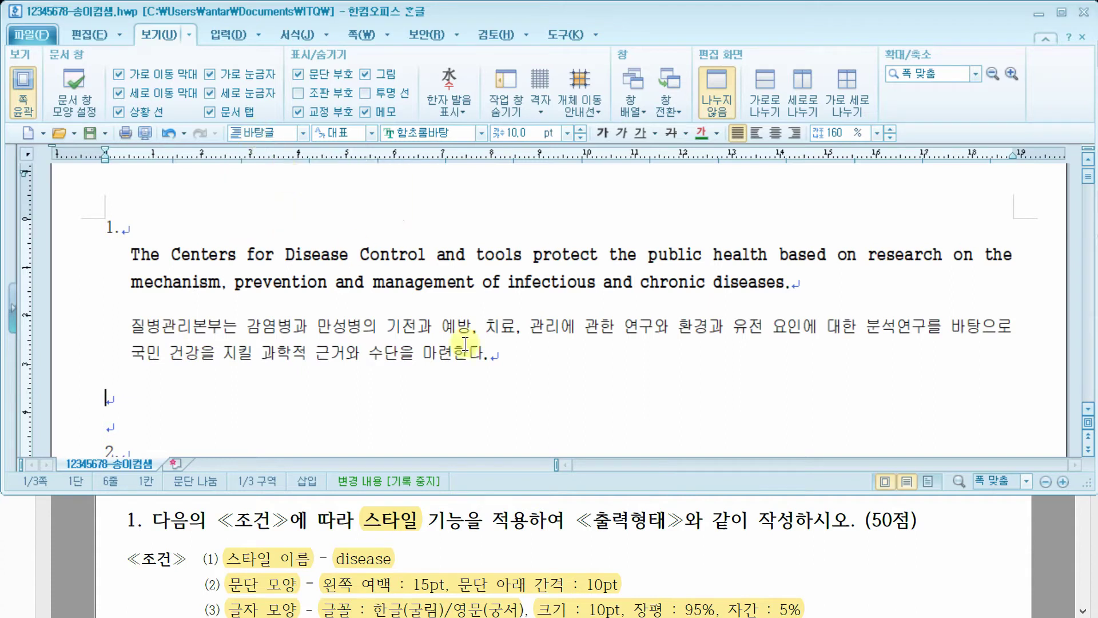
Add an empty paragraph after the Korean text, remove it again, and check the style of the blank line below.
left_click(531, 353)
key("Return")
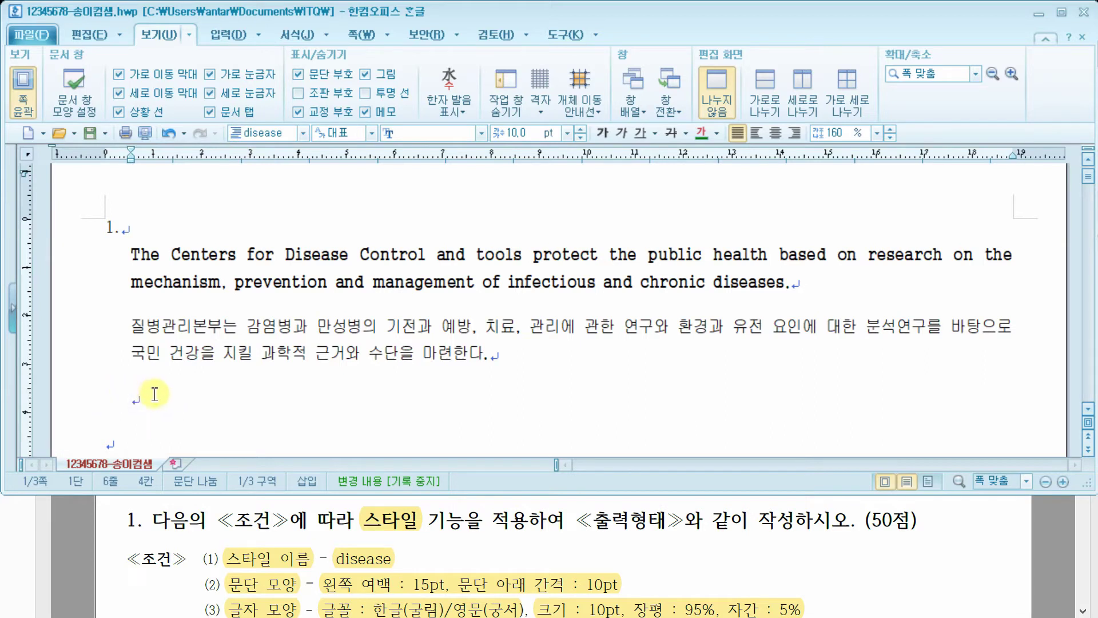
key("BackSpace")
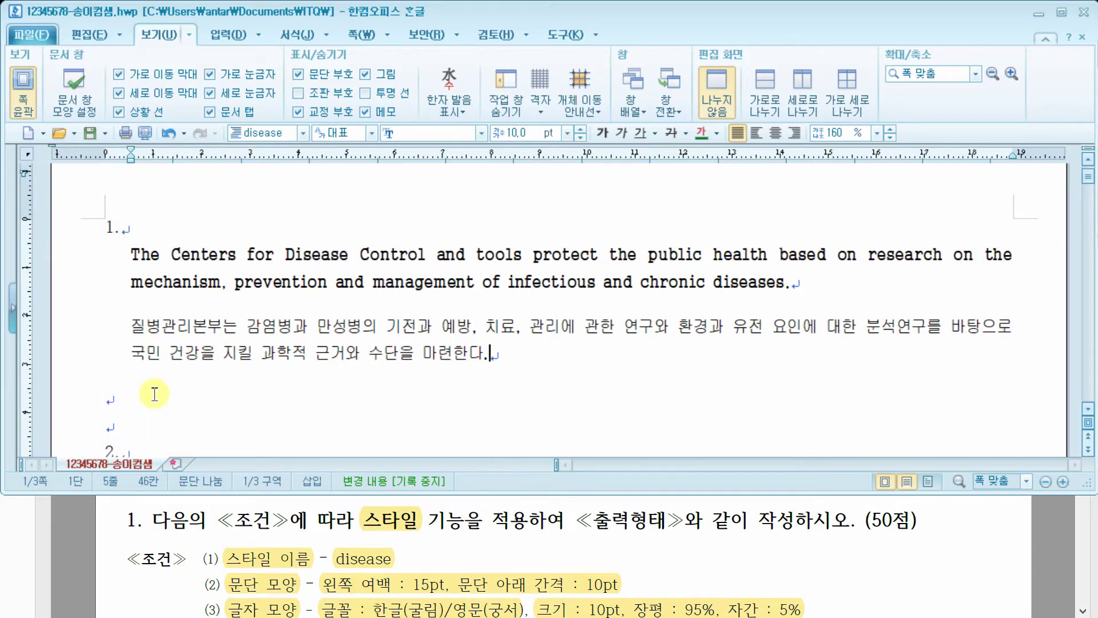
left_click(160, 395)
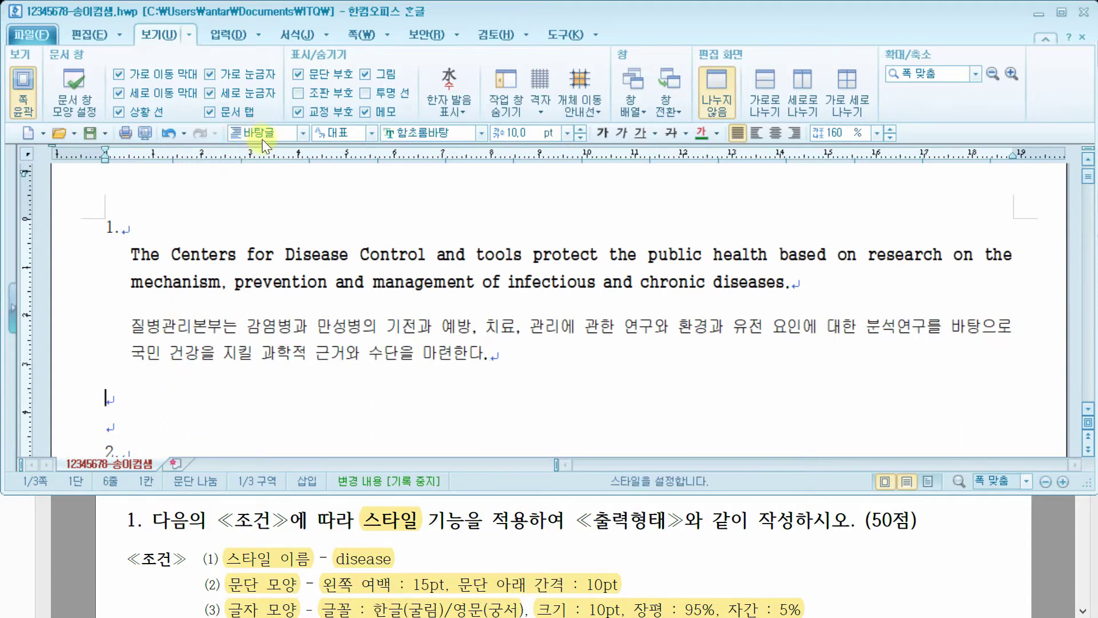
Compare the line breaks of answer 1 with the expected output (출력형태) in the exam PDF.
left_click(524, 543)
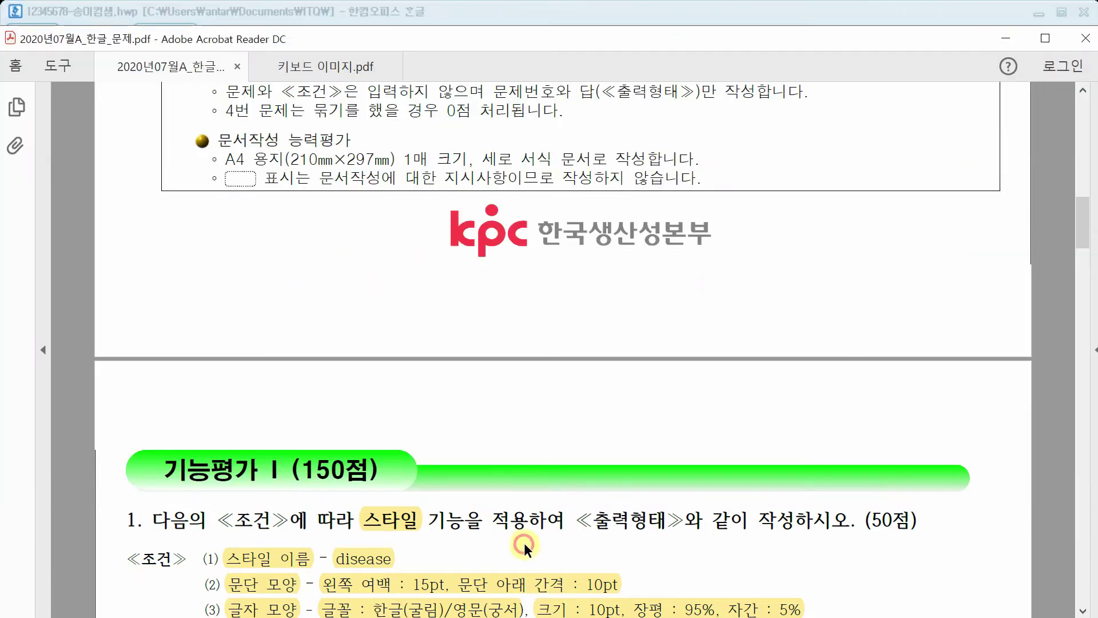
scroll(524, 543, "down", 3)
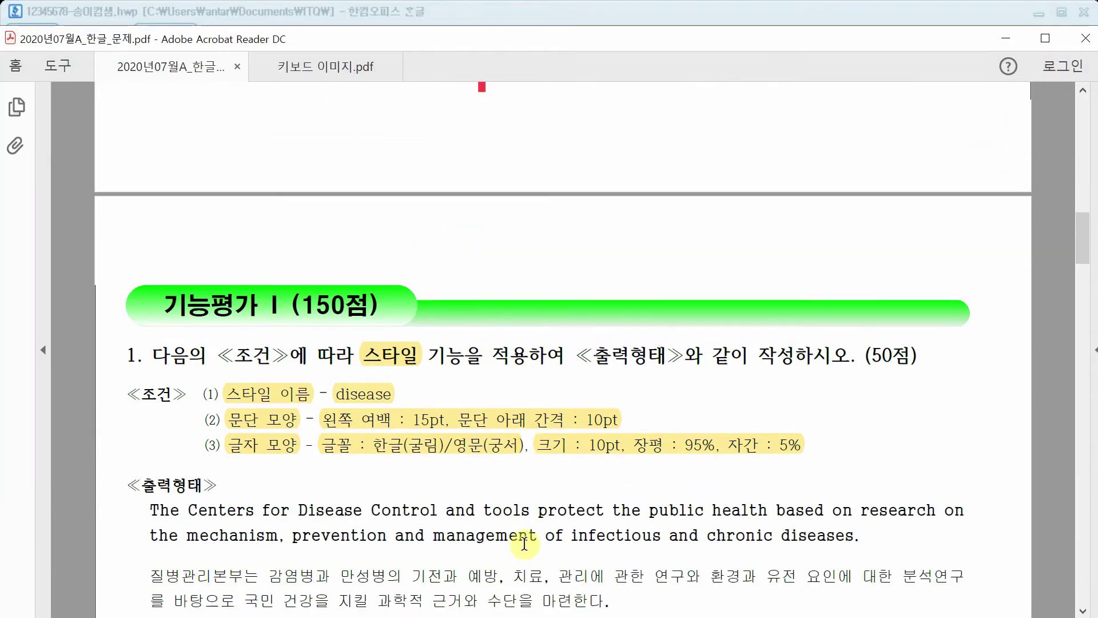
left_click(642, 19)
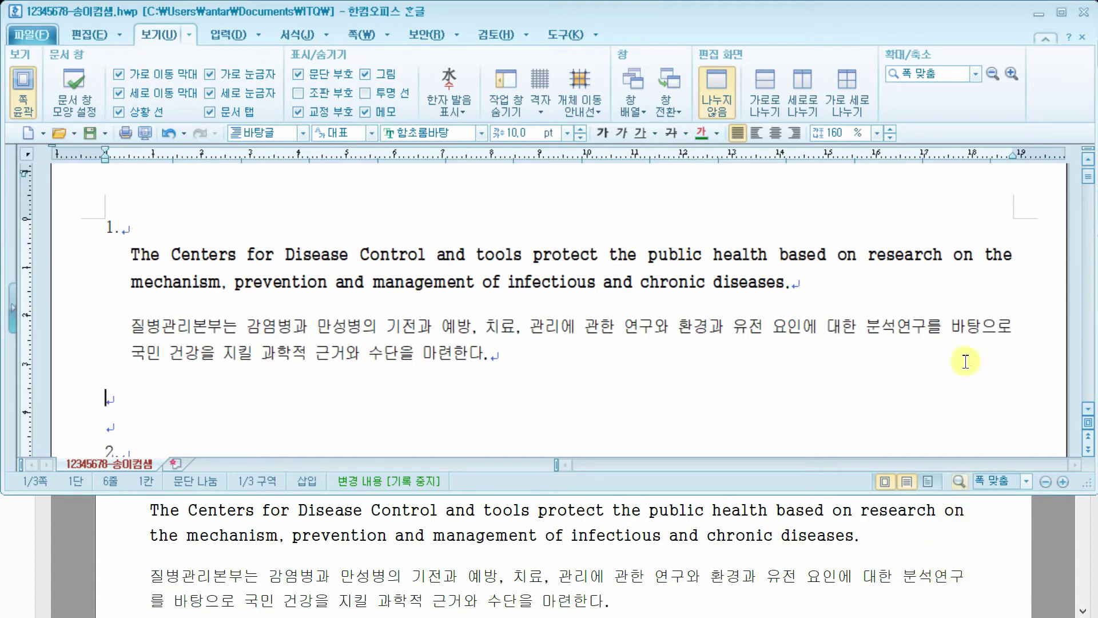
left_click(1002, 259)
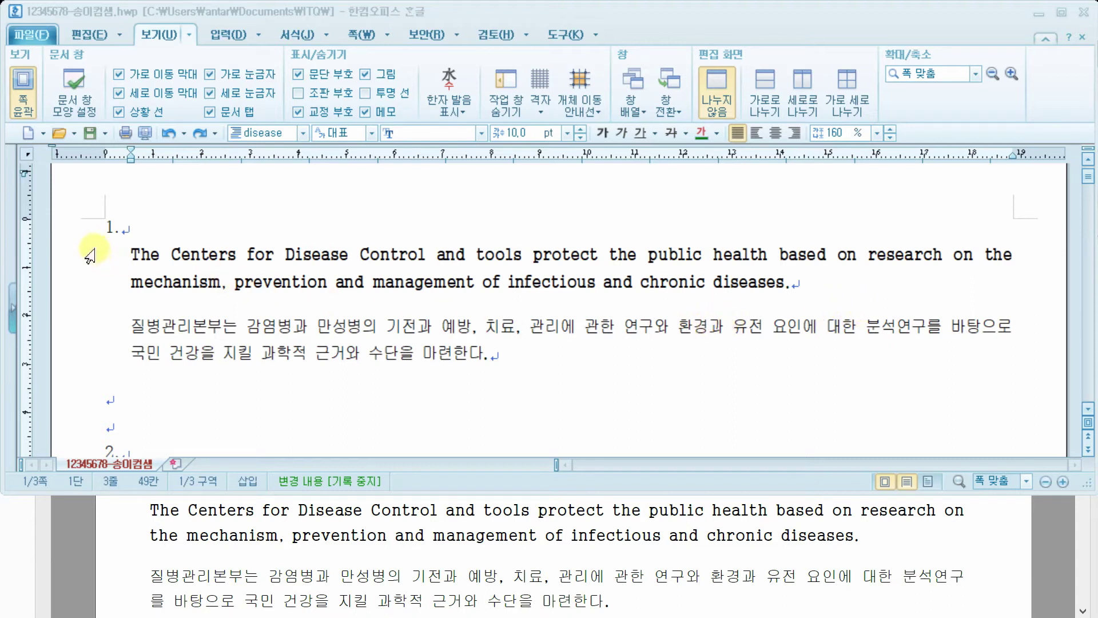
Select the English and Korean paragraphs of answer 1 and open the disease style for editing.
left_click_drag(92, 251, 96, 355)
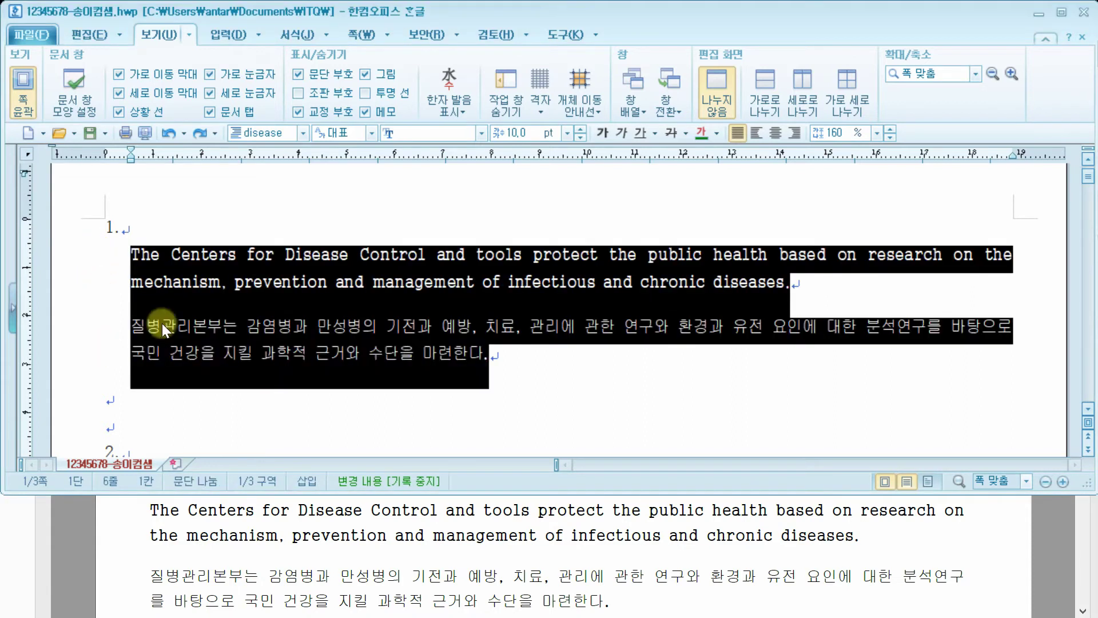
right_click(322, 288)
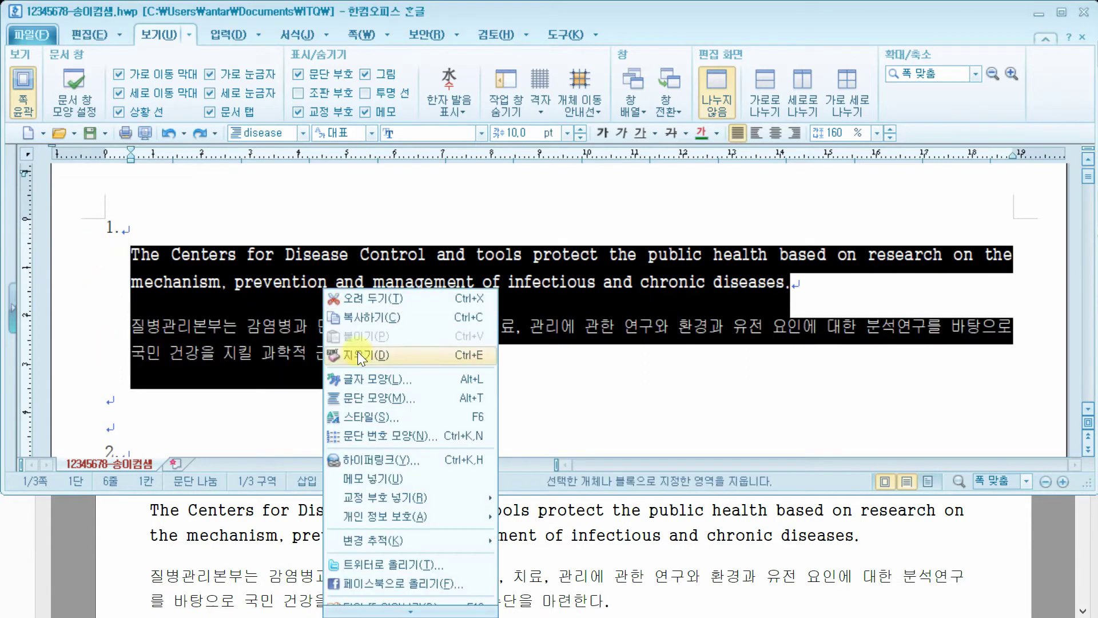
left_click(391, 418)
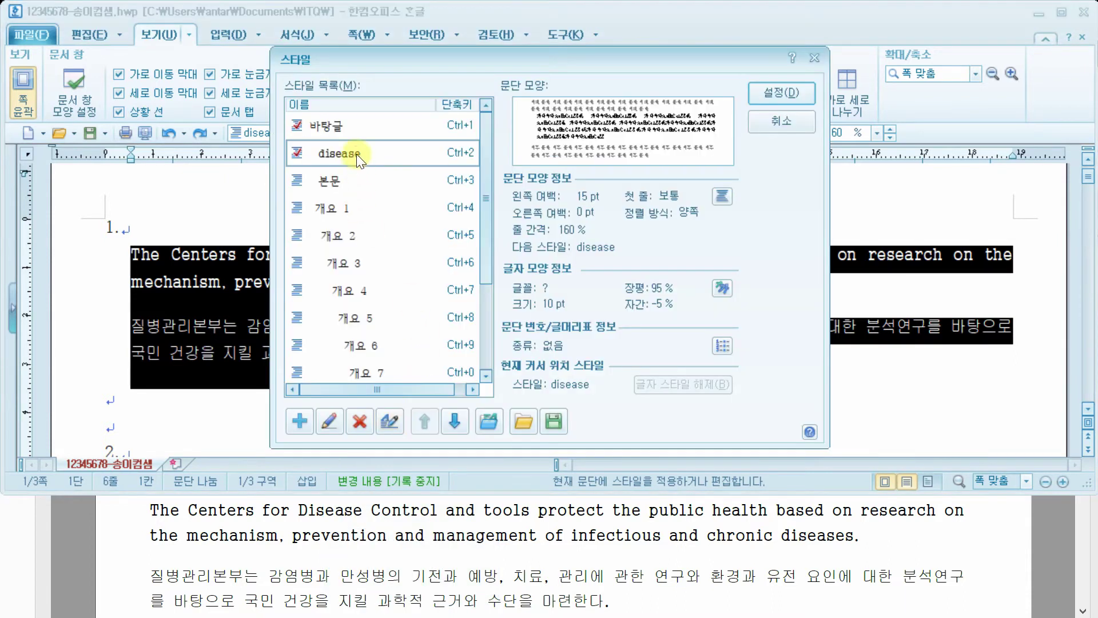
left_click(328, 424)
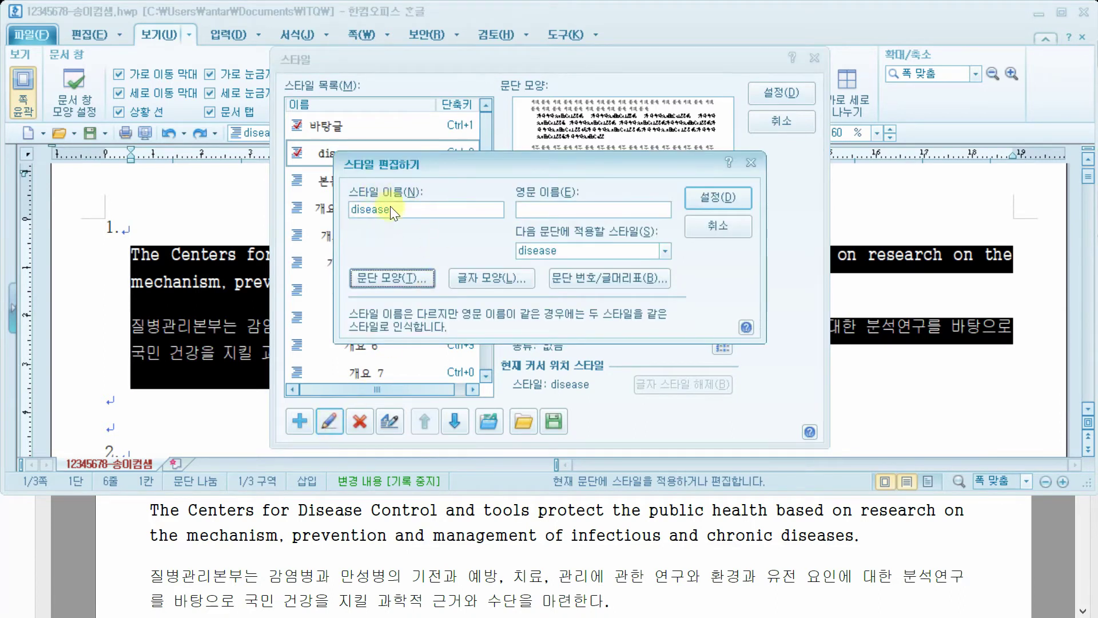
Check the disease style's paragraph shape (문단 모양) against the conditions in the exam PDF and accept it.
left_click(379, 277)
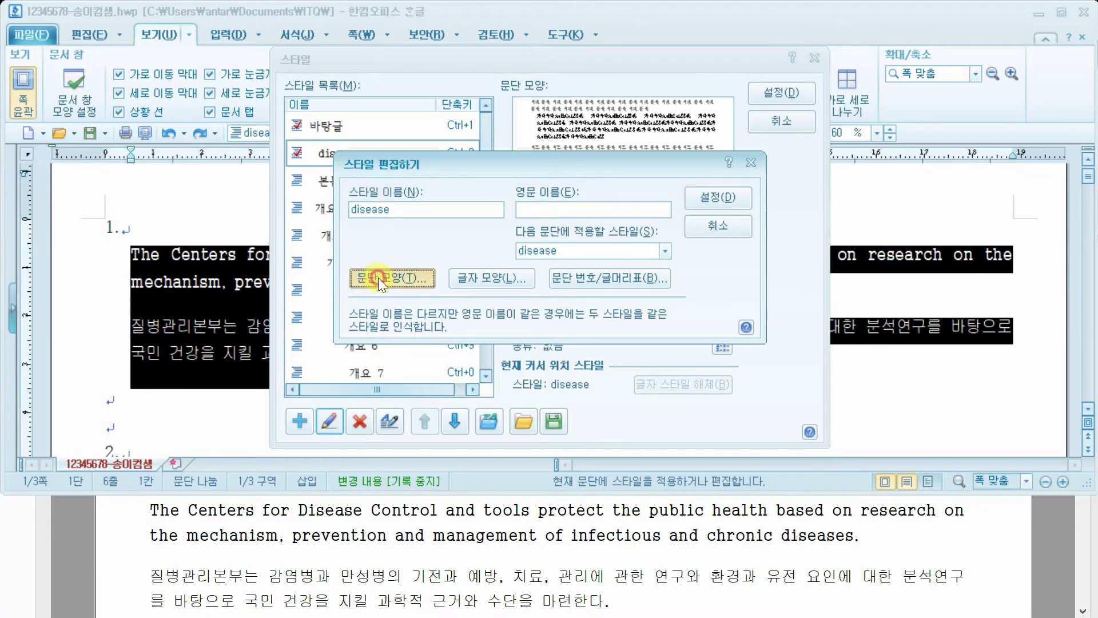
left_click(256, 529)
scroll(259, 531, "up", 3)
scroll(259, 531, "up", 1)
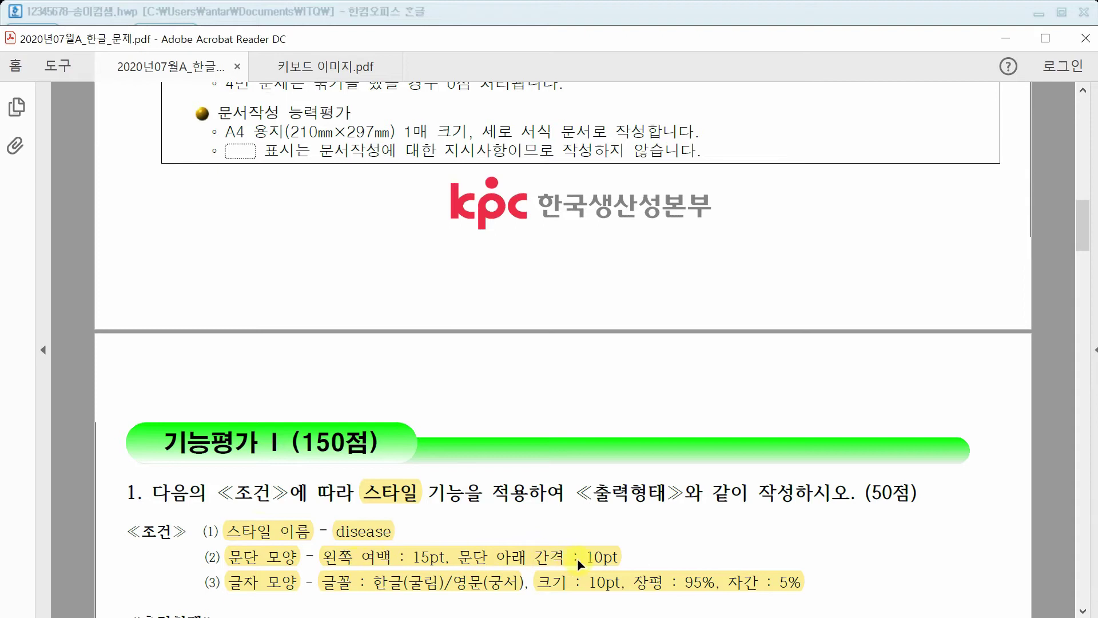
left_click(610, 8)
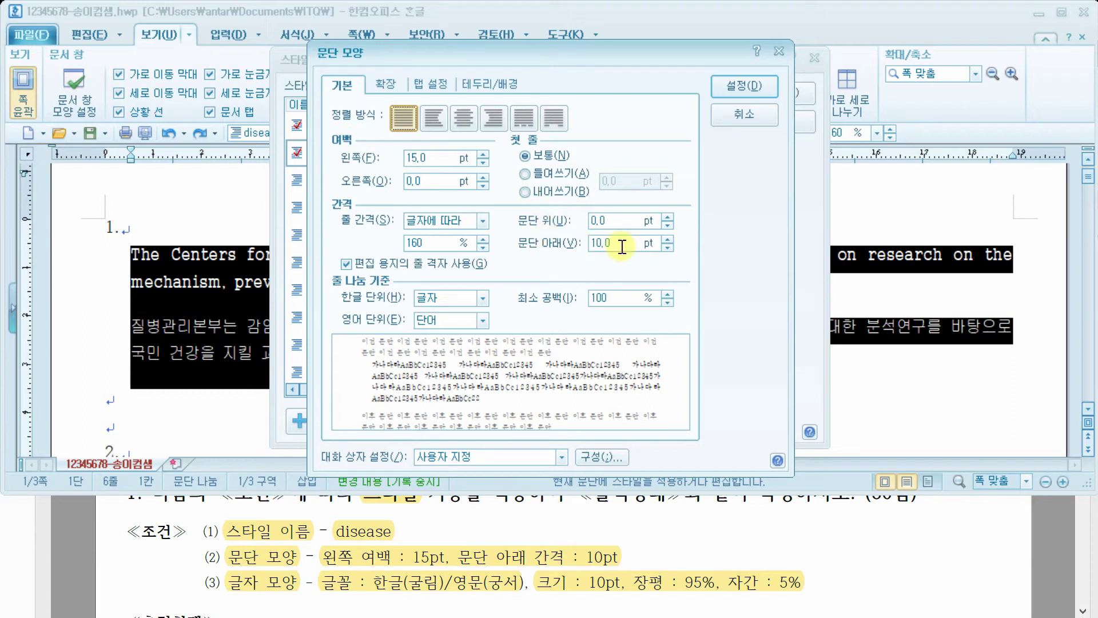
left_click(757, 96)
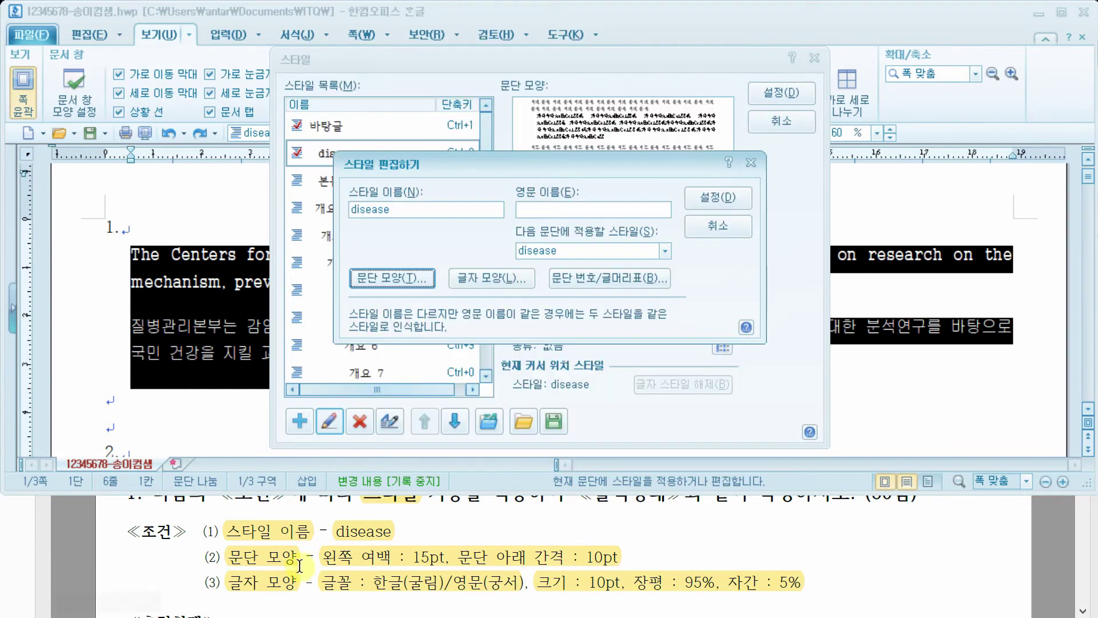
In the disease style's character shape, set the letter spacing (자간) for Korean text (한글) to 5%.
left_click(465, 276)
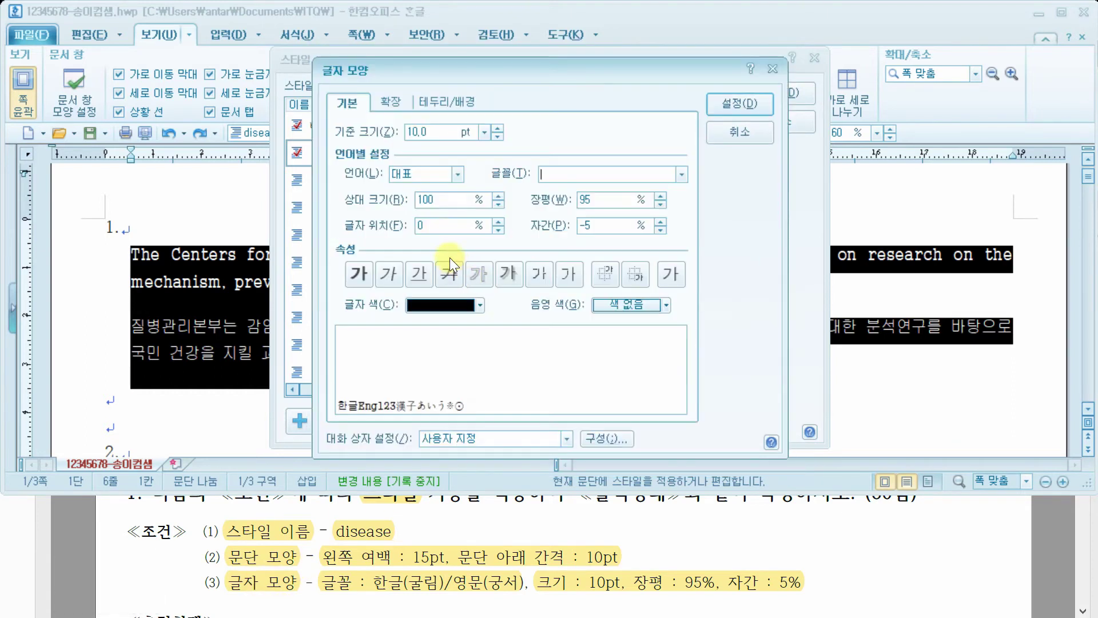
left_click(458, 173)
left_click(421, 200)
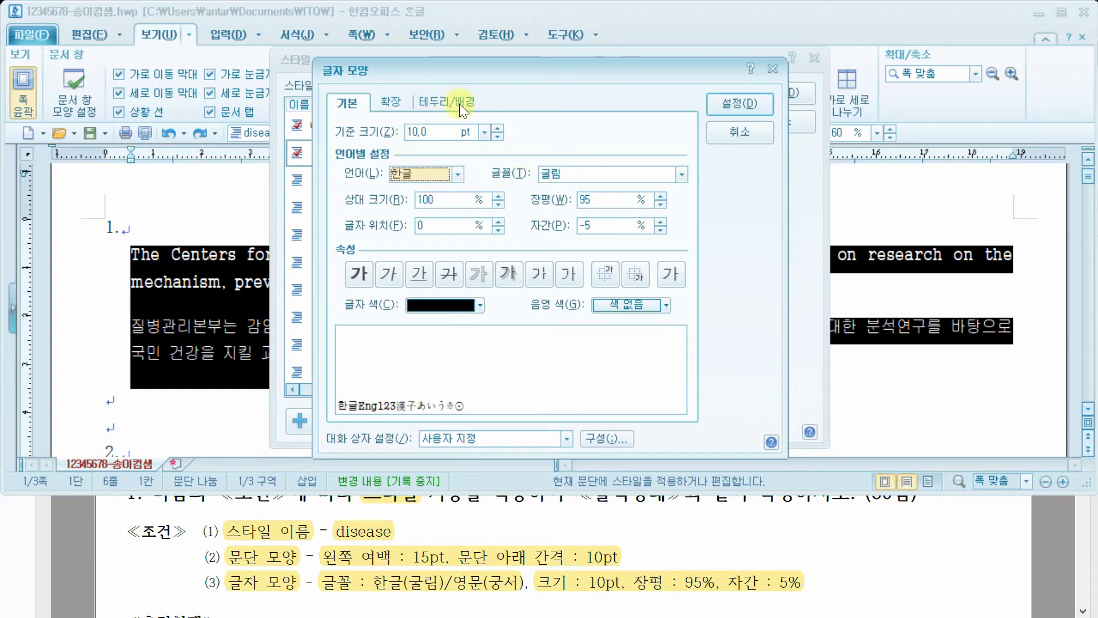
left_click(659, 223)
triple_click(659, 223)
triple_click(659, 223)
double_click(659, 223)
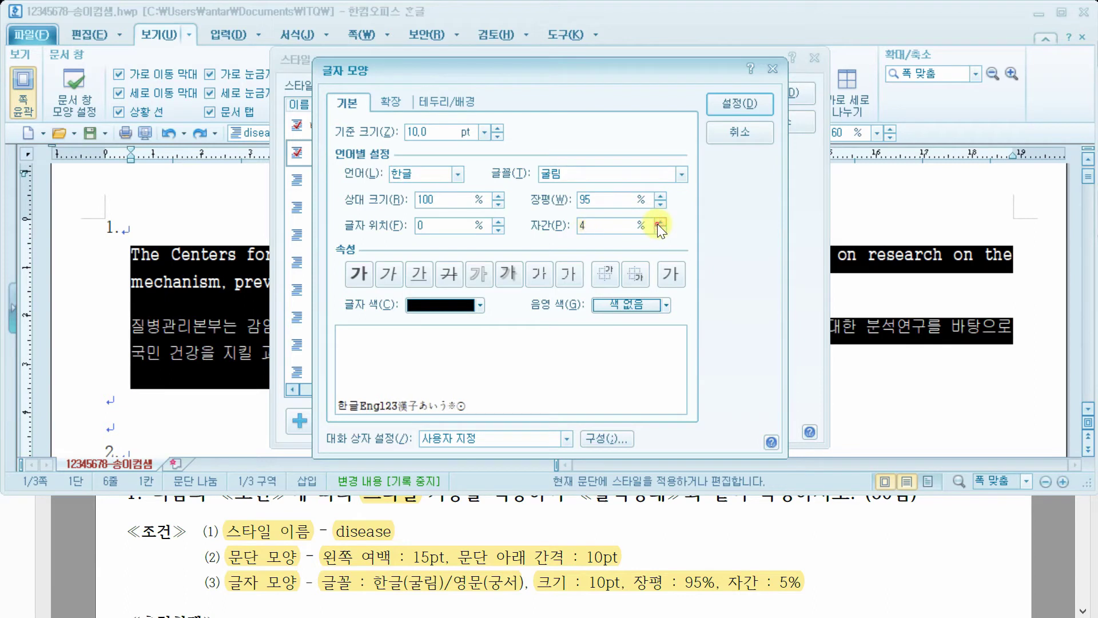
left_click(659, 222)
Set the letter spacing (자간) for English text (영문) to 5% and accept the character shape and style edits.
left_click(458, 181)
left_click(443, 209)
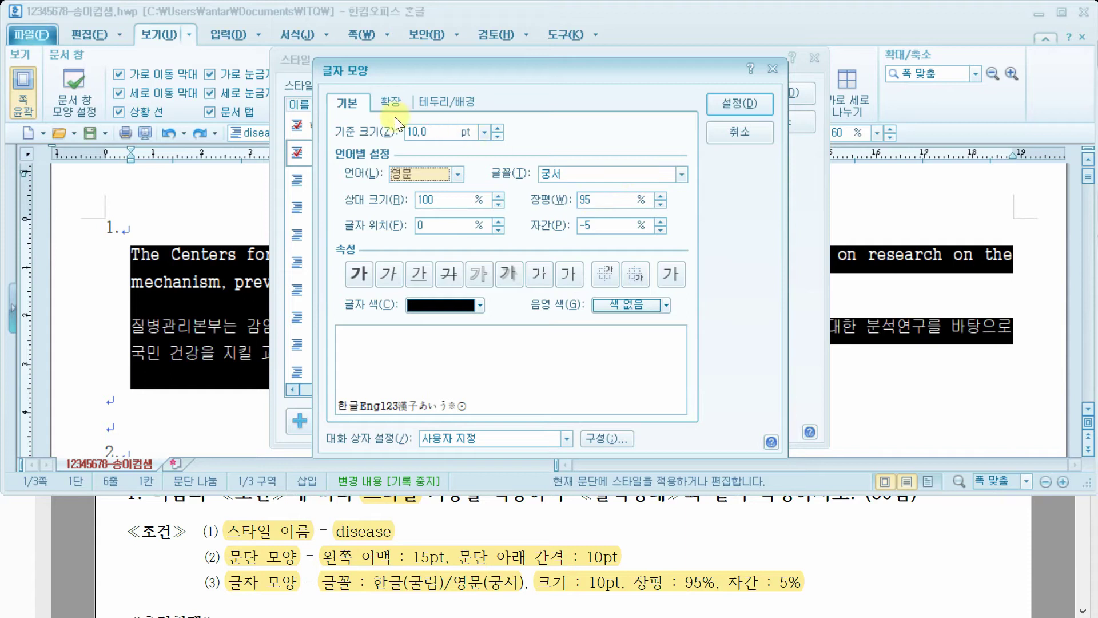
left_click(594, 226)
left_click(663, 221)
left_click(663, 221)
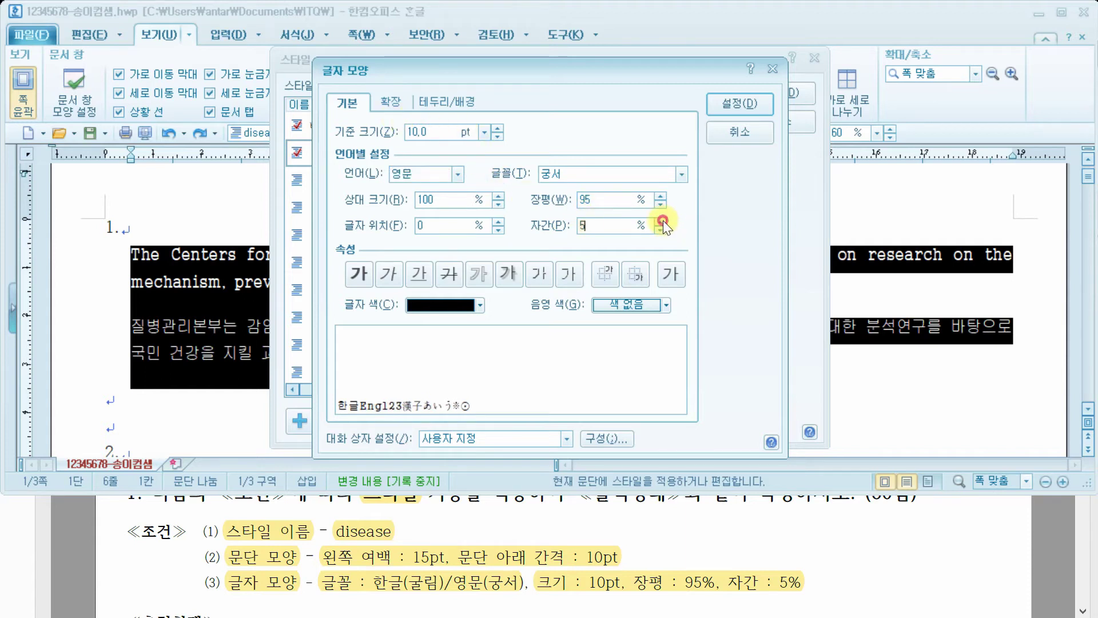
left_click(741, 105)
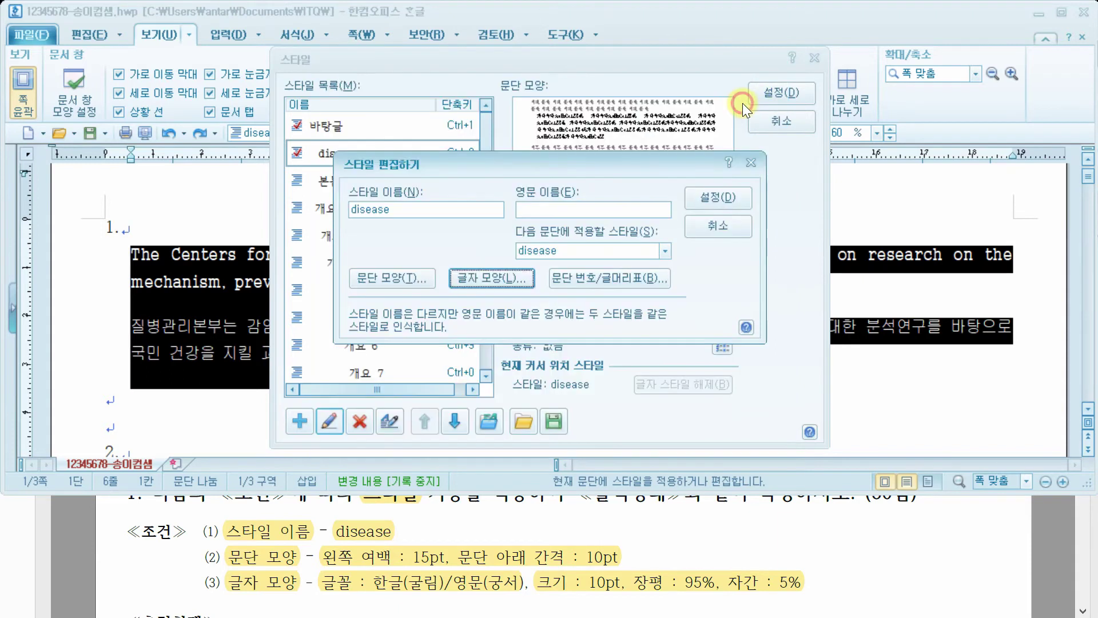
left_click(718, 198)
left_click(332, 152)
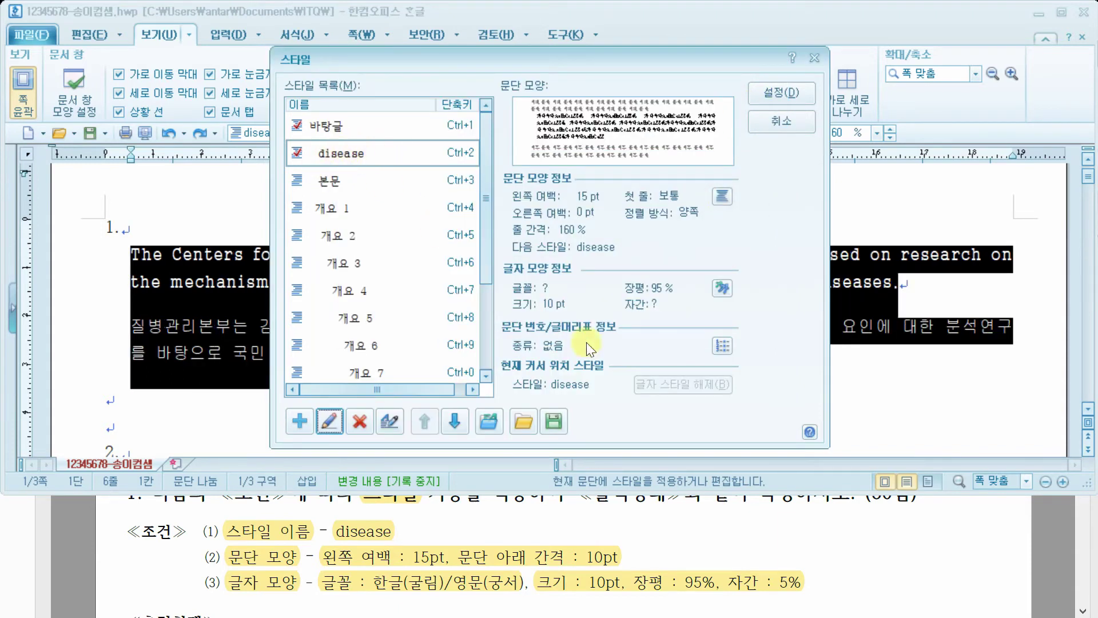
Compare the line breaks with the exam PDF's expected output, apply the disease style and clear the selection.
left_click(768, 544)
scroll(769, 544, "down", 3)
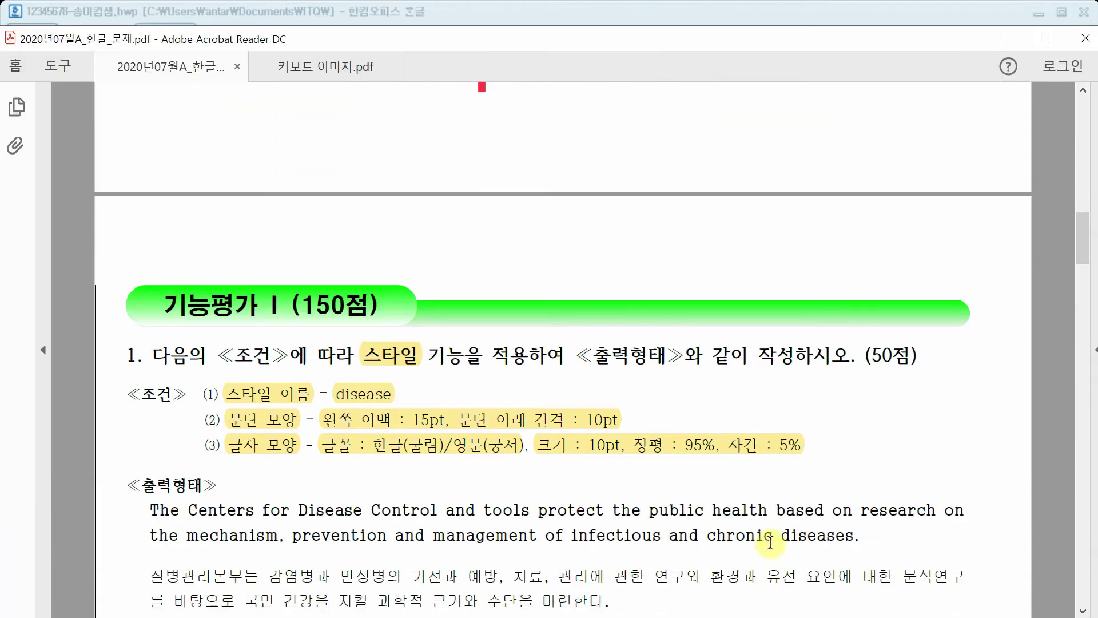
left_click(878, 7)
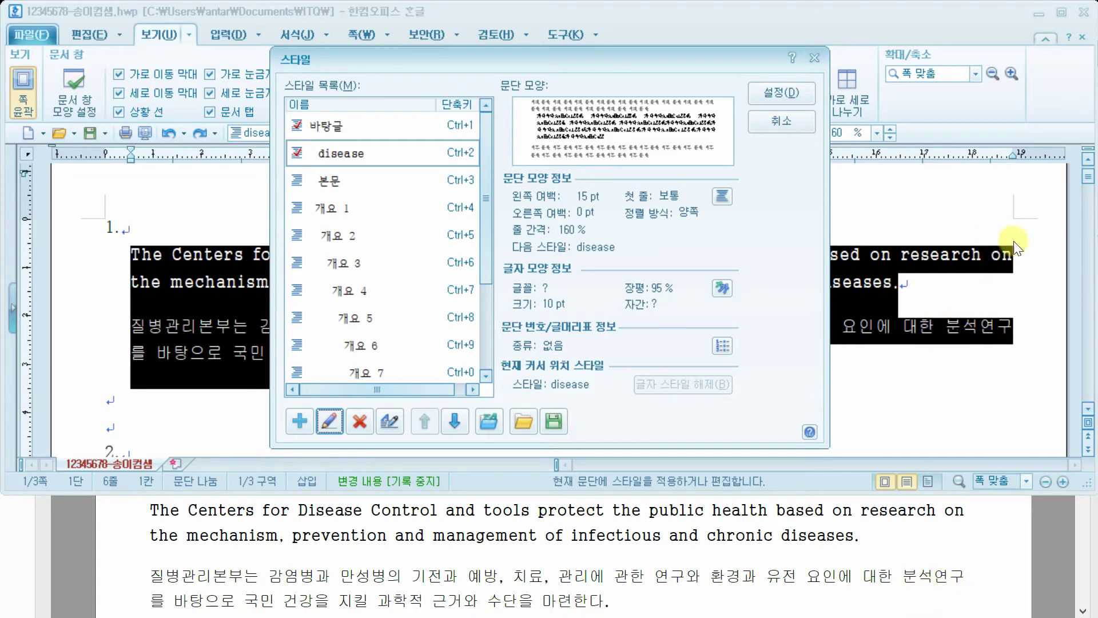
left_click(779, 98)
left_click(927, 275)
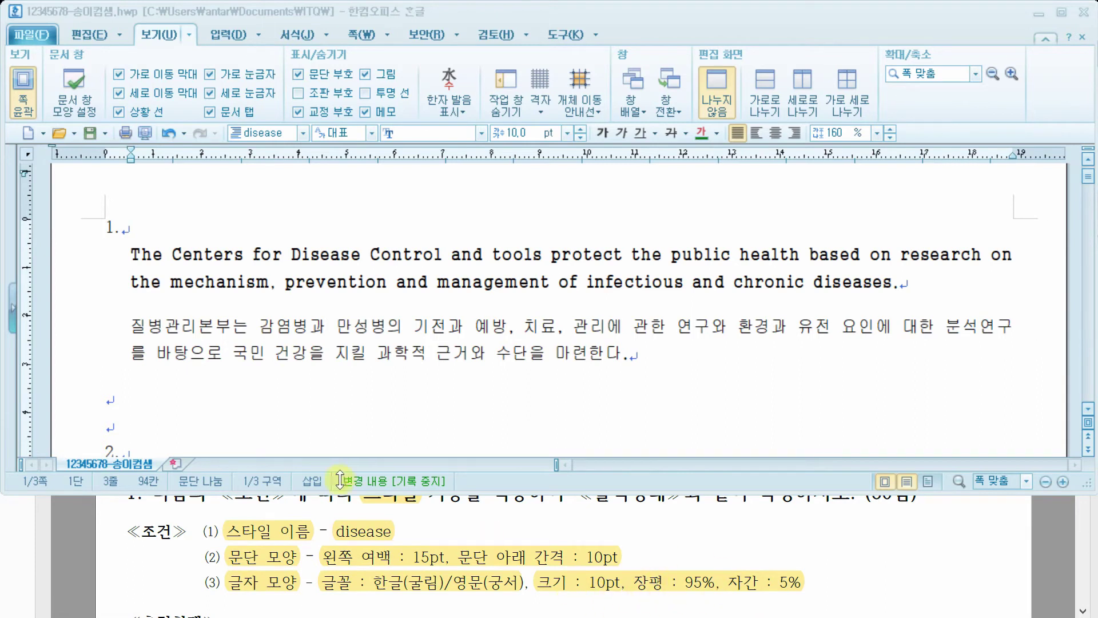
From the blank line below answer 1, start a new style and set its Korean (한글) font to 굴림.
left_click(172, 400)
right_click(190, 394)
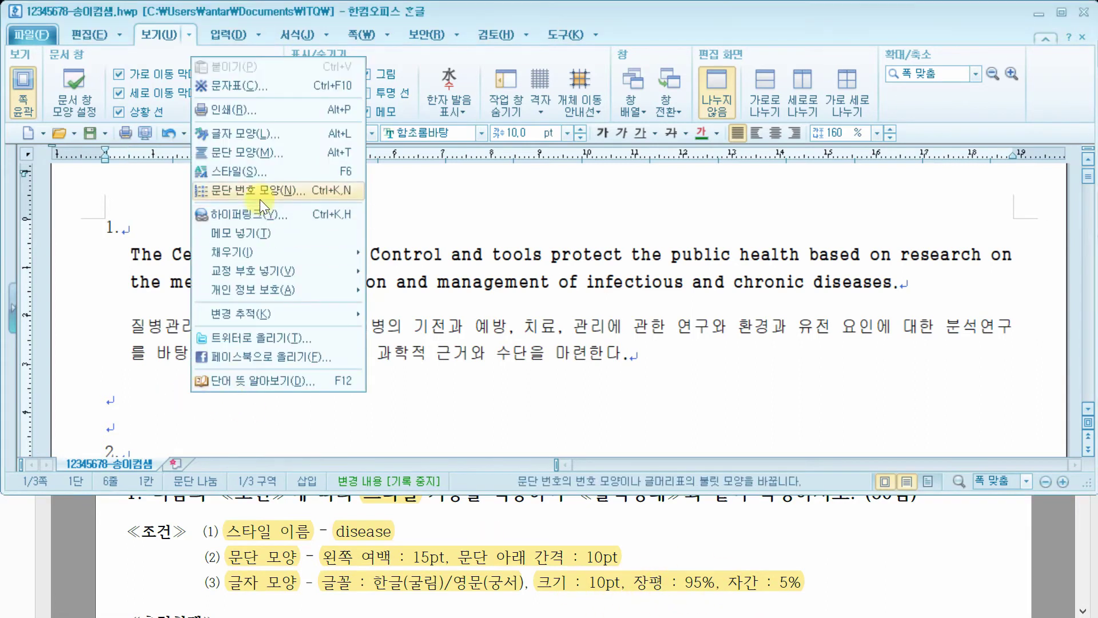
left_click(253, 171)
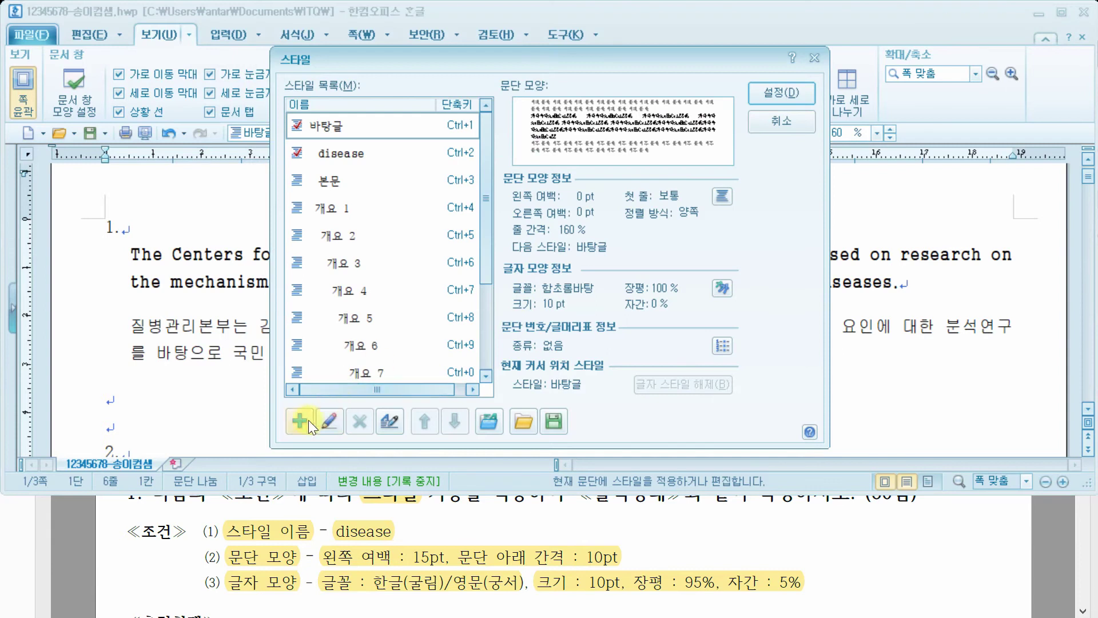
left_click(300, 421)
left_click(489, 271)
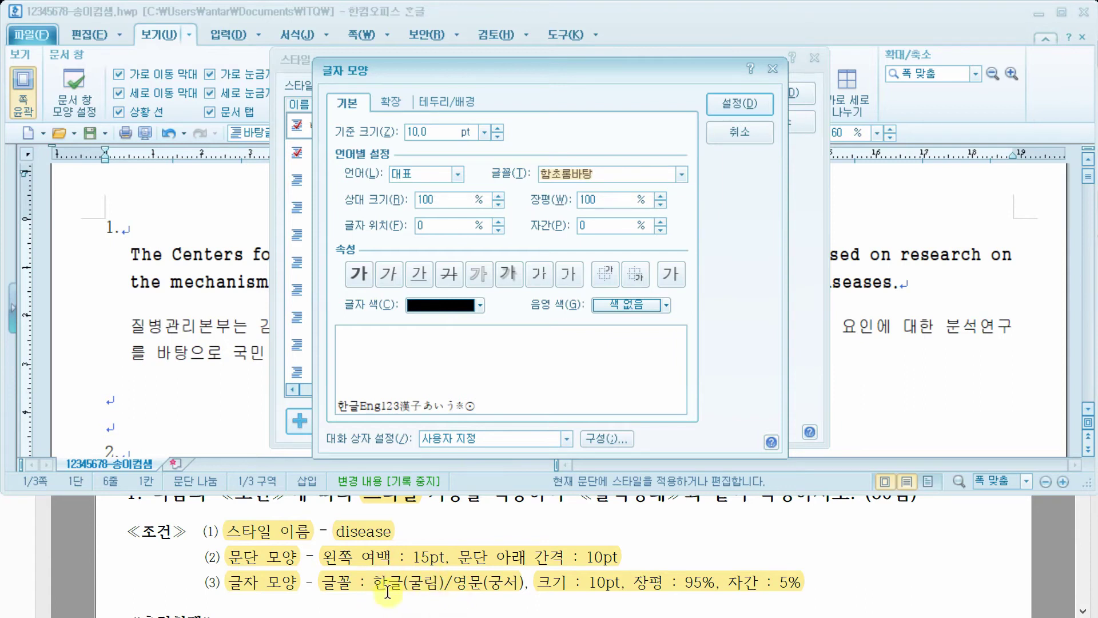
left_click(459, 174)
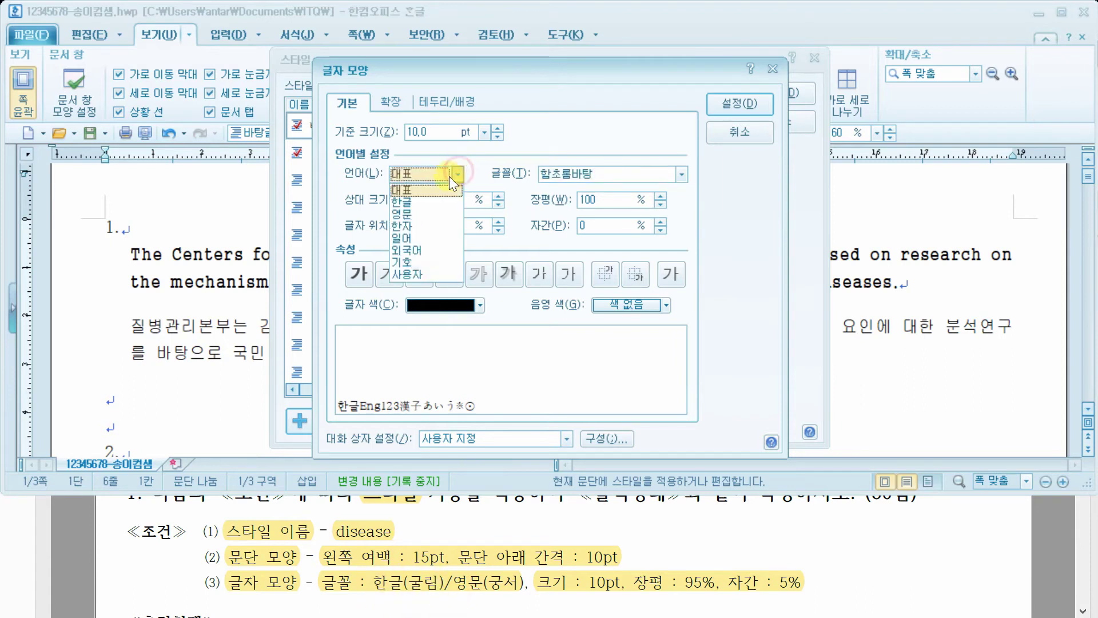
left_click(429, 198)
left_click(680, 175)
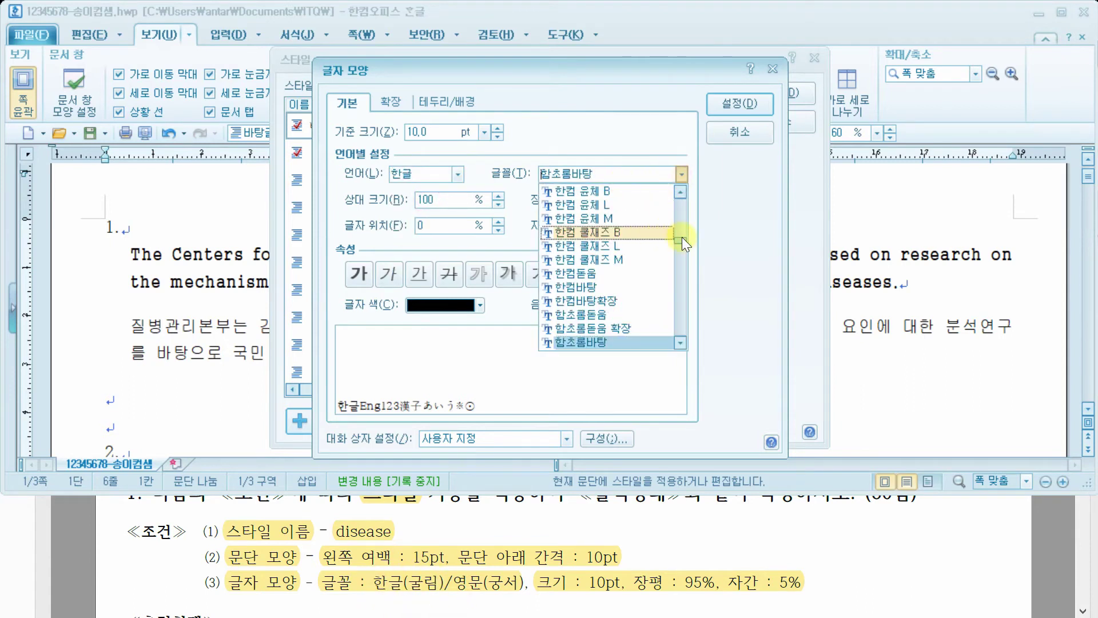
left_click_drag(682, 237, 686, 188)
left_click(572, 218)
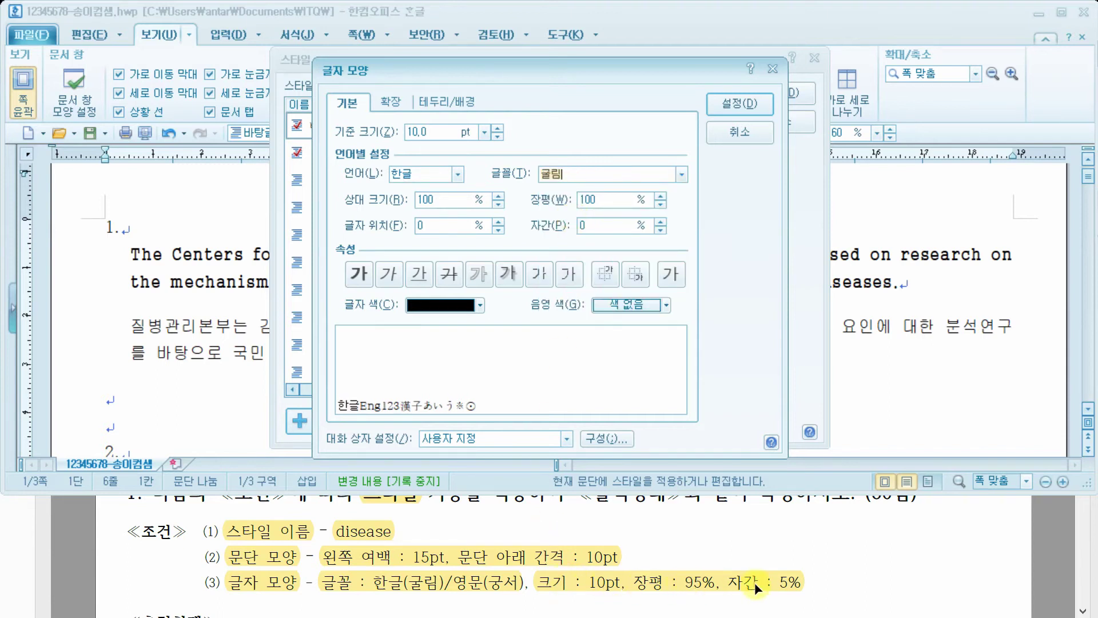
Set the new style's character width (장평) for Korean text to 95%.
left_click(660, 204)
left_click(660, 205)
left_click(661, 205)
left_click(660, 204)
left_click(660, 204)
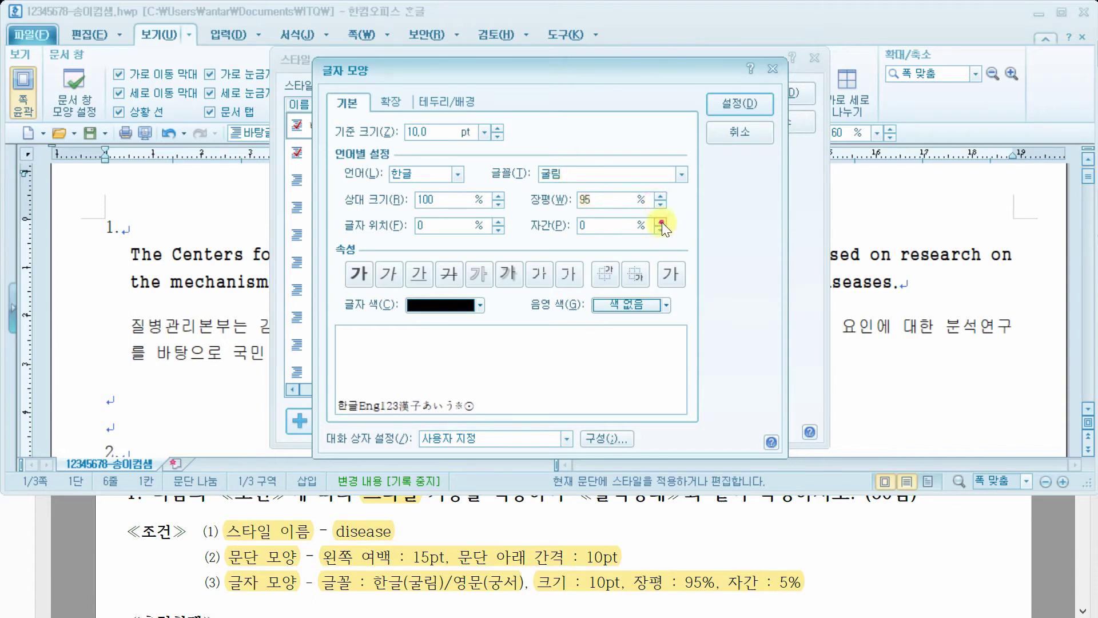
Set the new style's letter spacing (자간) for Korean text (한글) to 5%.
left_click(661, 222)
left_click(662, 222)
left_click(662, 222)
left_click(661, 222)
left_click(661, 222)
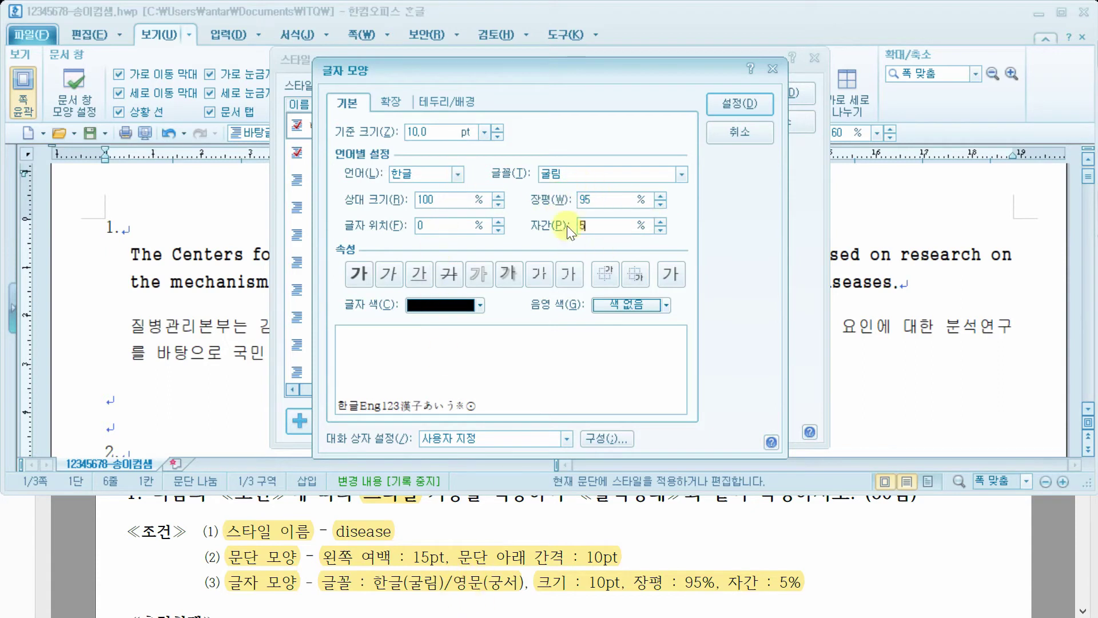
Switch the character shape language to English (영문) and set its character width (장평) to 95%.
left_click(458, 174)
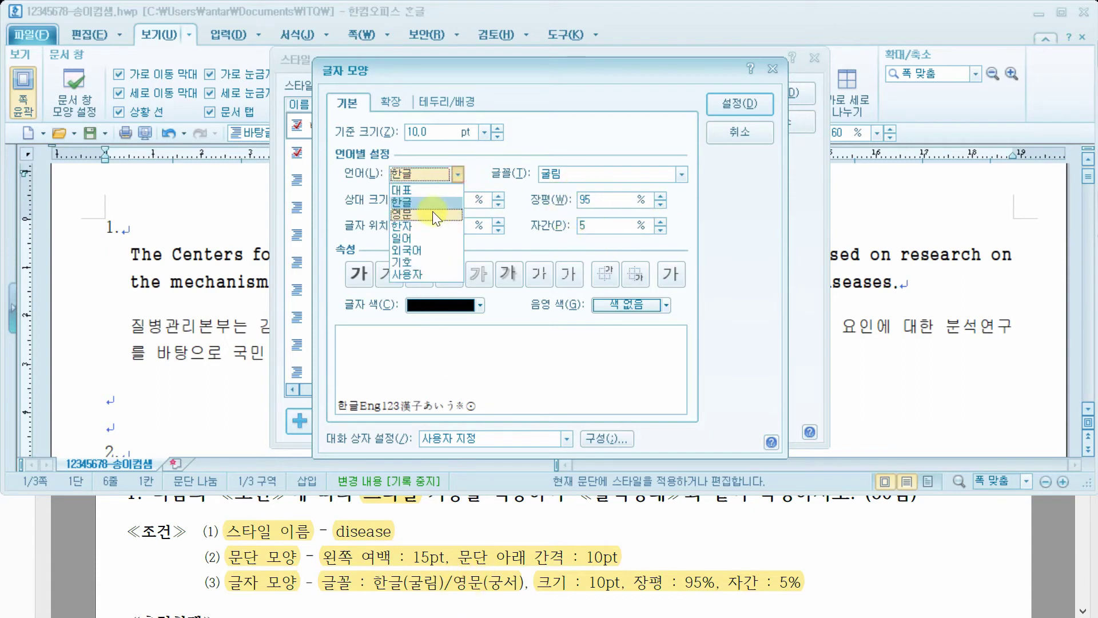
left_click(433, 207)
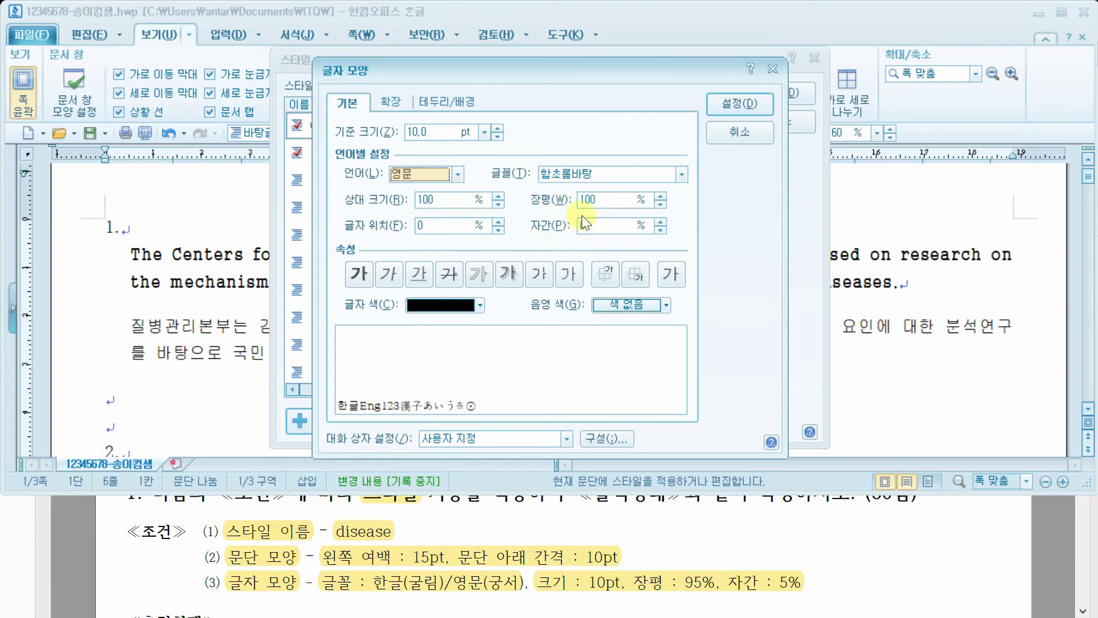
left_click(658, 201)
left_click(658, 202)
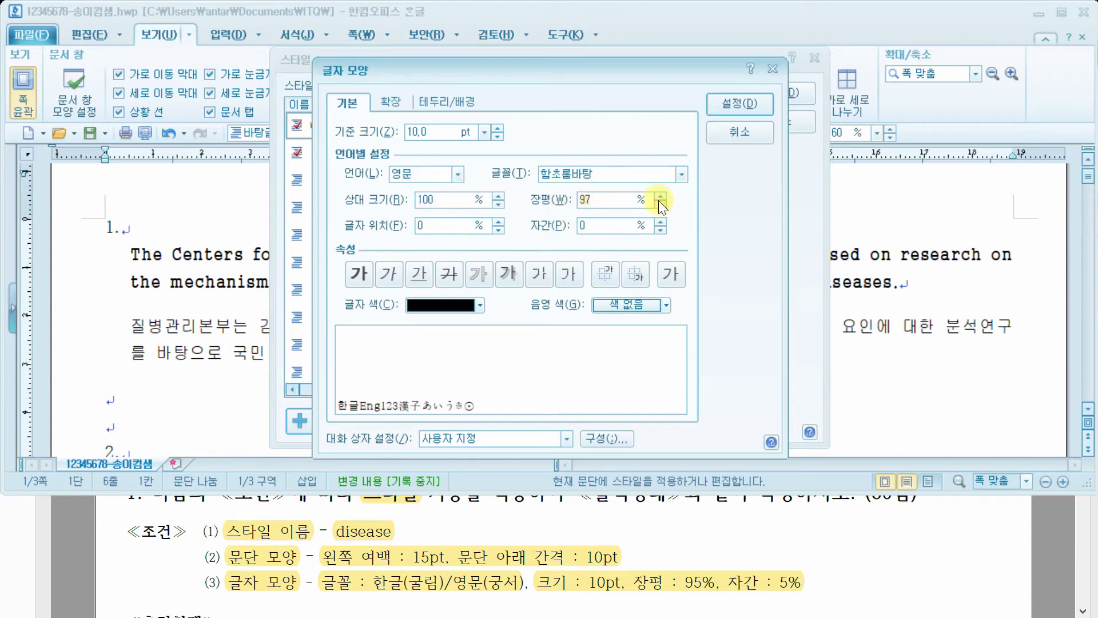
left_click(659, 201)
left_click(658, 201)
left_click(658, 201)
left_click(658, 201)
Set the letter spacing for English text to 5% and cancel the per-language character shape changes.
left_click(661, 222)
left_click(662, 222)
left_click(661, 222)
left_click(662, 222)
left_click(661, 222)
left_click(747, 130)
Reopen the style's character shape and set the width to 95% and letter spacing to 5% for the representative language (대표).
left_click(493, 277)
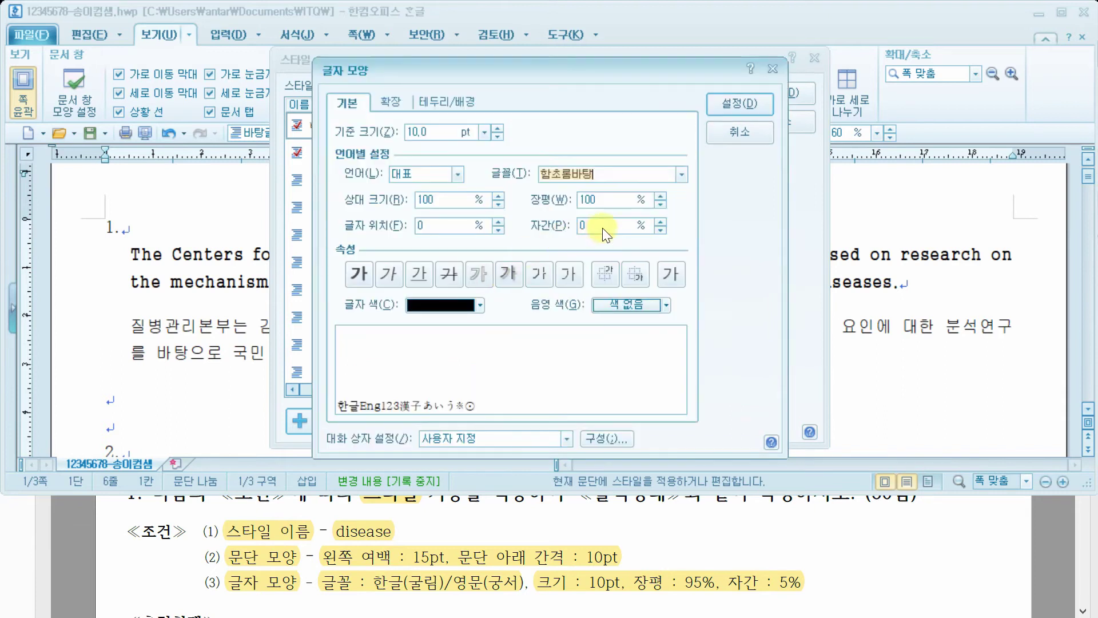
left_click(660, 203)
left_click(661, 203)
left_click(660, 203)
left_click(660, 203)
left_click(660, 203)
left_click(661, 221)
left_click(661, 221)
left_click(660, 221)
left_click(660, 221)
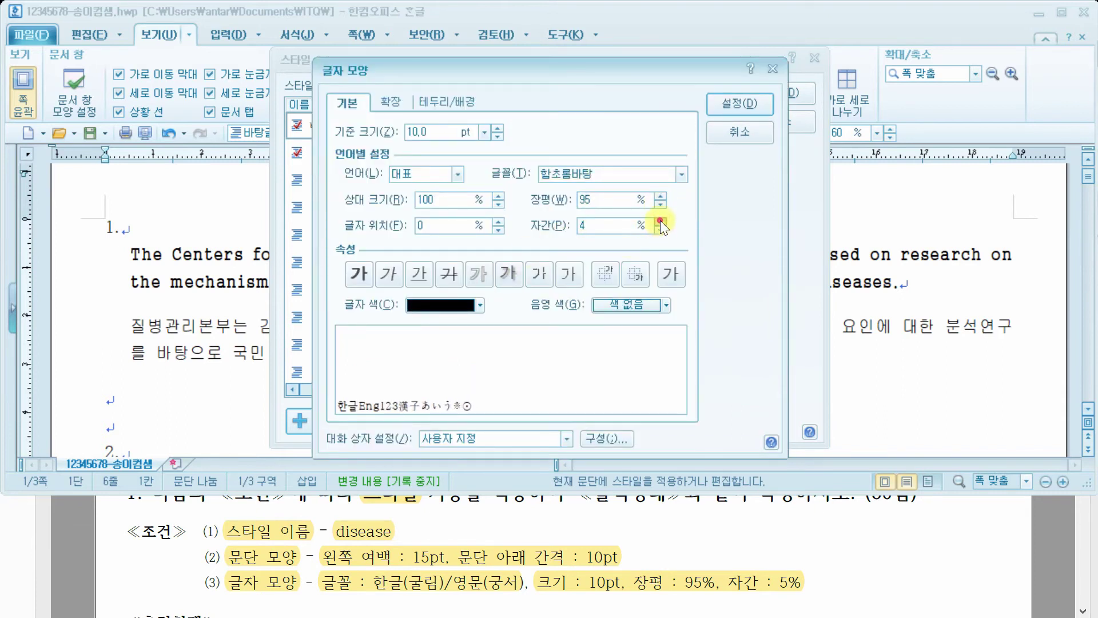
left_click(660, 221)
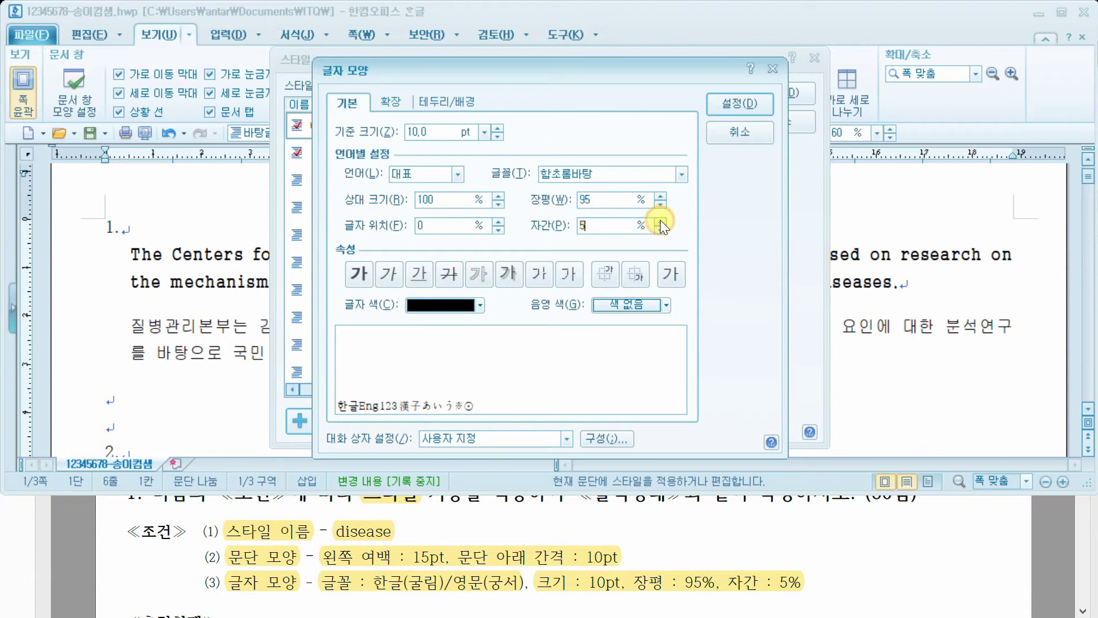
Set the font for Korean (한글) to 굴림 and switch the language setting to English (영문).
left_click(463, 174)
left_click(452, 201)
left_click(681, 174)
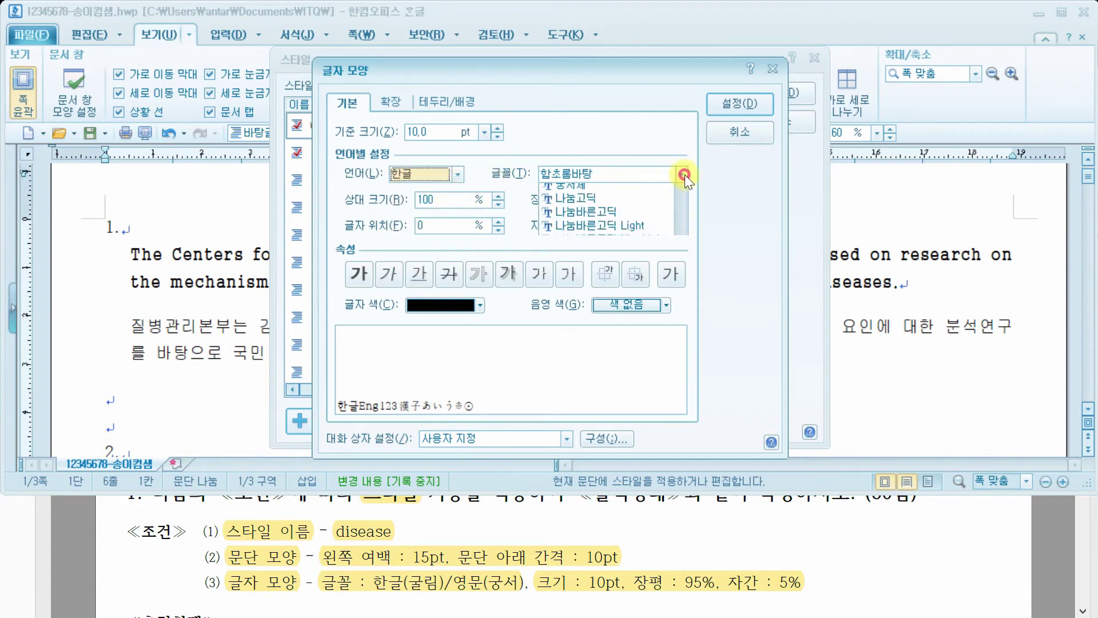
scroll(678, 242, "up", 10)
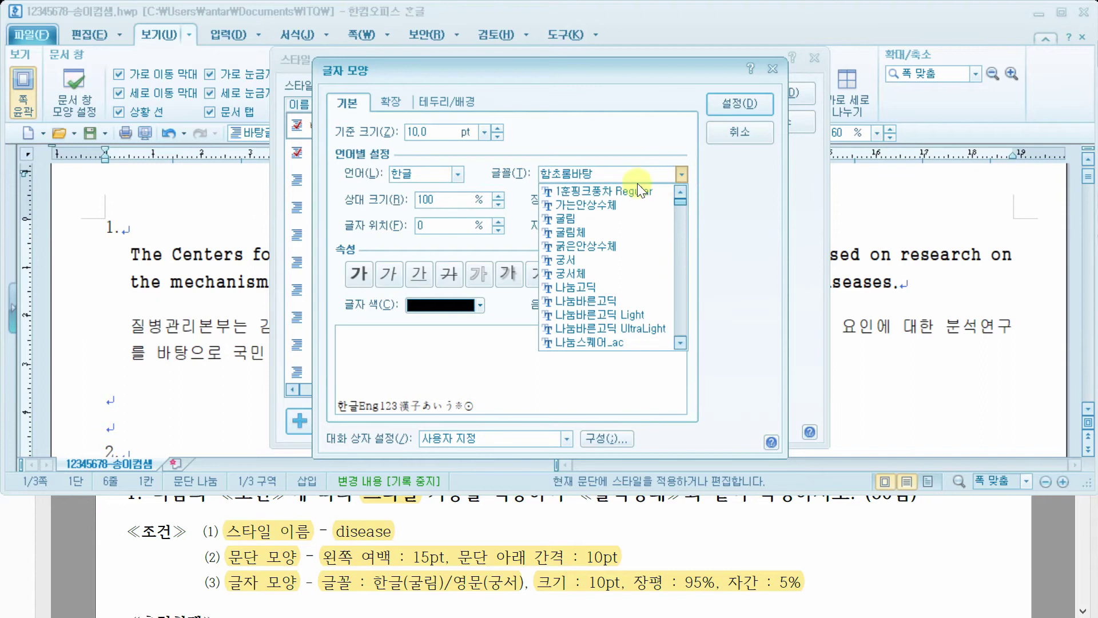
left_click(582, 218)
left_click(458, 174)
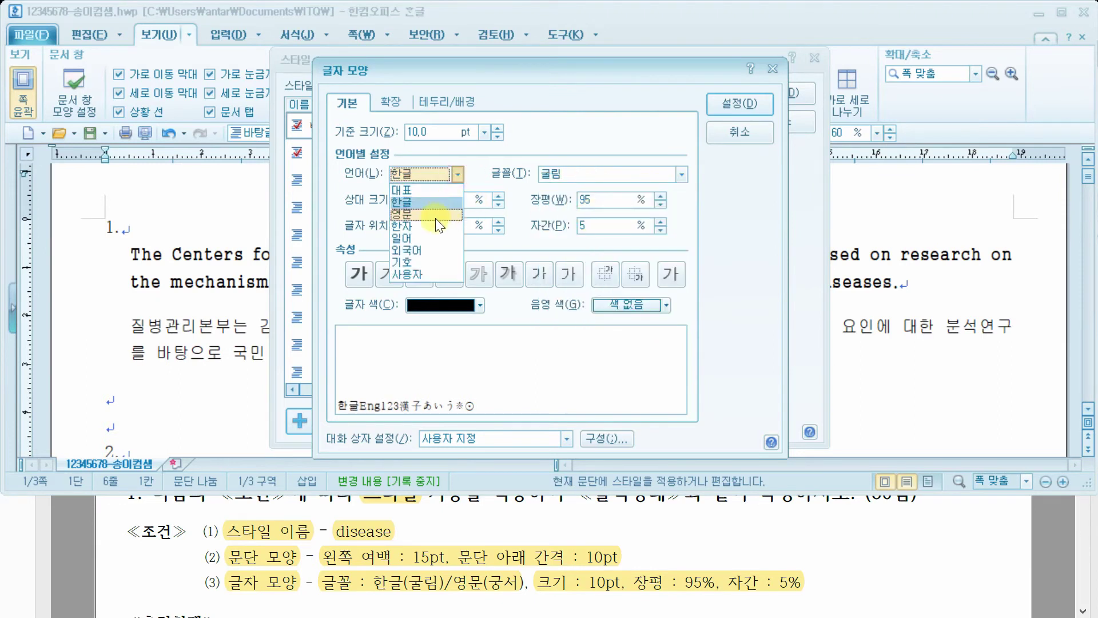
left_click(435, 218)
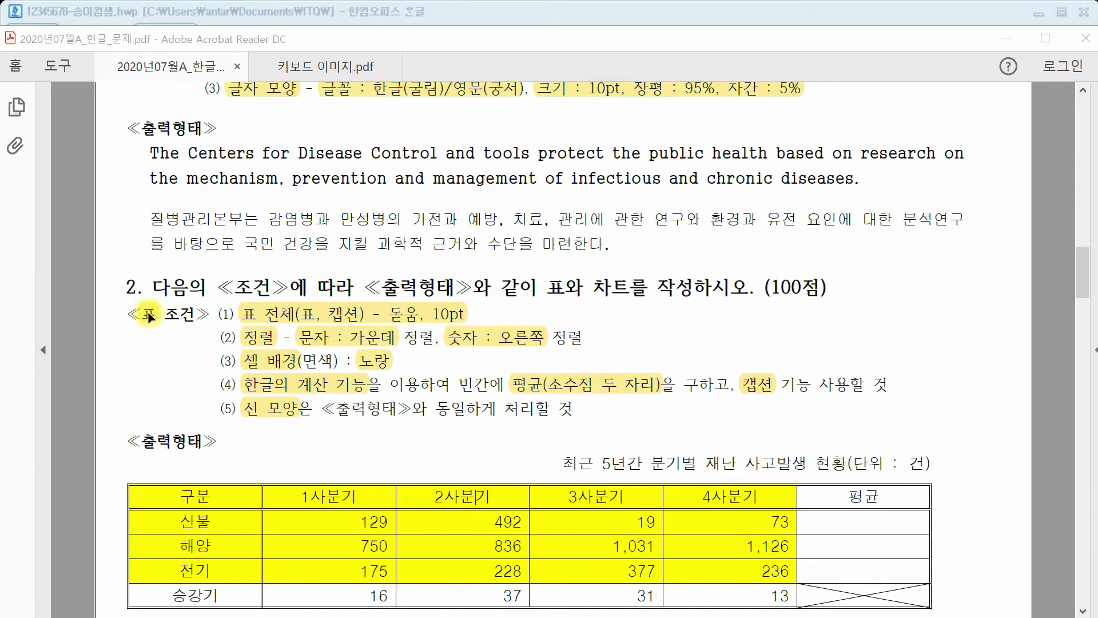
Back in the Hangul document, insert a table with 5 rows and 6 columns on the line below number 2.
left_click(233, 8)
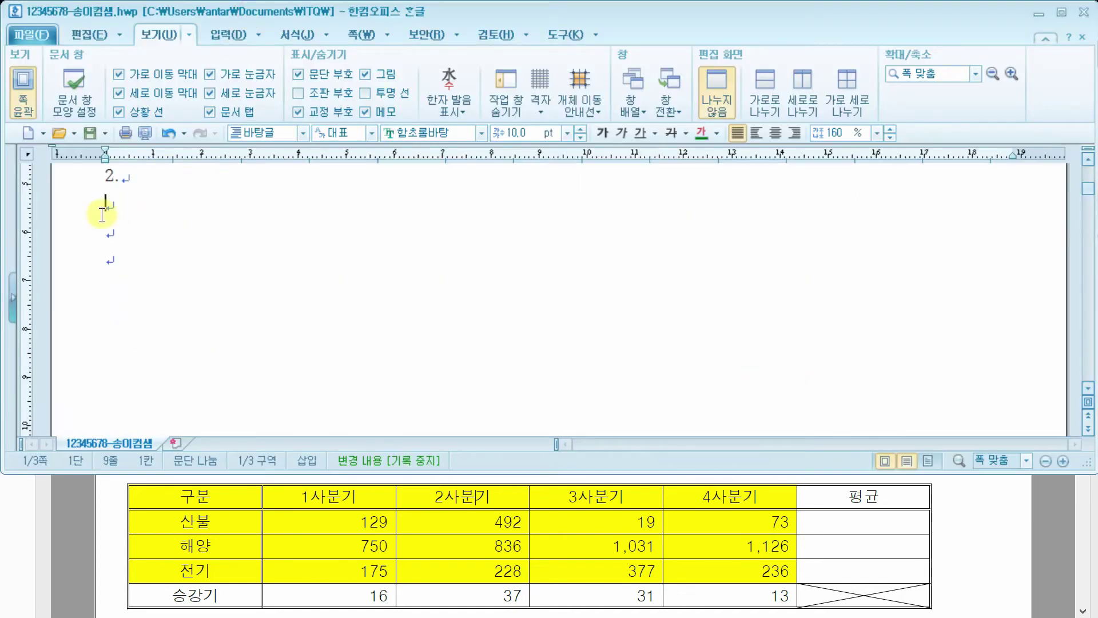
scroll(113, 204, "up", 1)
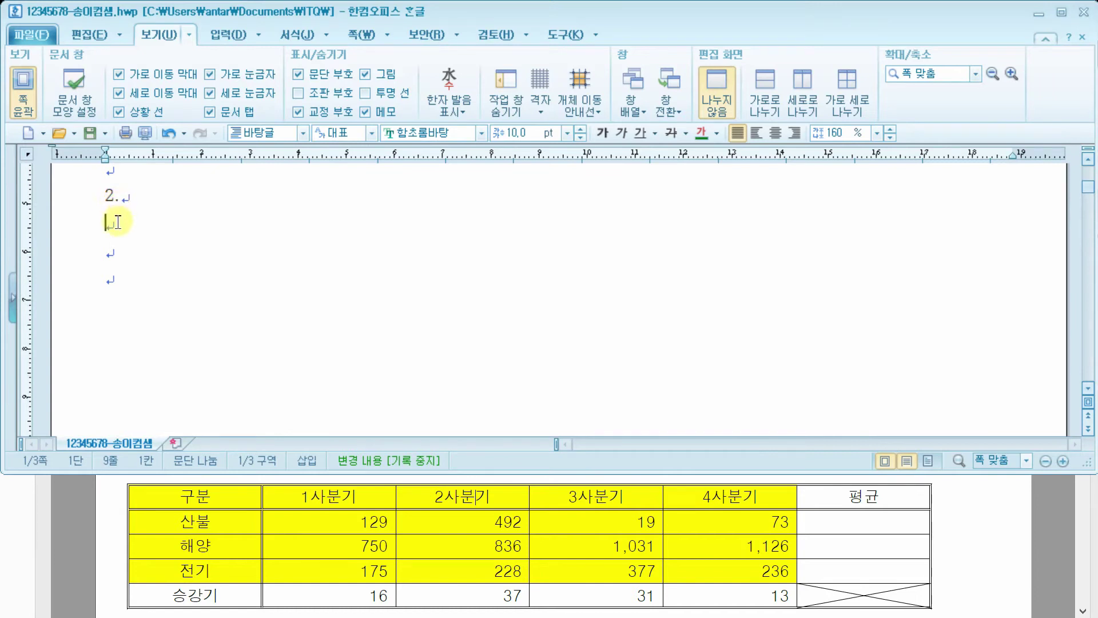
left_click(100, 35)
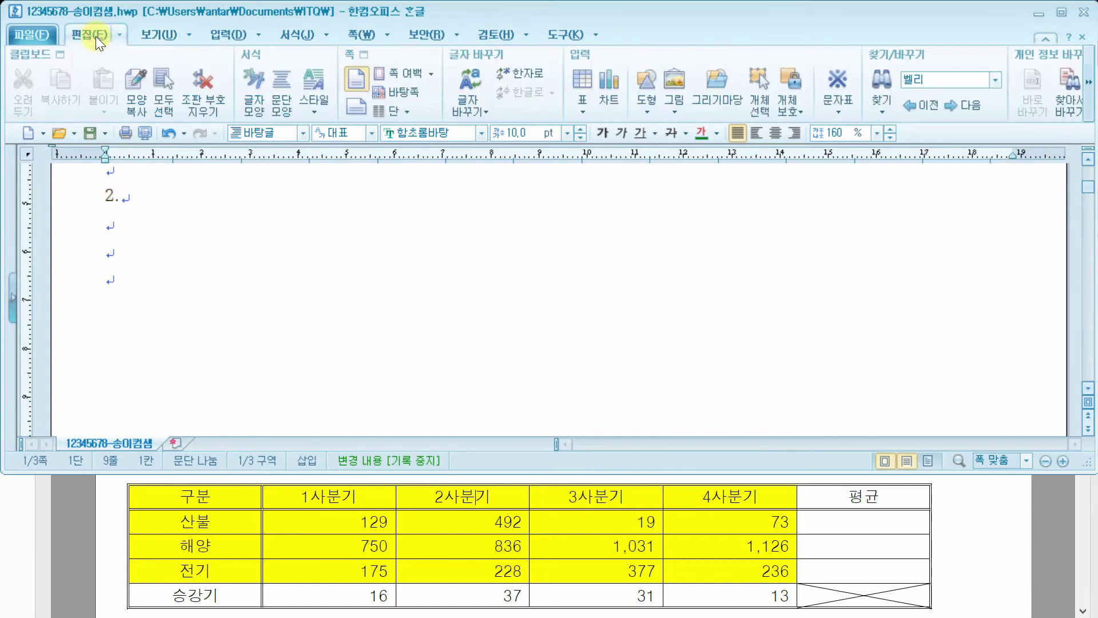
left_click(582, 81)
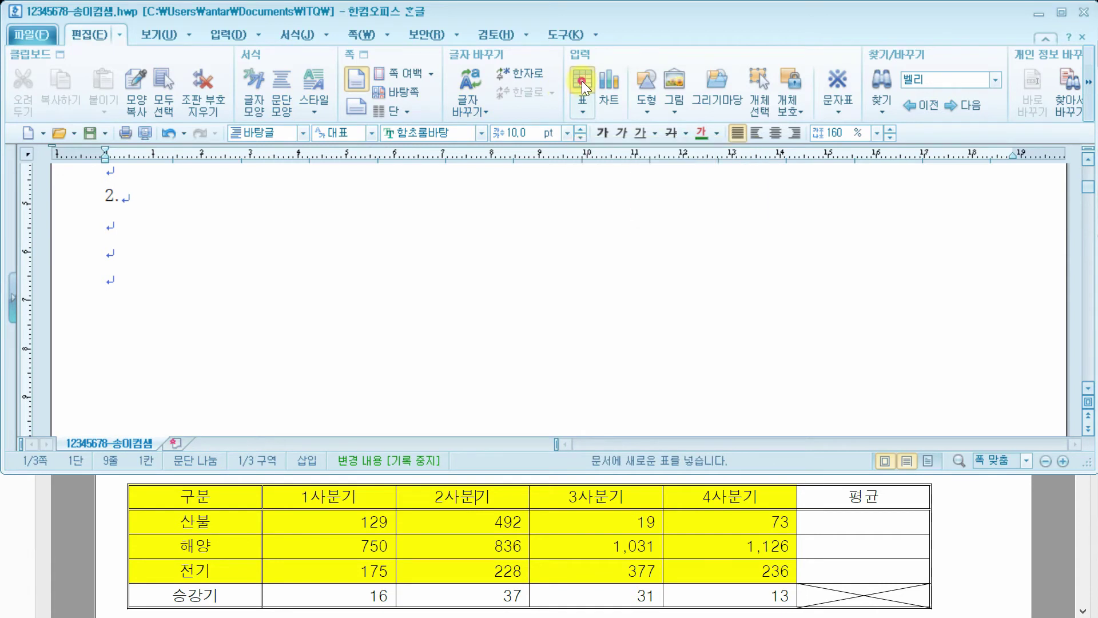
type("5")
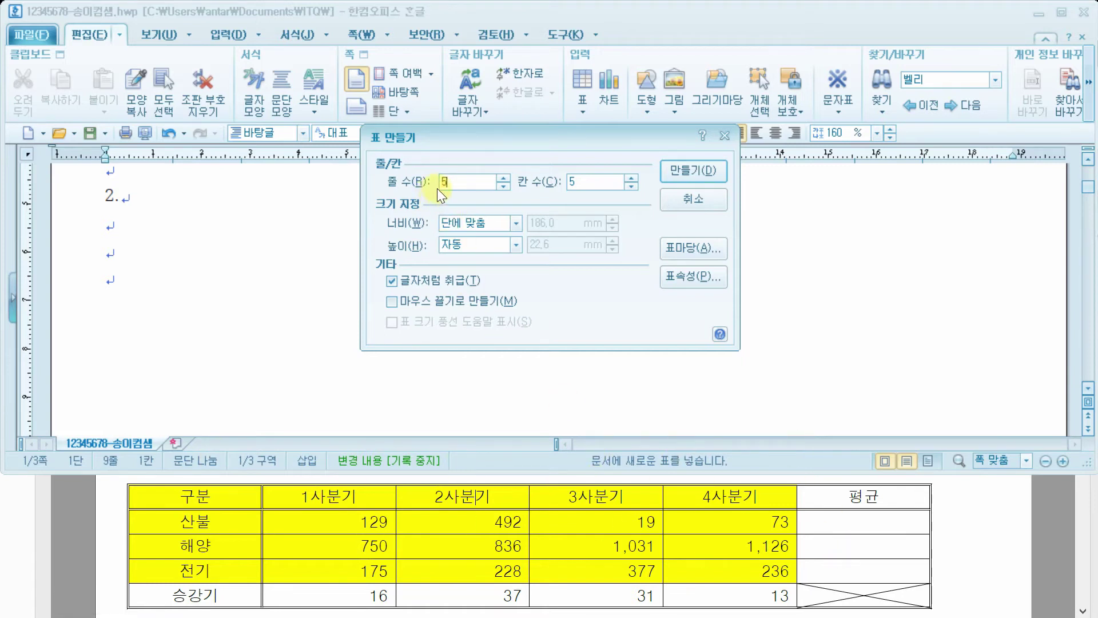
left_click(631, 178)
left_click(692, 175)
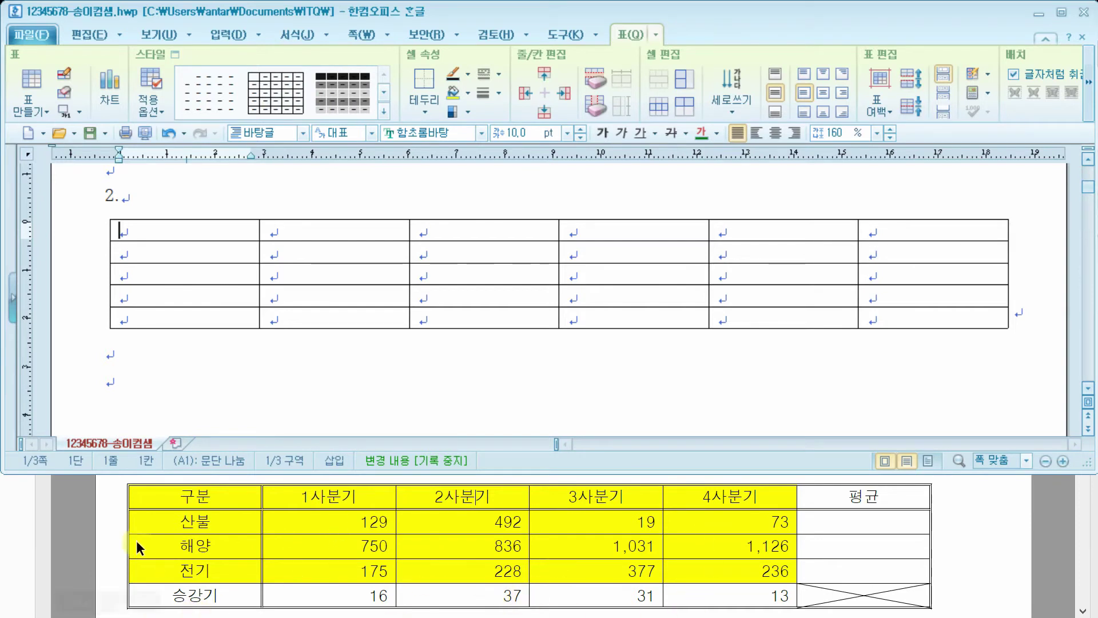
Consult the keyboard image PDF in Acrobat Reader, redisplay the exam PDF and return to the Hangul document.
left_click(79, 530)
left_click(302, 73)
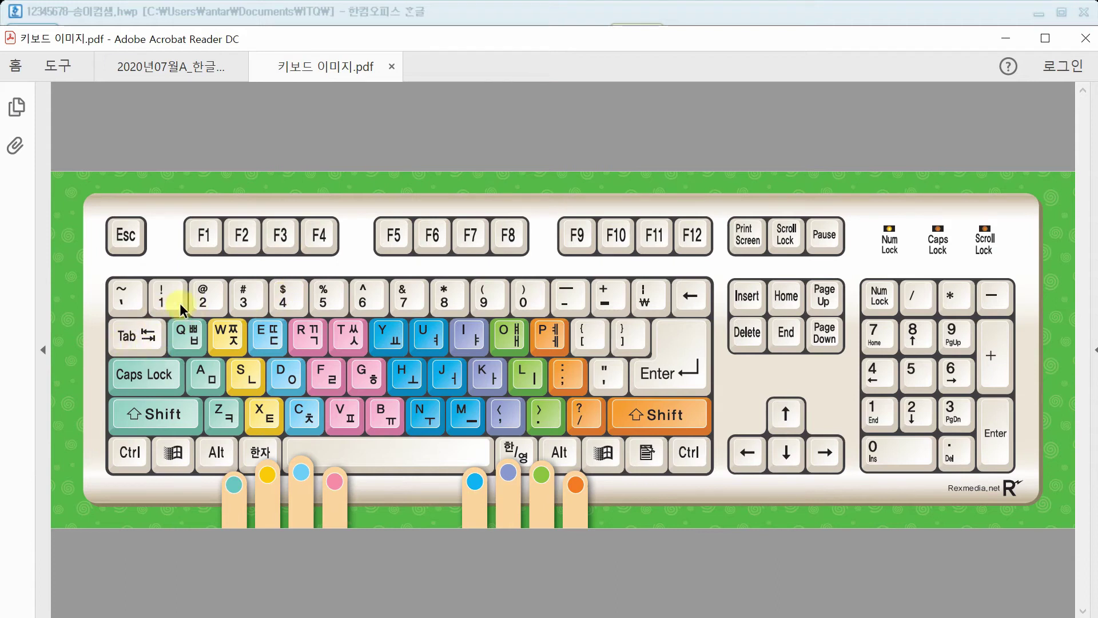
left_click(152, 66)
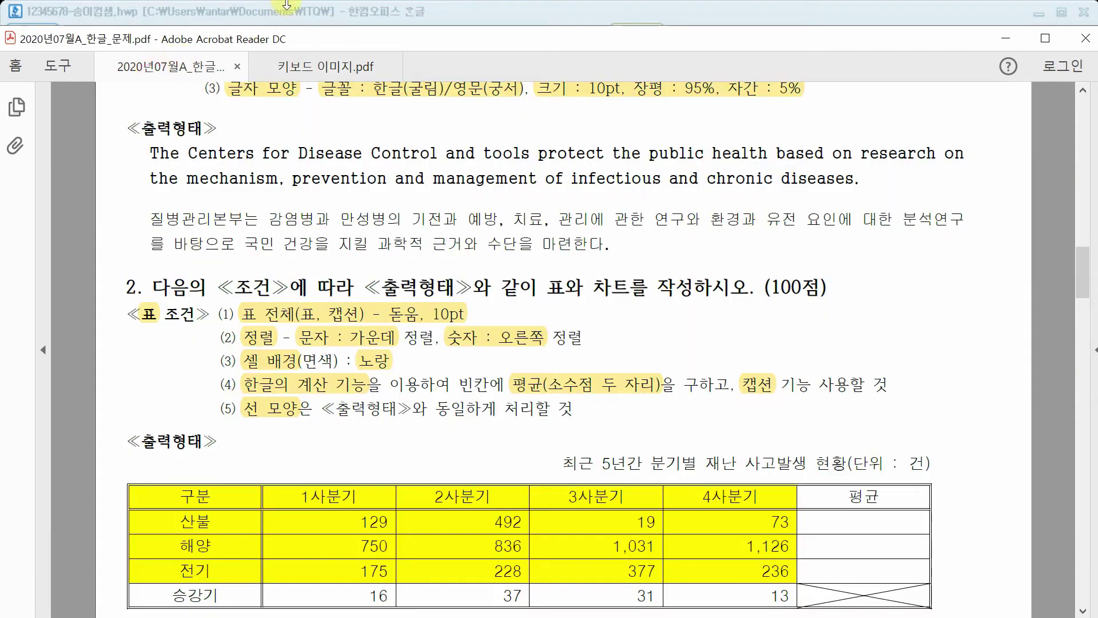
left_click(291, 10)
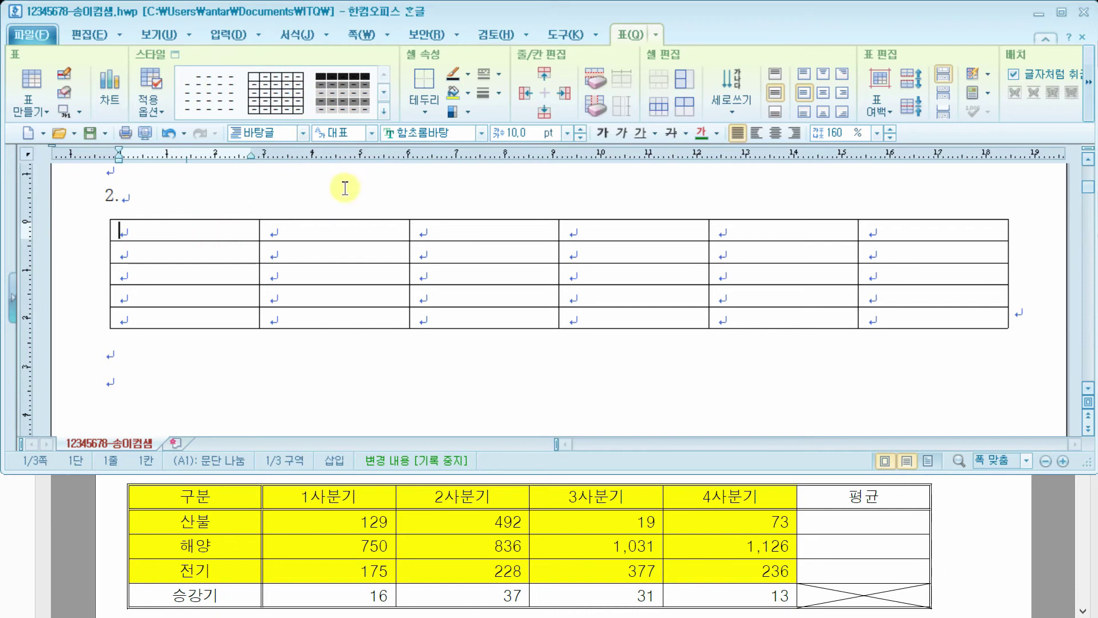
Fill the table's header row with 구분, 1사분기, 2사분기, 3사분기, 4사분기 and 평균.
type("r구분")
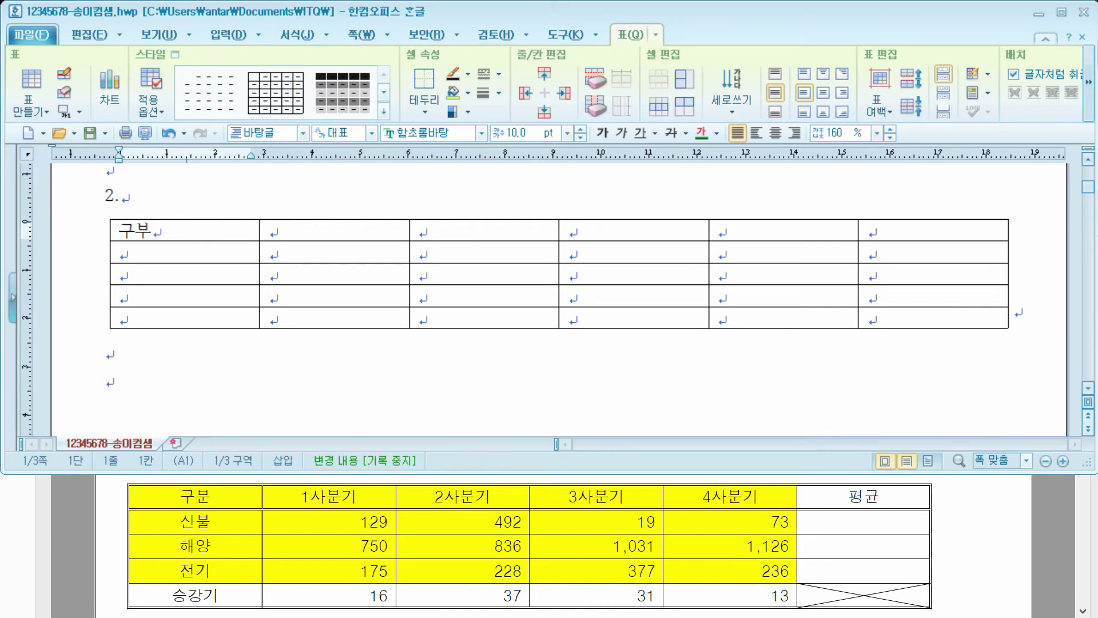
key("Tab")
type("1사분기")
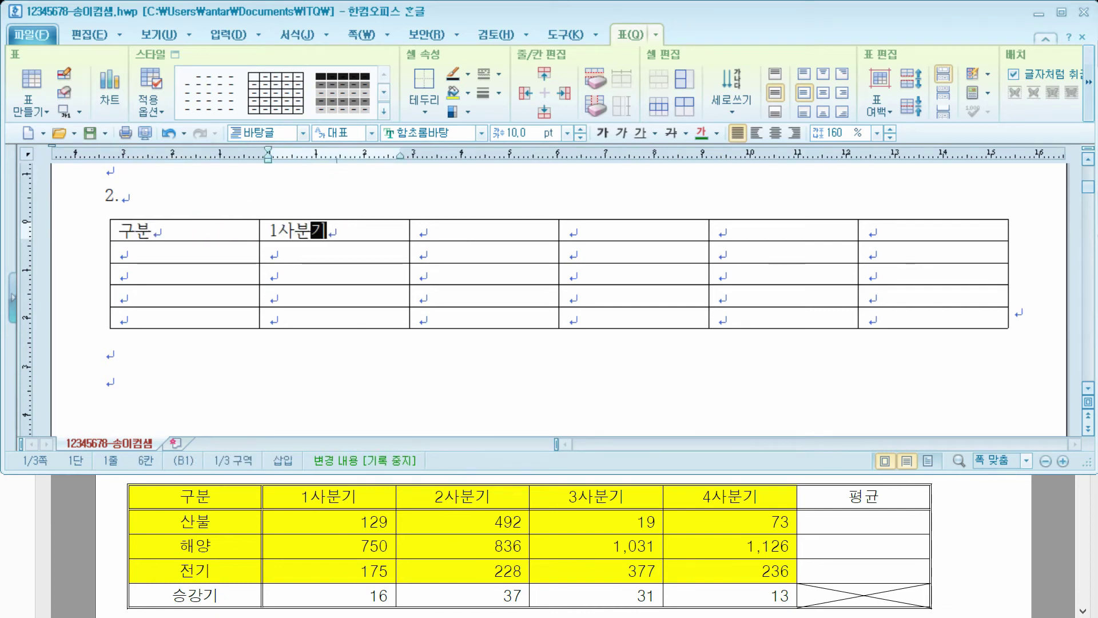
key("Tab")
type("2ㅅ사분기")
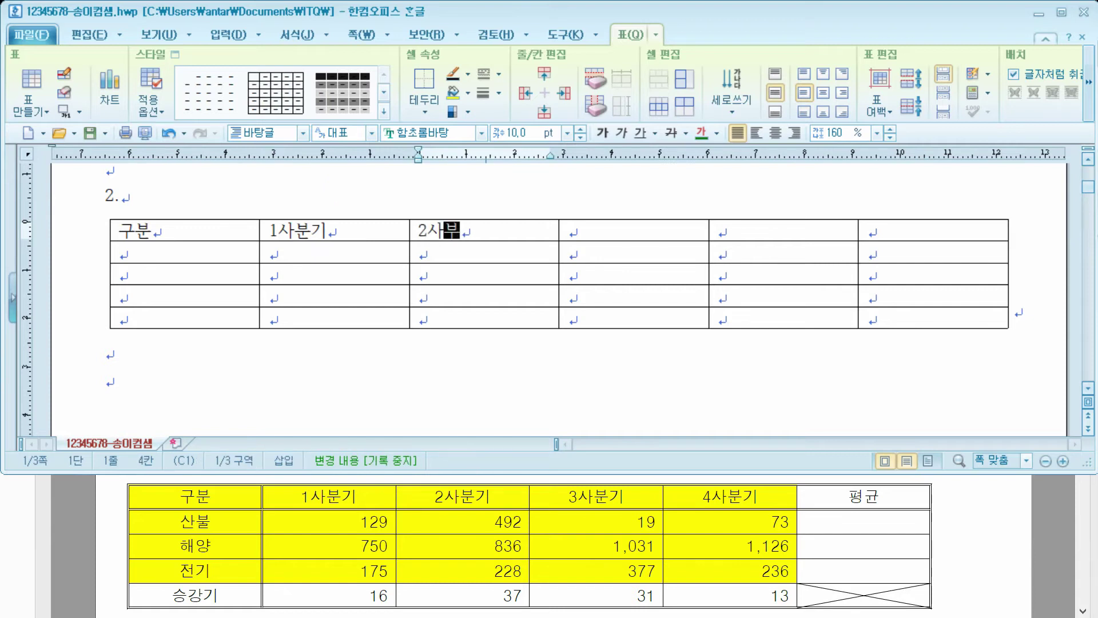
key("Tab")
type("3사분기")
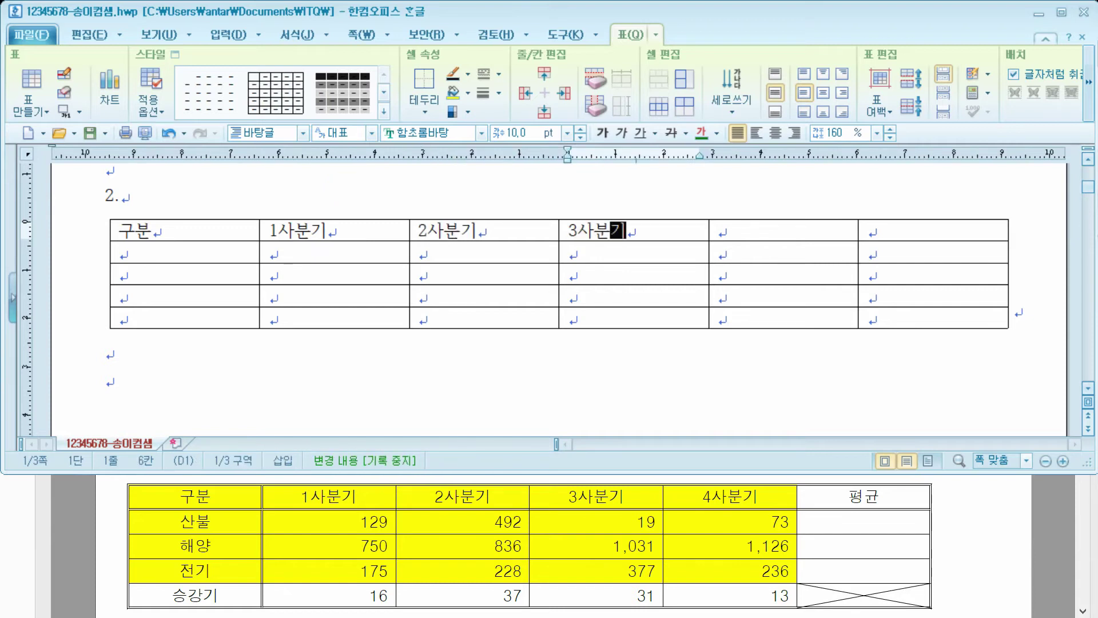
key("Tab")
type("34사분기")
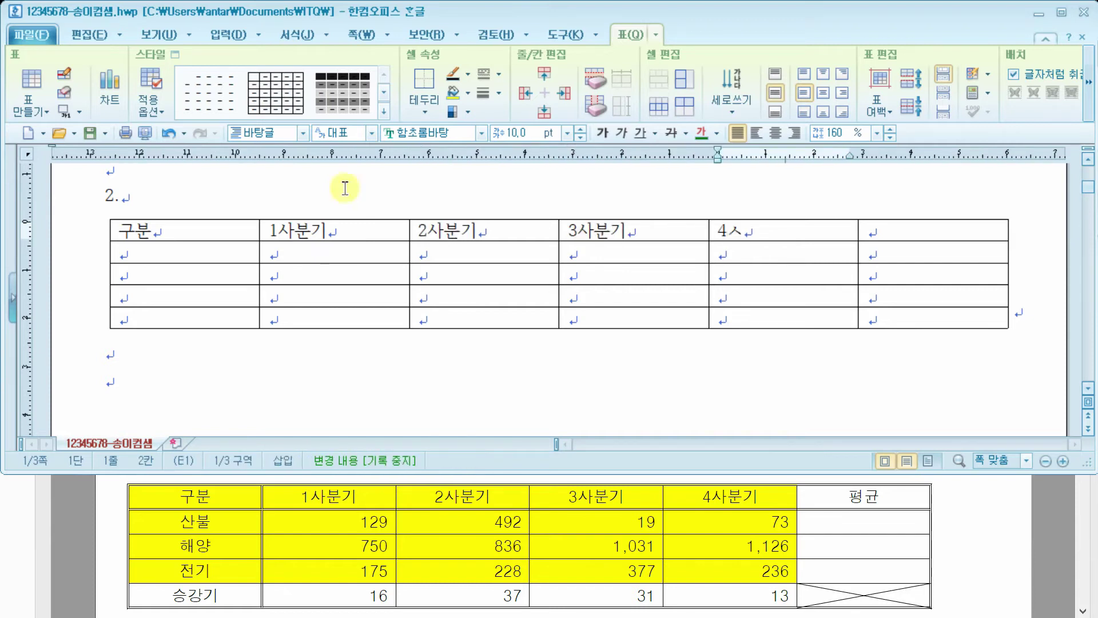
key("Tab")
type("평ㄱ")
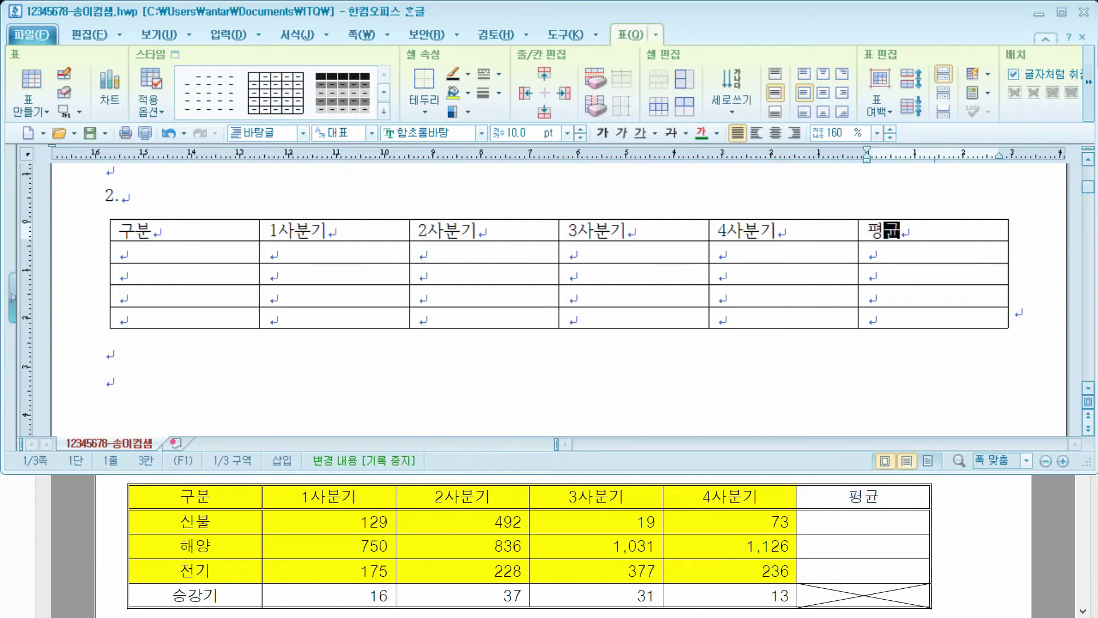
key("Tab")
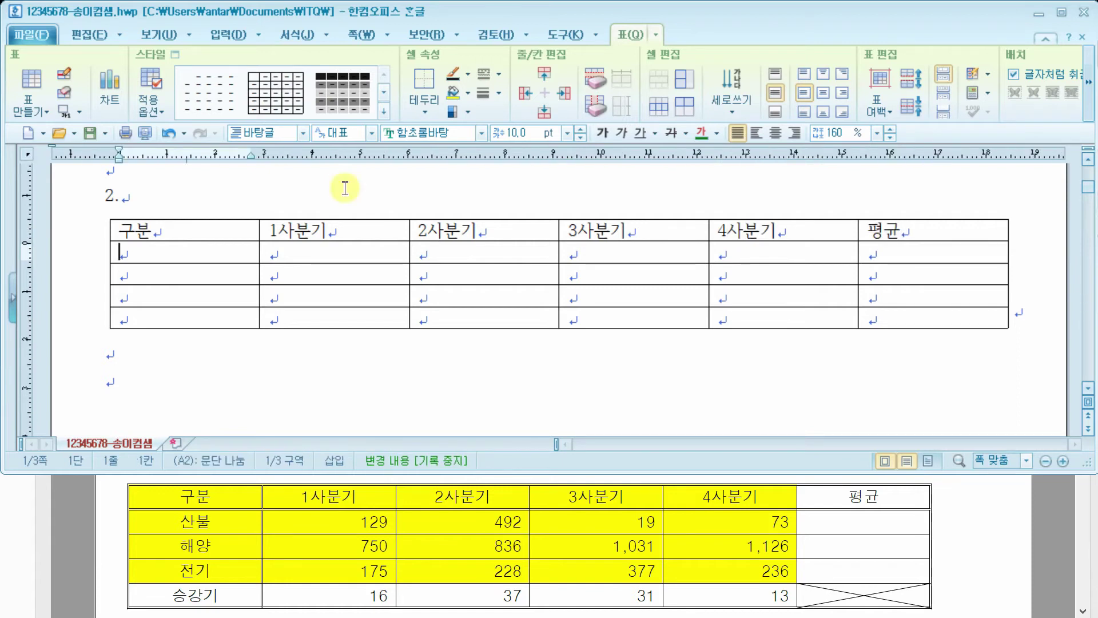
Enter the row labels 산불, 해양, 전기 and 승강기 down the table's first column.
type("산불")
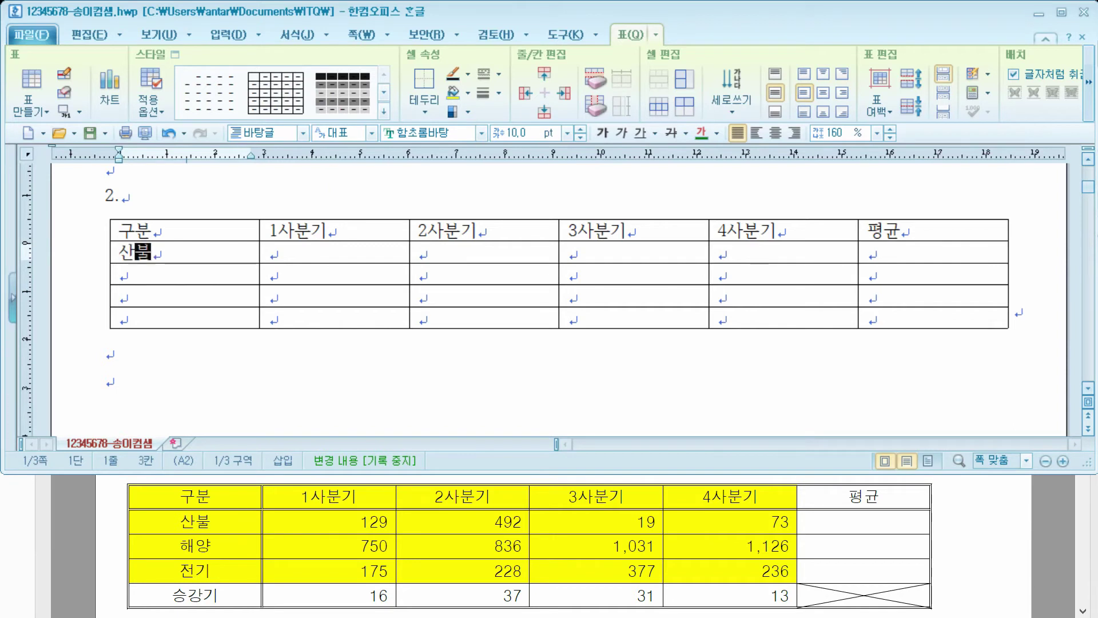
key("Down")
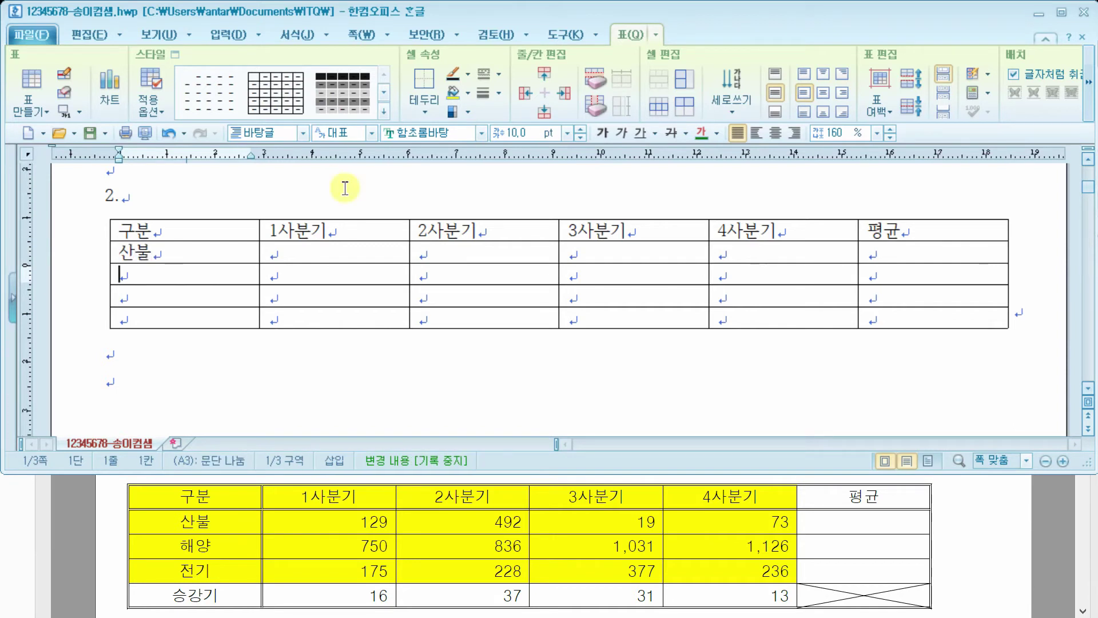
type("해")
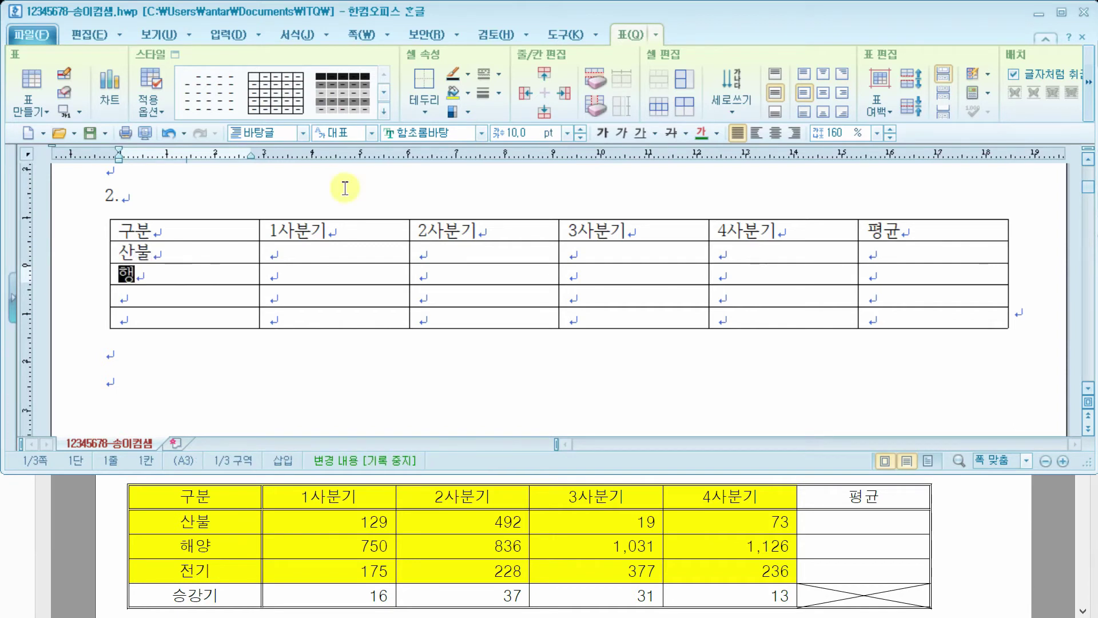
type("양")
key("Down")
type("전기")
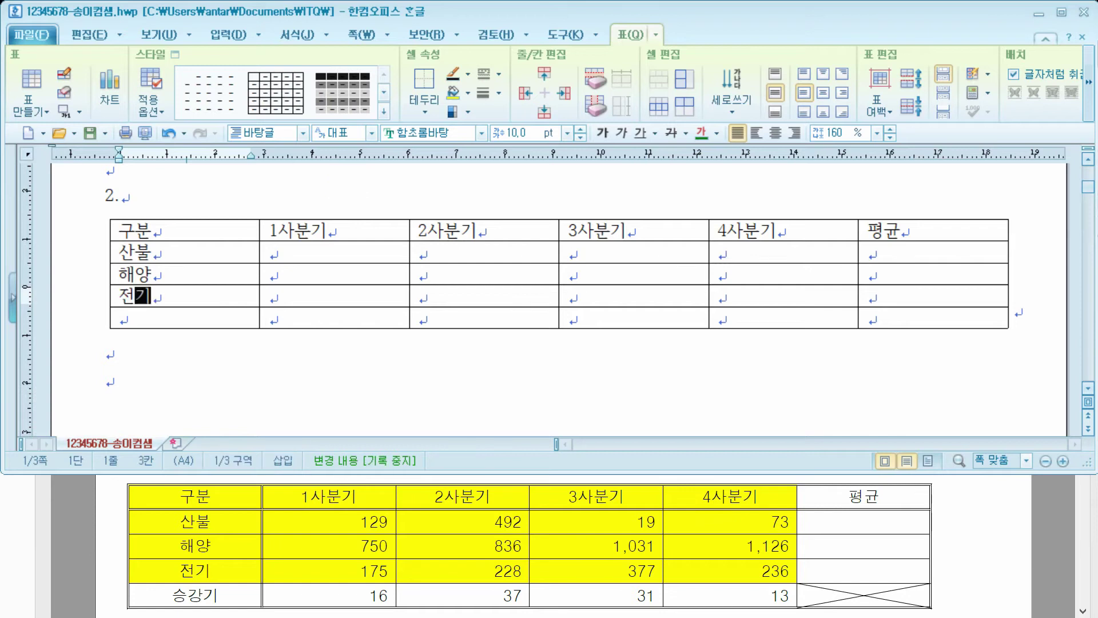
key("Down")
type("승강기")
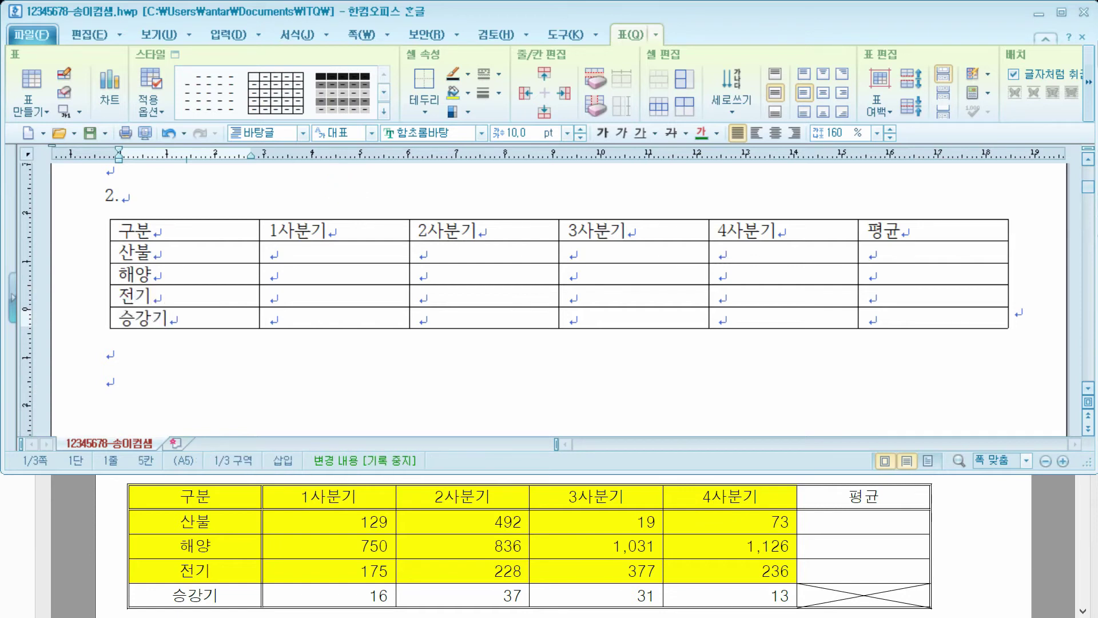
Enter 129, 492, 19 and 73 in the 산불 row and move to the 해양 row's 1사분기 cell.
left_click(360, 254)
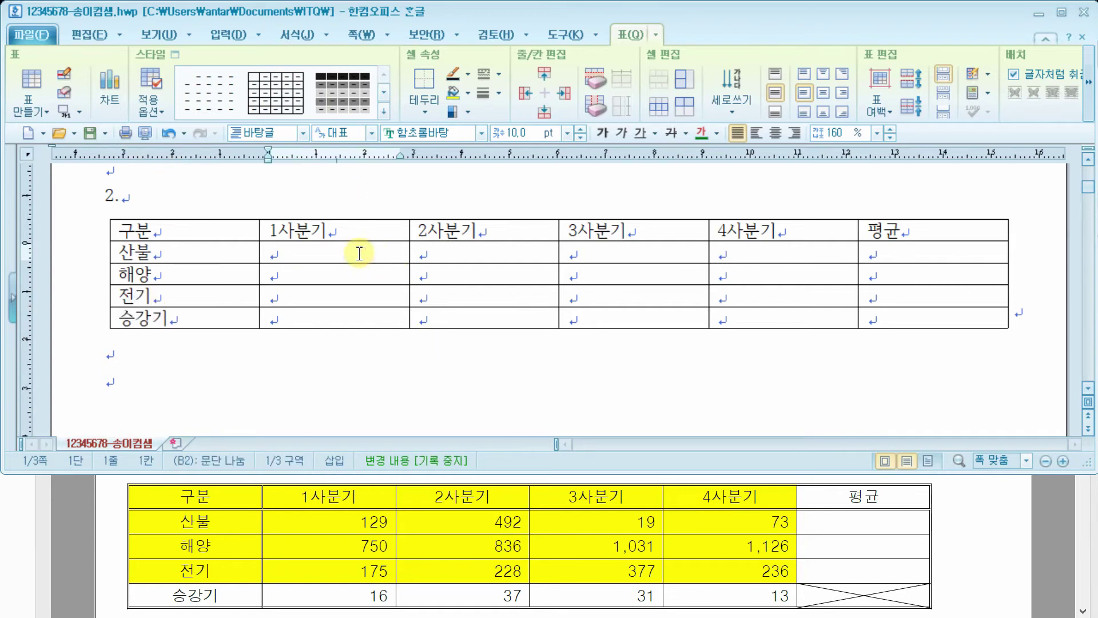
type("129")
key("Tab")
type("492")
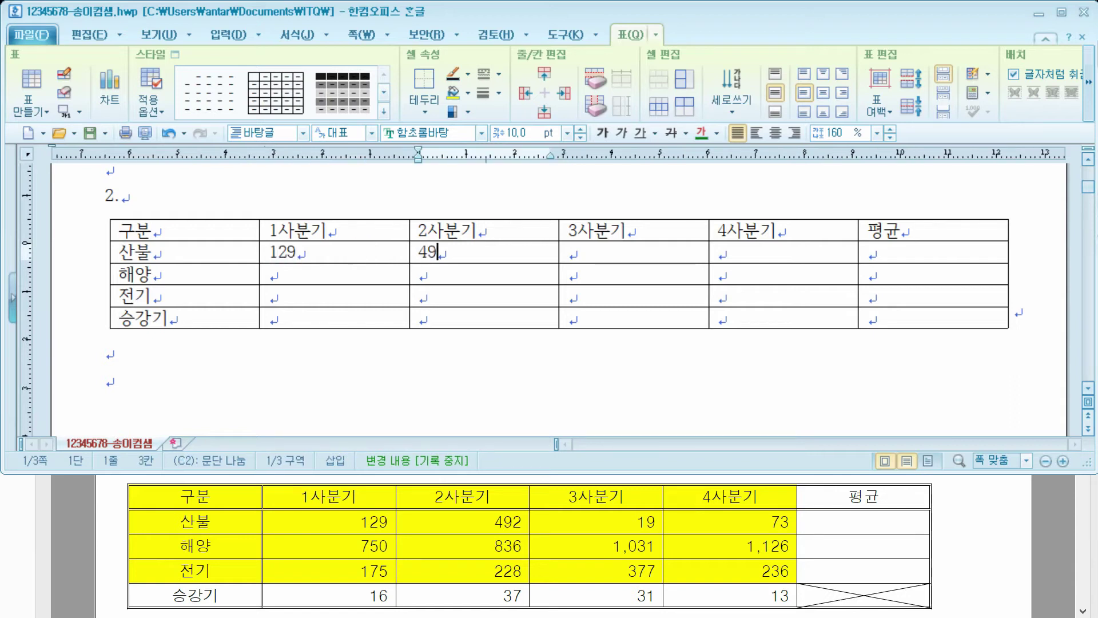
key("Tab")
type("19")
key("Tab")
type("73")
key("Tab")
key("Tab")
key("Tab")
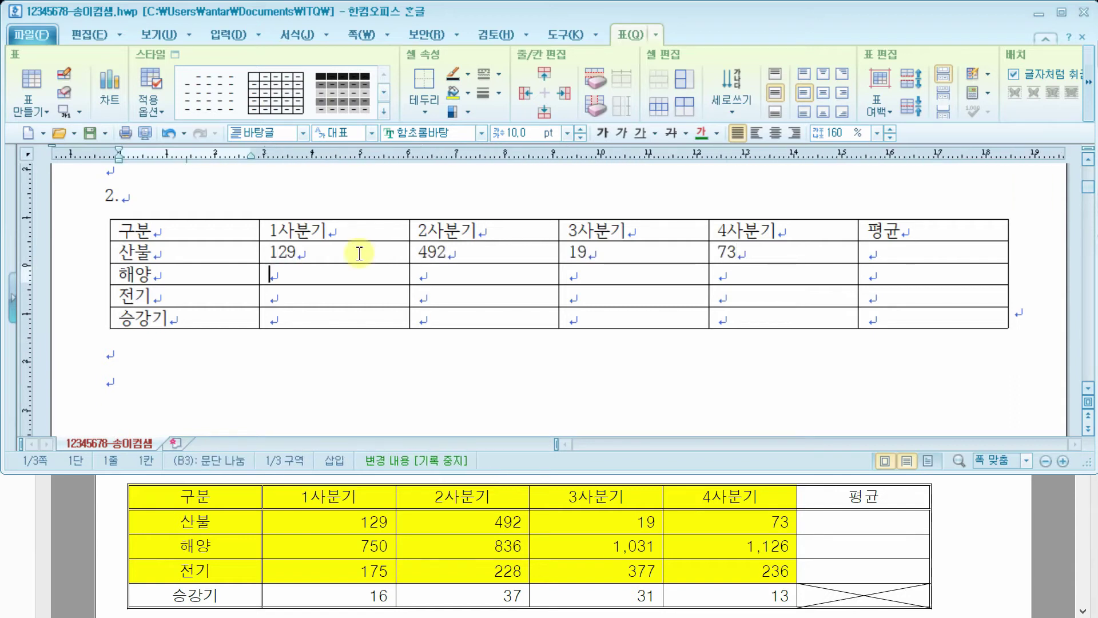
Enter 750, 836, 1031 and 1126 in the 해양 row and move to the 전기 row's 1사분기 cell.
type("750")
key("Tab")
type("836")
key("Tab")
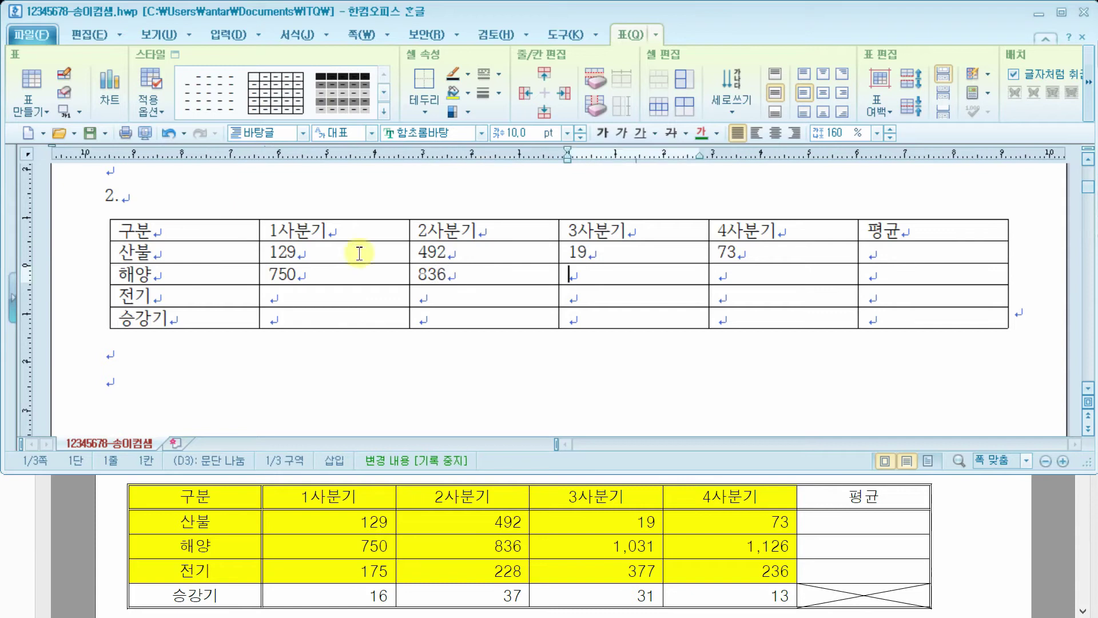
type("1031")
key("Tab")
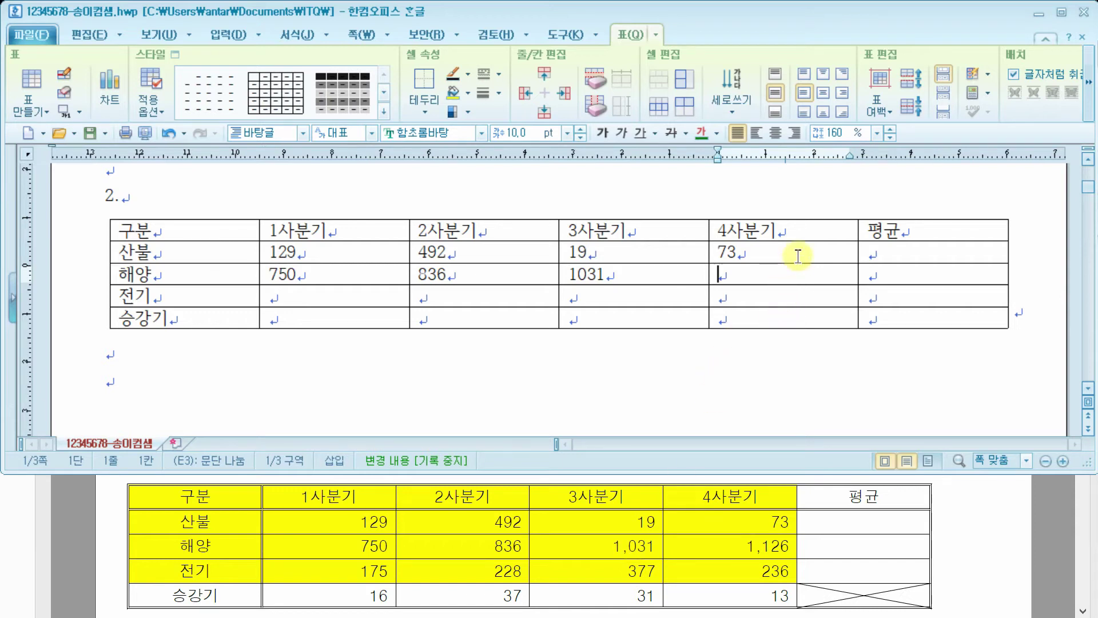
type("1126")
key("Tab")
key("Tab")
key("Tab")
Enter 175, 228, 377 and 236 in the 전기 row and move to the 승강기 row's 1사분기 cell.
type("175")
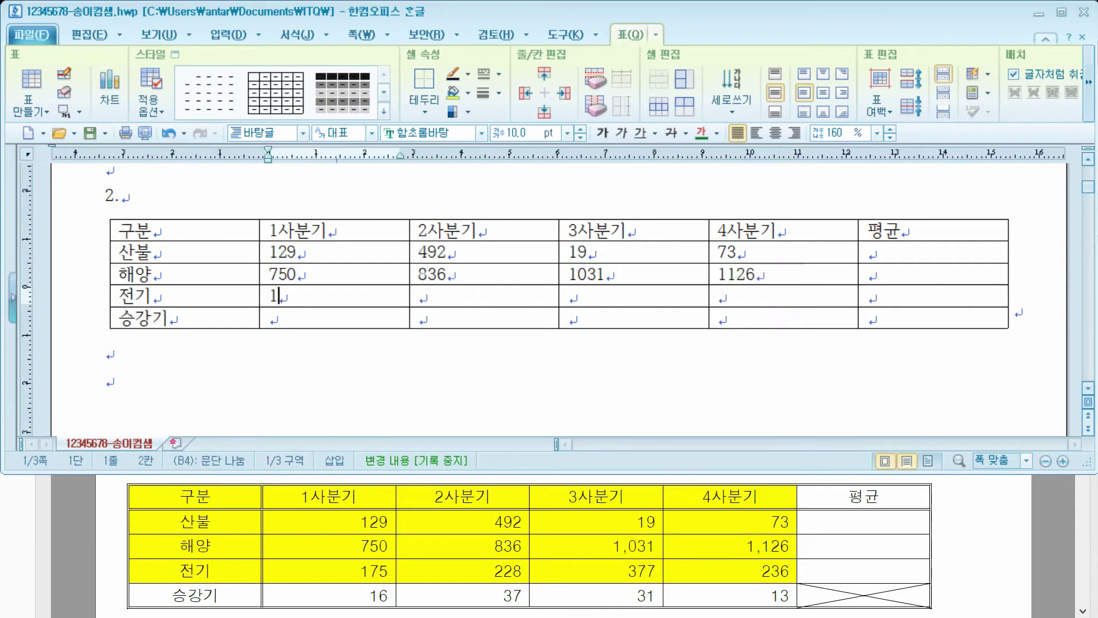
key("Tab")
type("228")
key("Tab")
type("377")
key("Tab")
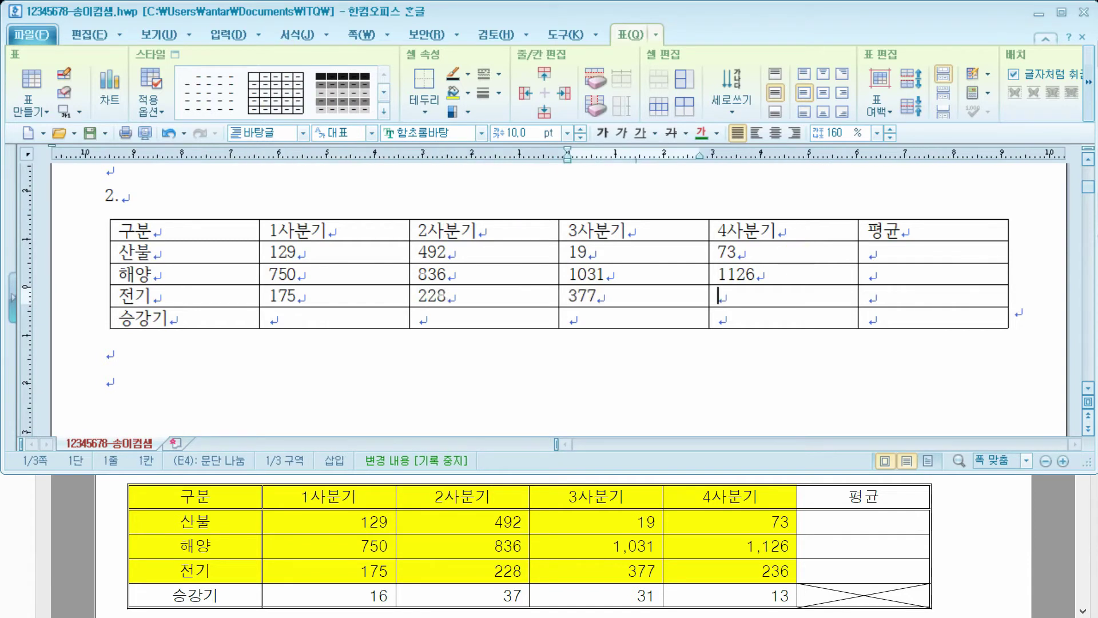
type("236")
key("Tab")
key("Tab")
key("Tab")
Enter 16, 37, 31 and 13 across the quarter columns of the 승강기 row.
type("16")
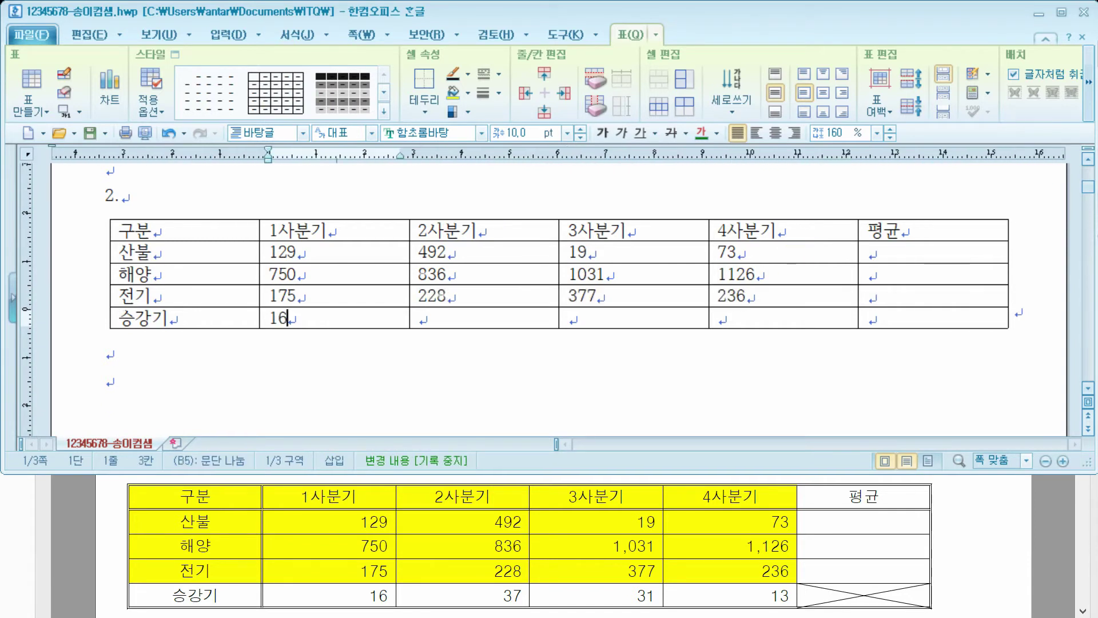
key("Tab")
type("37")
key("Tab")
type("31")
key("Tab")
type("13")
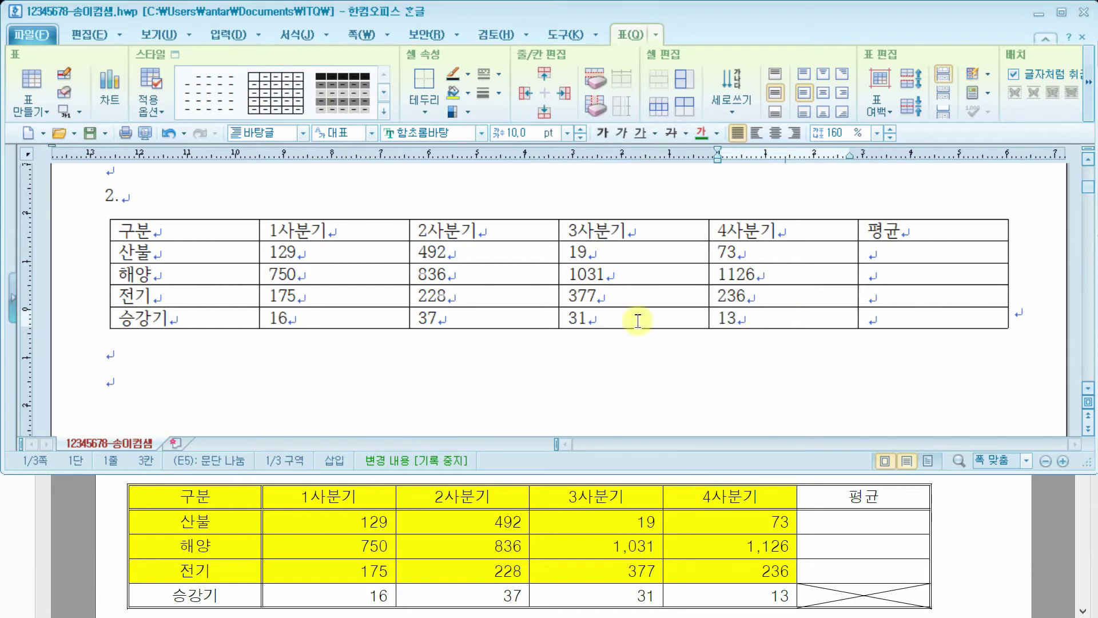
Add thousands separators to the 해양 row's 3사분기 and 4사분기 values.
left_click(623, 272)
left_click_drag(623, 271, 784, 274)
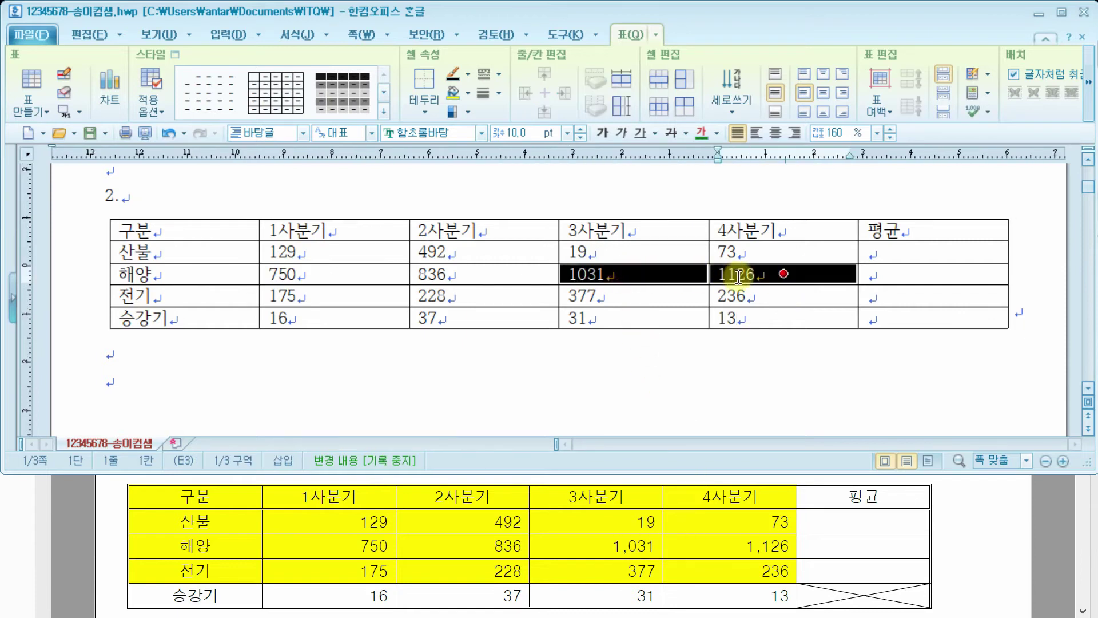
right_click(826, 271)
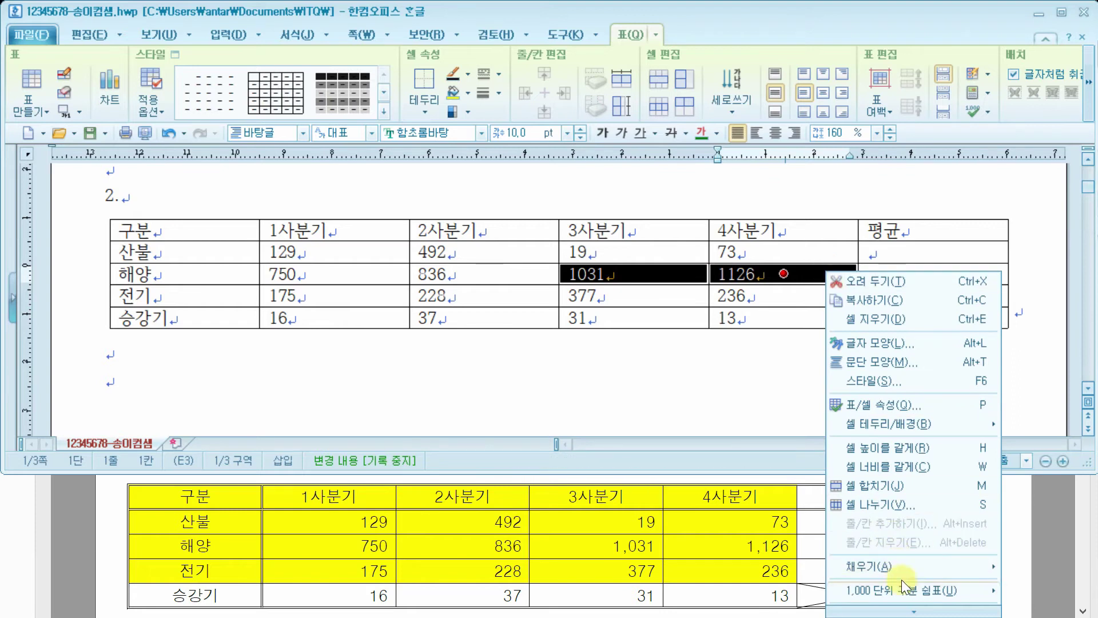
mouse_move(906, 592)
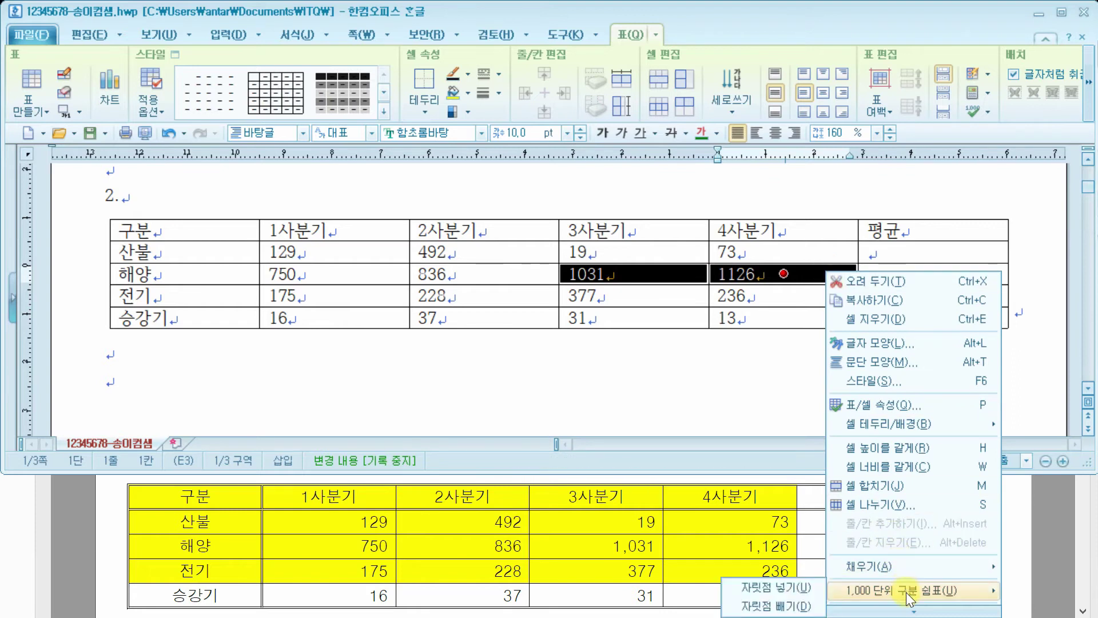
left_click(797, 592)
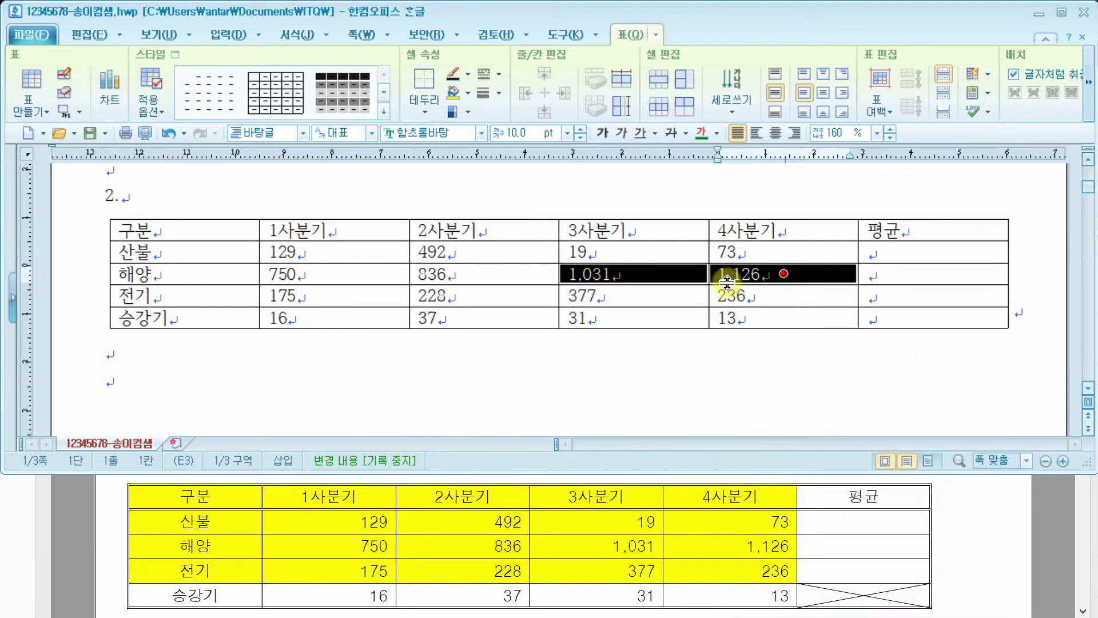
left_click(641, 357)
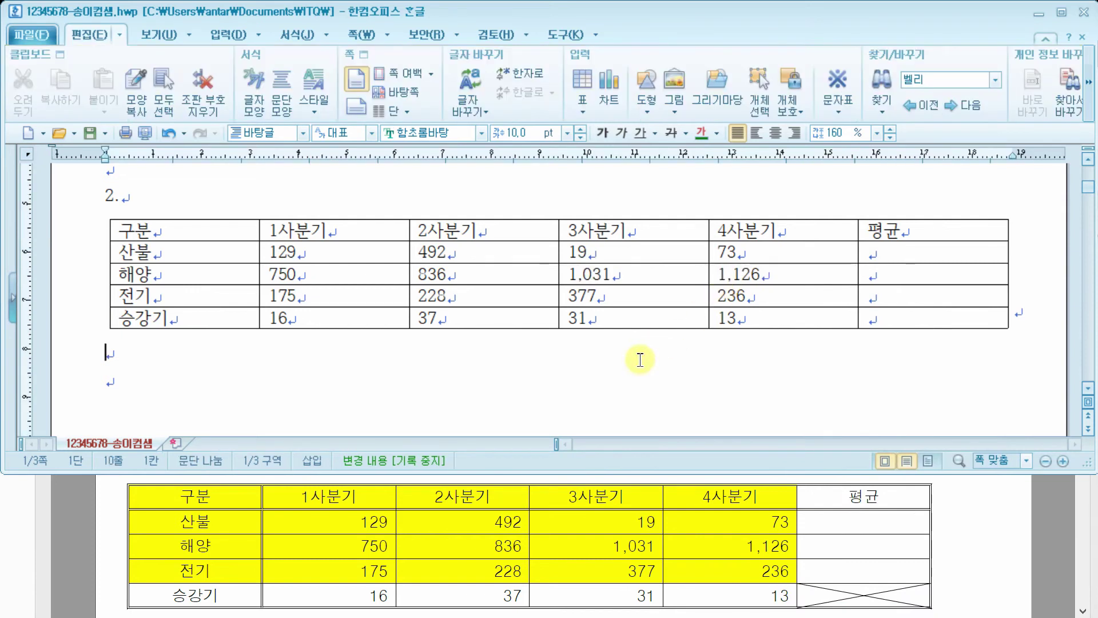
Consult question 2's table conditions in the exam PDF in Acrobat Reader and return to the Hangul document.
left_click(1000, 539)
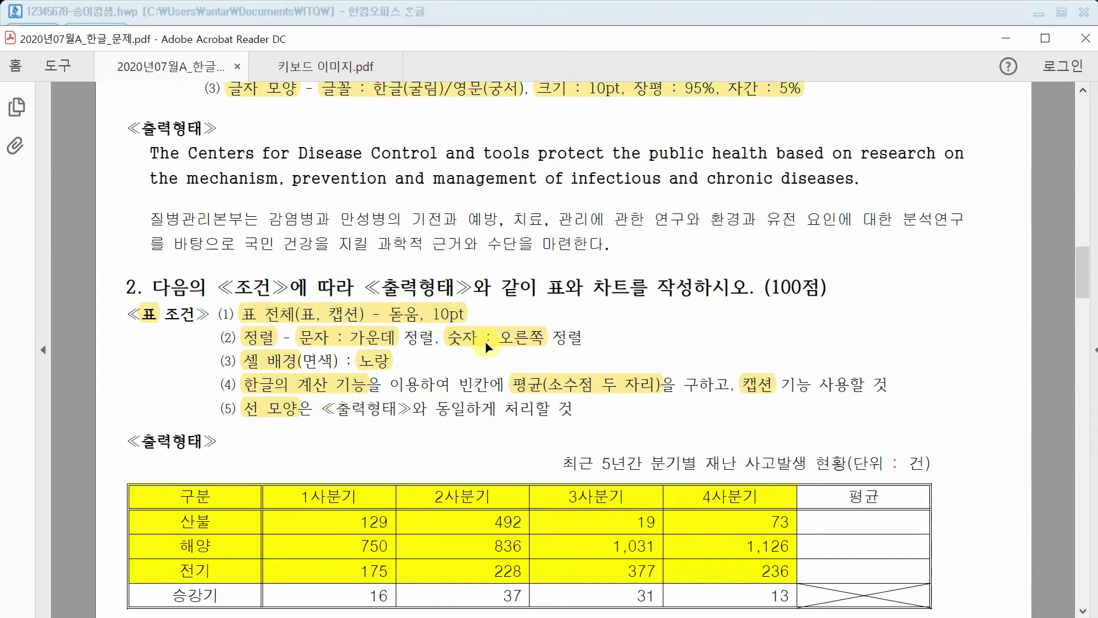
scroll(489, 355, "up", 4)
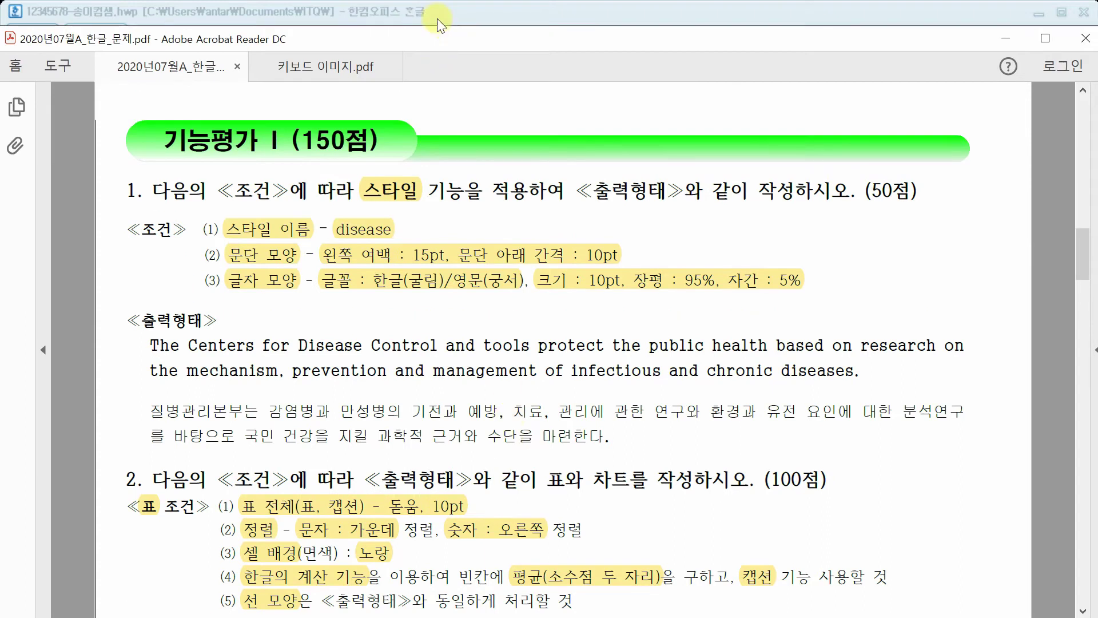
left_click(437, 18)
left_click_drag(152, 226, 895, 324)
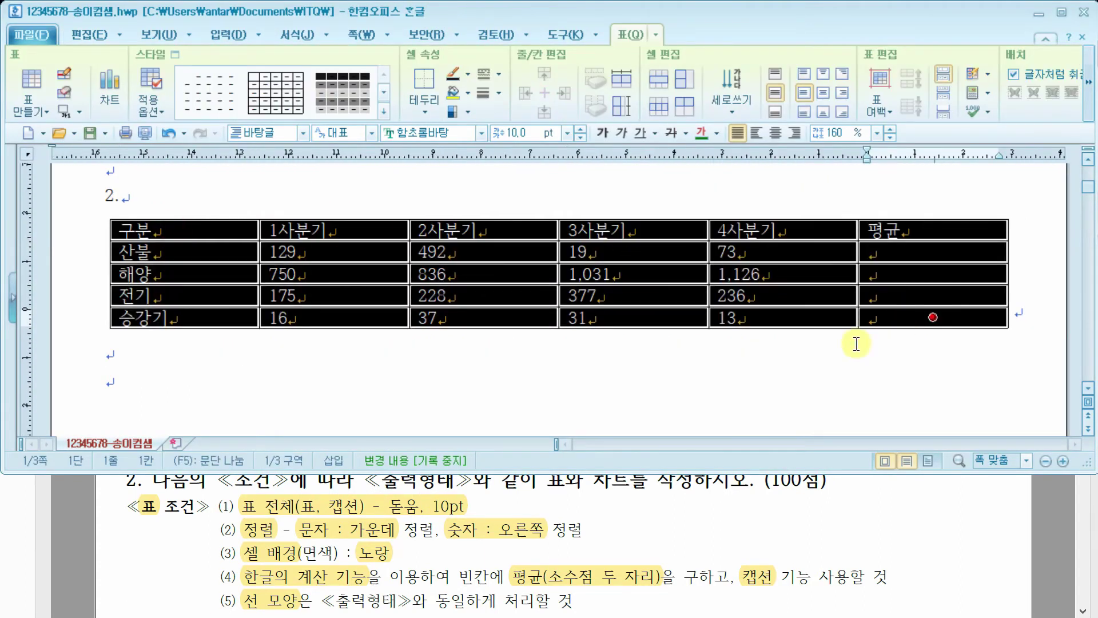
left_click(740, 365)
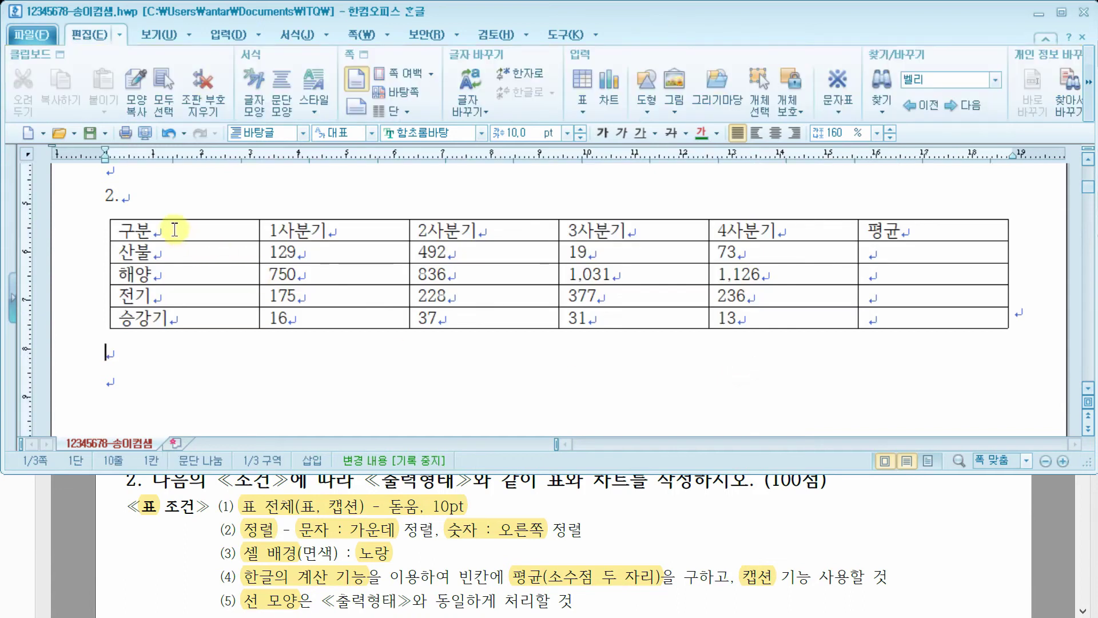
left_click_drag(174, 229, 933, 317)
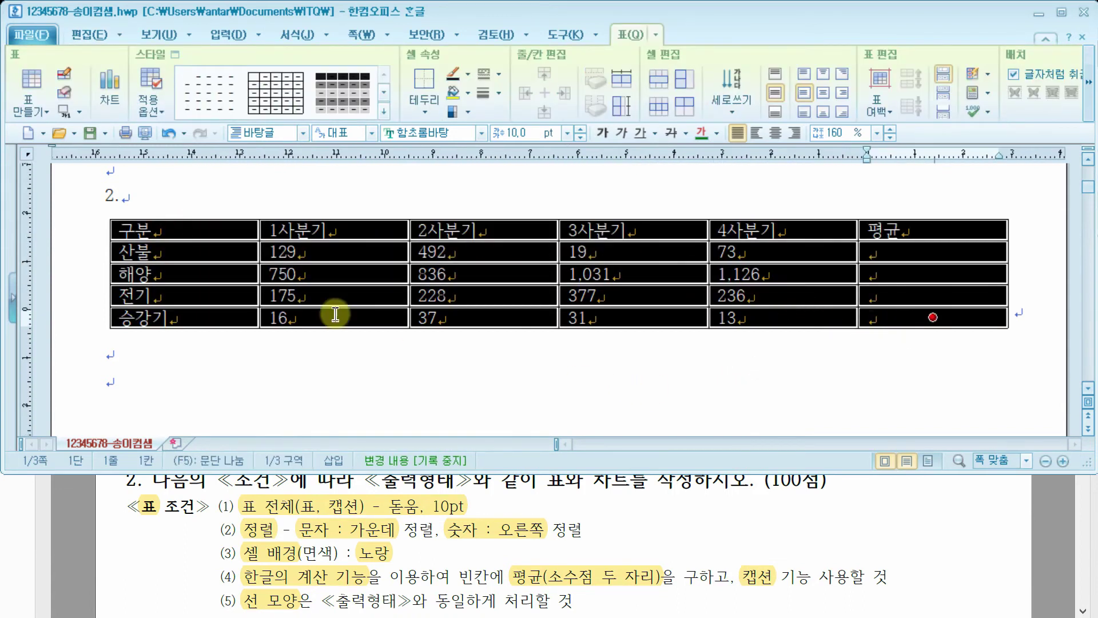
left_click(139, 199)
left_click_drag(140, 194, 194, 394)
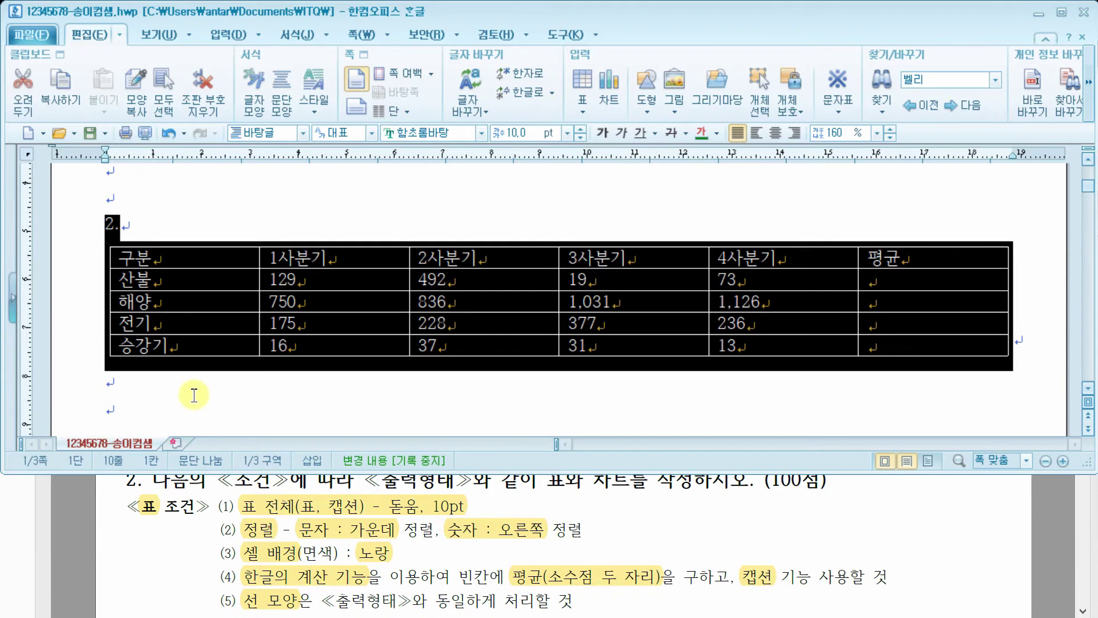
left_click(213, 399)
scroll(229, 314, "down", 1)
Set all cells of the table to the 돋움 font and center-align them.
left_click_drag(163, 228, 923, 316)
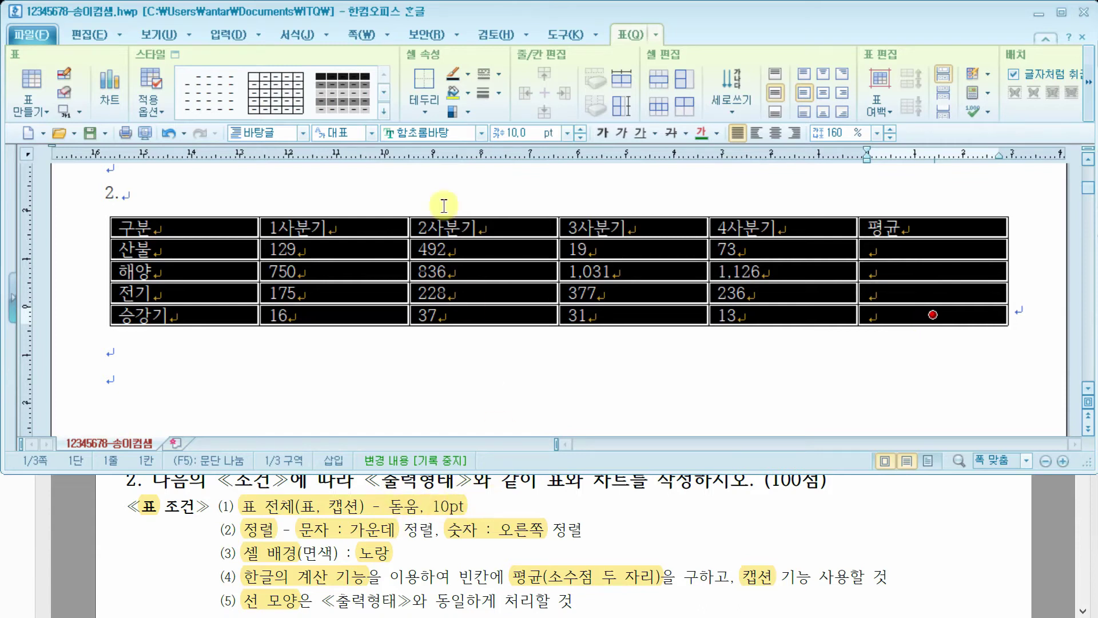
left_click(427, 134)
type("돋")
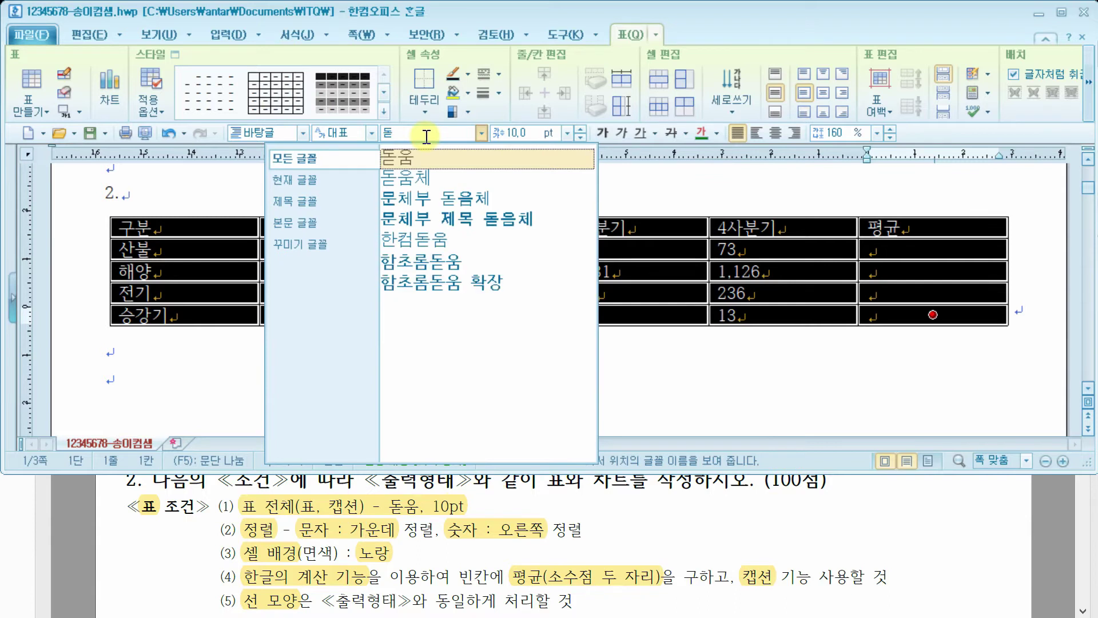
key("Return")
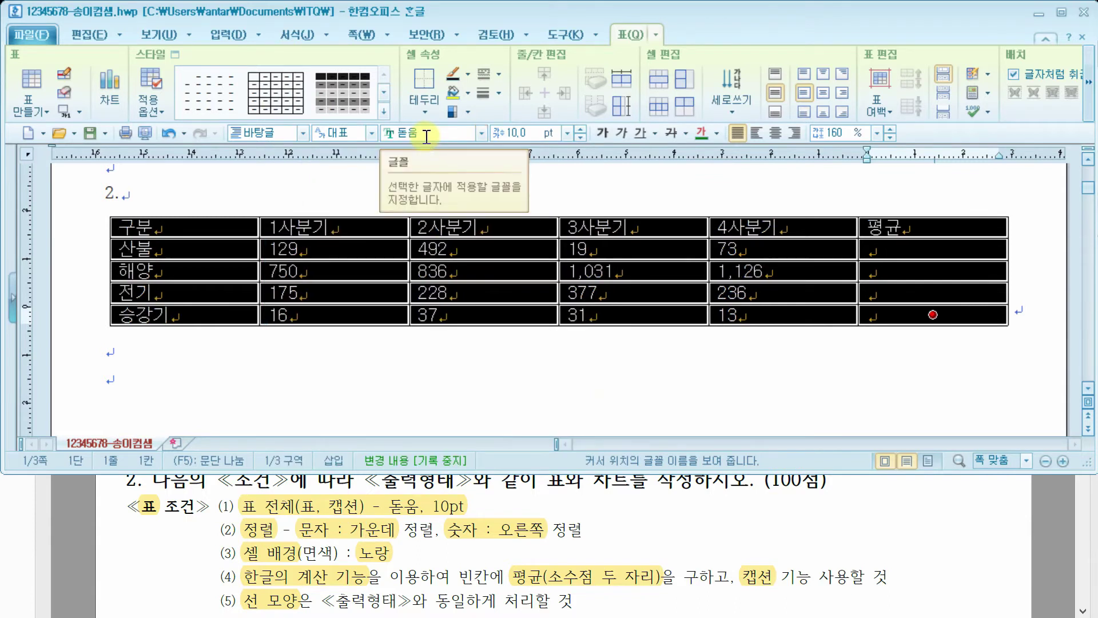
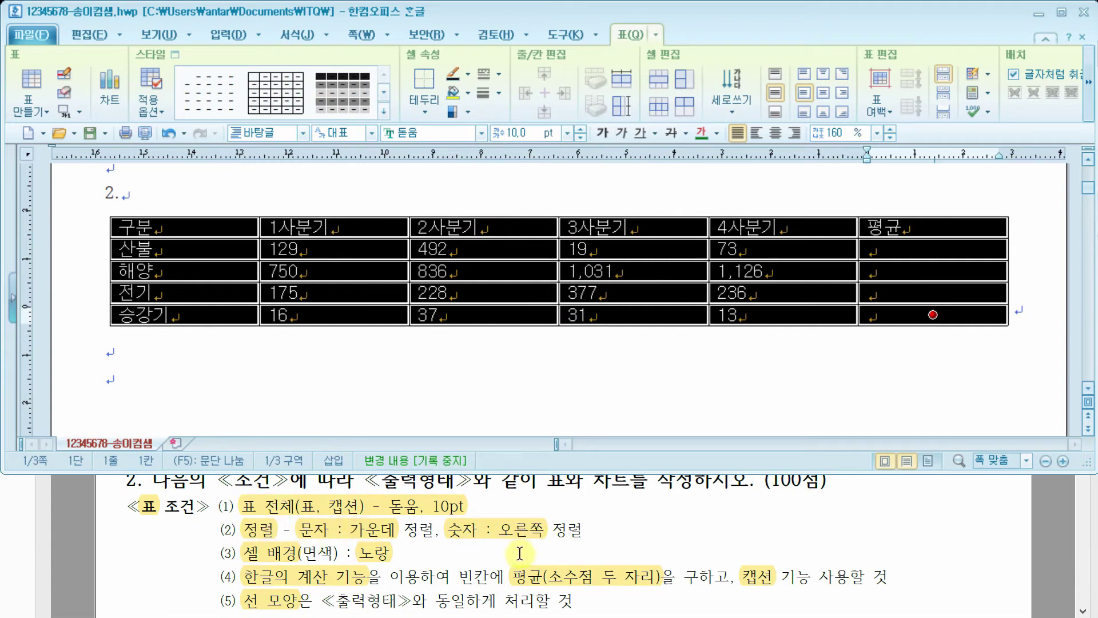
left_click(776, 134)
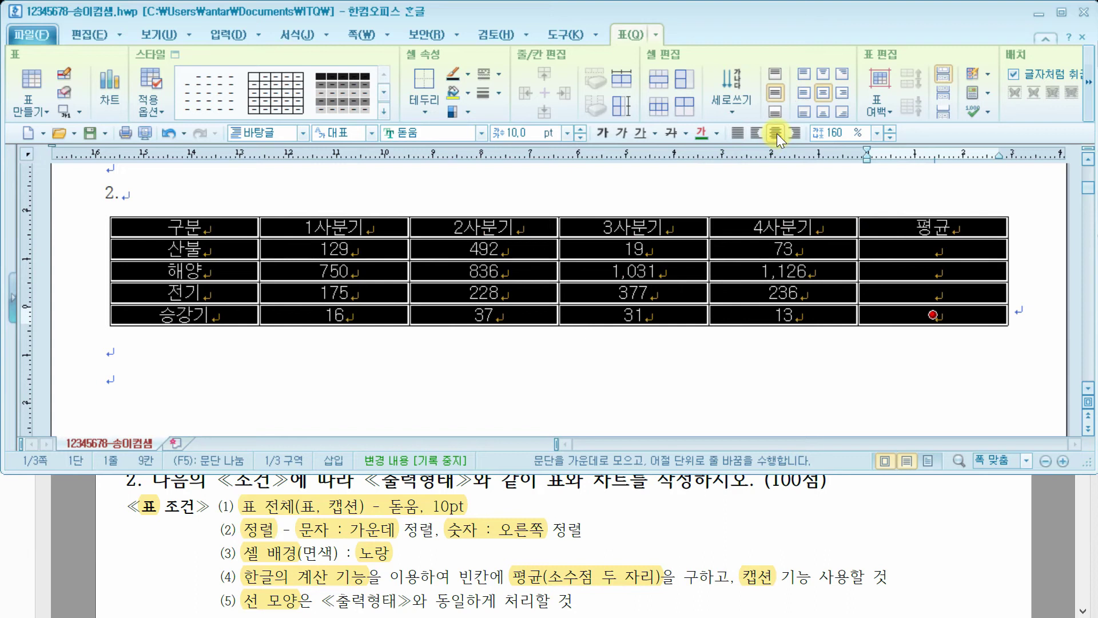
left_click(408, 360)
Right-align the number cells from 1사분기 through 평균 in all rows below the header.
left_click_drag(358, 249, 1004, 319)
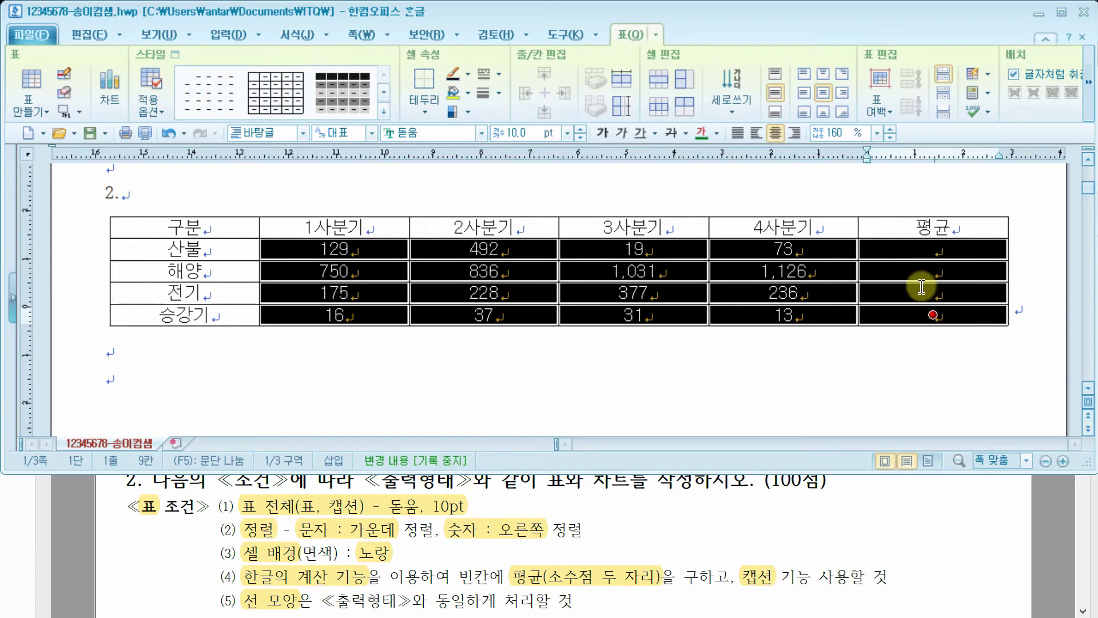
left_click(794, 136)
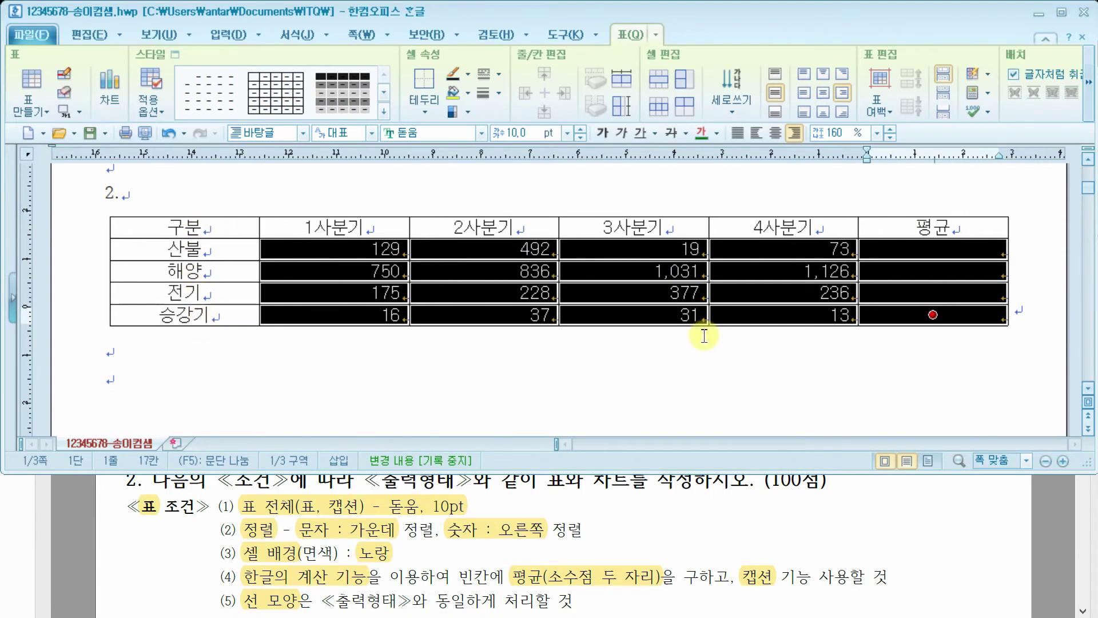
left_click(614, 375)
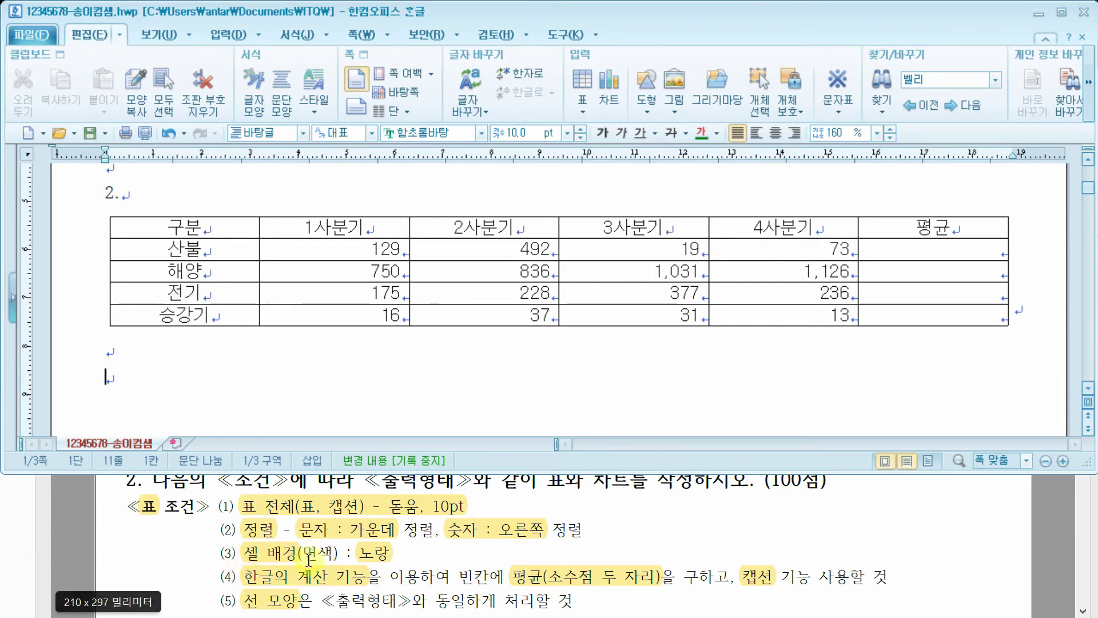
Examine the sample table's cell shading in the exam PDF and return to the Hangul document.
left_click(738, 529)
scroll(738, 529, "down", 3)
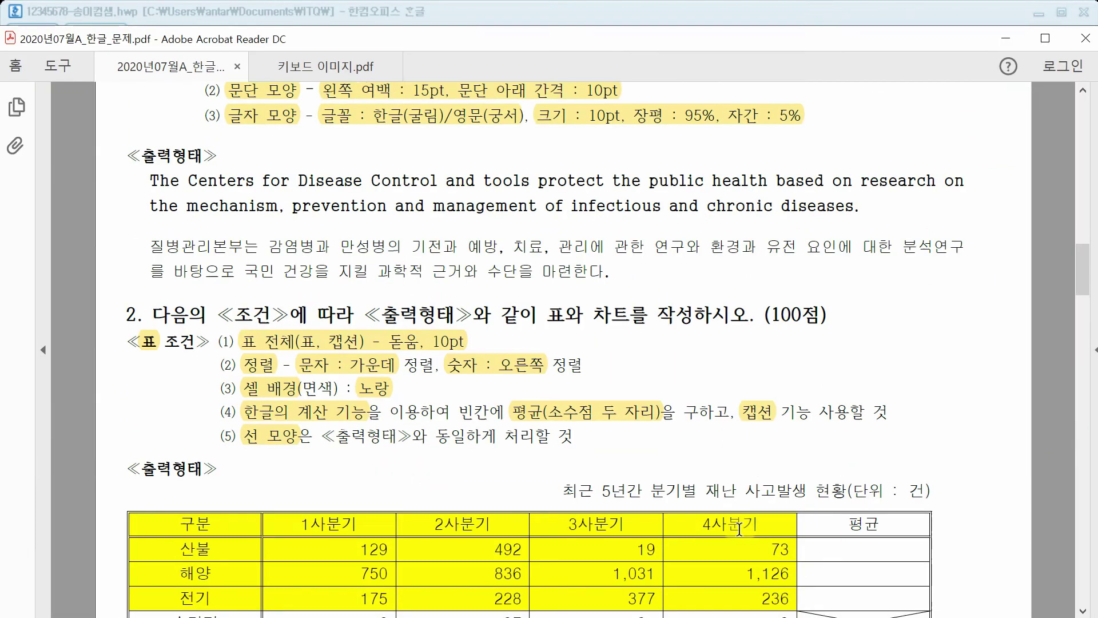
scroll(738, 530, "down", 1)
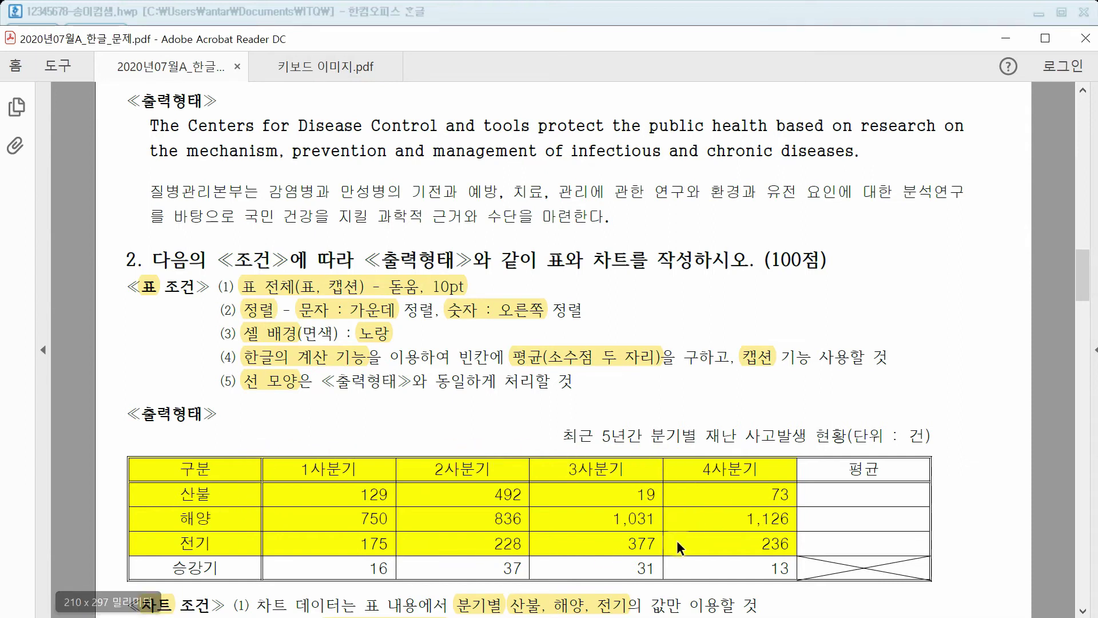
left_click(654, 16)
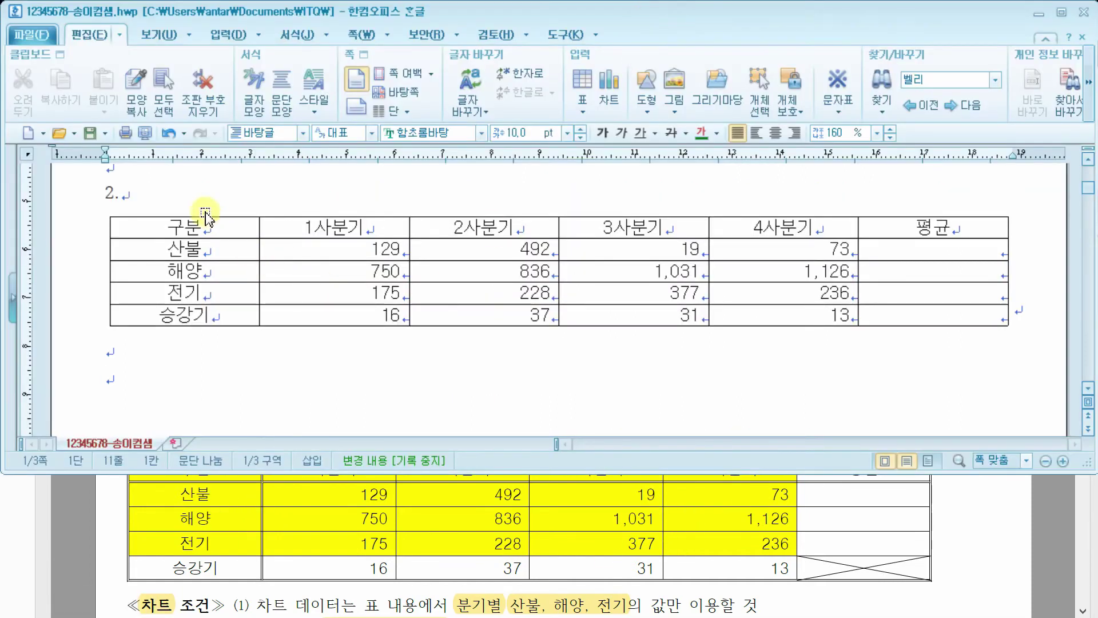
Fill the cells from 구분 through 4사분기 in the header, 산불, 해양 and 전기 rows with yellow.
left_click_drag(194, 226, 849, 289)
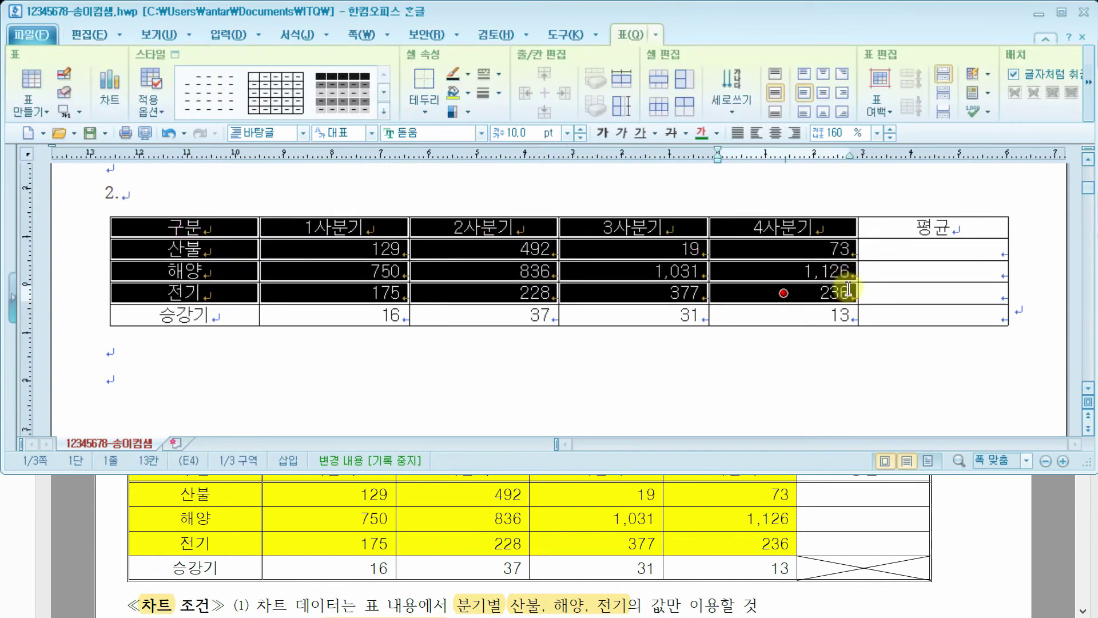
left_click(468, 91)
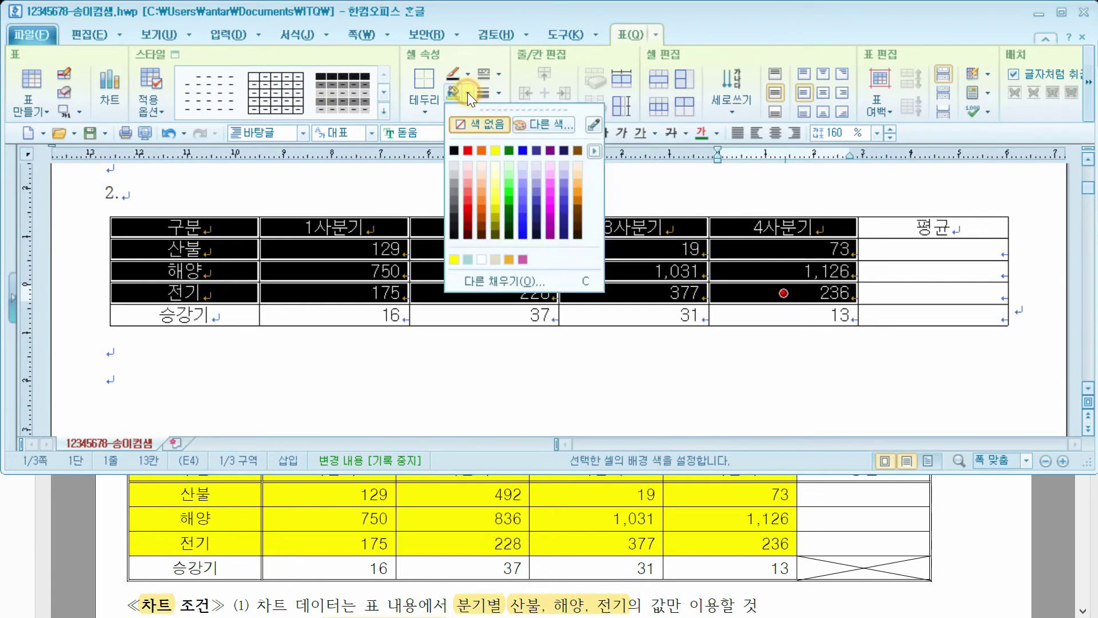
left_click(495, 151)
left_click(738, 366)
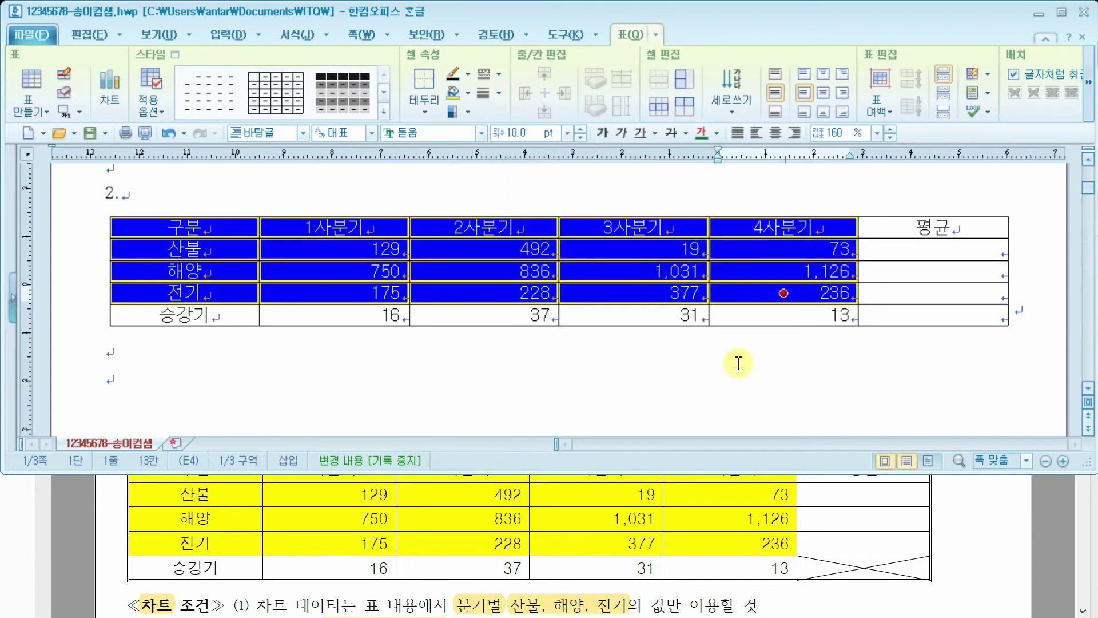
Calculate the row averages for 산불, 해양 and 전기 into the 평균 column with the block average function.
left_click(979, 499)
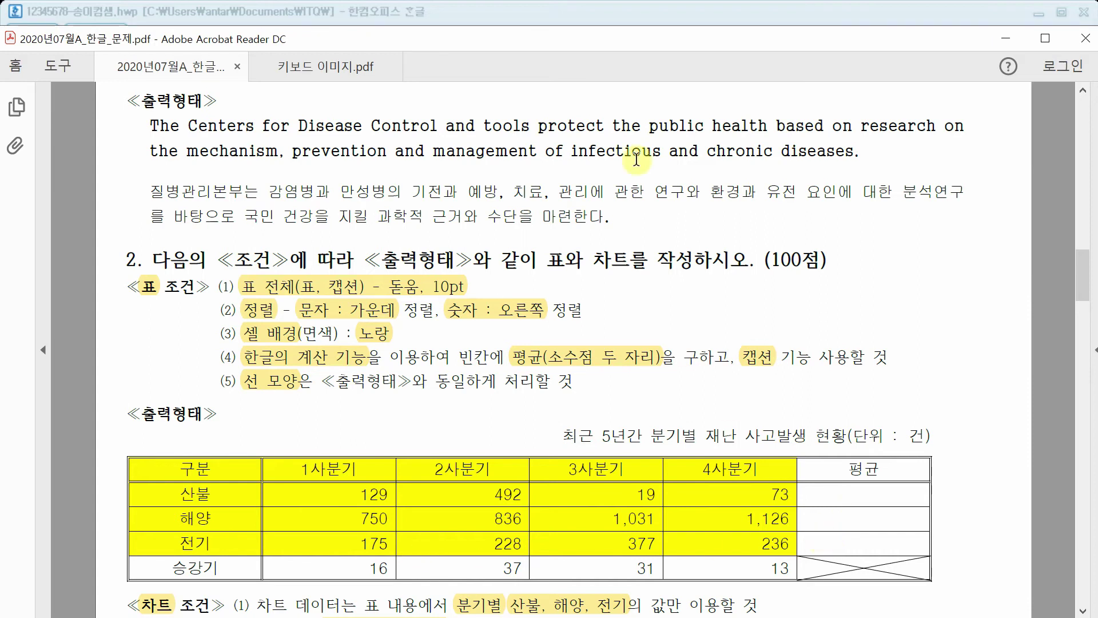
left_click(628, 13)
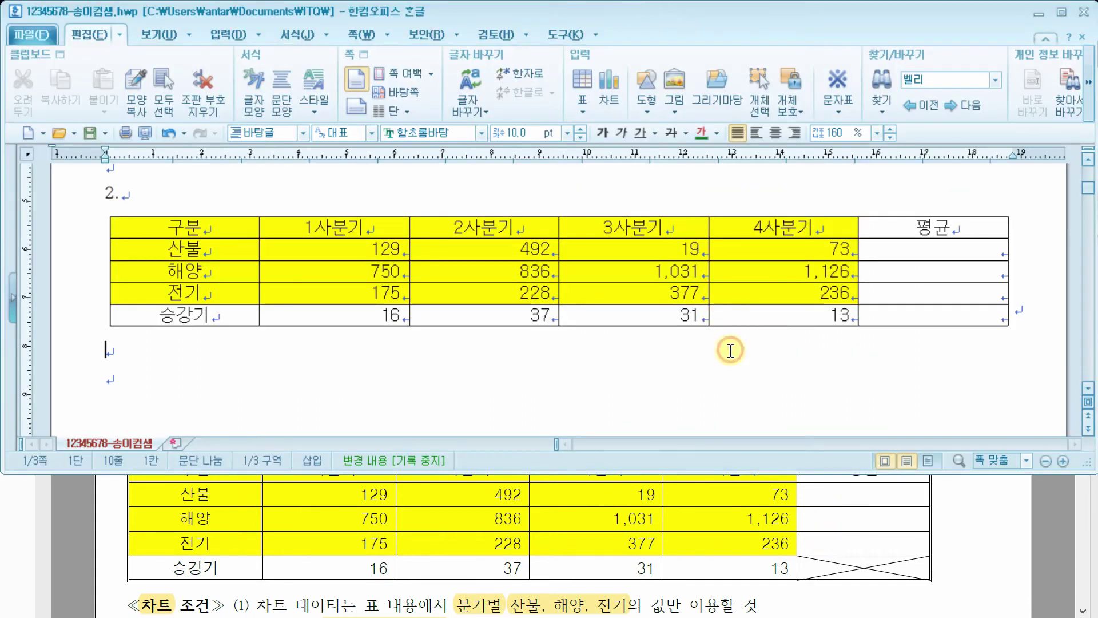
left_click_drag(340, 250, 975, 293)
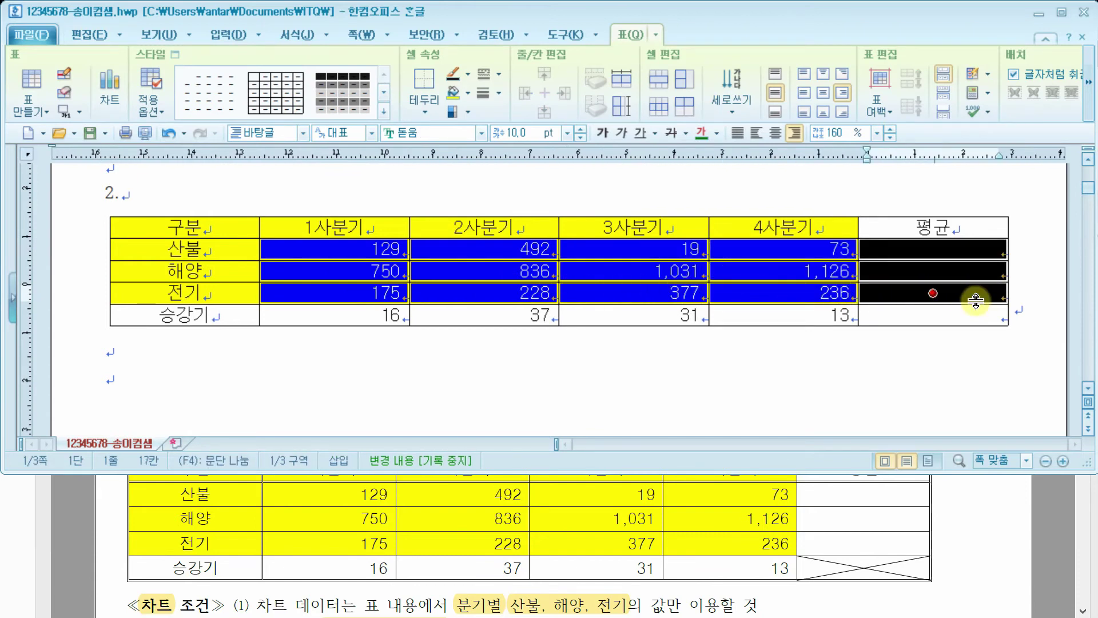
right_click(924, 372)
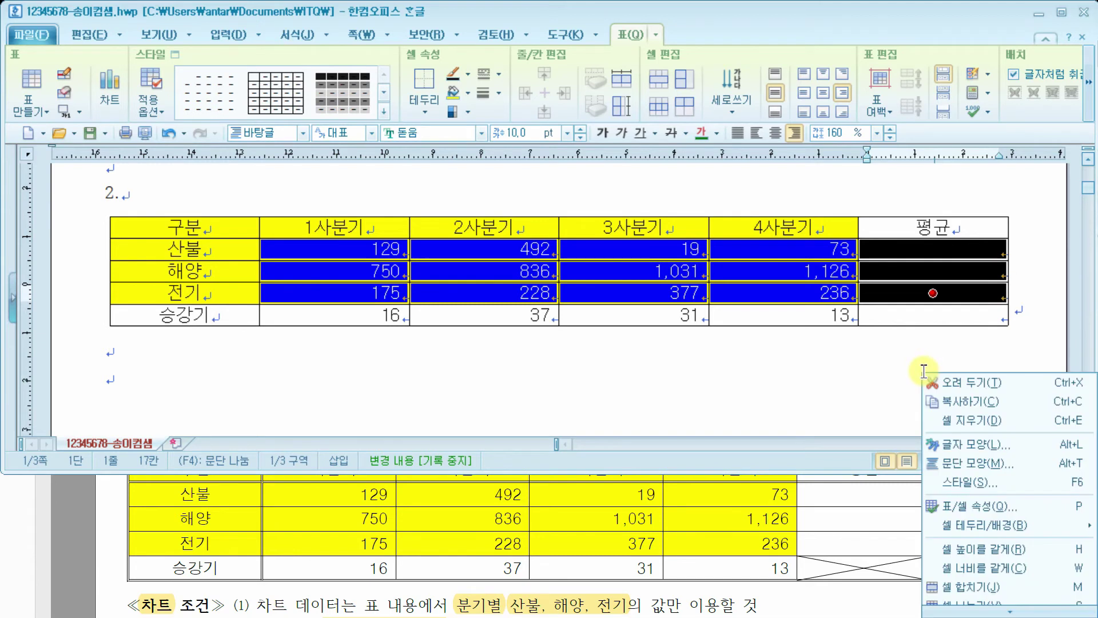
mouse_move(979, 611)
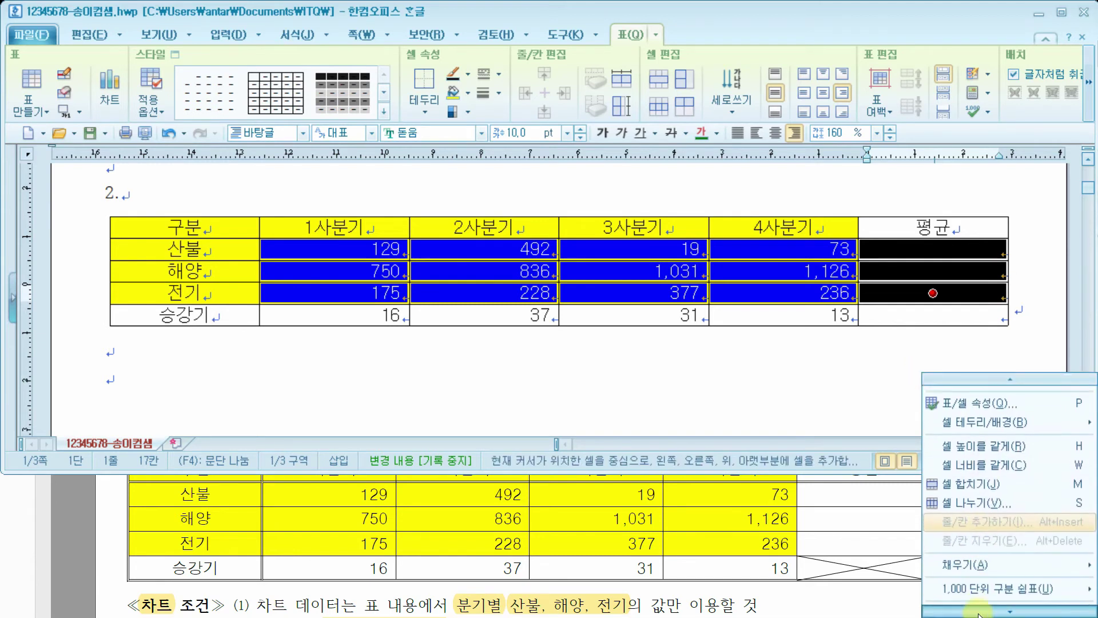
mouse_move(984, 582)
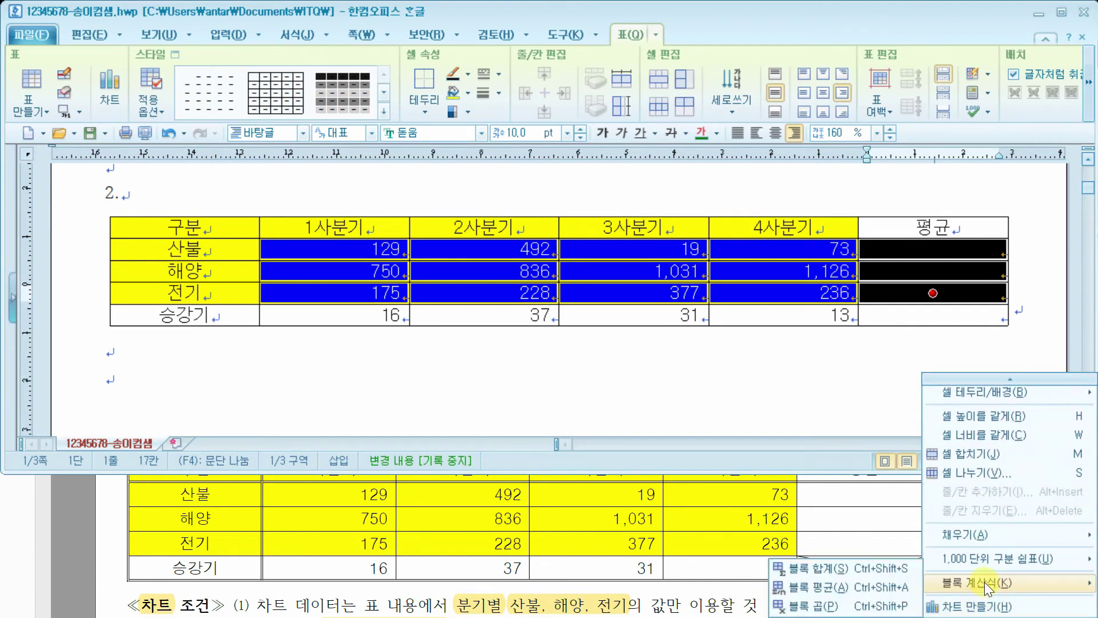
left_click(886, 585)
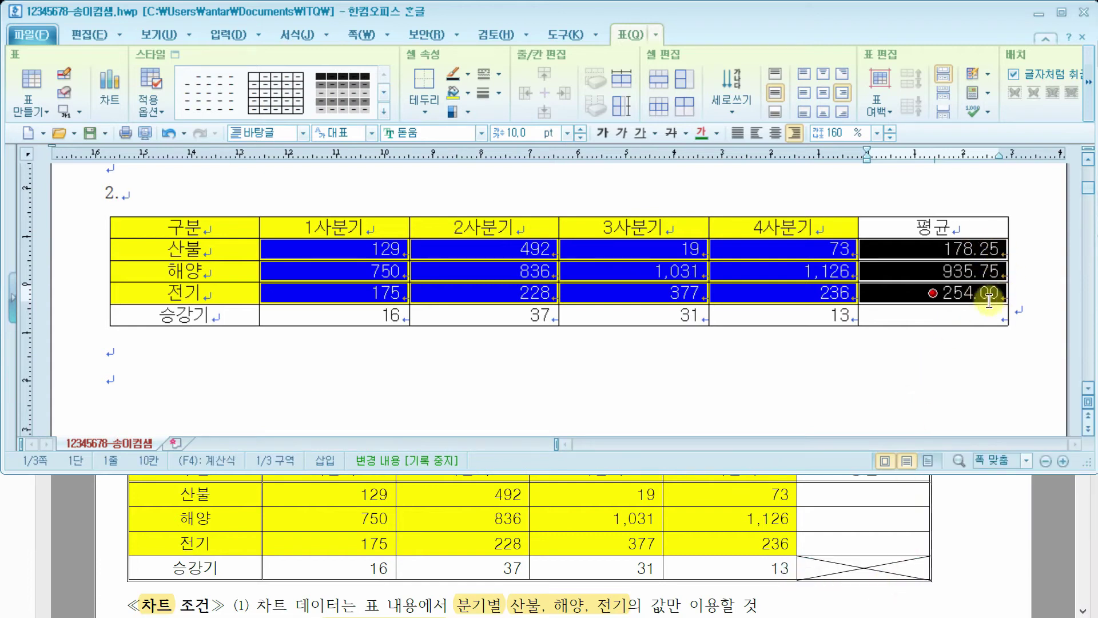
left_click(963, 360)
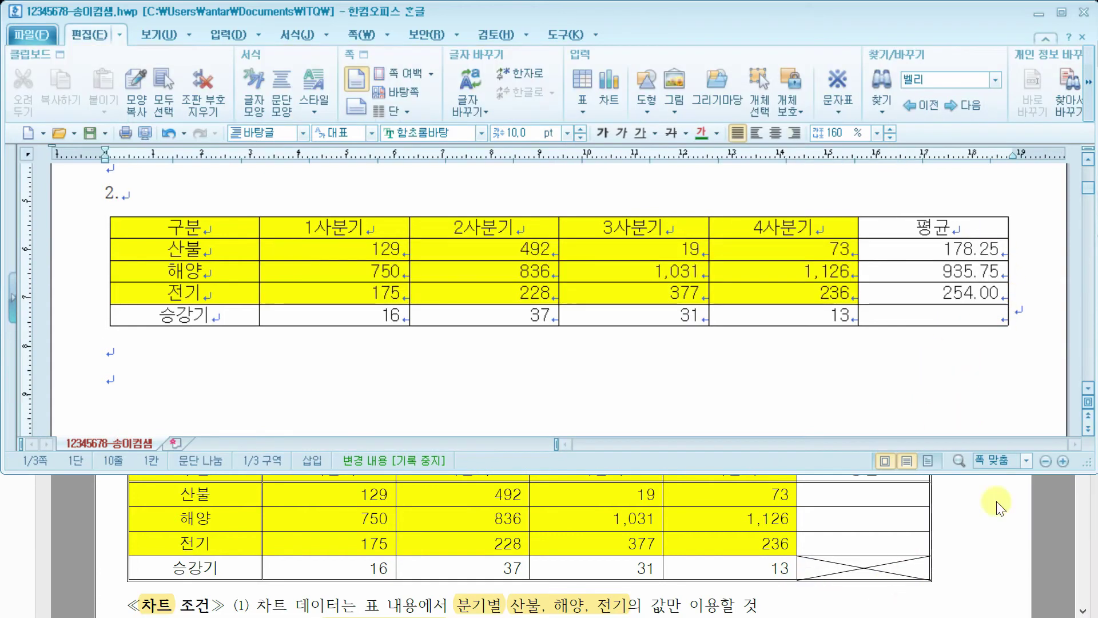
Check the caption requirement in the exam PDF and add a caption above the quarterly accident table.
left_click(1000, 516)
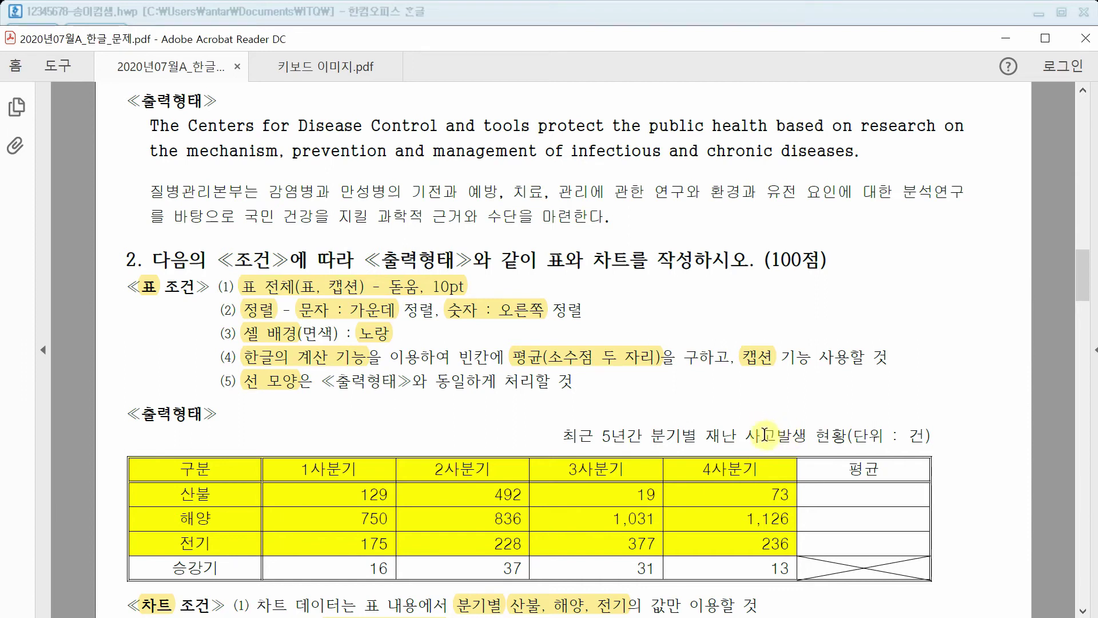
left_click(1083, 90)
left_click(1083, 90)
left_click(1083, 90)
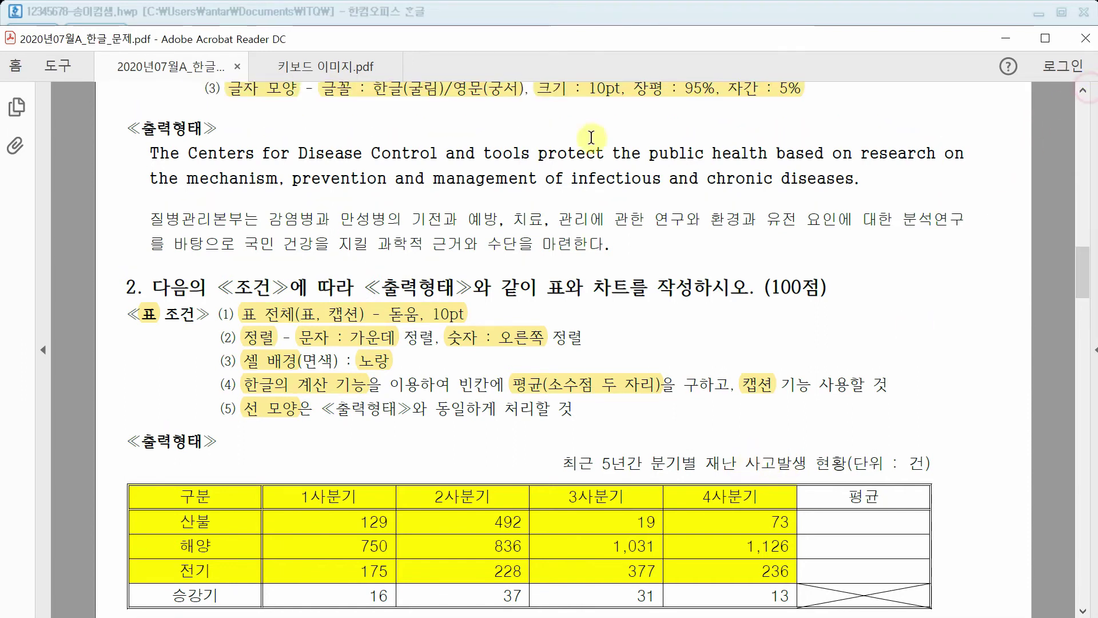
left_click(514, 13)
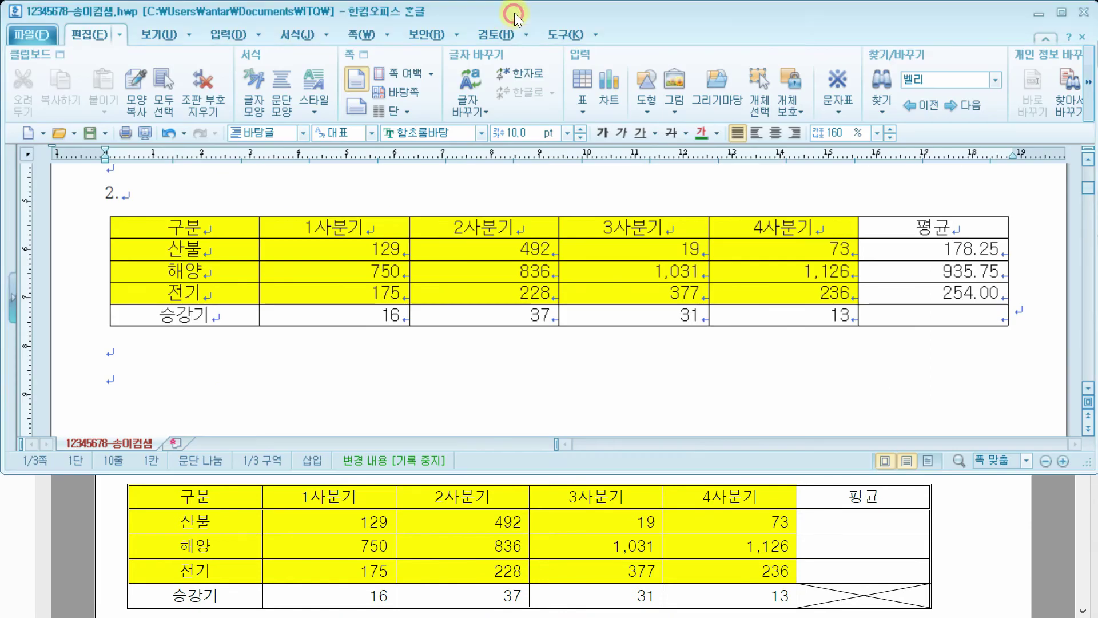
double_click(468, 213)
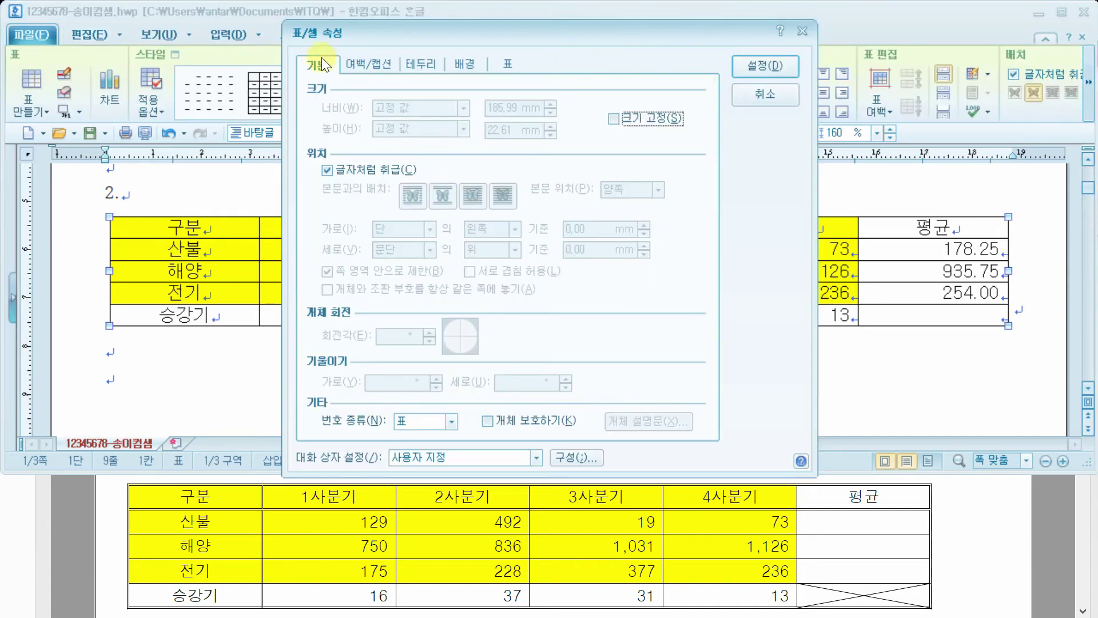
left_click(369, 60)
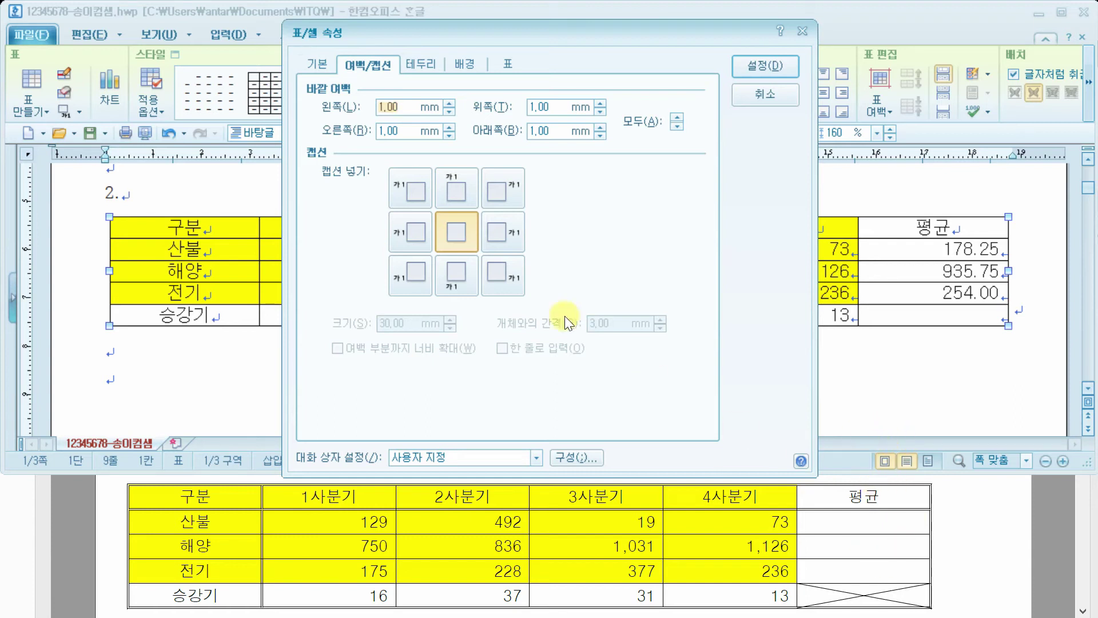
left_click(462, 176)
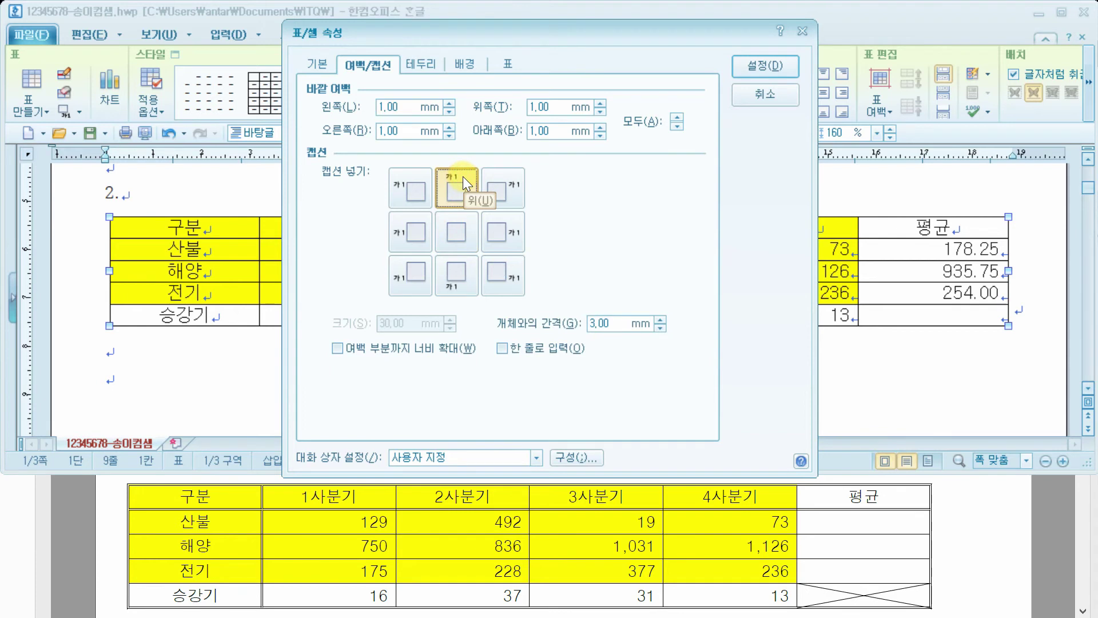
left_click(754, 68)
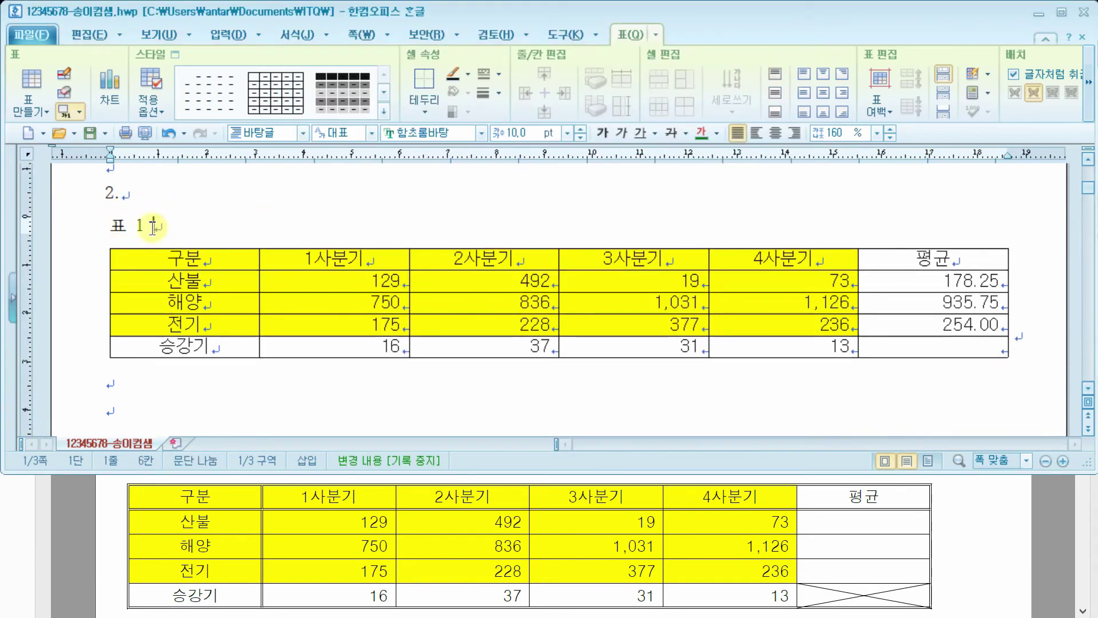
Set the table caption to the 돋움 font and right-align it, keeping the sample caption in the exam PDF in view.
left_click(111, 507)
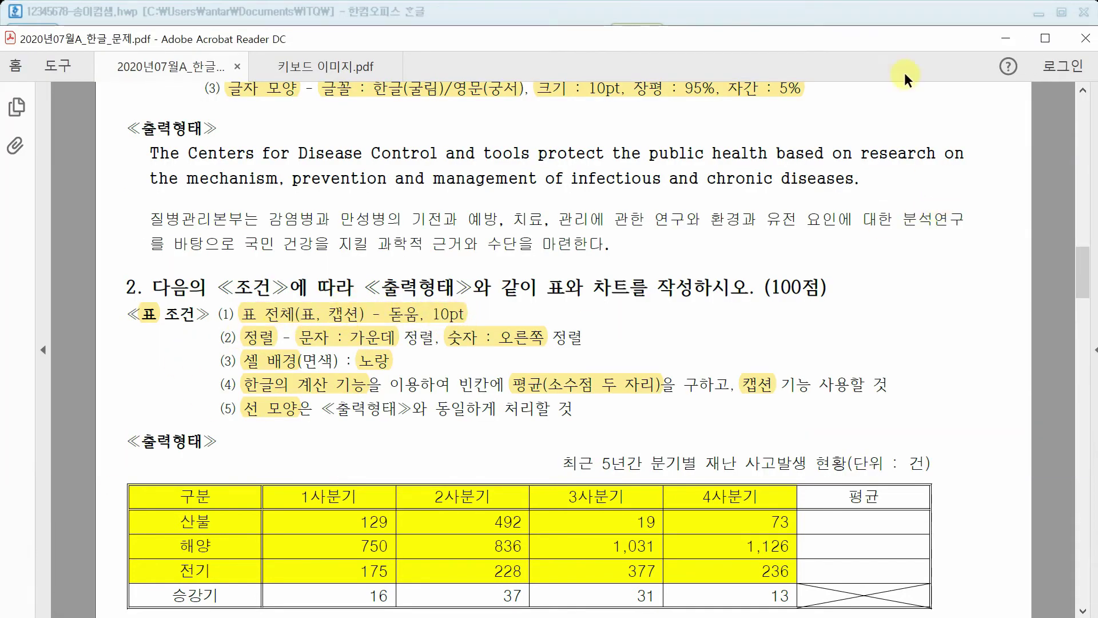
left_click(895, 13)
left_click_drag(747, 472, 748, 441)
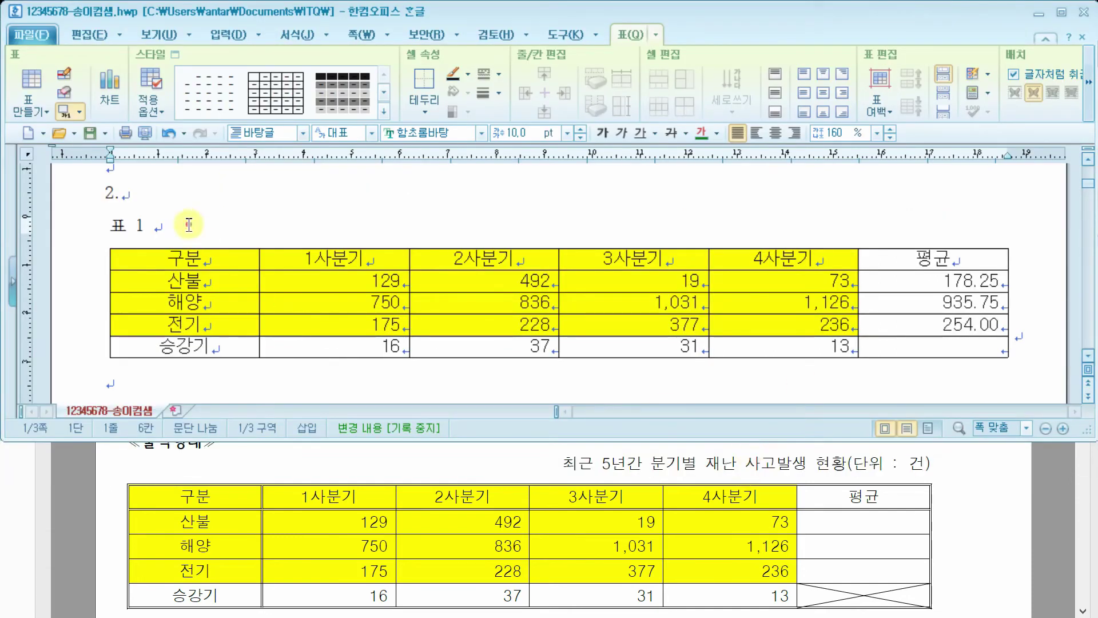
left_click_drag(189, 224, 83, 229)
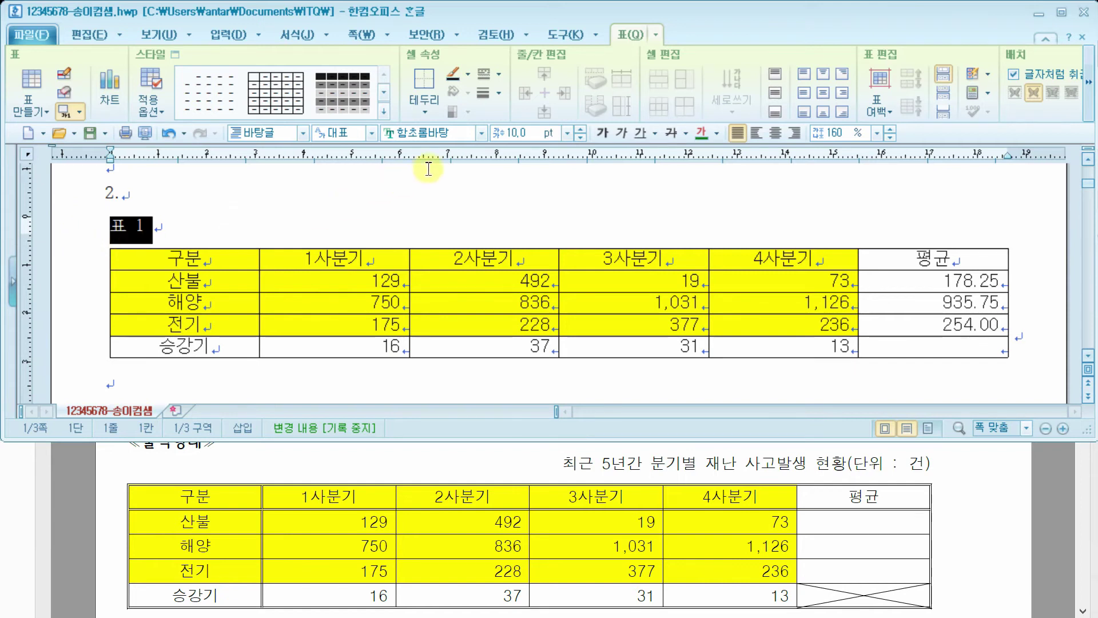
left_click(434, 133)
type("돋움")
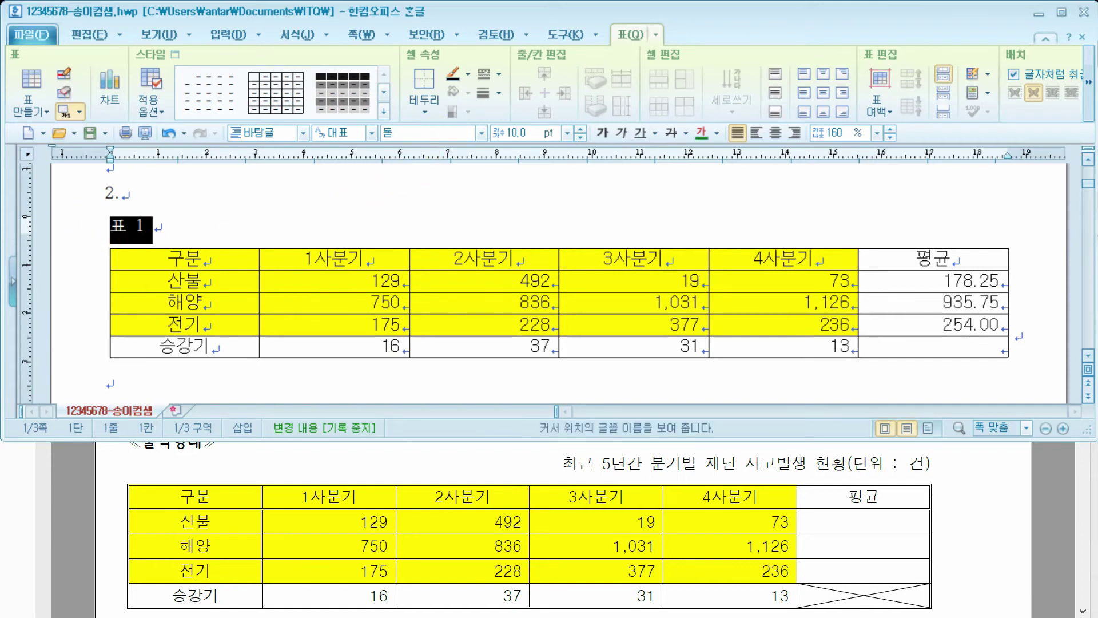
key("Return")
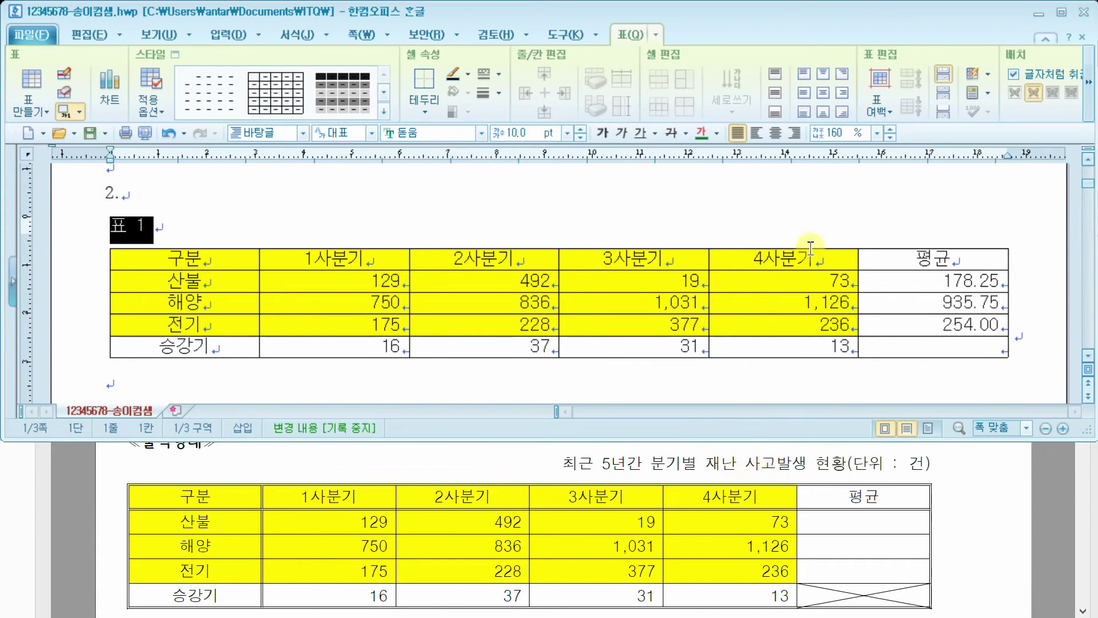
left_click(795, 134)
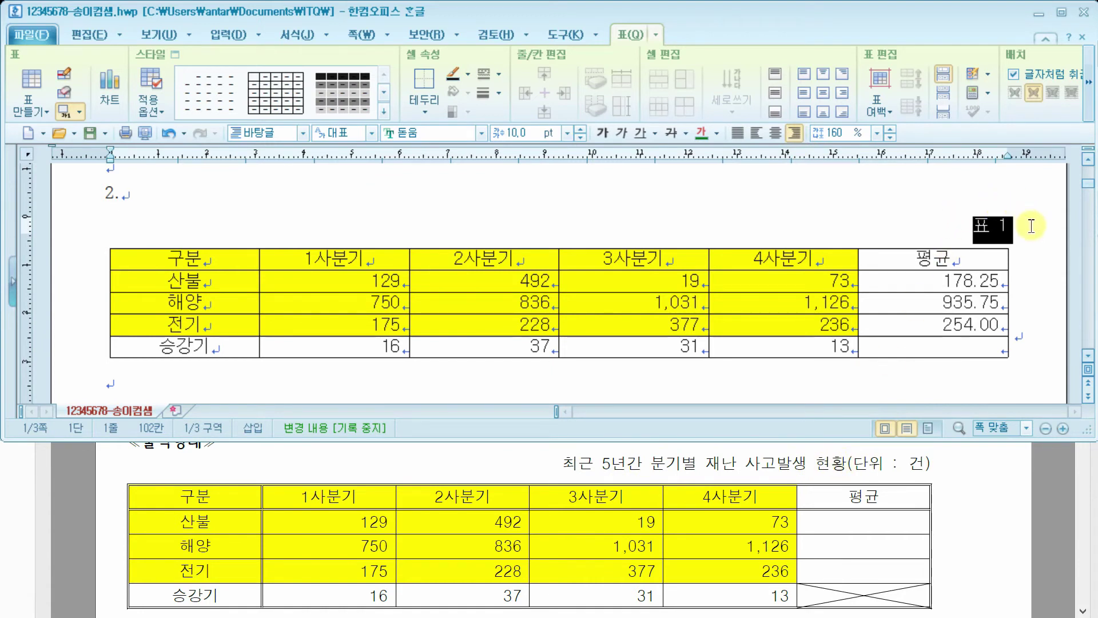
Replace the caption text with "최근 5년간 분기별 재난 사고발생 현황(단위 : 건)".
type("최근 5")
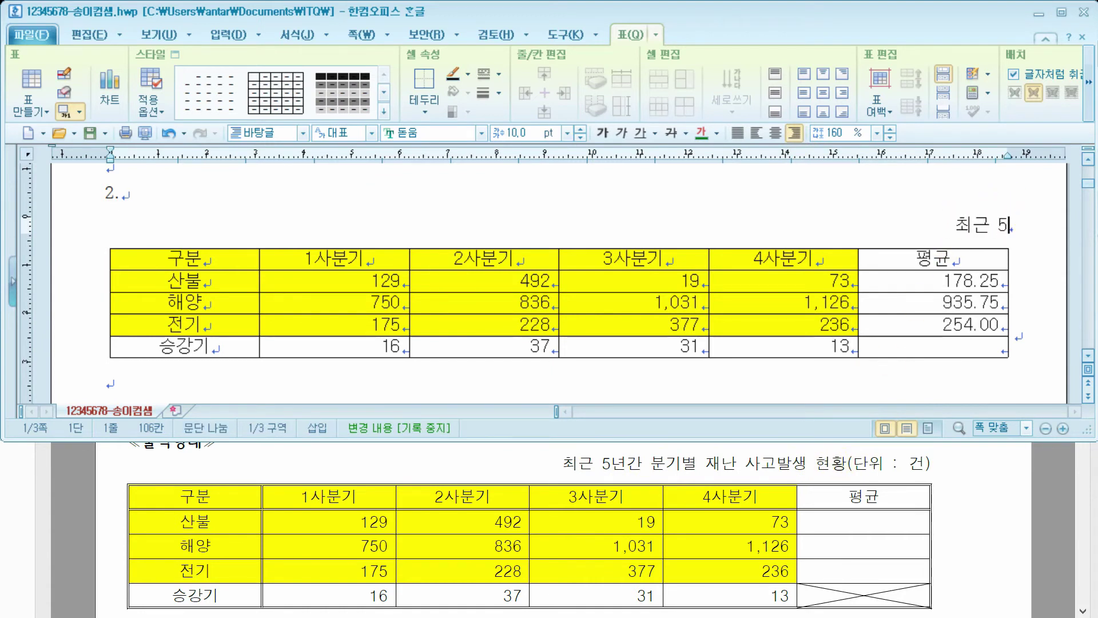
type("년간 분기별 재난 사고발")
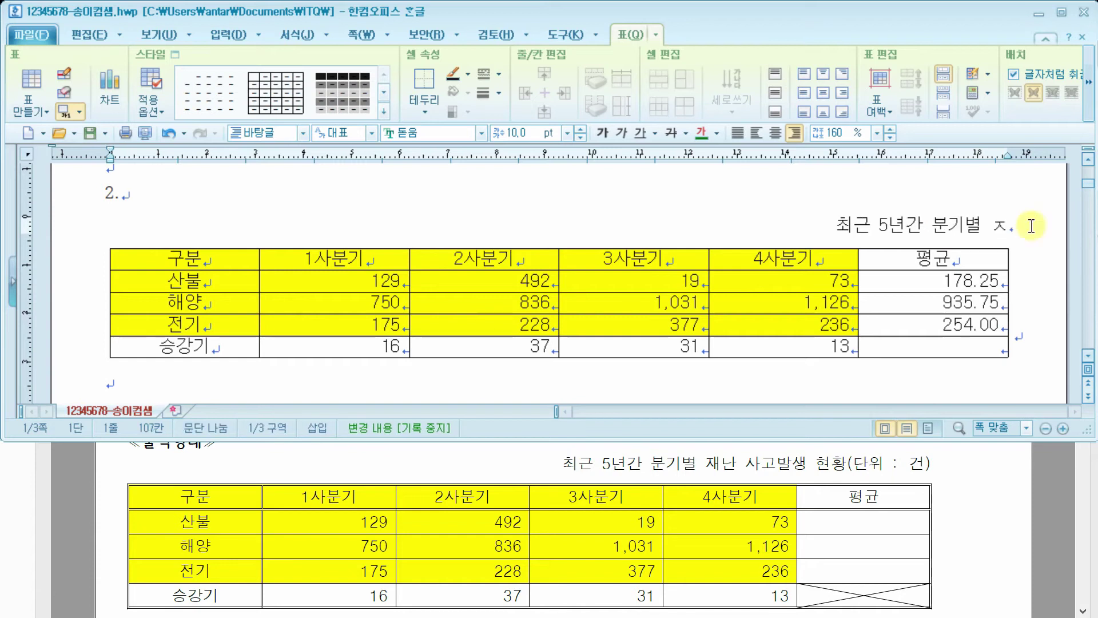
type("생 현황")
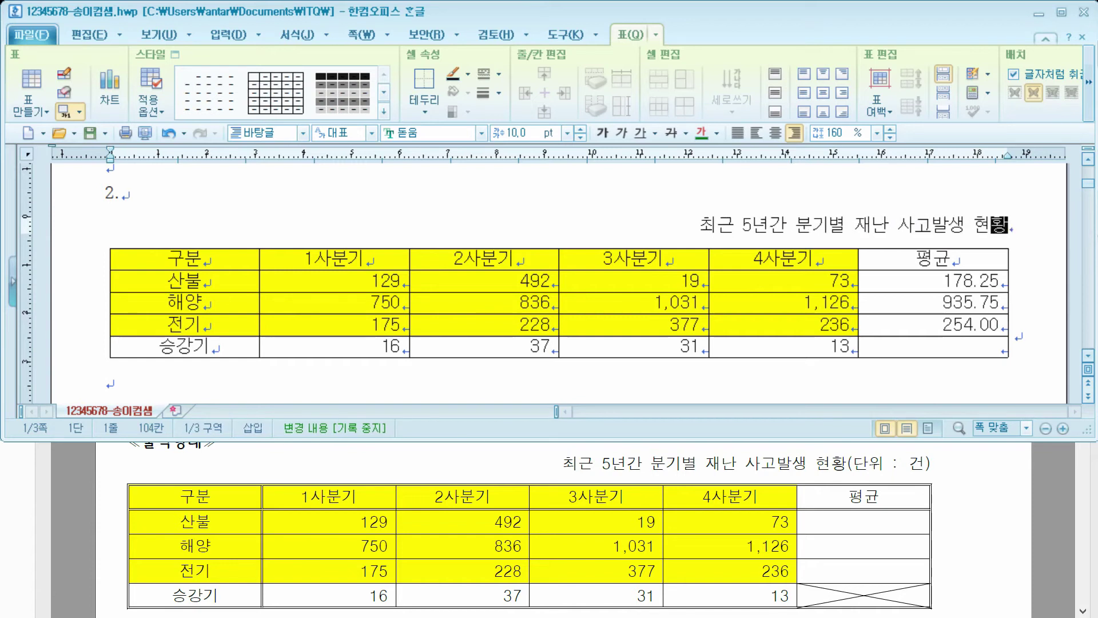
type("(단위 : 건)")
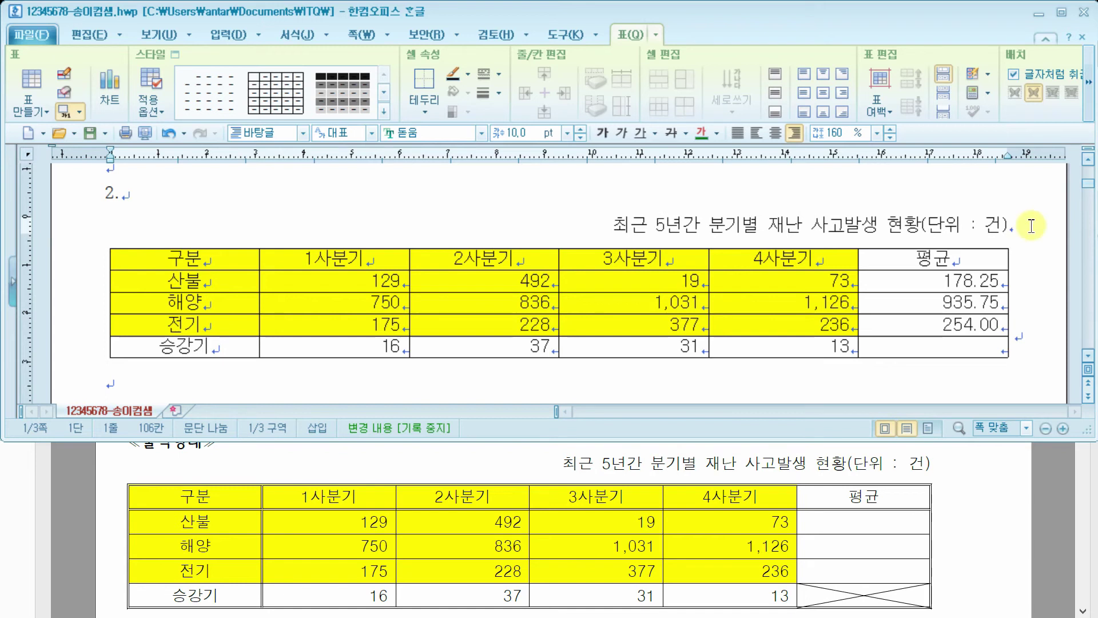
Check the sample table's lines in the exam PDF and apply a 0.5 mm double-line outside border to the whole table.
left_click(1029, 499)
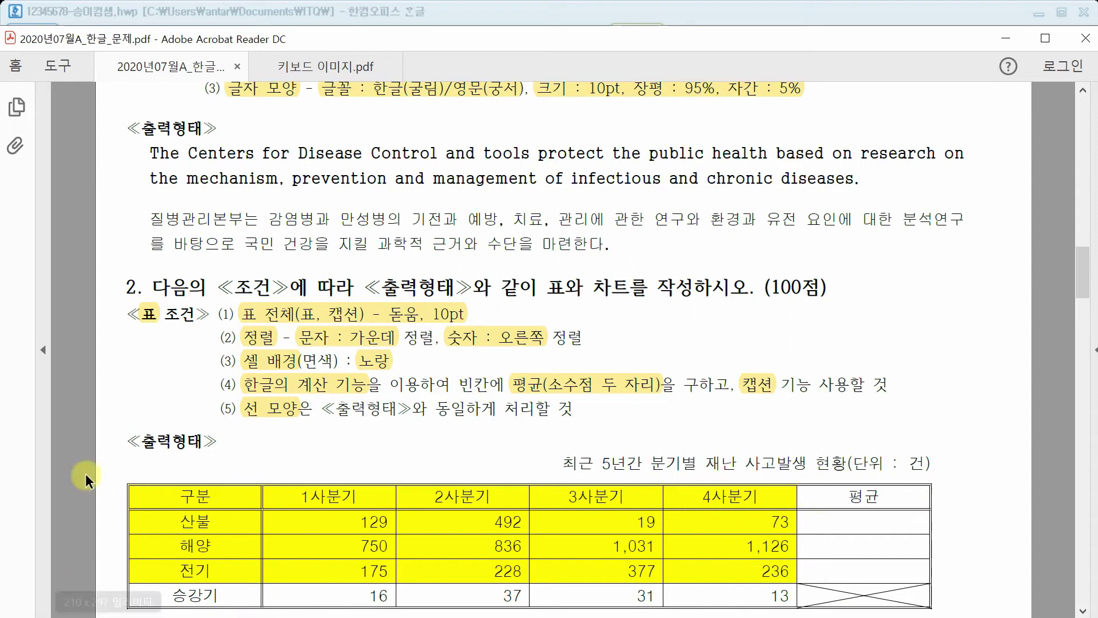
left_click(430, 12)
left_click(171, 260)
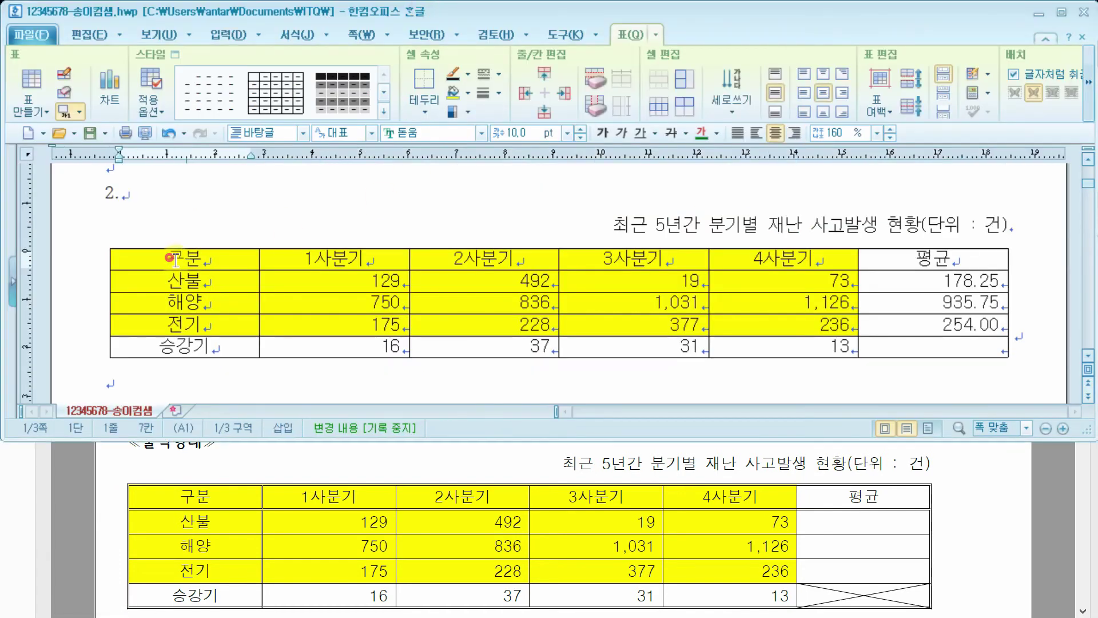
left_click_drag(171, 260, 917, 348)
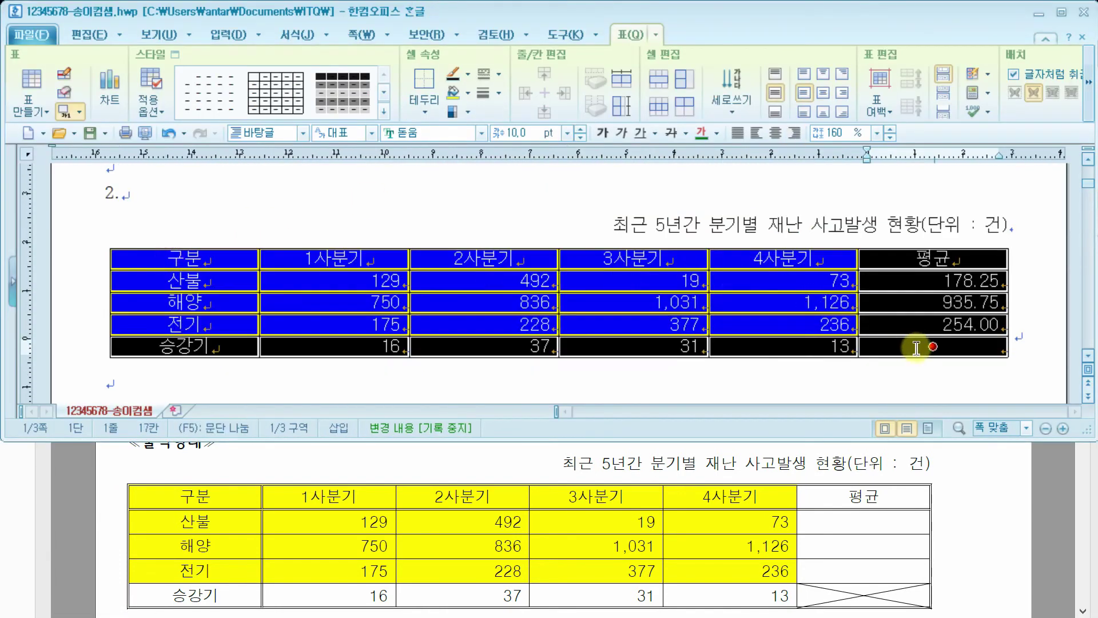
right_click(1034, 276)
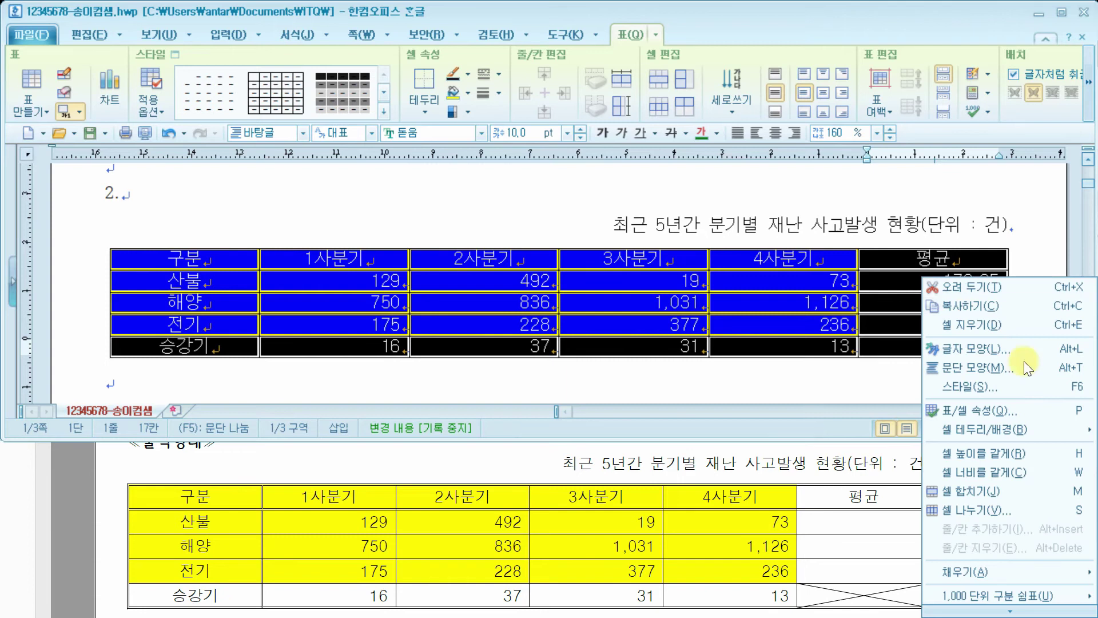
mouse_move(989, 432)
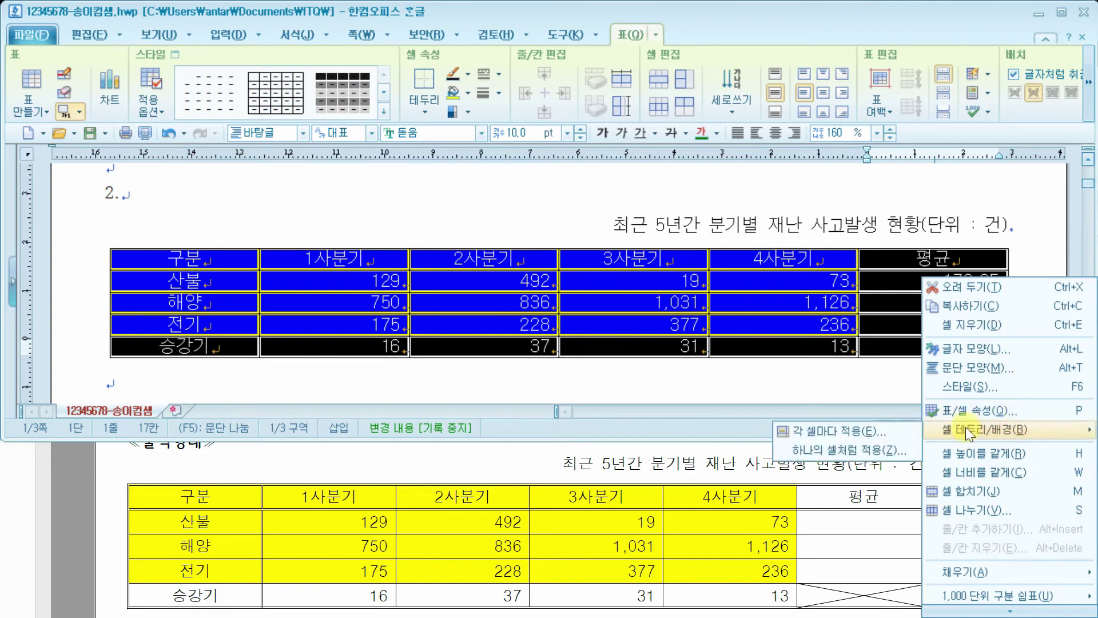
left_click(879, 432)
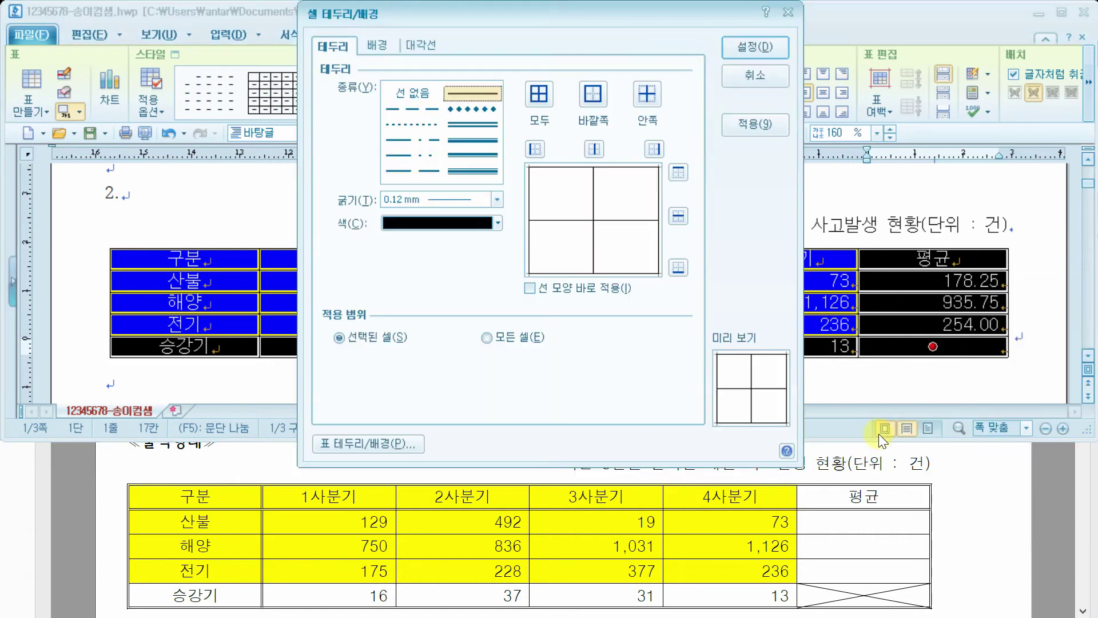
left_click(463, 124)
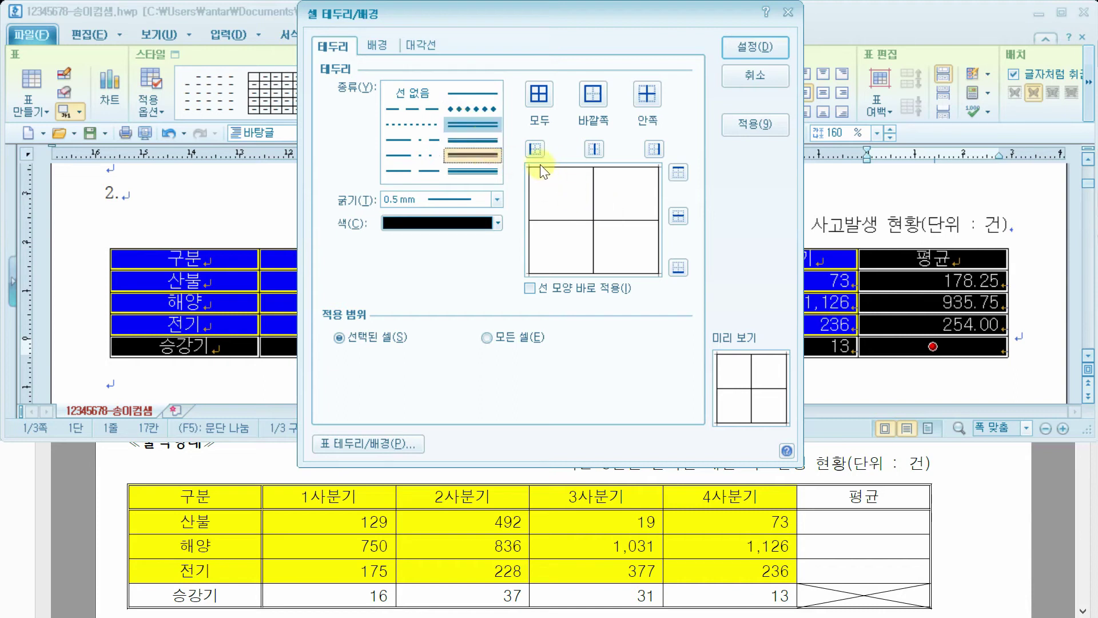
left_click(592, 91)
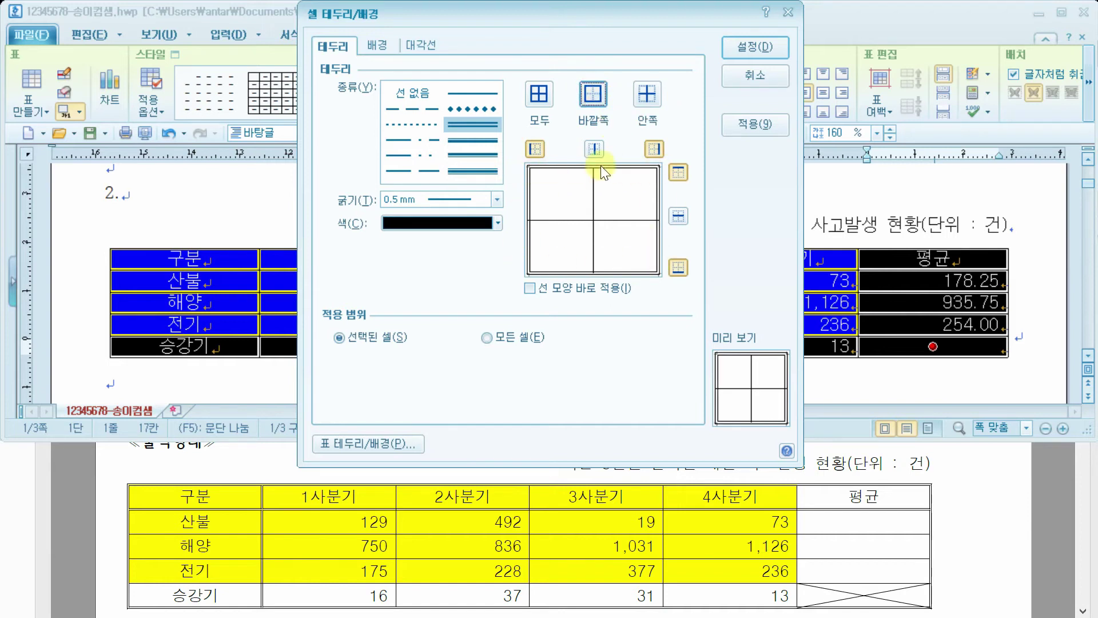
left_click(734, 48)
left_click(764, 195)
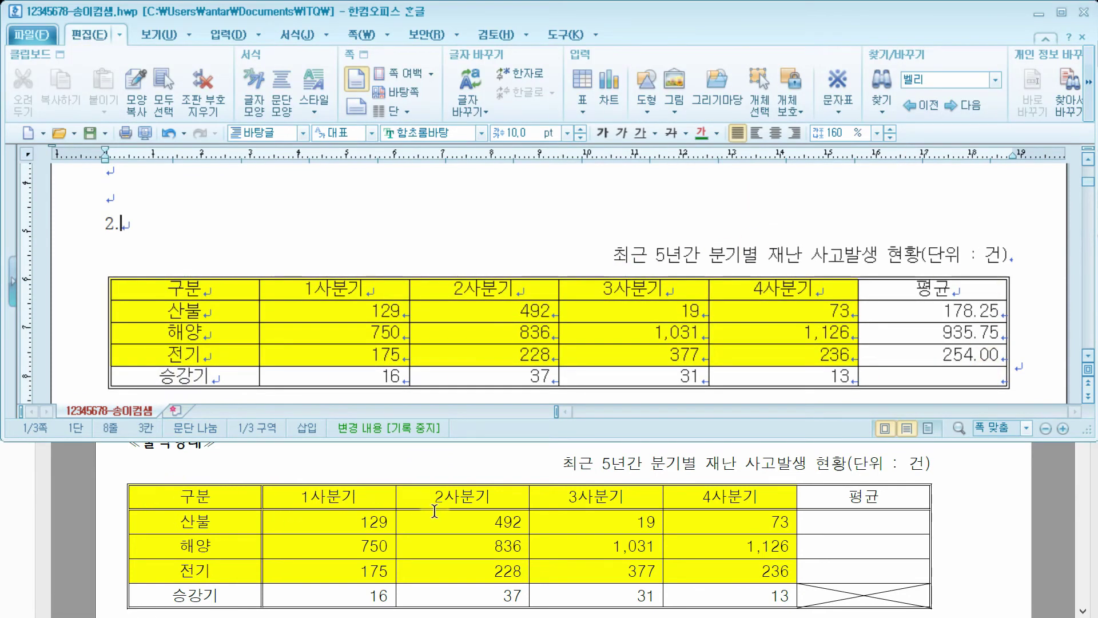
Apply a 0.5 mm double line to the bottom border of the accident table's header row.
left_click(139, 289)
left_click_drag(217, 290, 932, 289)
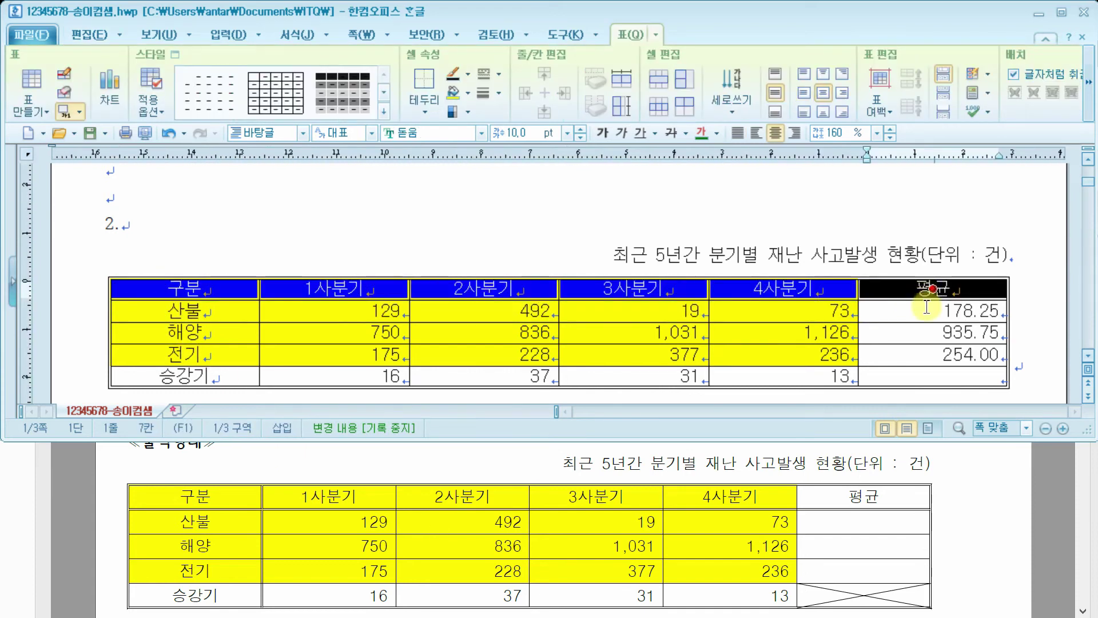
right_click(540, 199)
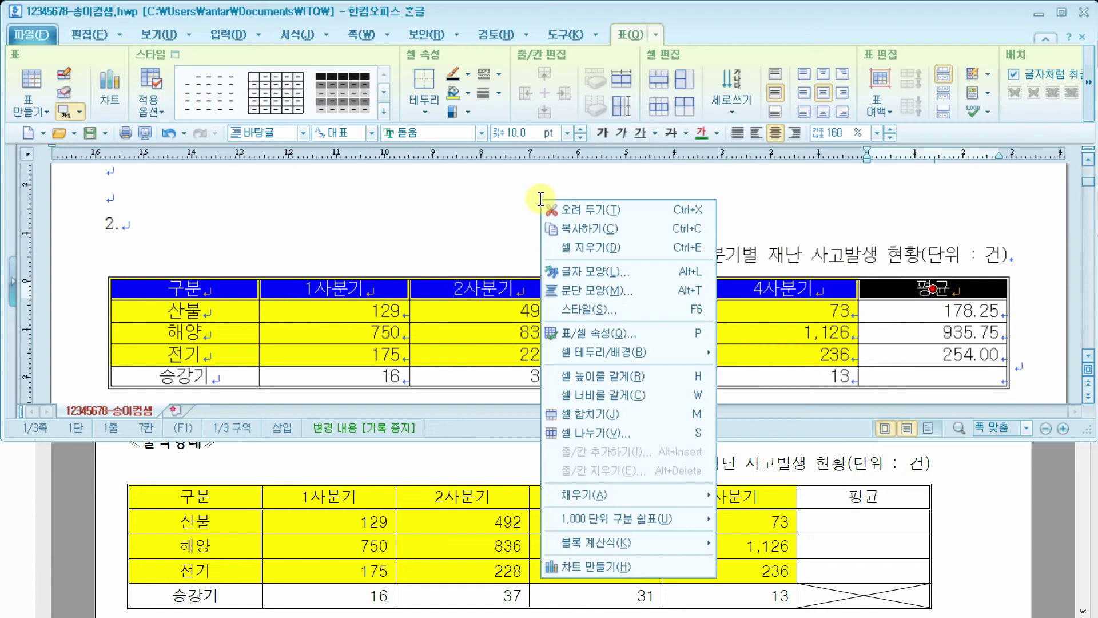
mouse_move(613, 355)
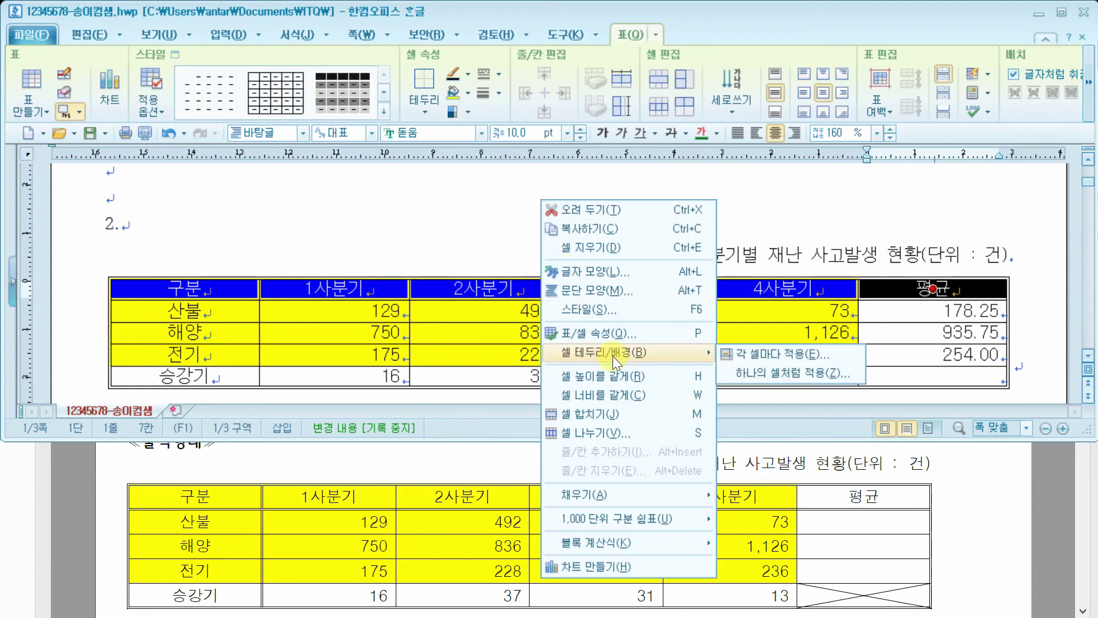
left_click(776, 353)
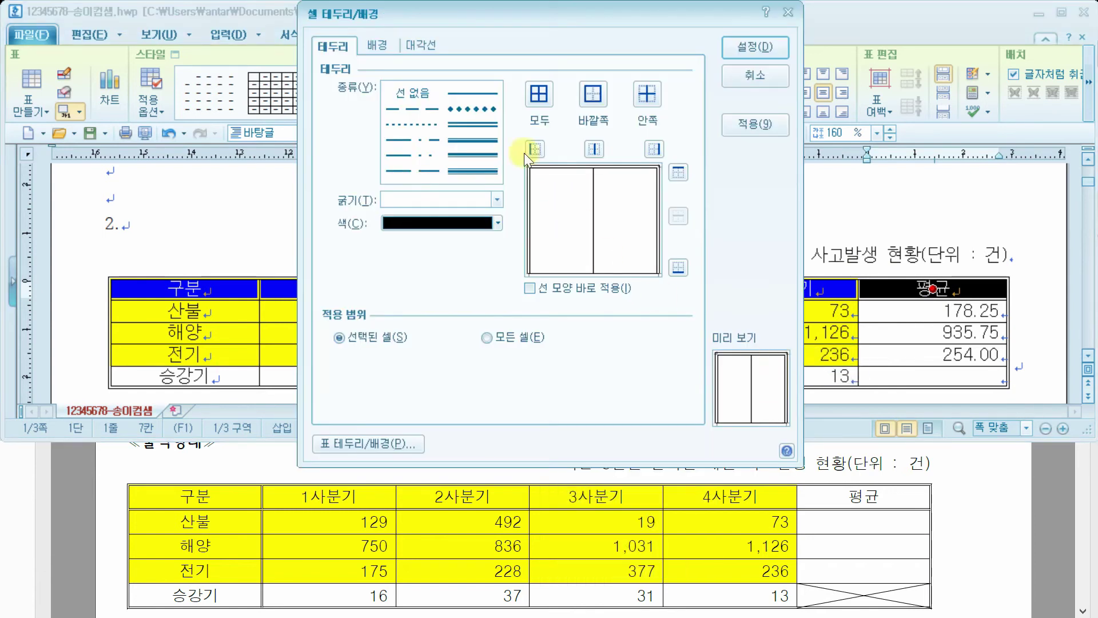
left_click(484, 121)
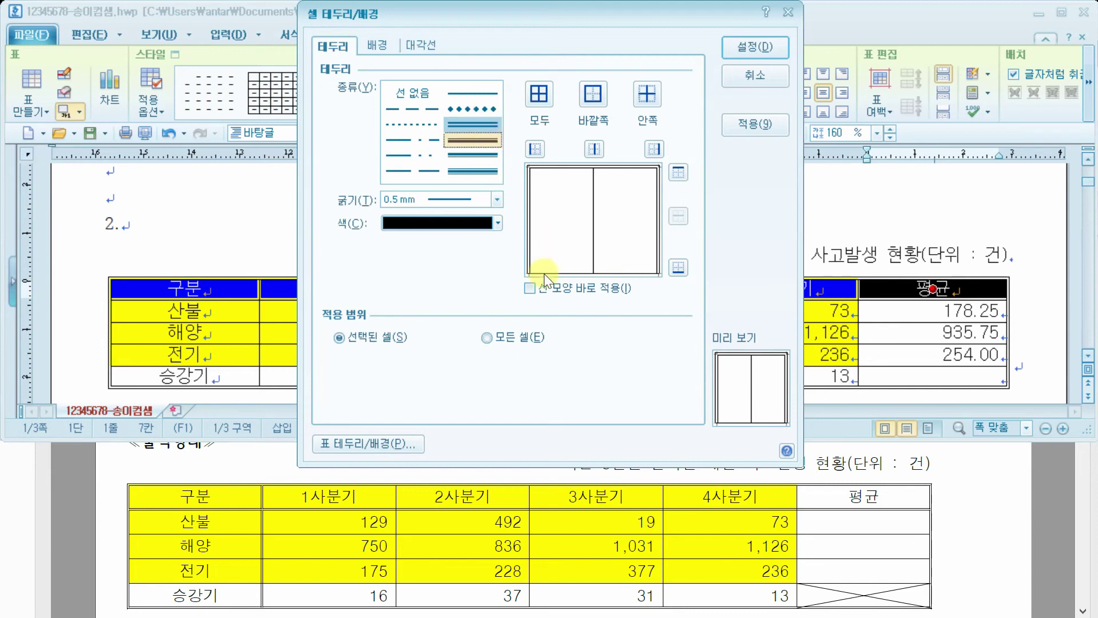
left_click(679, 265)
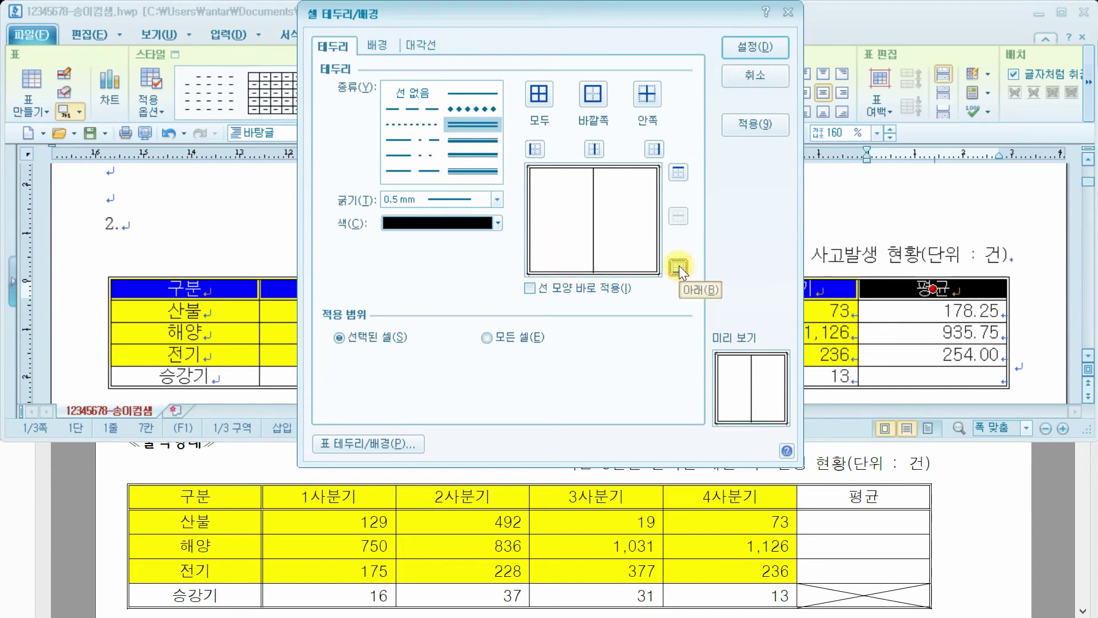
left_click(754, 49)
left_click(372, 249)
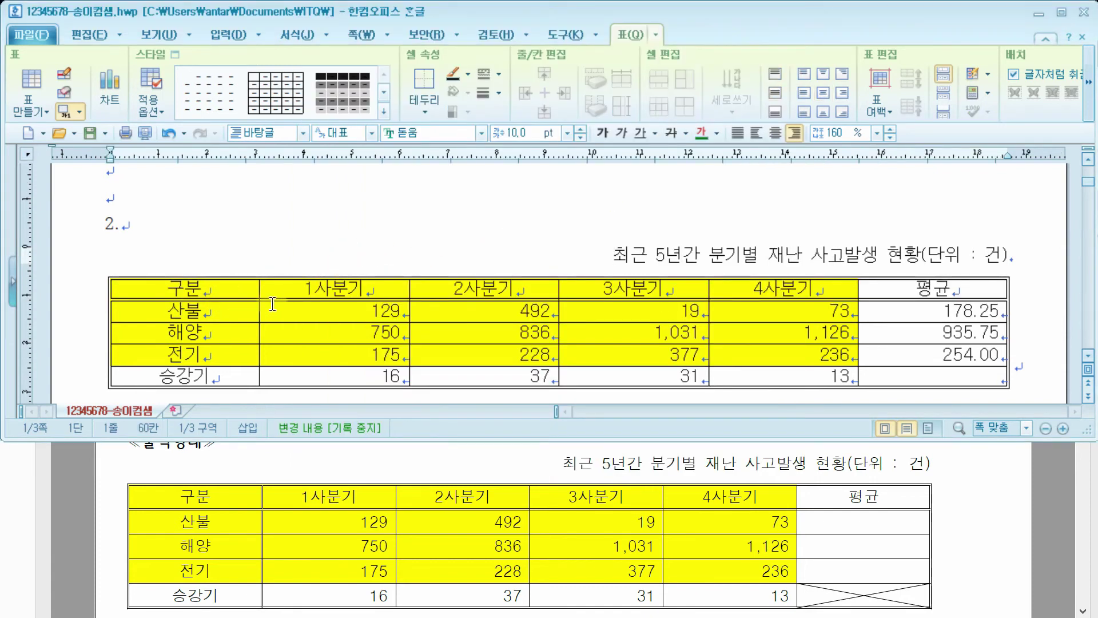
Apply a 0.5 mm double line to the right border of the table's 구분 column, matching the sample in the exam PDF.
left_click(264, 487)
left_click_drag(200, 287, 199, 381)
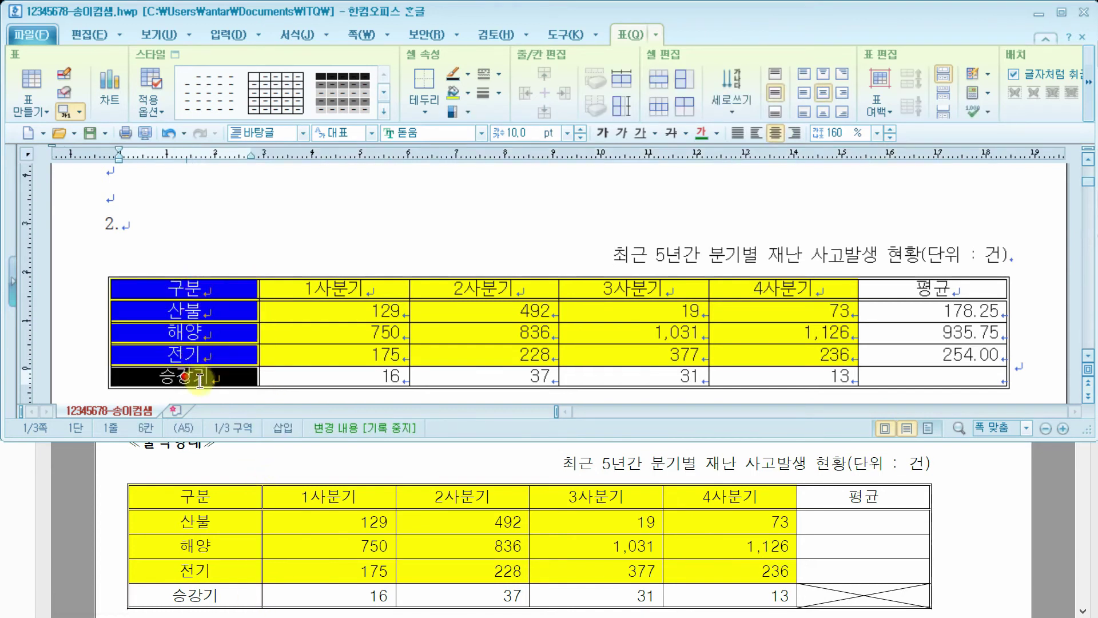
right_click(259, 211)
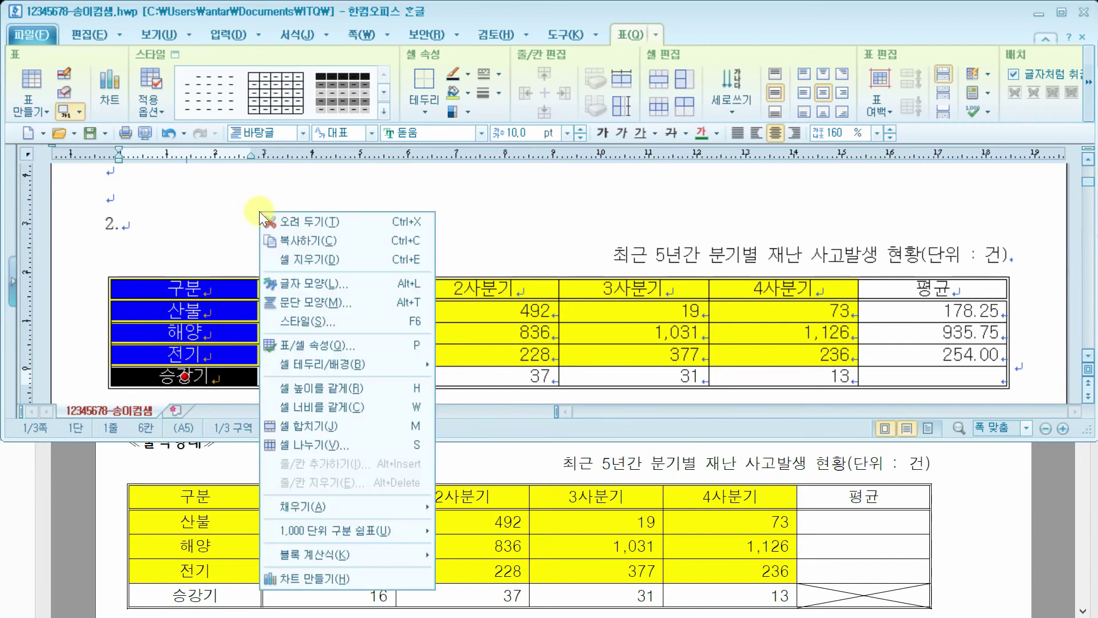
mouse_move(314, 370)
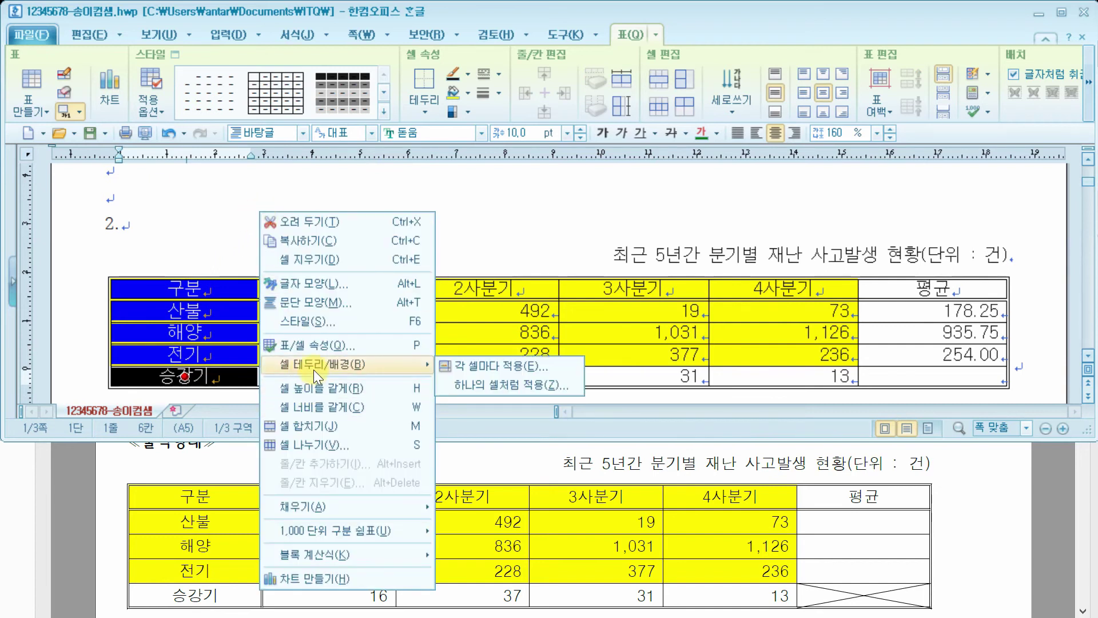
left_click(462, 368)
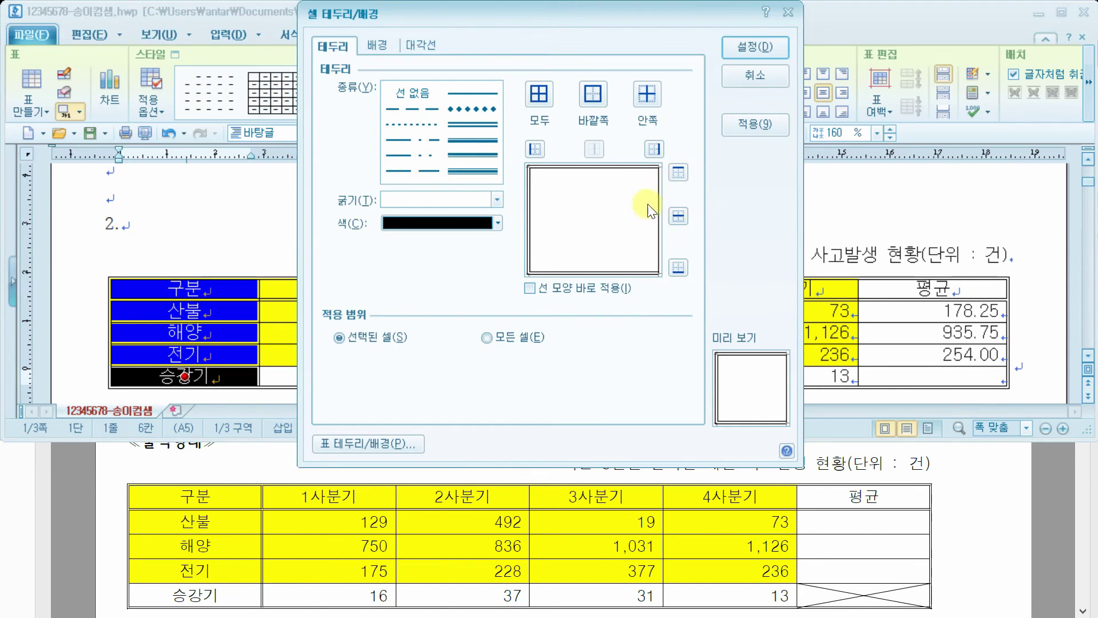
left_click(466, 121)
left_click(657, 147)
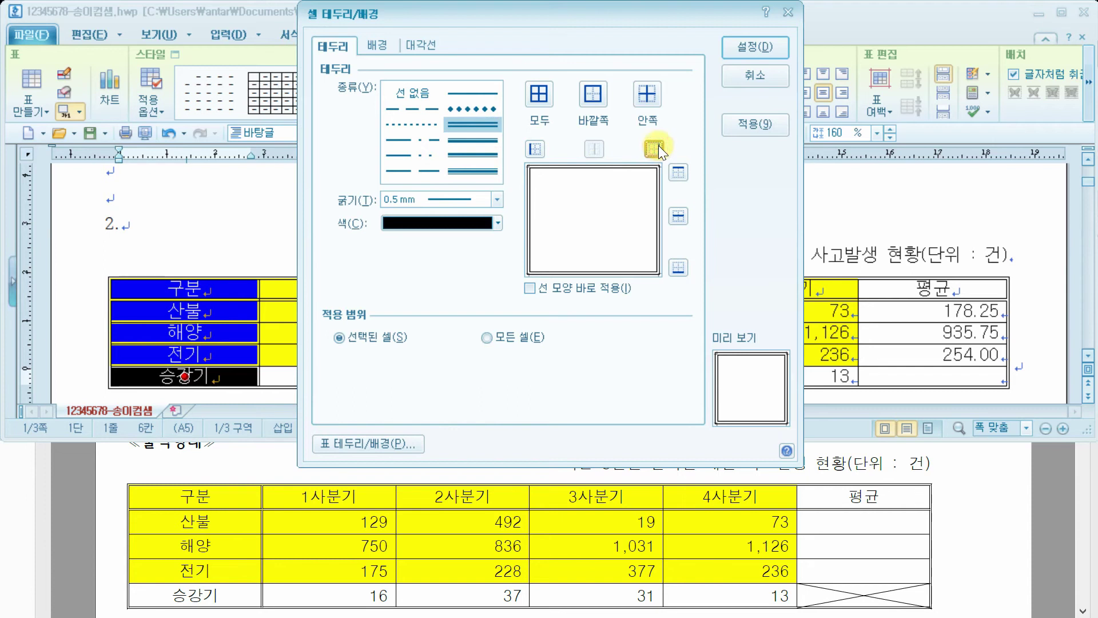
left_click(753, 50)
left_click(423, 187)
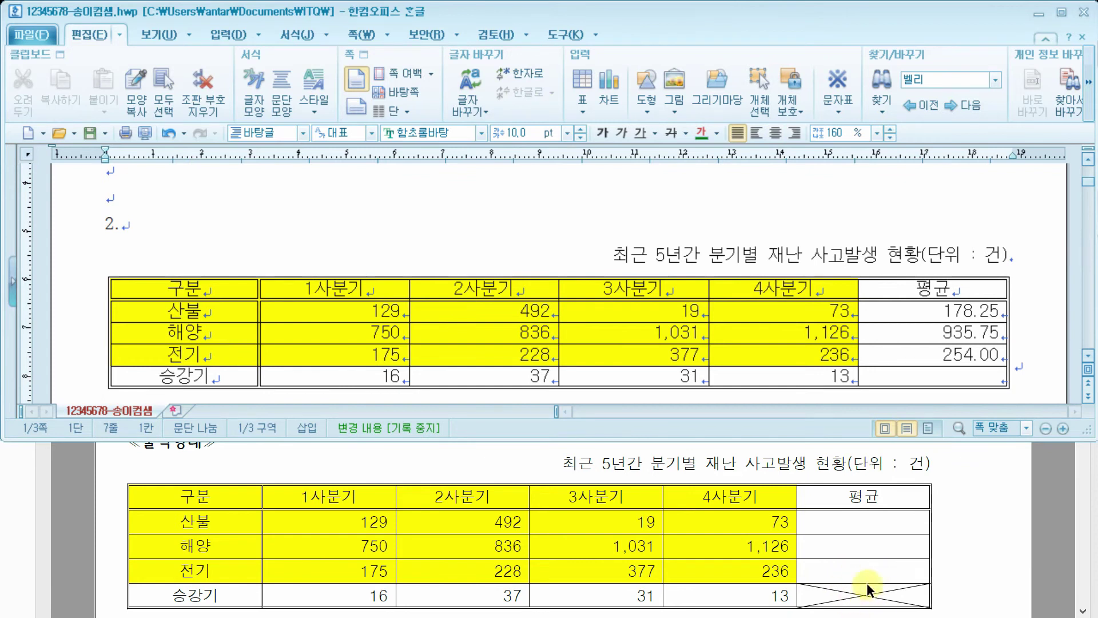
Add both diagonal lines as 0.1 mm solid lines to the empty 평균 cell of the 승강기 row.
left_click(984, 376)
key("F5")
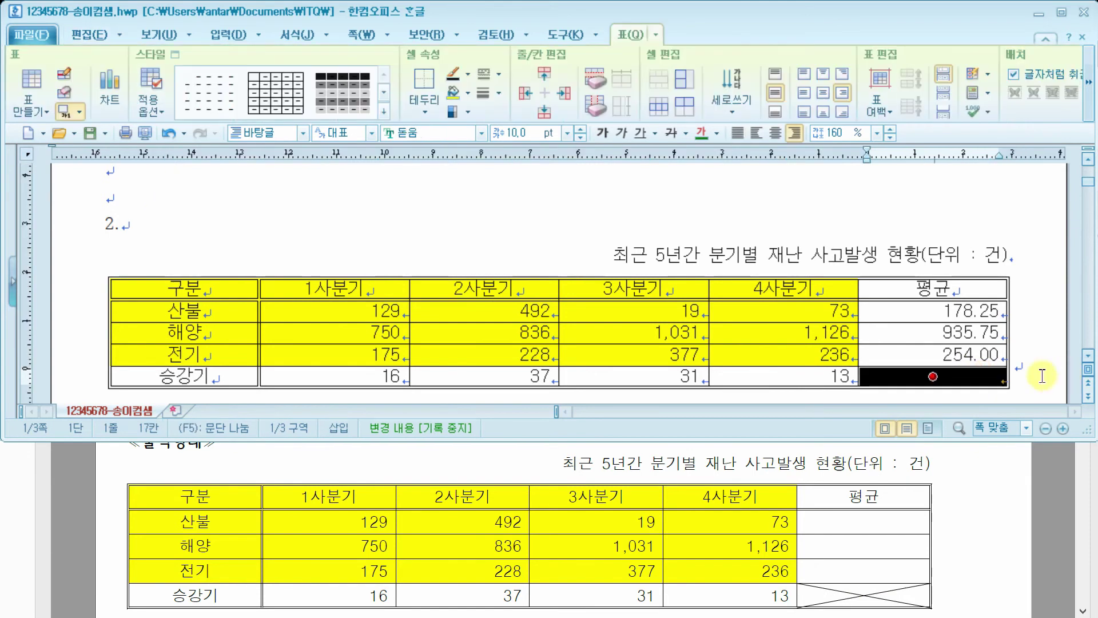
right_click(896, 204)
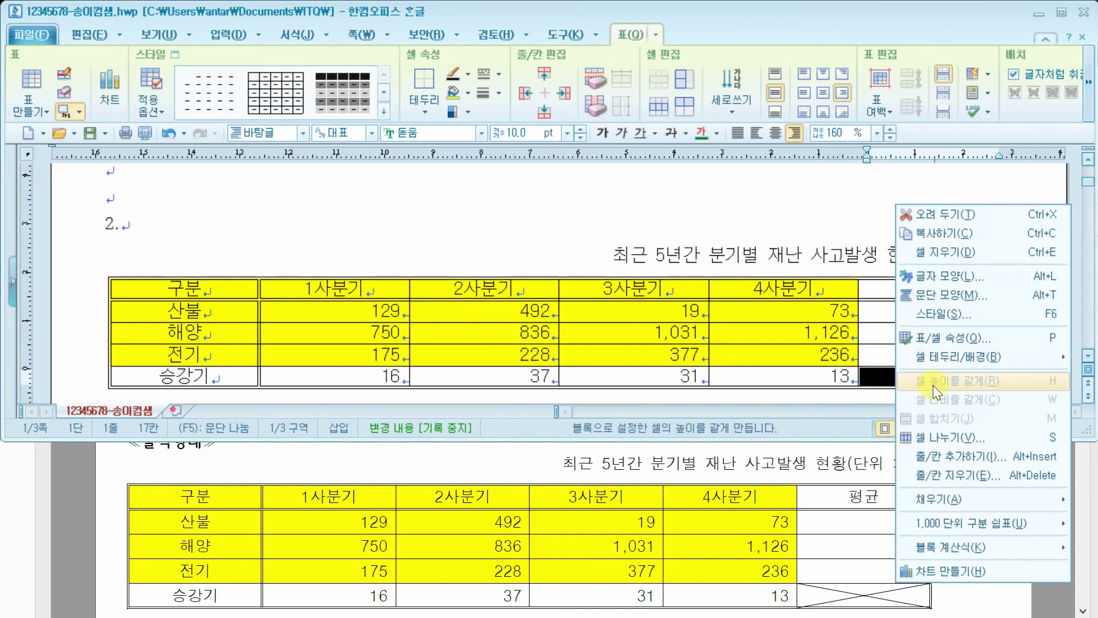
mouse_move(947, 361)
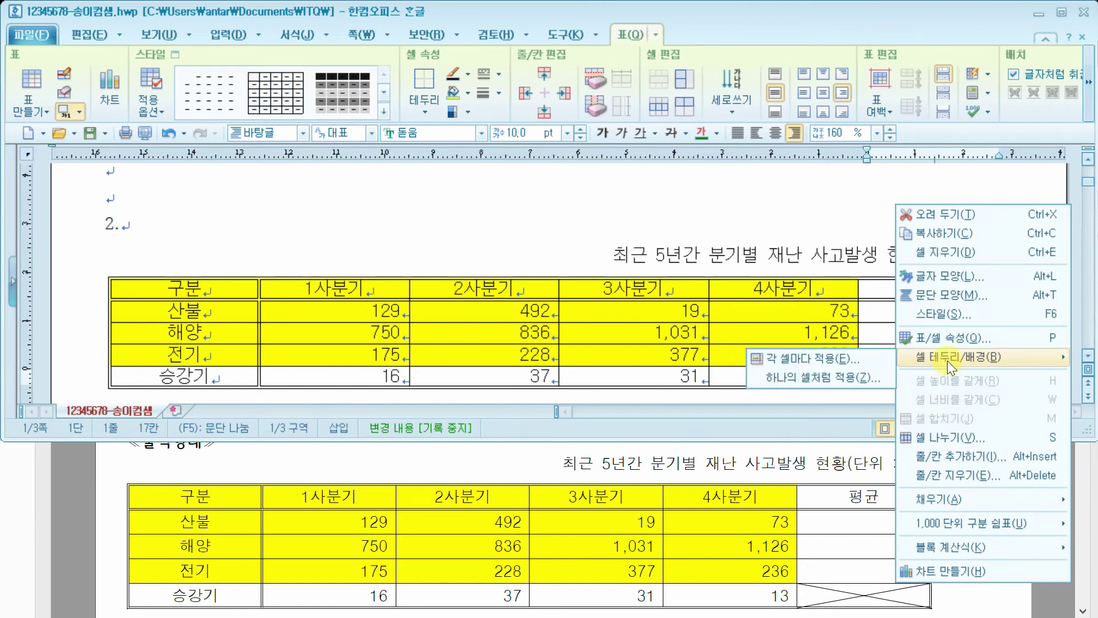
left_click(866, 360)
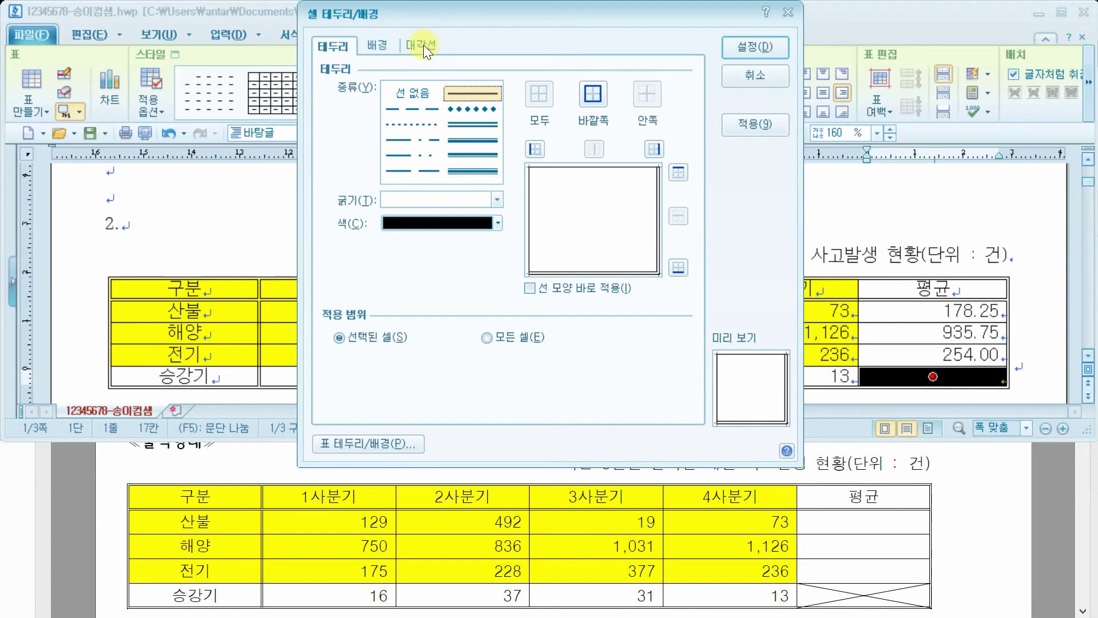
left_click(424, 45)
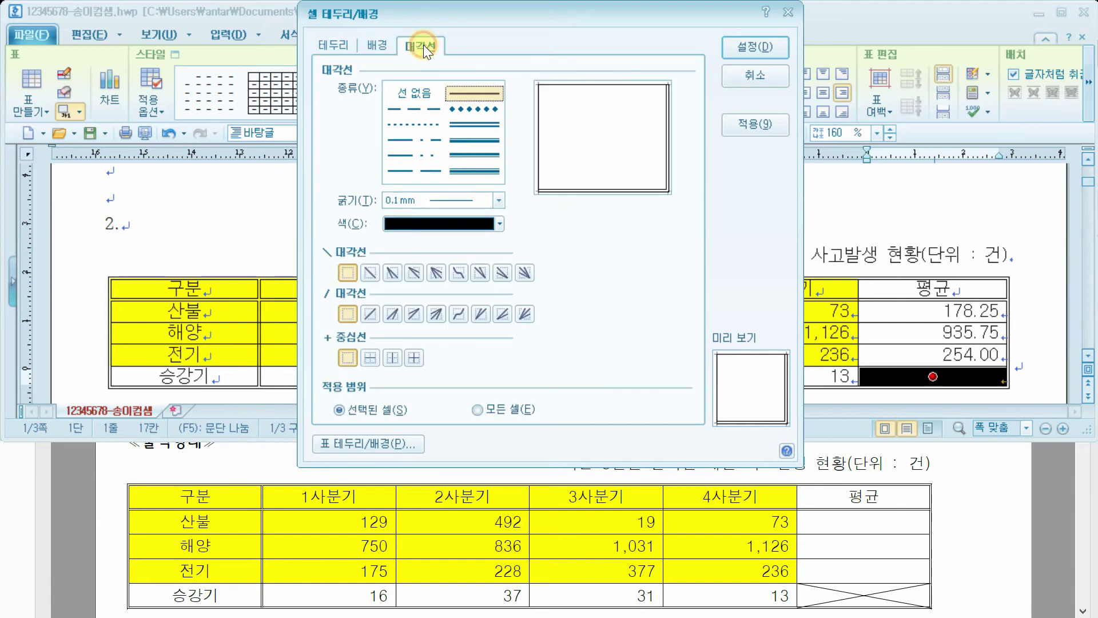
left_click(369, 273)
left_click(370, 313)
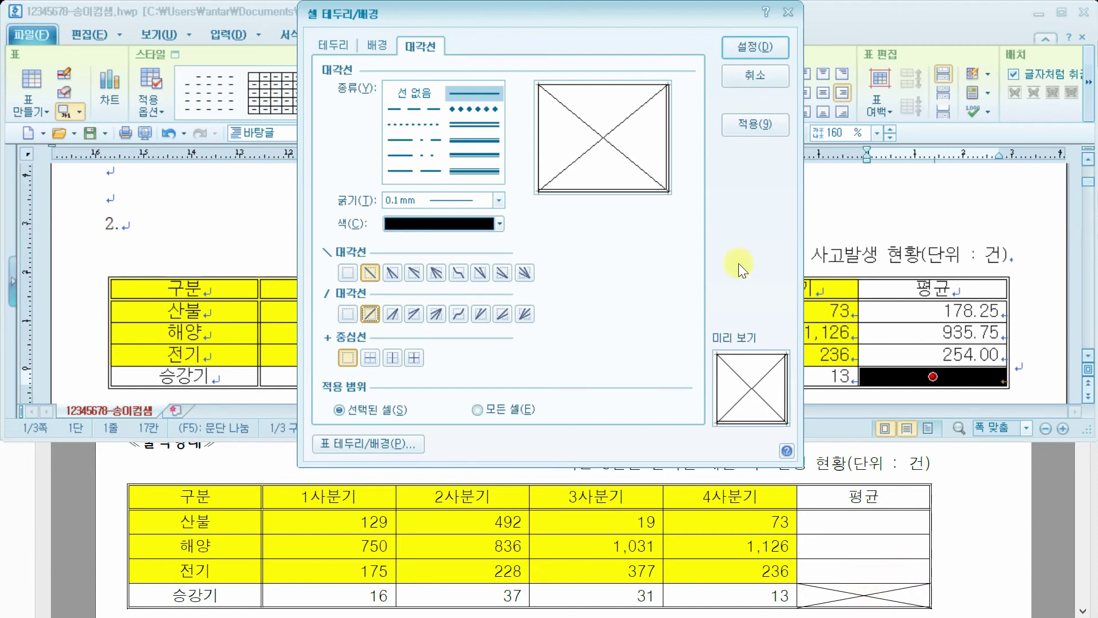
left_click(751, 46)
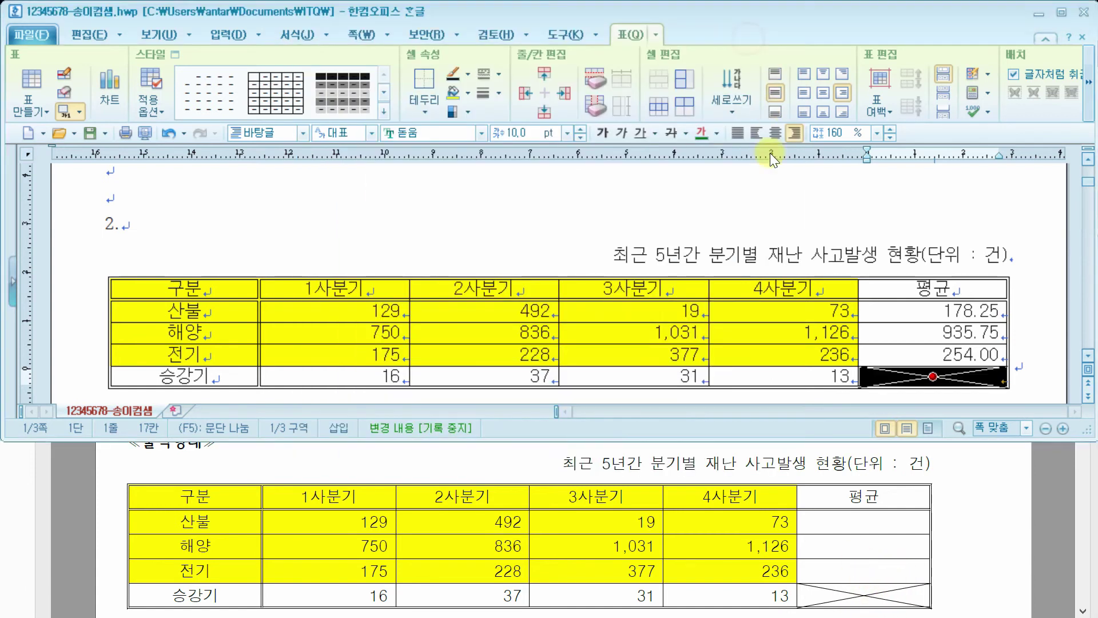
left_click(767, 209)
Compare the finished table with the table conditions and sample table in the exam PDF.
left_click(958, 536)
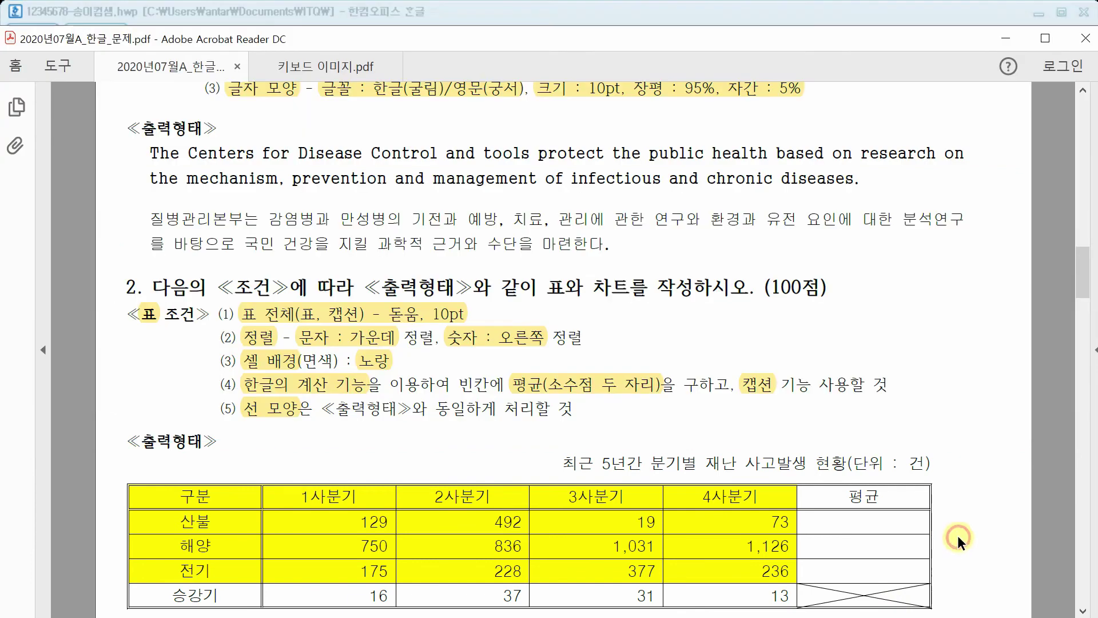
scroll(963, 532, "down", 2)
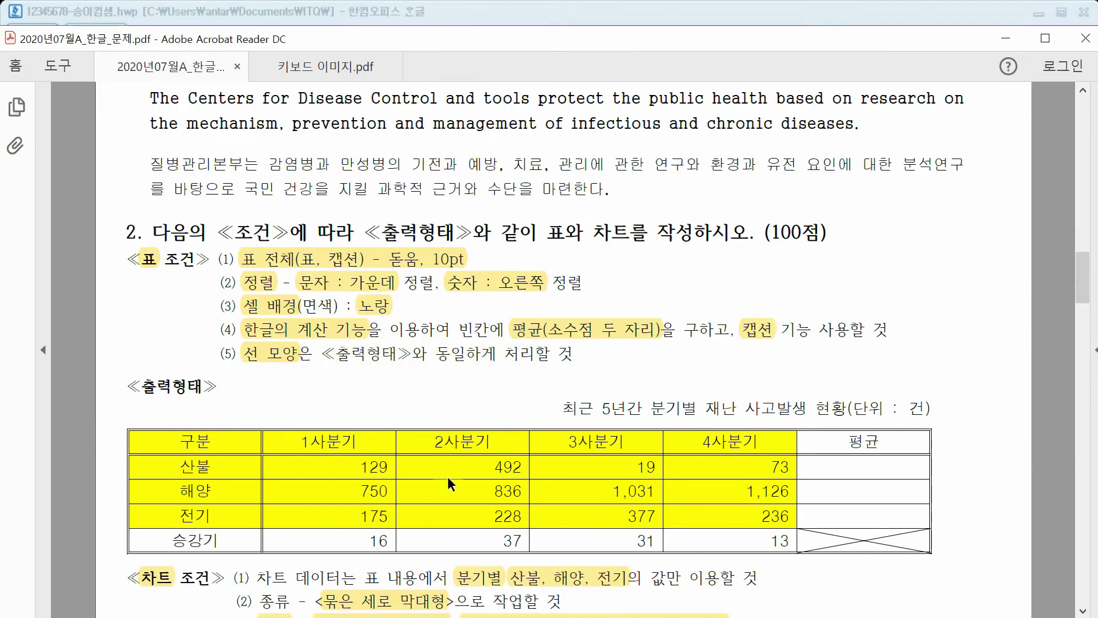
left_click(1083, 91)
left_click(1083, 91)
left_click(1083, 90)
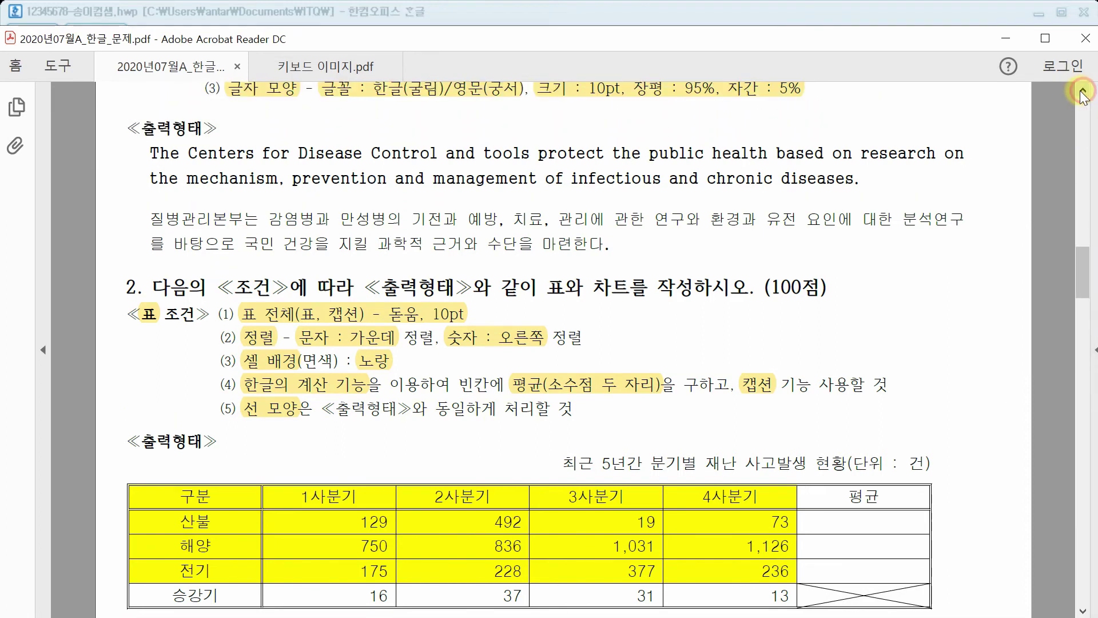
left_click(796, 8)
scroll(650, 276, "down", 4)
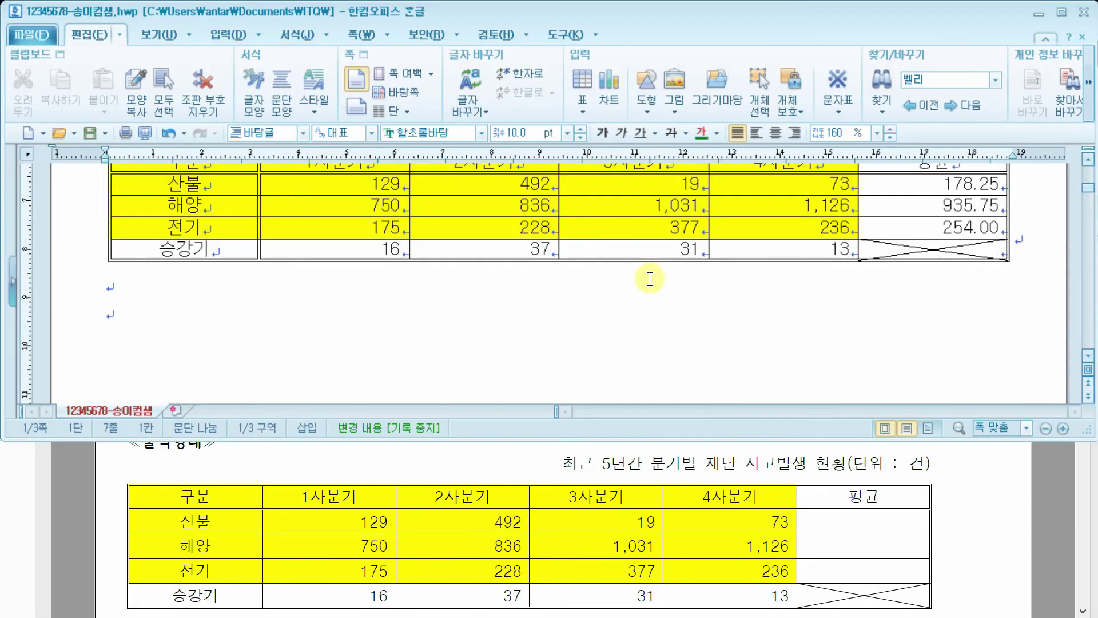
scroll(650, 276, "up", 2)
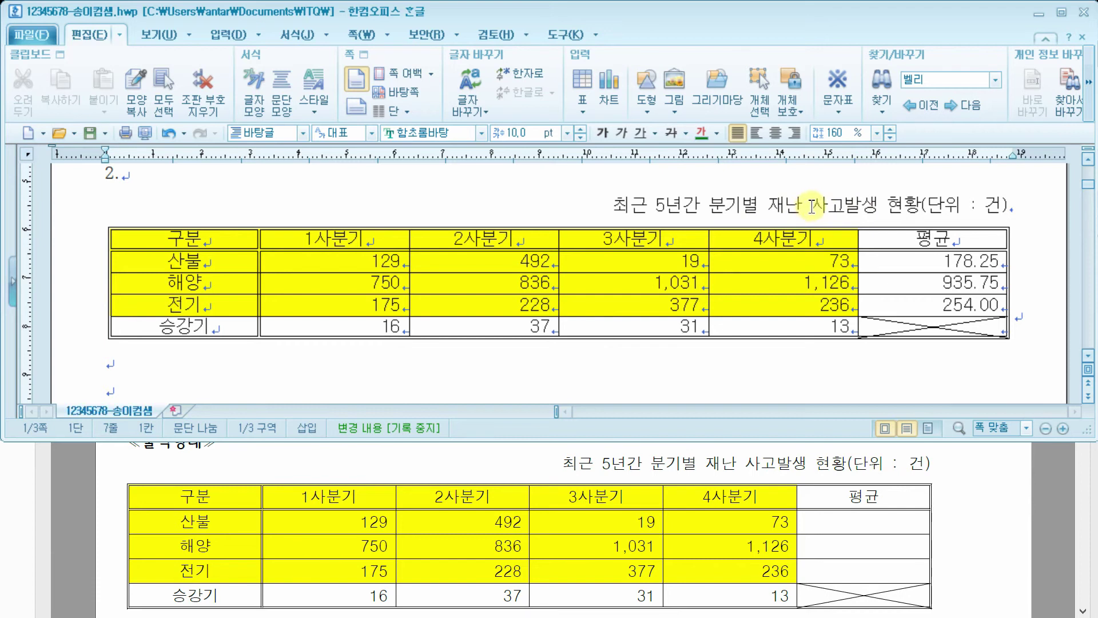
Create a chart from the header, 산불, 해양 and 전기 rows without the 평균 column, and place it below the table at the table's width.
left_click(119, 491)
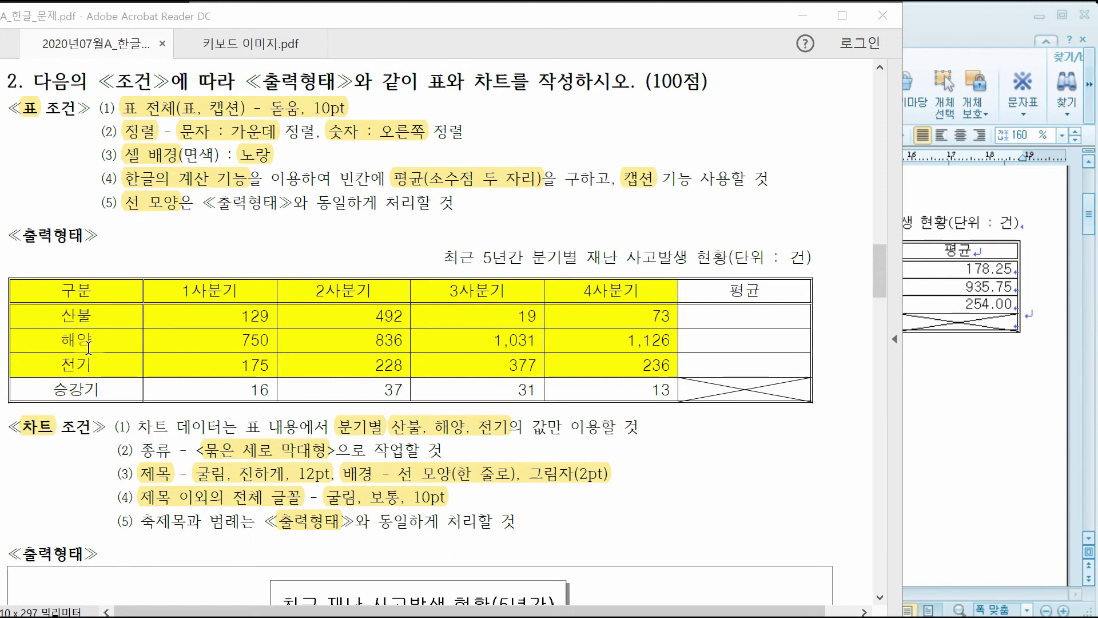
left_click(996, 410)
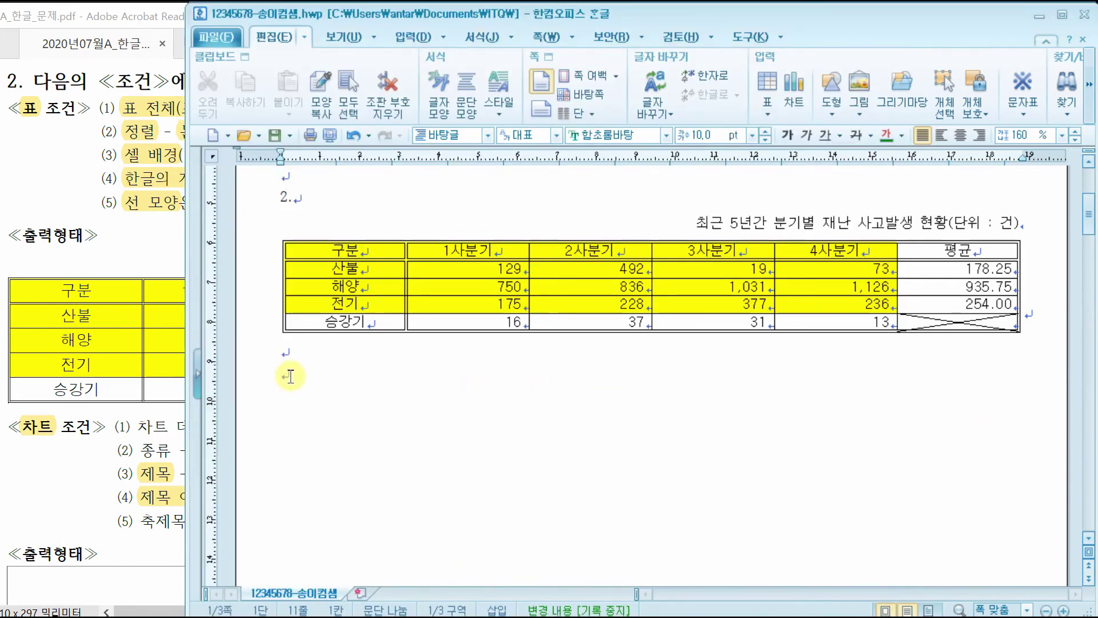
left_click_drag(309, 249, 833, 309)
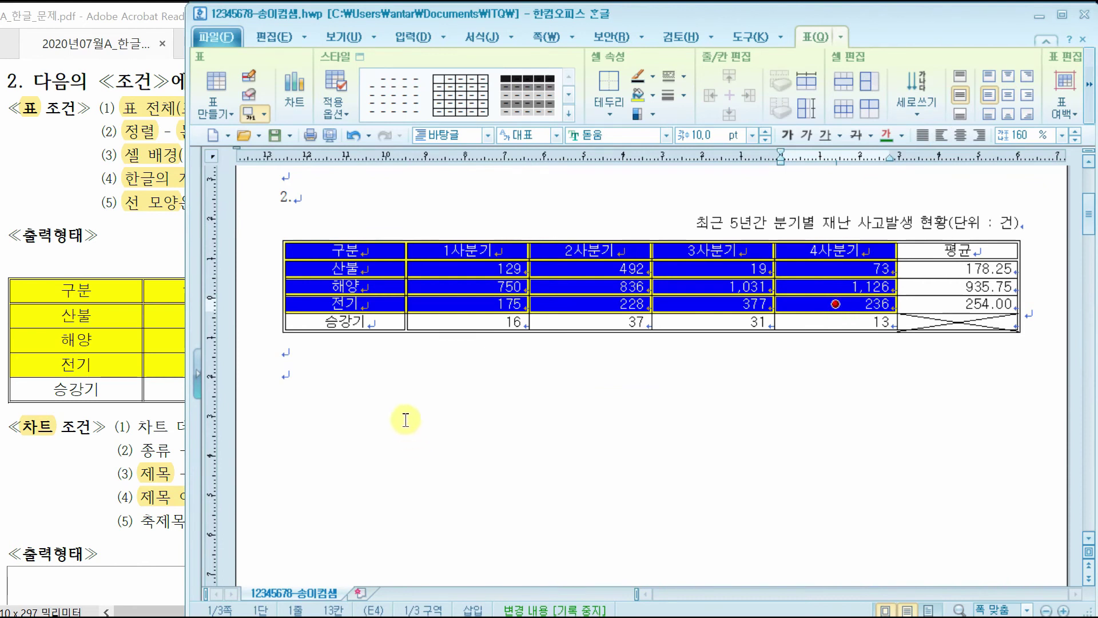
right_click(395, 393)
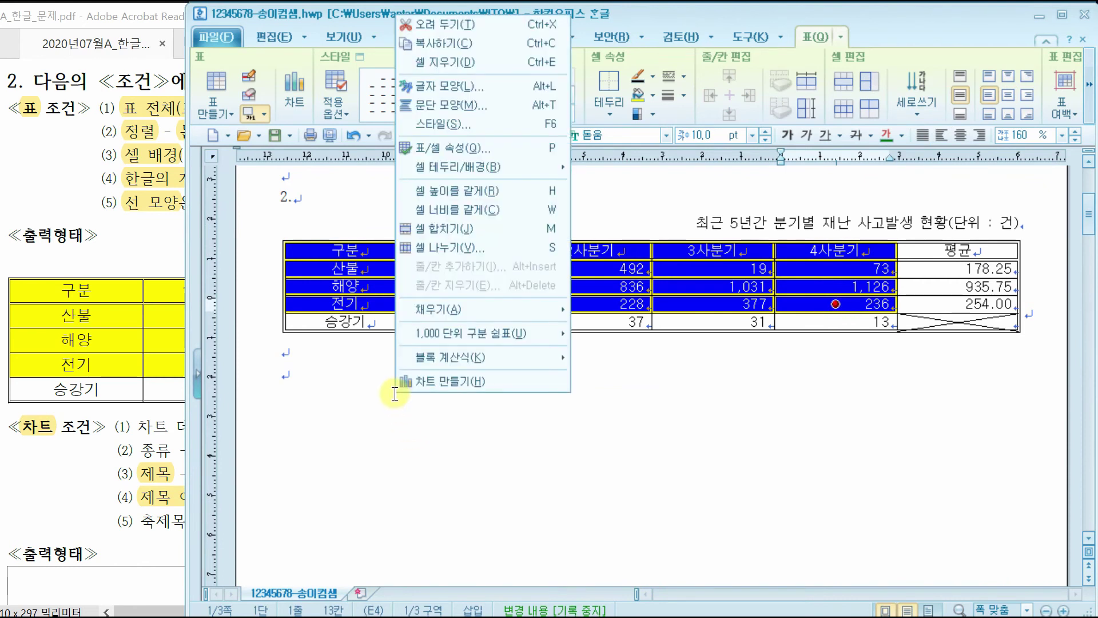
left_click(451, 380)
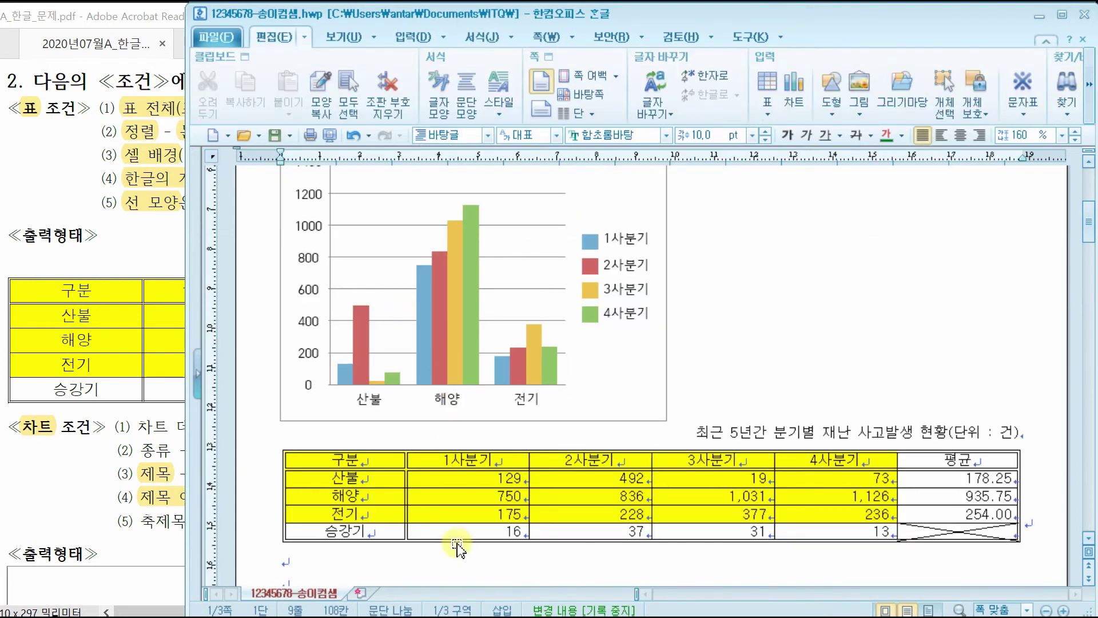
left_click_drag(421, 284, 406, 379)
left_click_drag(672, 427, 1018, 427)
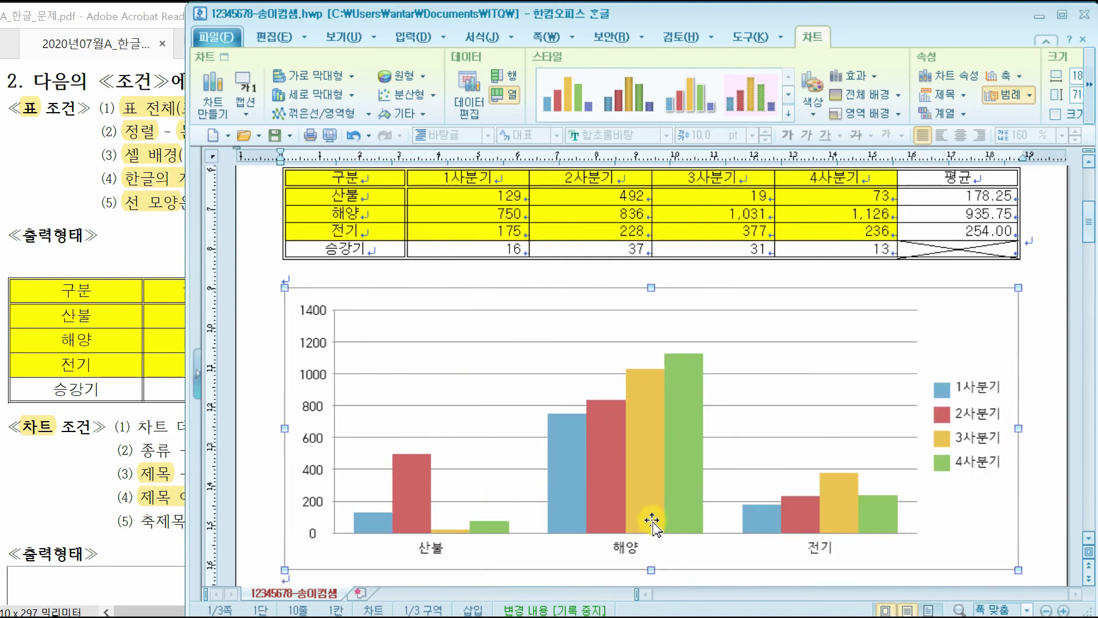
Review the chart conditions and sample chart in the exam PDF, and reselect the chart in the answer document.
left_click(37, 235)
scroll(326, 335, "down", 3)
scroll(326, 334, "down", 4)
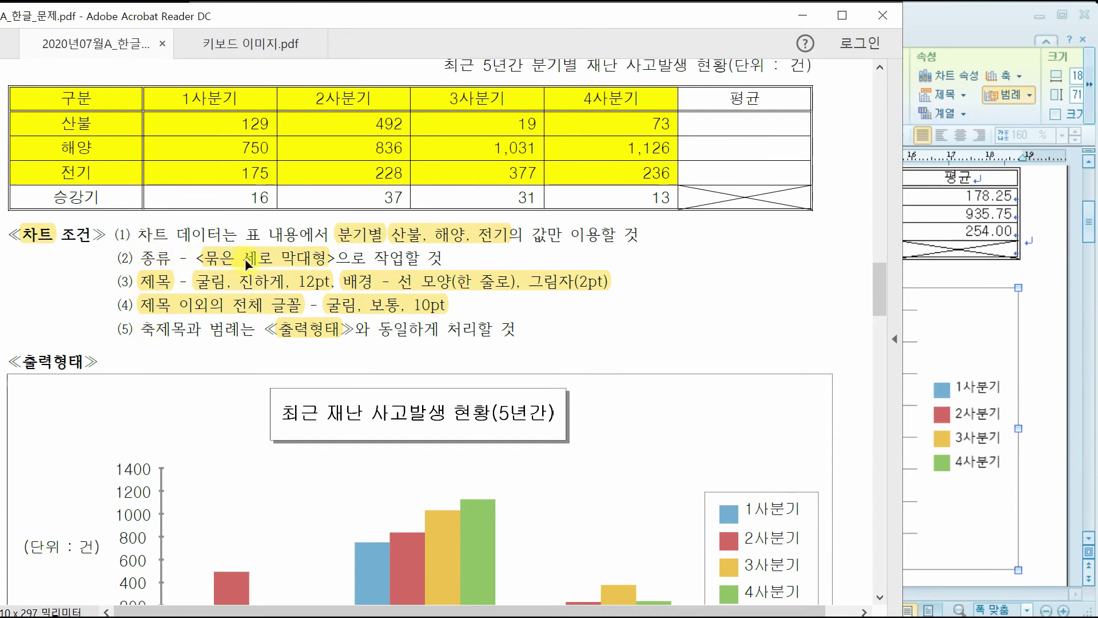
scroll(455, 349, "down", 4)
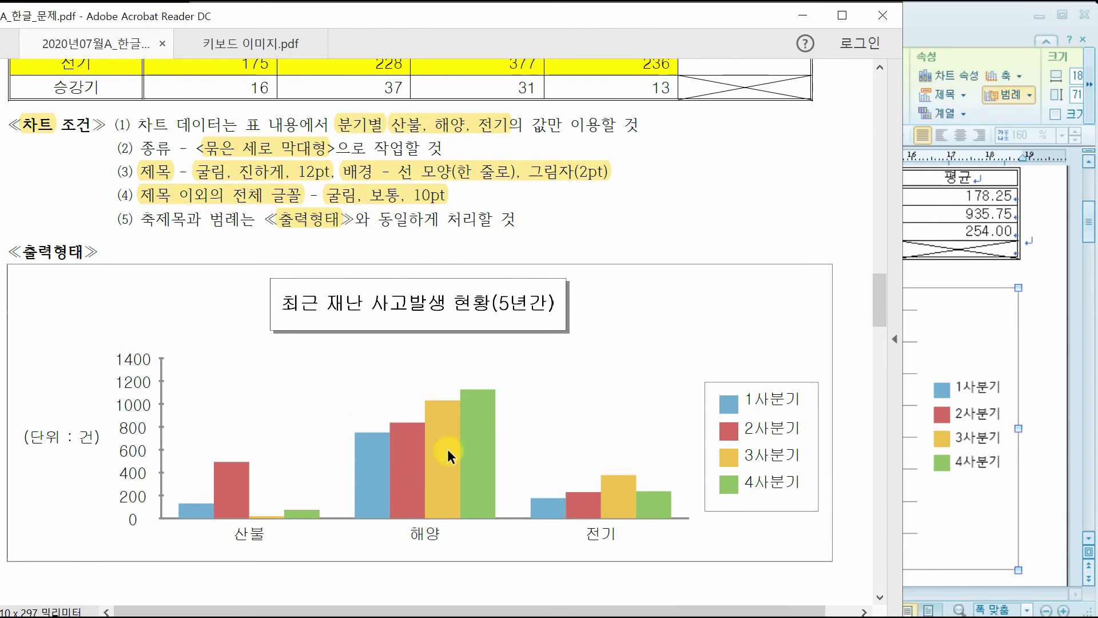
left_click(1047, 292)
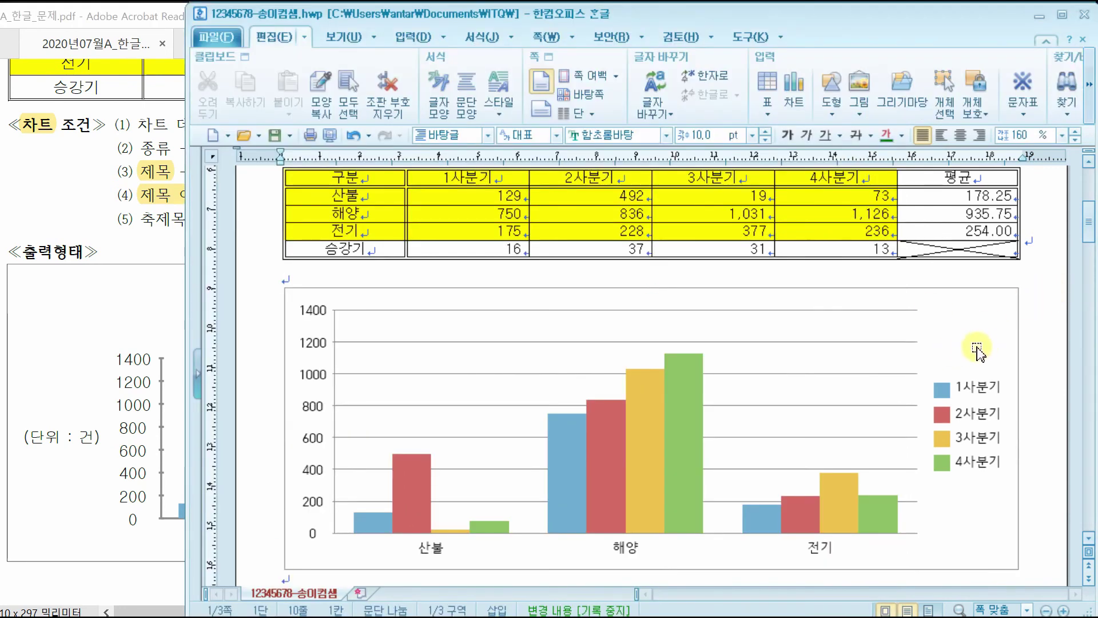
left_click(826, 338)
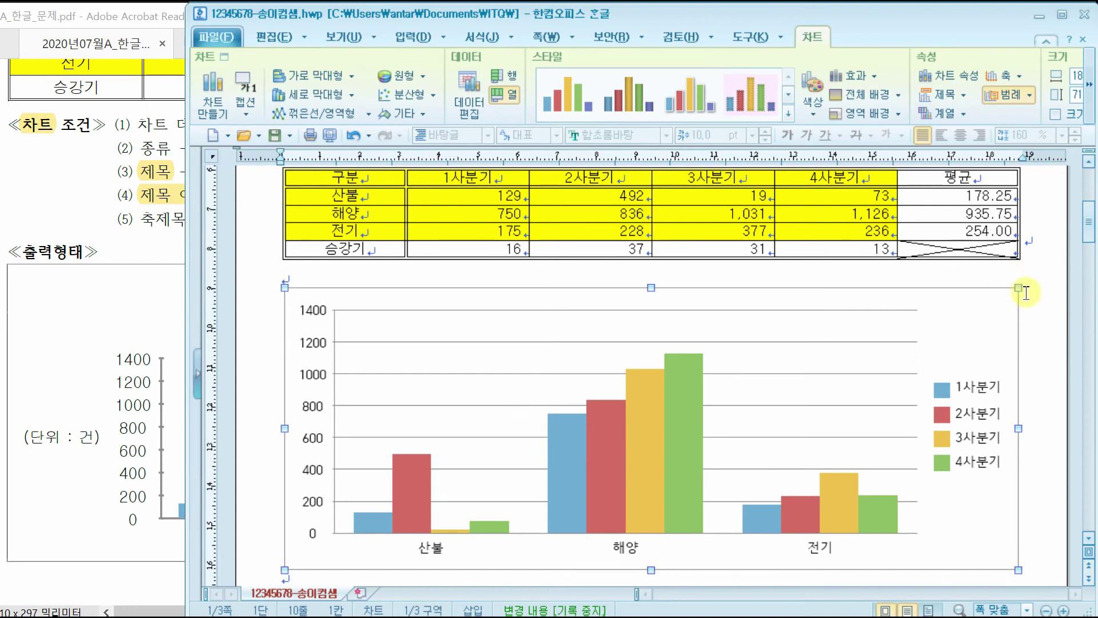
Move the chart slightly down below the table and narrow it slightly to match the table's width.
left_click_drag(730, 320, 708, 370)
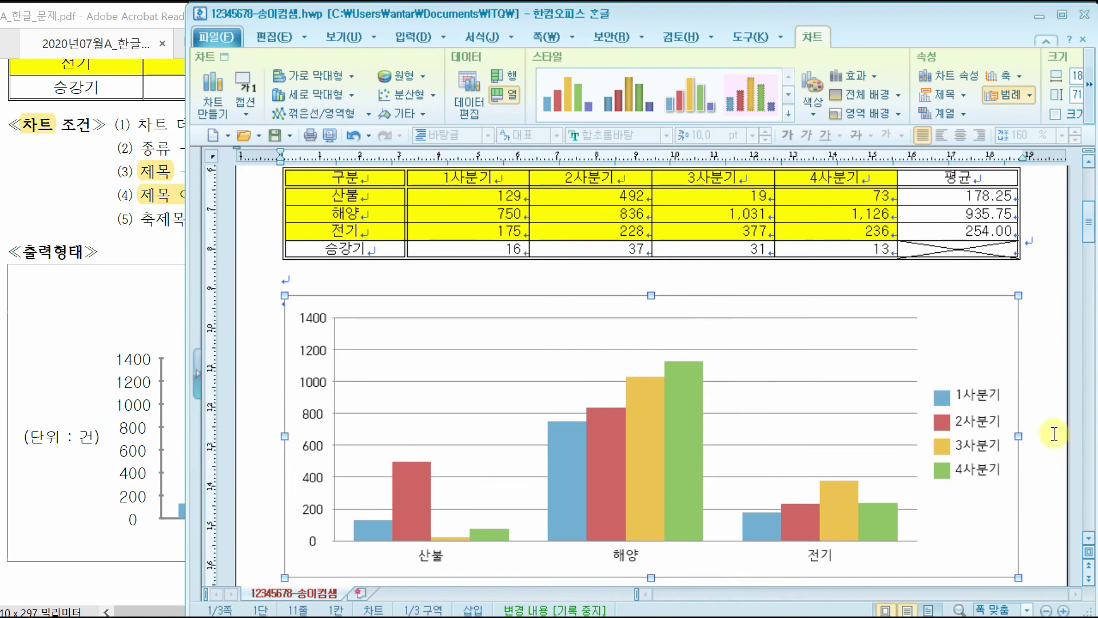
mouse_move(1019, 437)
left_mouse_down()
mouse_move(971, 437)
mouse_move(1017, 436)
left_mouse_up()
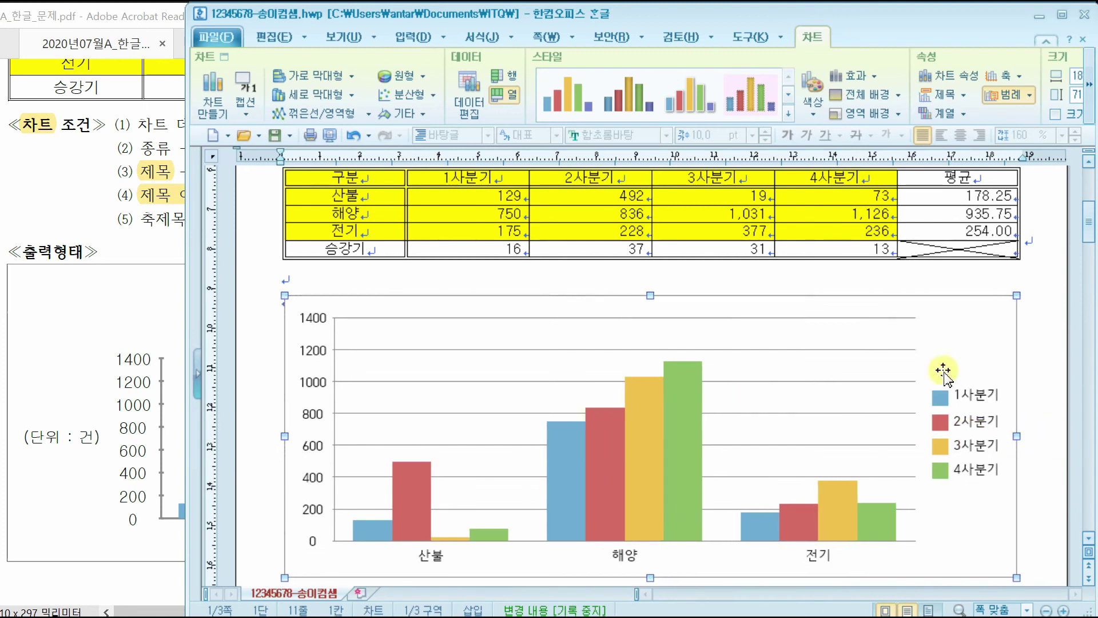
Start the chart wizard for the chart and keep the clustered column type (묶은 세로 막대형) required by the exam PDF.
left_click(945, 332)
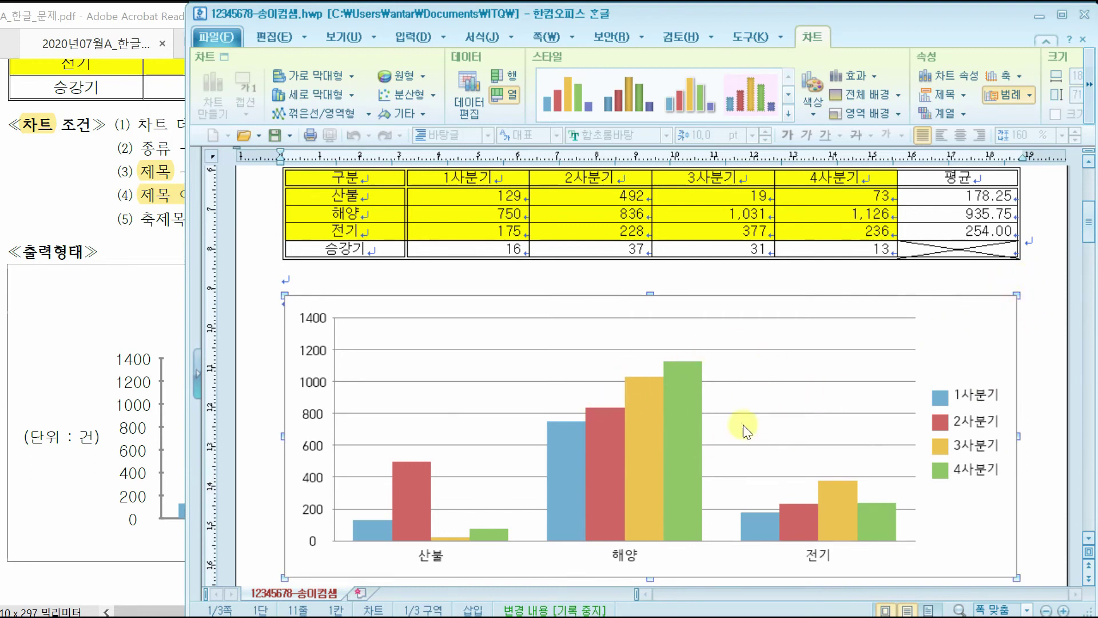
right_click(958, 329)
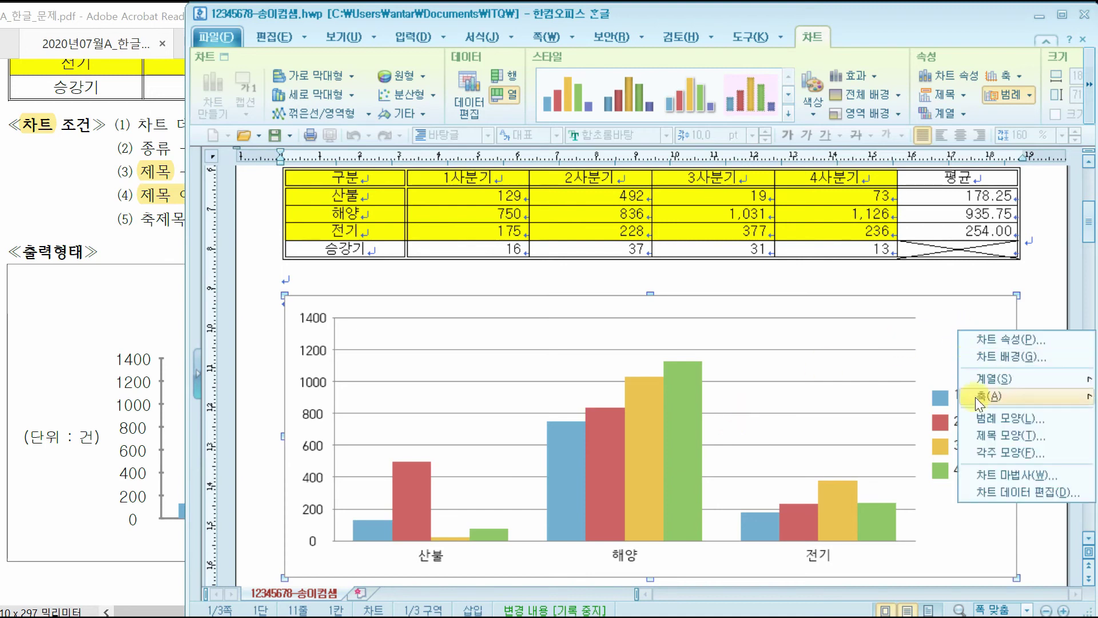
left_click(994, 482)
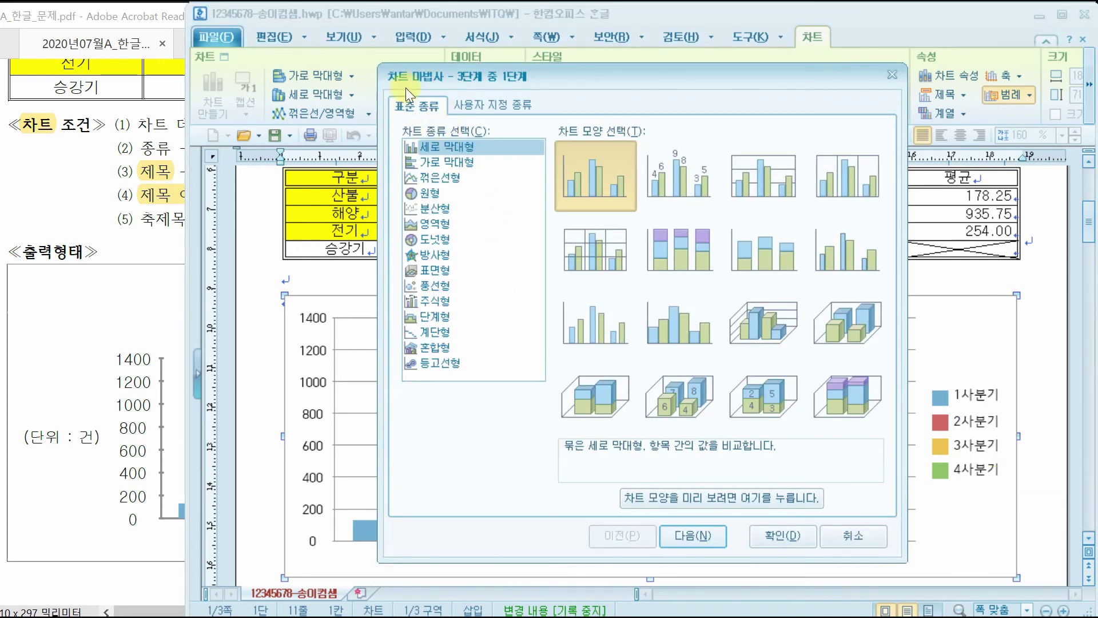
left_click(84, 185)
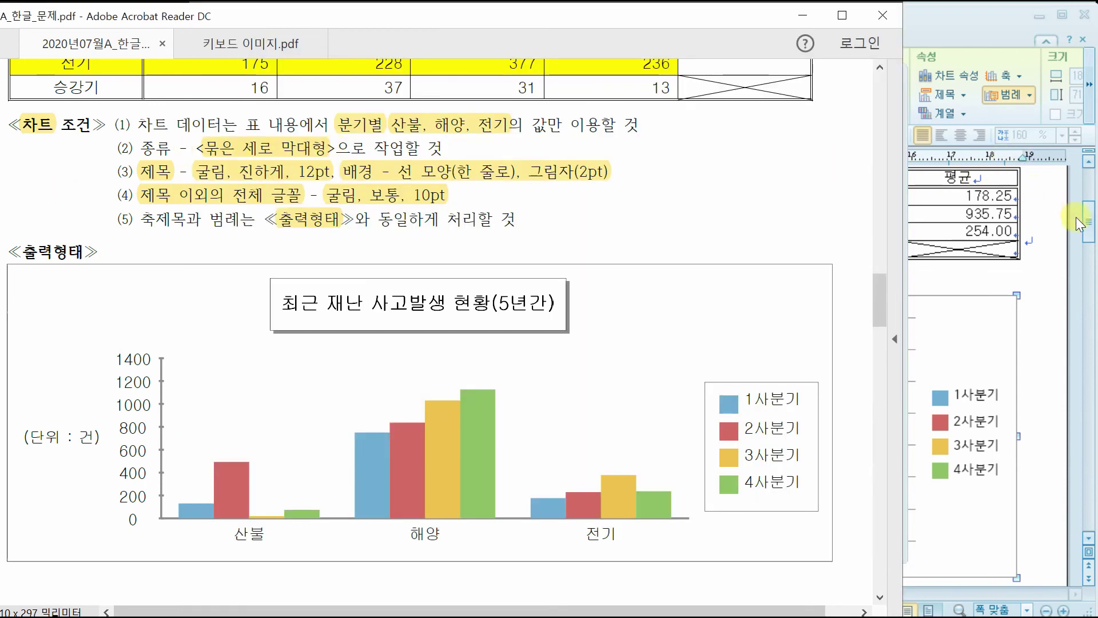
left_click(1004, 57)
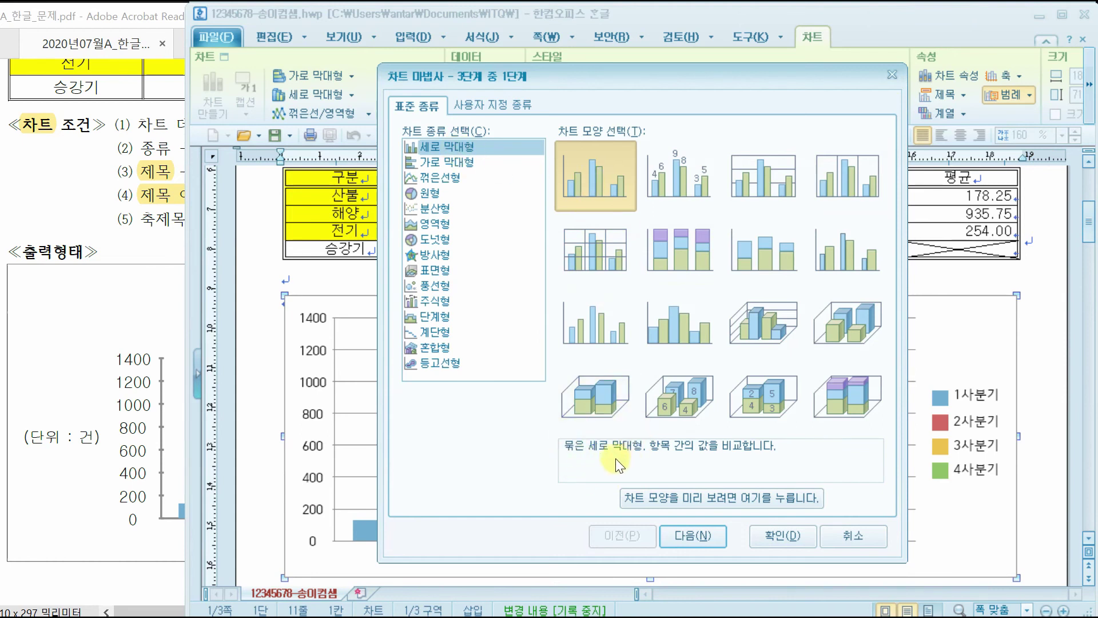
left_click(706, 540)
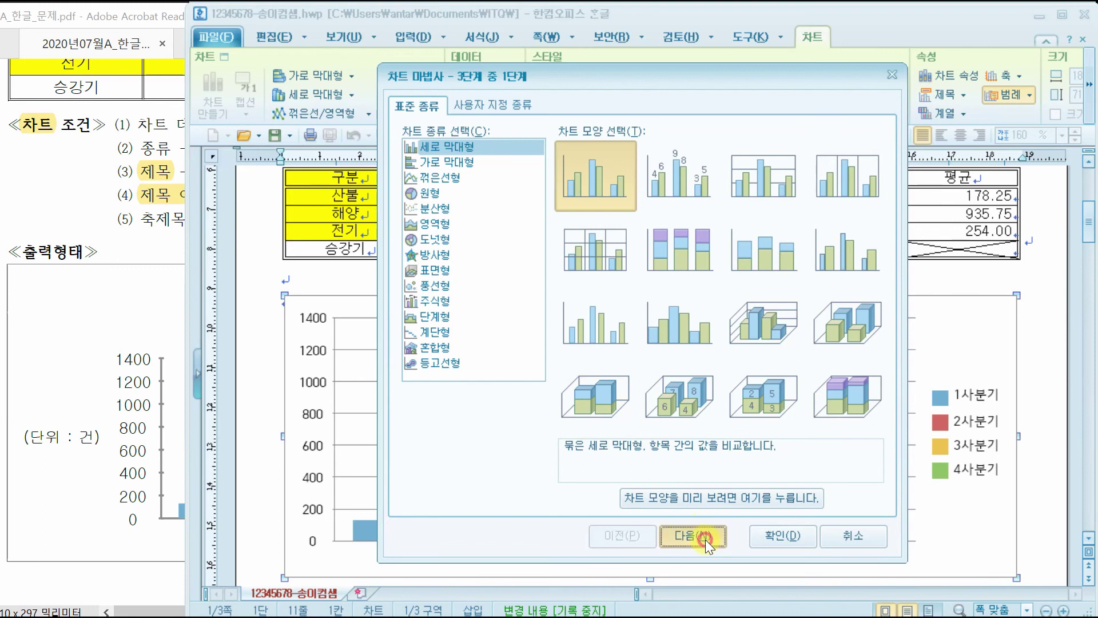
Compare both data directions with the exam PDF's sample chart and set the chart direction to 열.
left_click(462, 428)
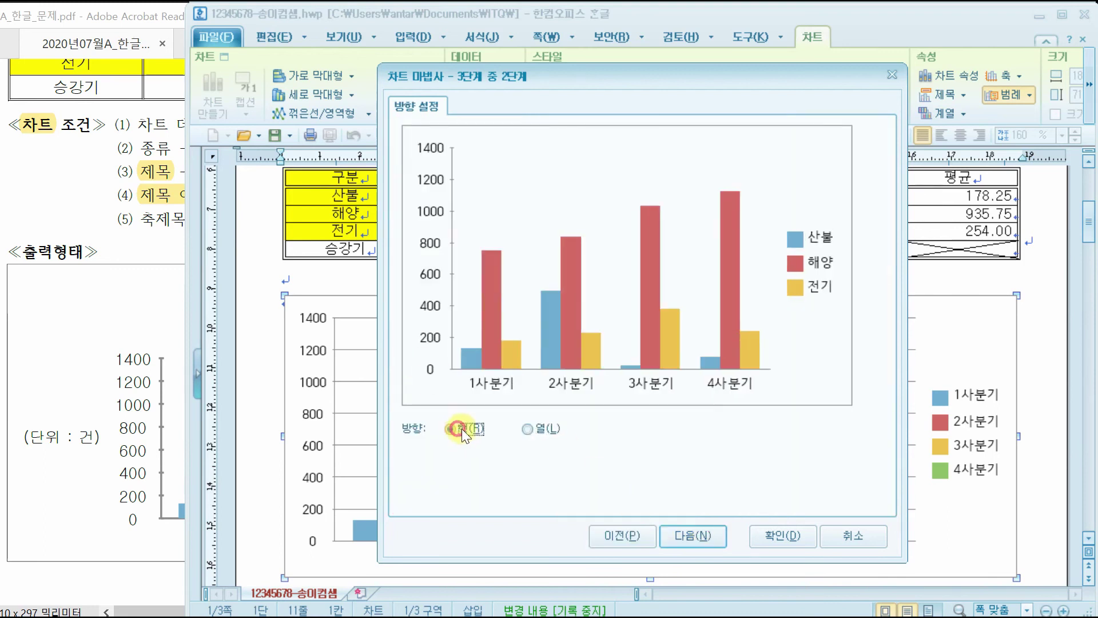
left_click(527, 428)
left_click(478, 428)
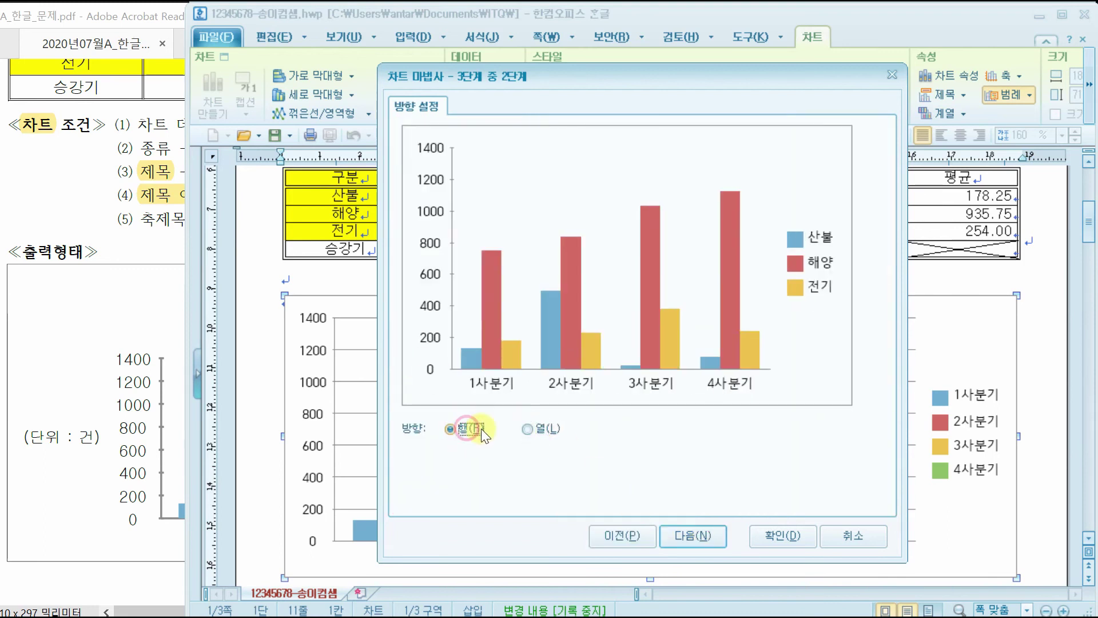
left_click(537, 431)
left_click(81, 214)
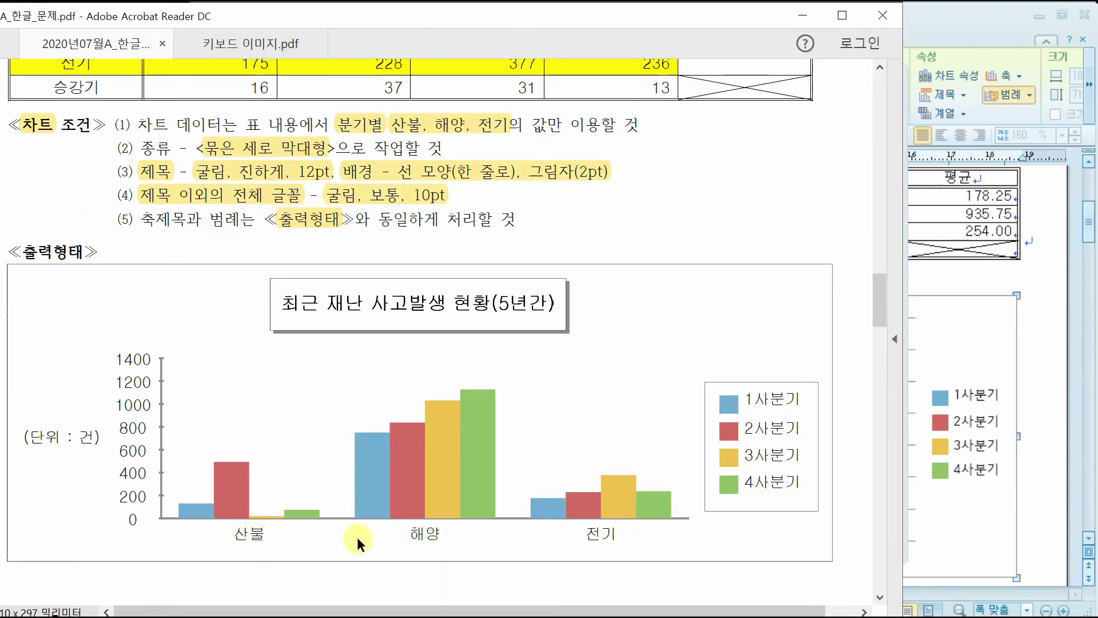
left_click(953, 38)
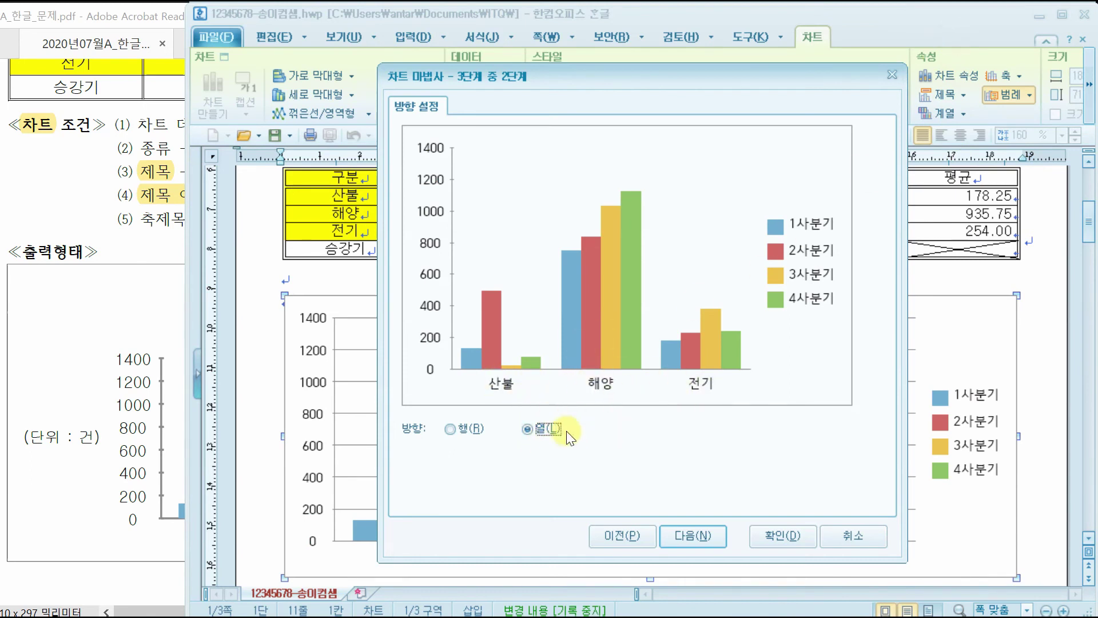
left_click(695, 533)
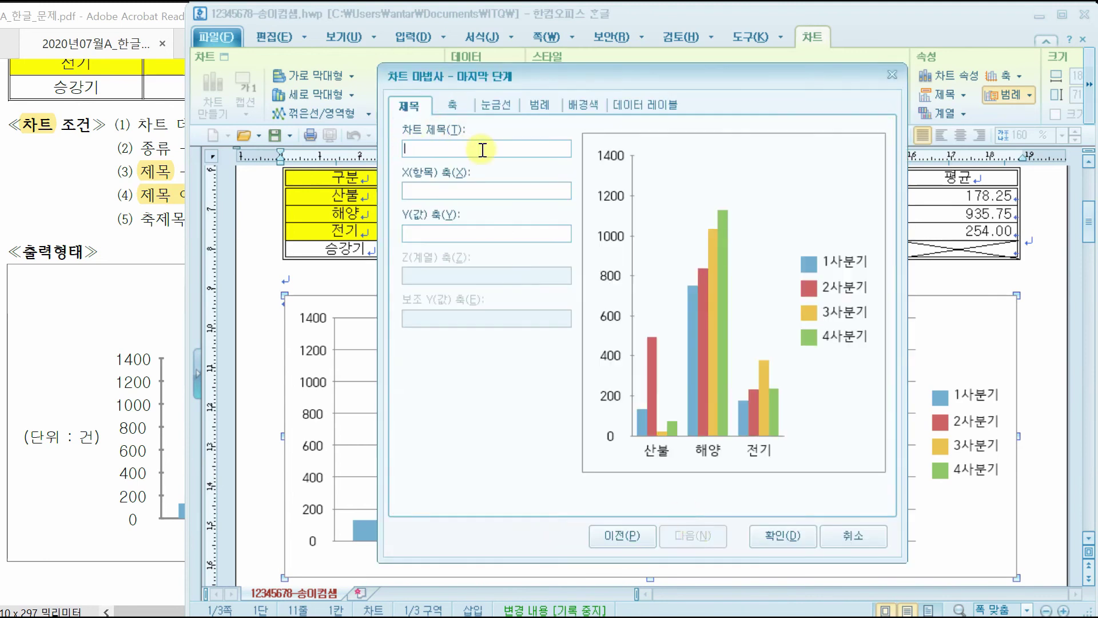
Enter the chart title "최근 재난 사고발생 현황(5년간)" as given in the exam PDF.
left_click(135, 280)
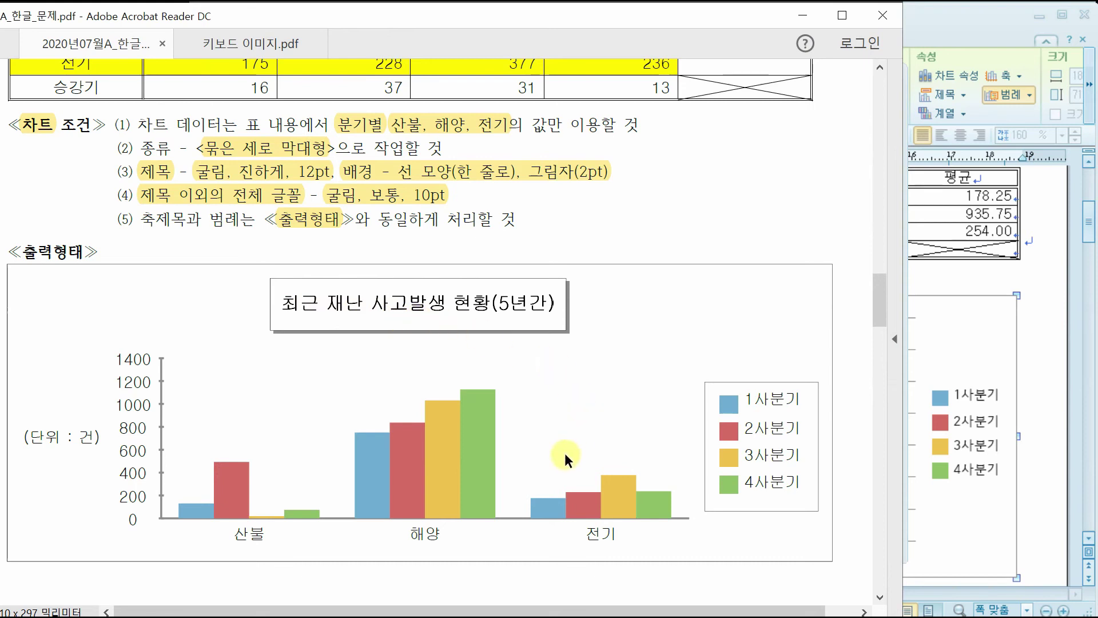
scroll(565, 454, "up", 4)
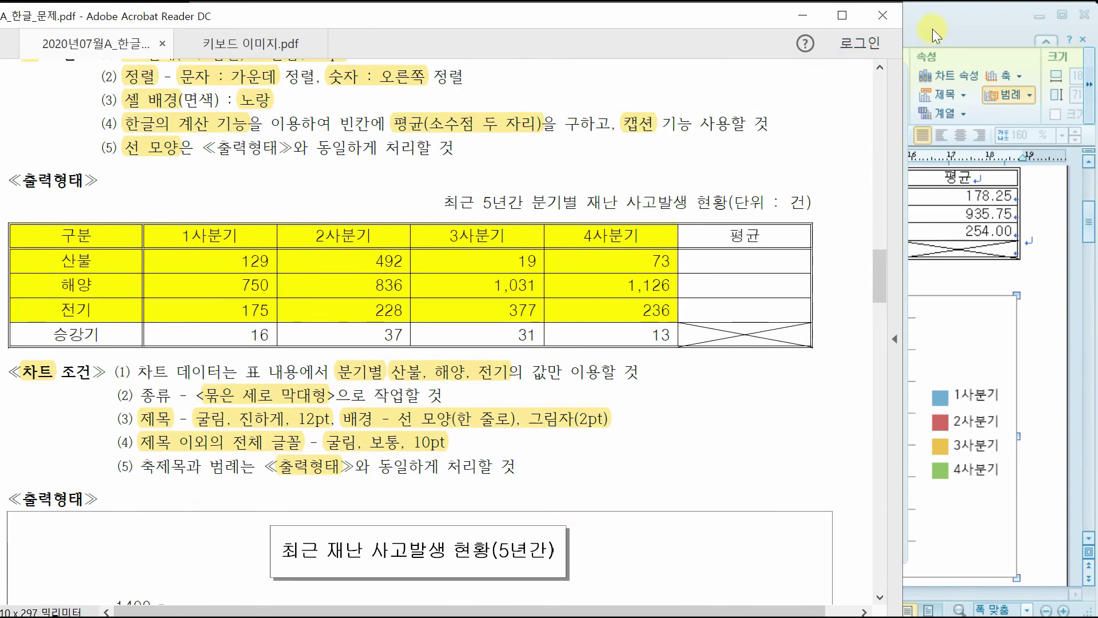
left_click(934, 27)
left_click(472, 116)
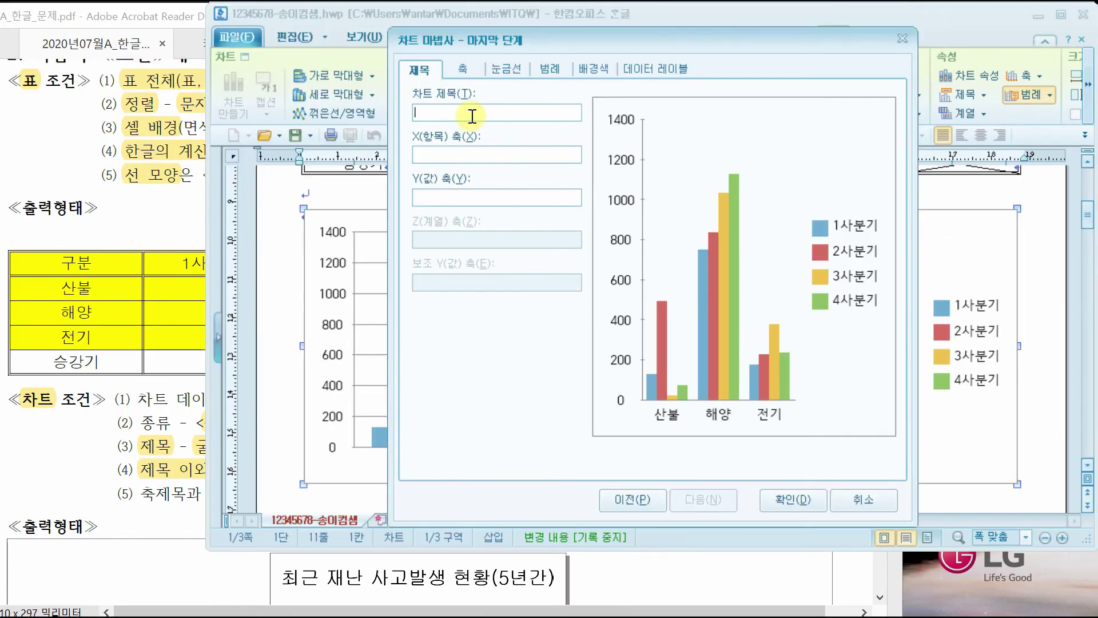
type("ㅊ최근 재난 사고발생 현황(5")
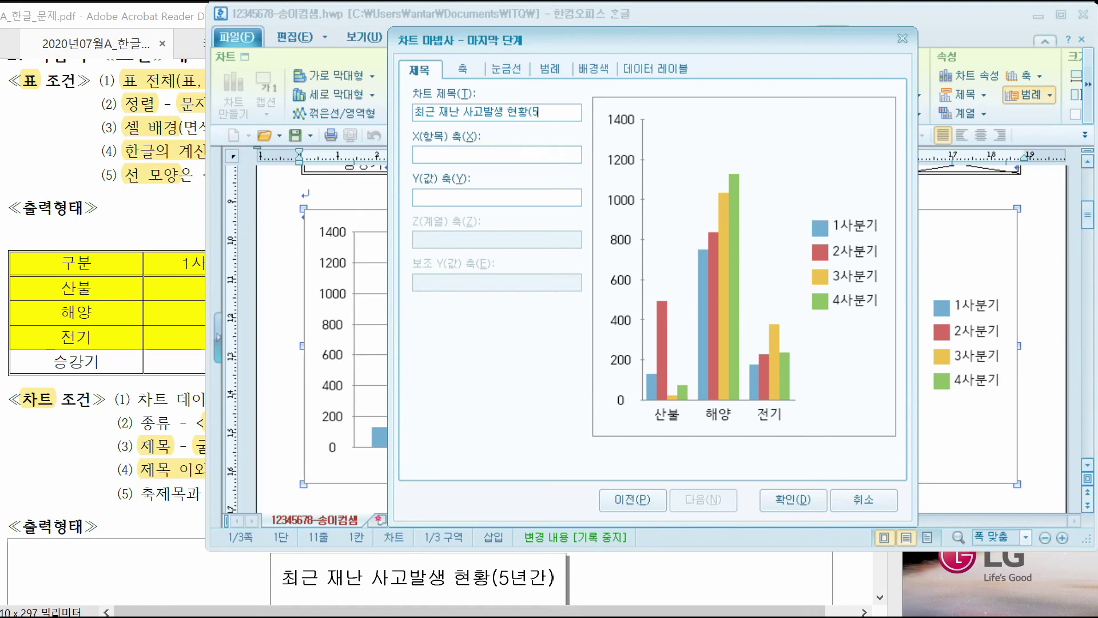
type("년간)")
left_click(500, 152)
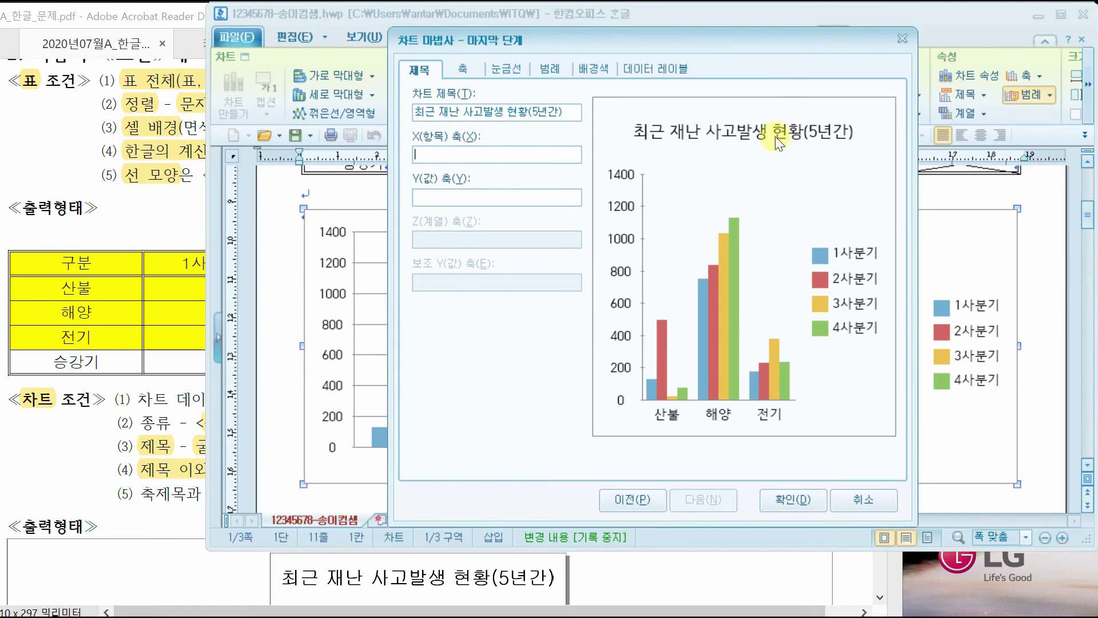
Check the axis title in the exam PDF, enter "(단위 : 건)" as the Y-axis title, and finish the chart wizard.
key("alt+Tab")
scroll(348, 320, "down", 5)
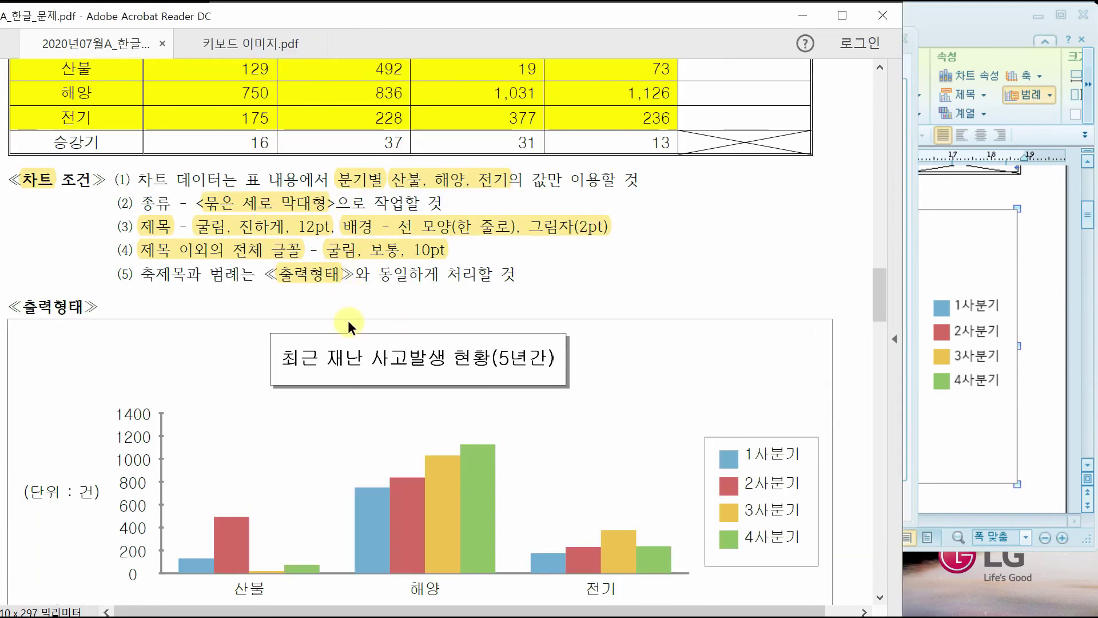
scroll(348, 320, "down", 1)
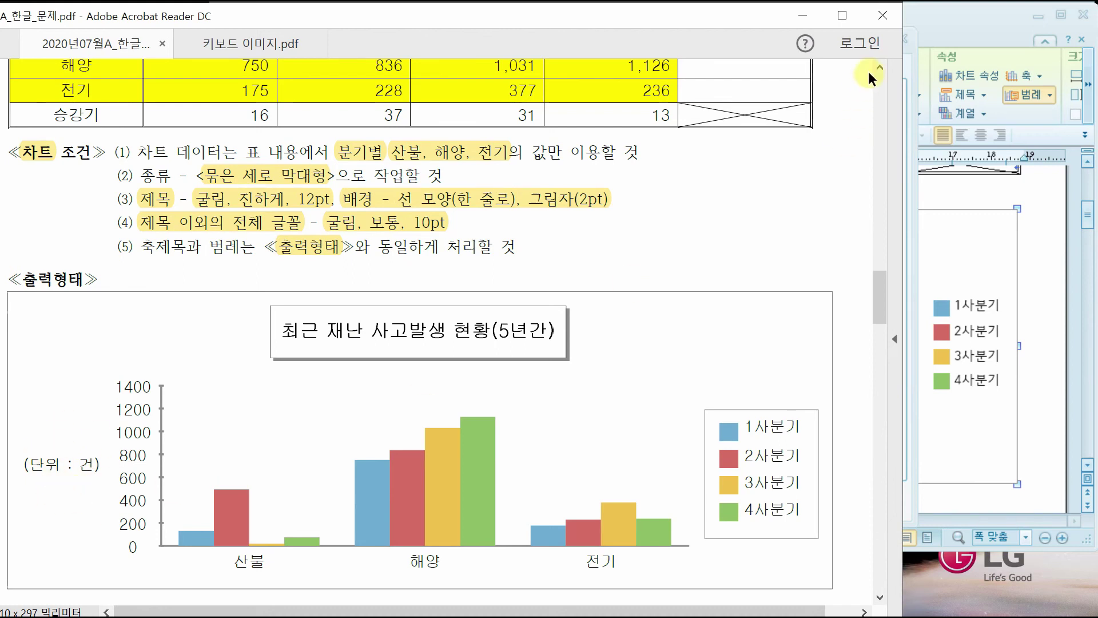
left_click(958, 24)
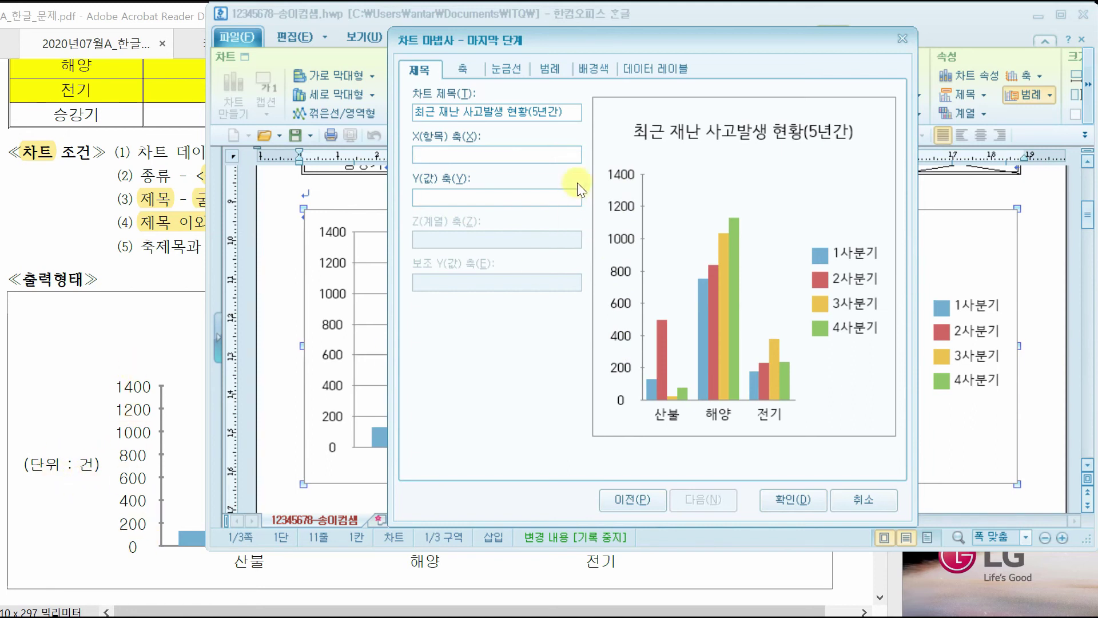
left_click(433, 198)
type("(단위 : 건")
left_click(433, 153)
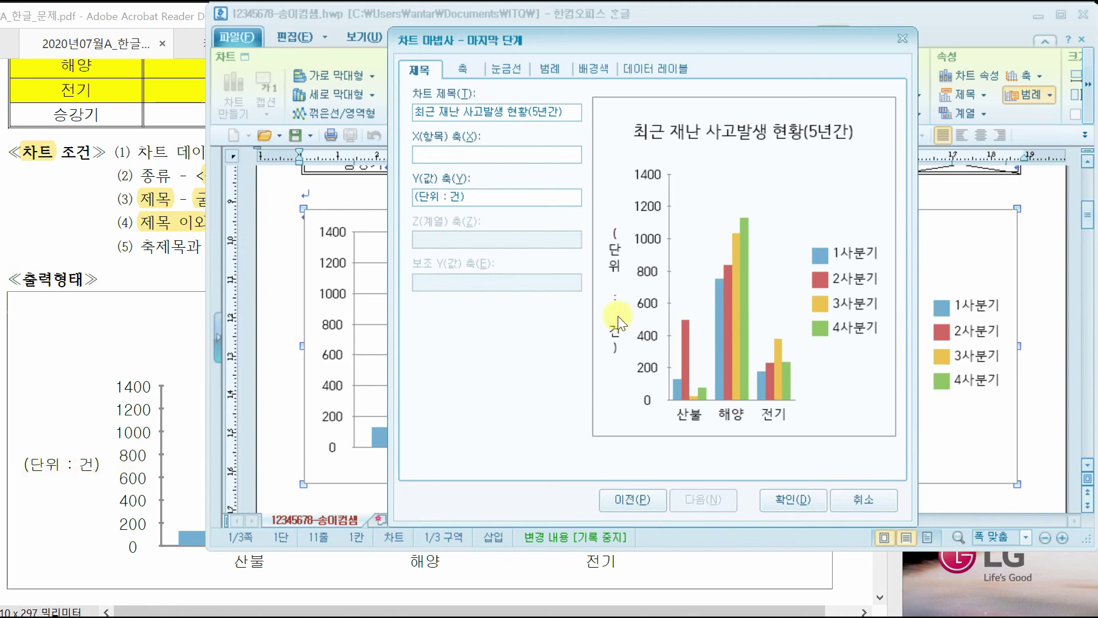
left_click(795, 505)
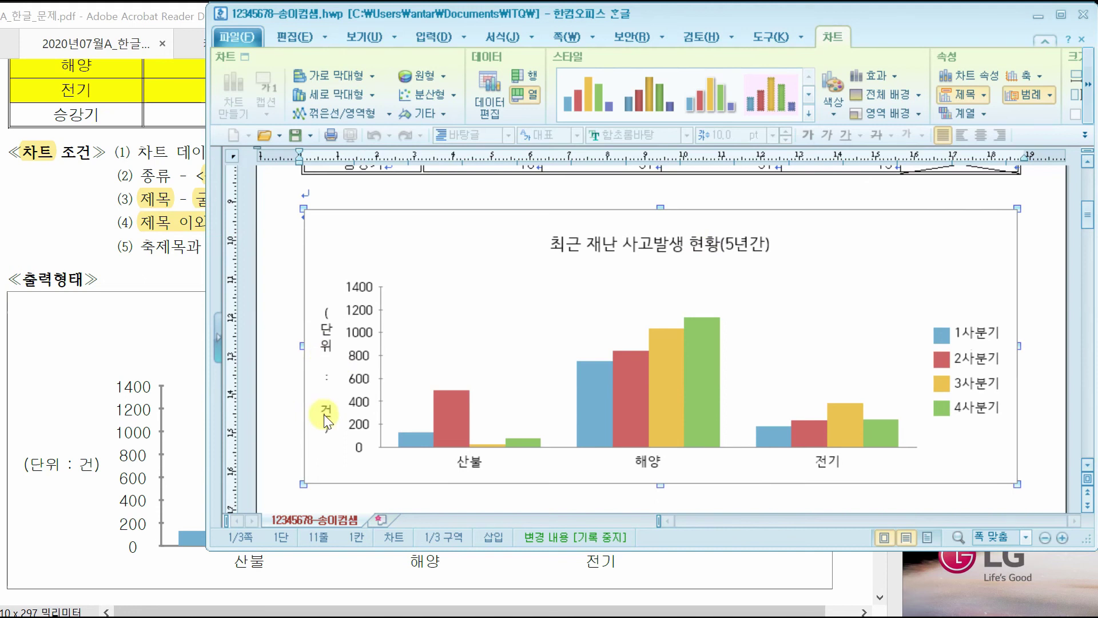
Open the chart title's formatting and set its border line type to 한 줄로, following the exam PDF's chart conditions.
left_click(109, 226)
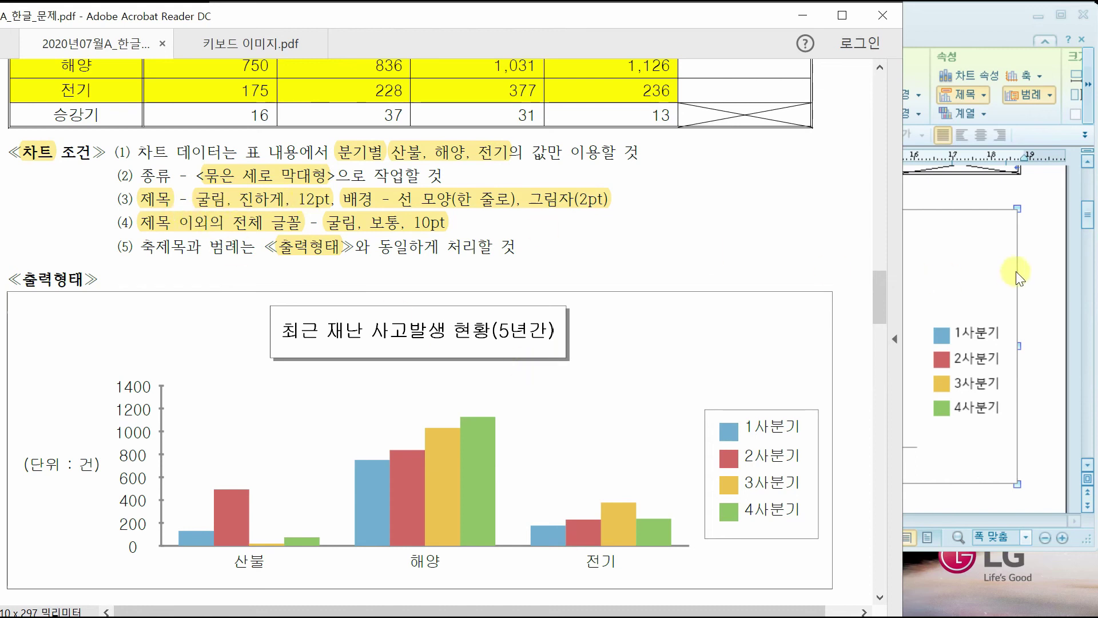
left_click(1043, 257)
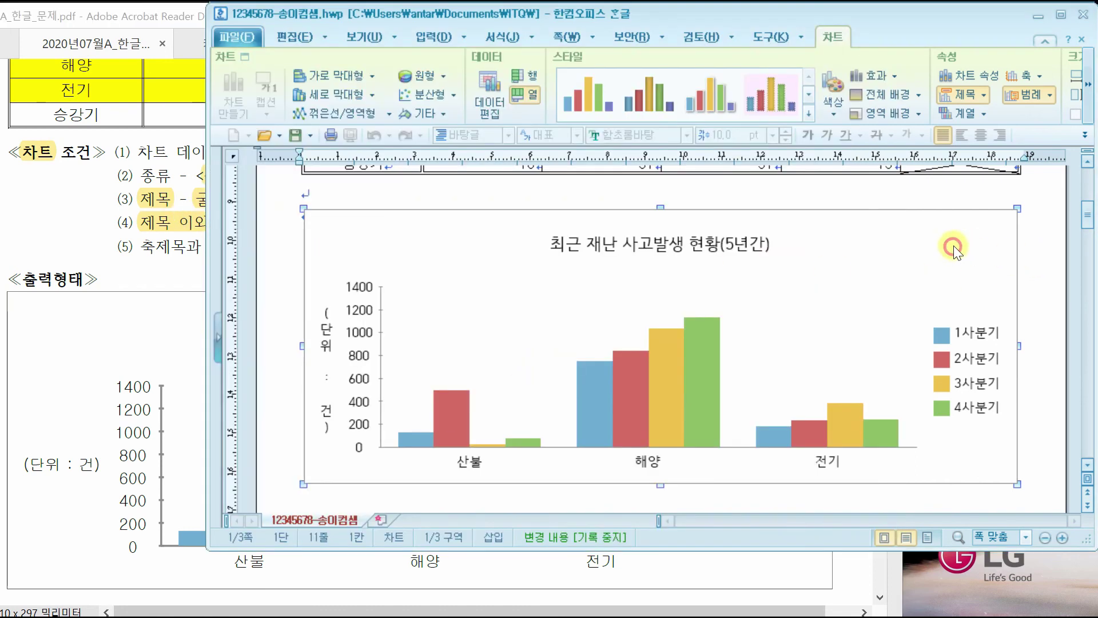
left_click(662, 245)
double_click(640, 247)
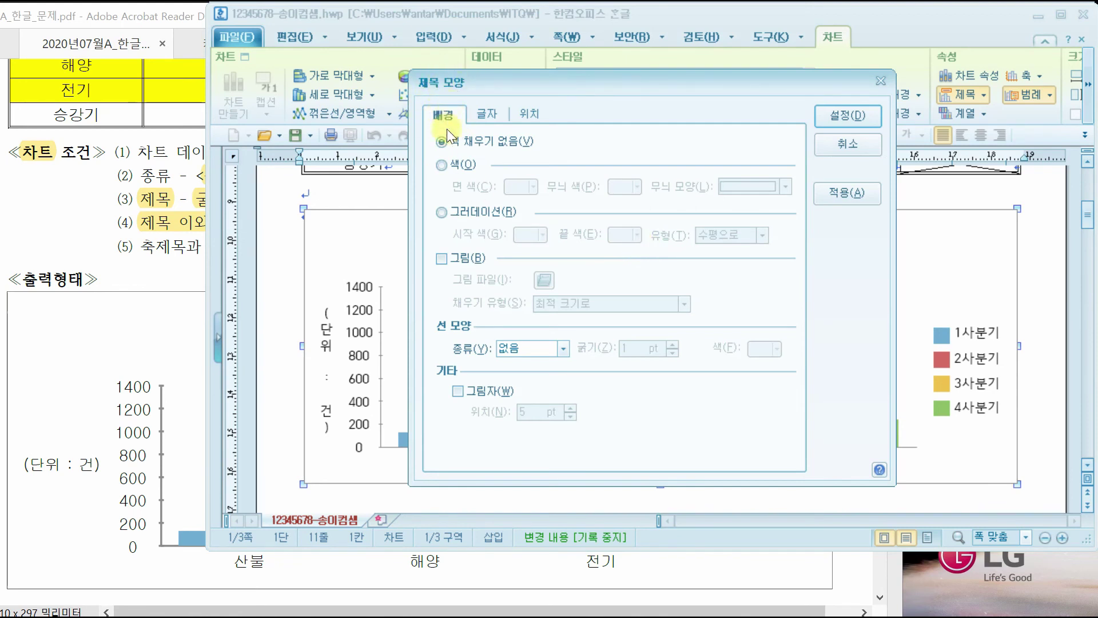
left_click(112, 185)
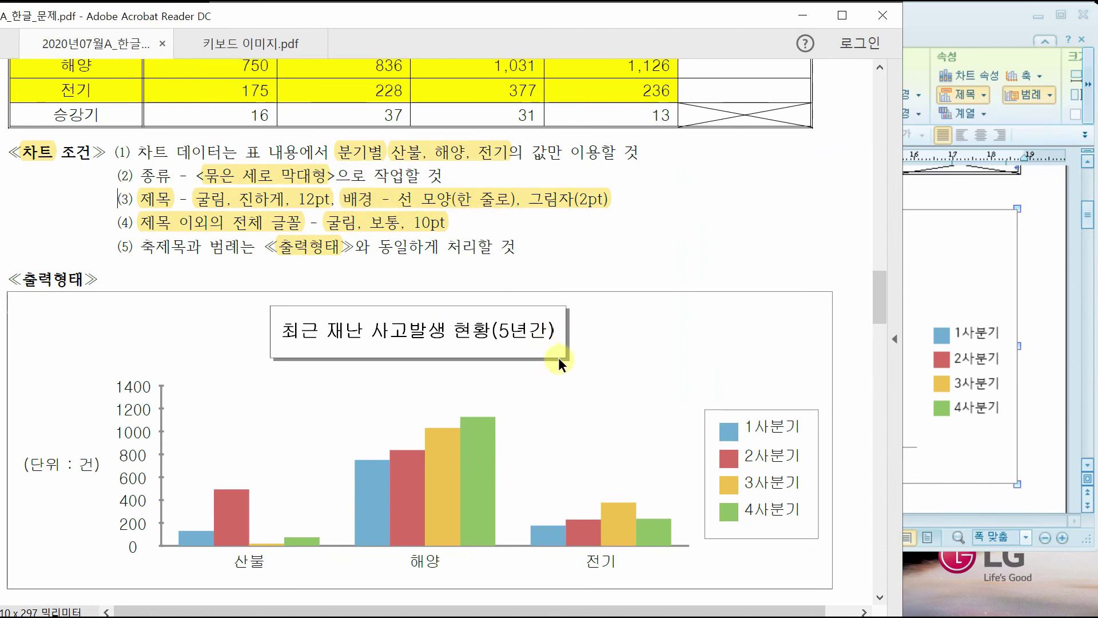
left_click(912, 40)
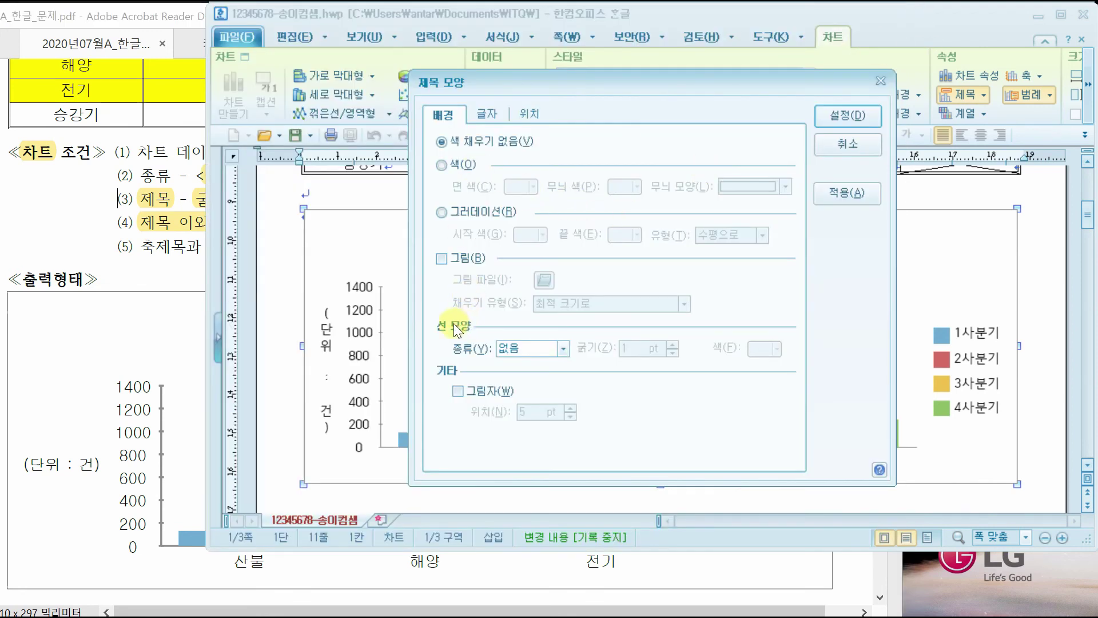
left_click(551, 347)
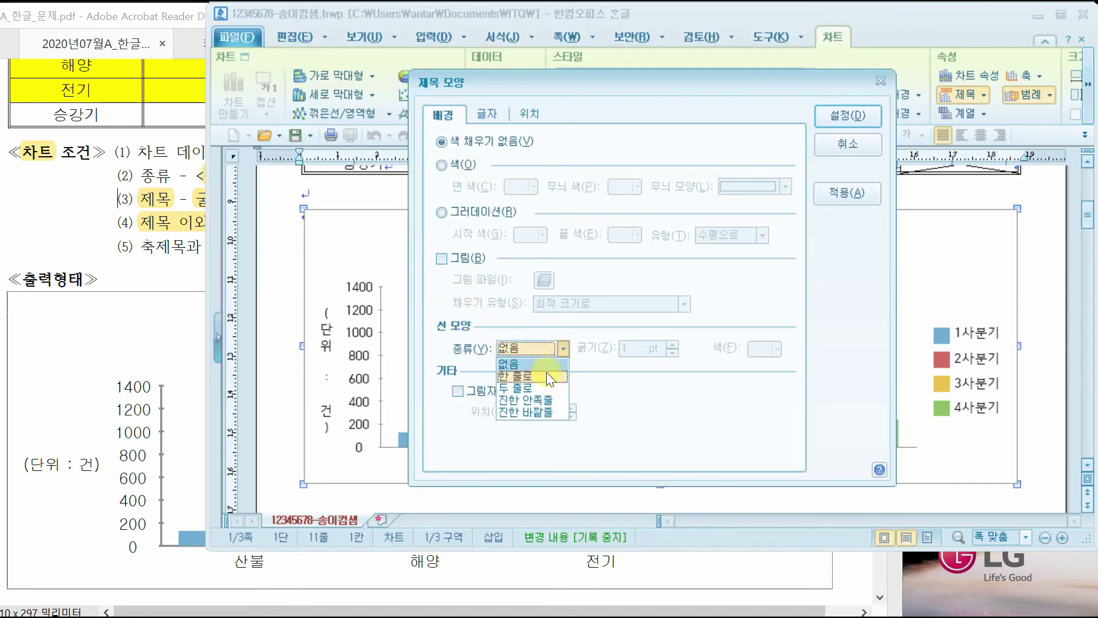
left_click(544, 373)
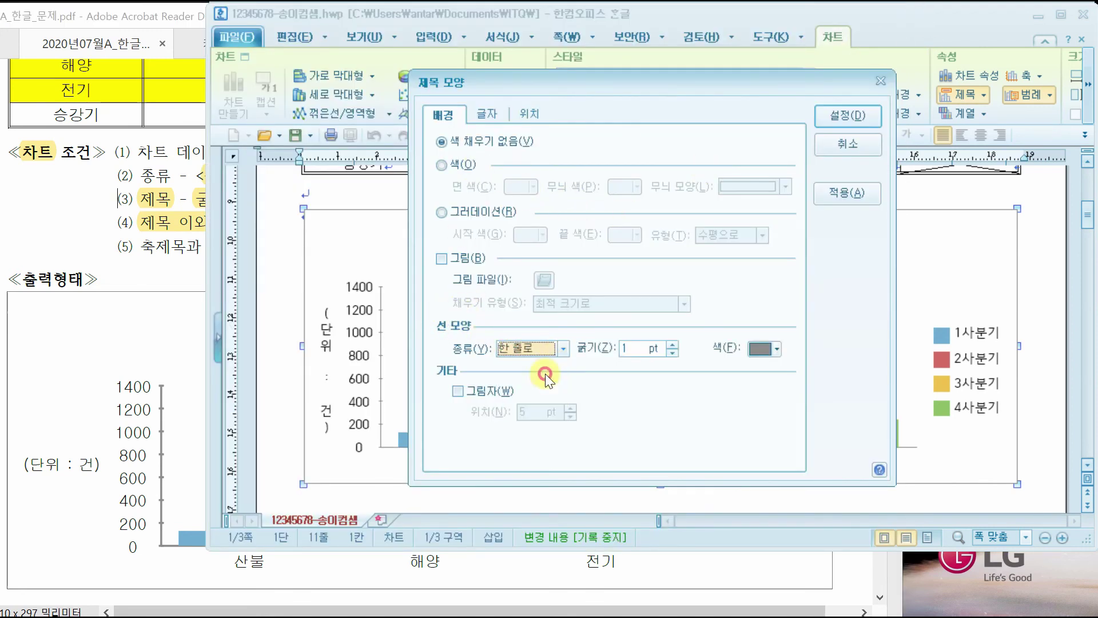
Add a shadow to the chart title with its position set to 2 pt.
left_click(456, 391)
left_click(569, 417)
left_click(570, 416)
left_click(569, 417)
left_click(569, 417)
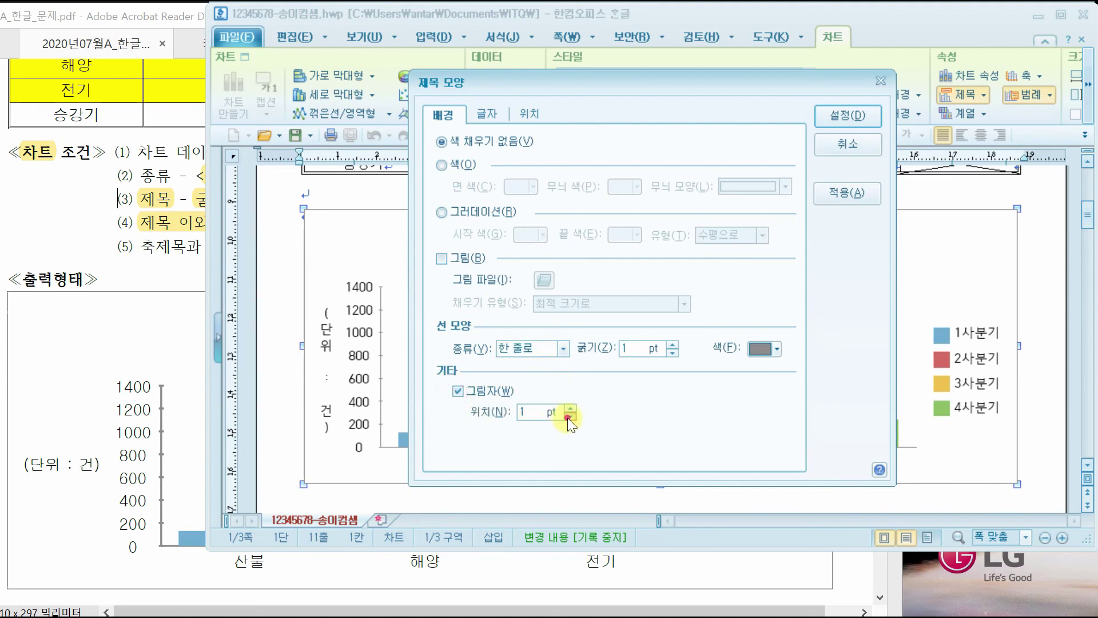
left_click(571, 408)
Check the title conditions in the exam PDF, set the chart title's font to bold 굴림, and apply the title settings.
left_click(492, 114)
left_click(95, 207)
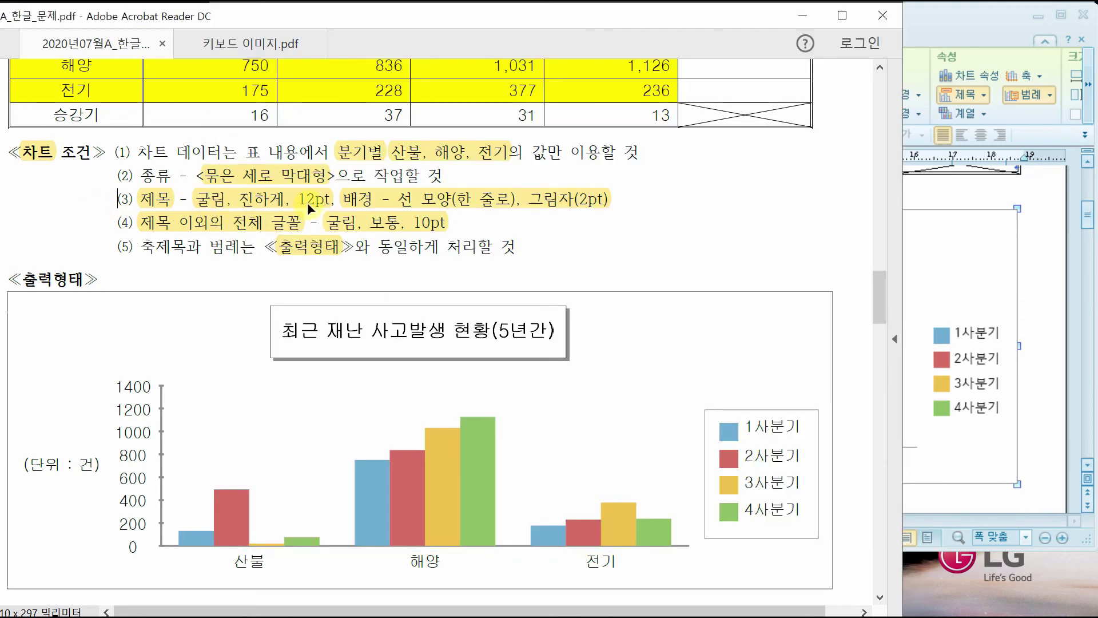
left_click(930, 15)
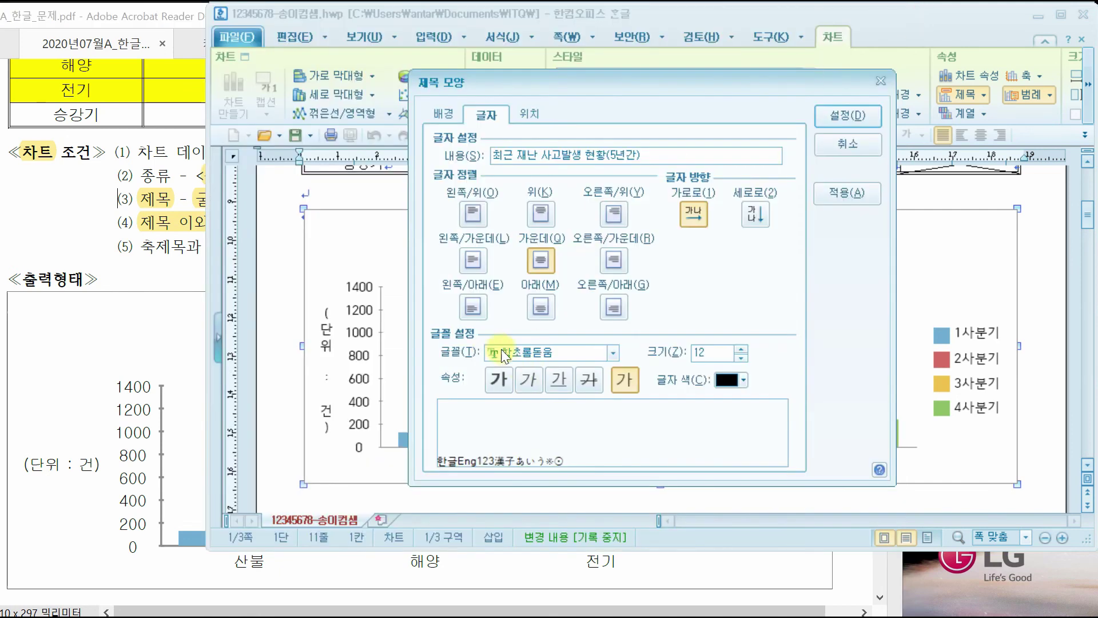
left_click(613, 352)
left_click_drag(616, 395, 574, 355)
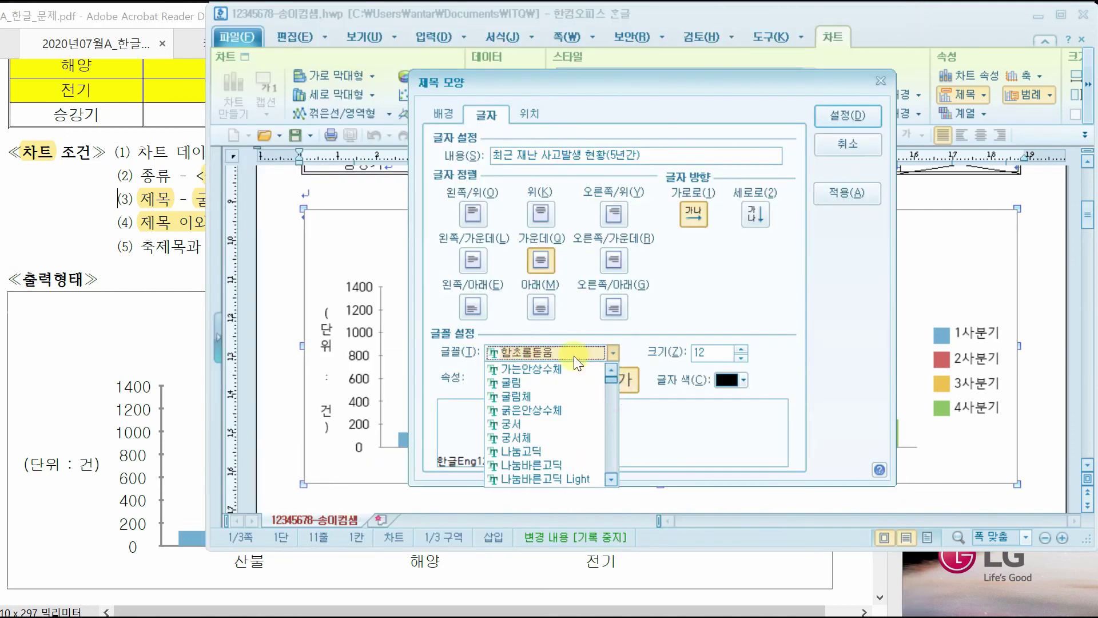
left_click(538, 380)
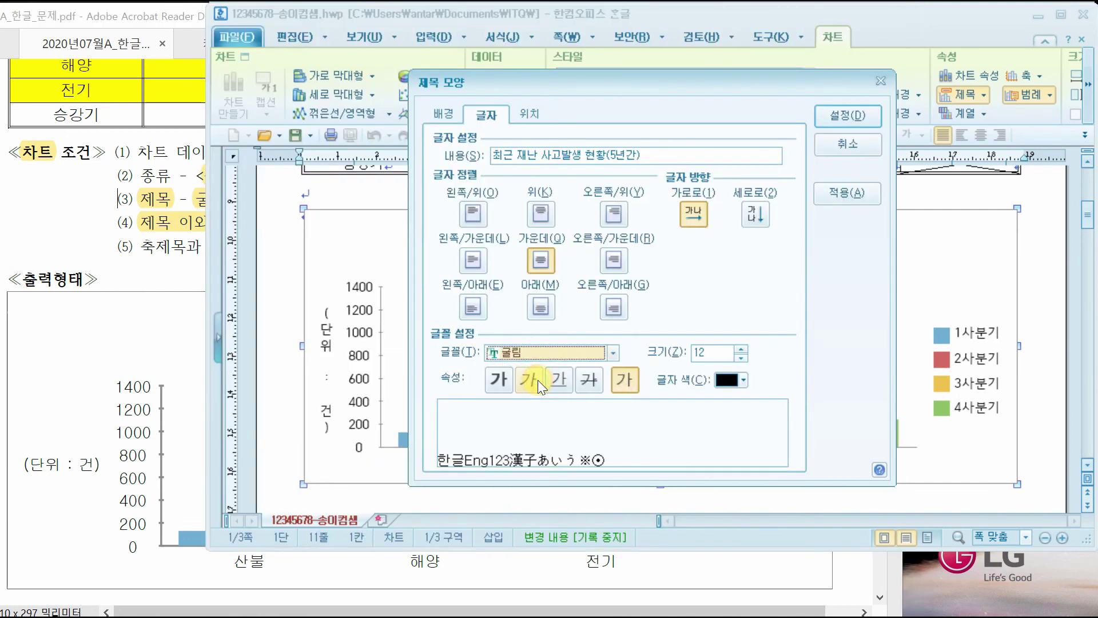
left_click(503, 380)
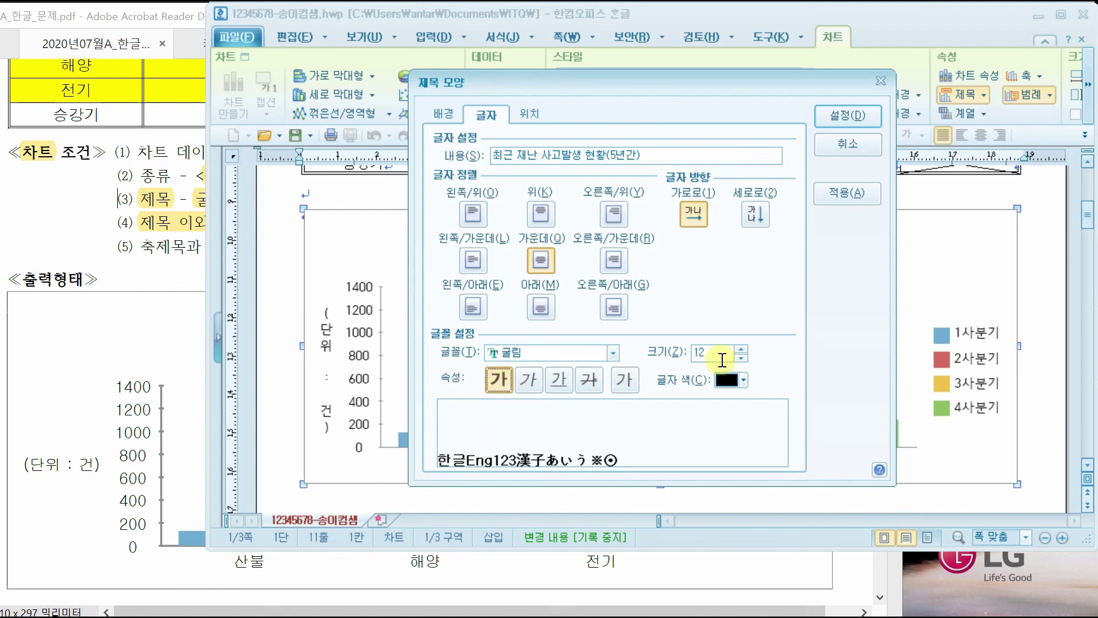
left_click(856, 115)
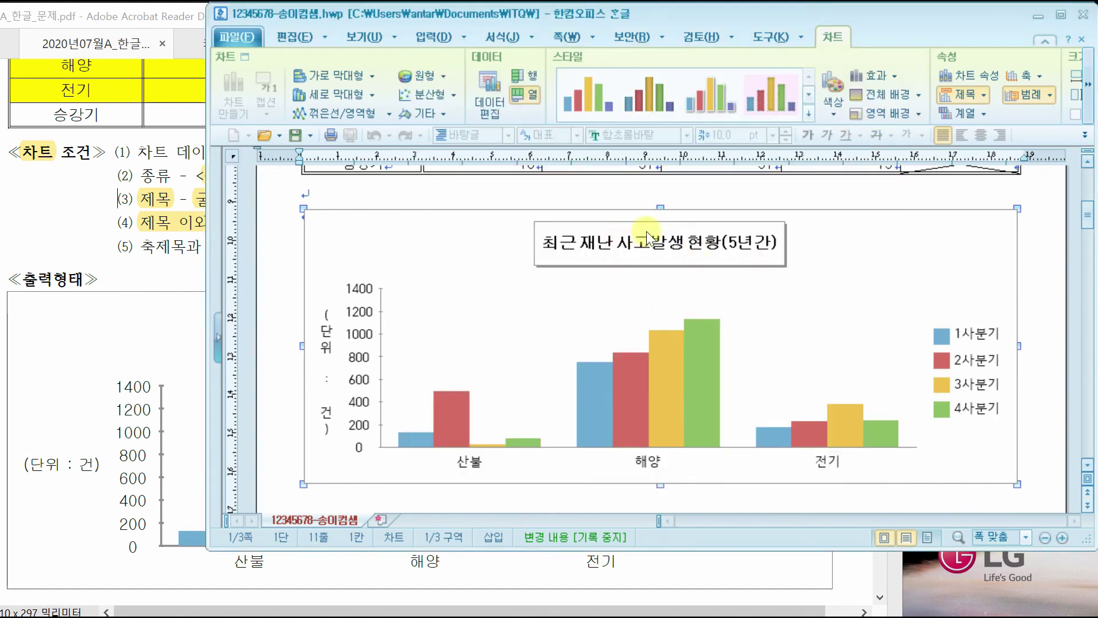
Check the non-title font condition in the exam PDF and set the Y-axis title's font to 굴림 at size 10.
left_click(76, 218)
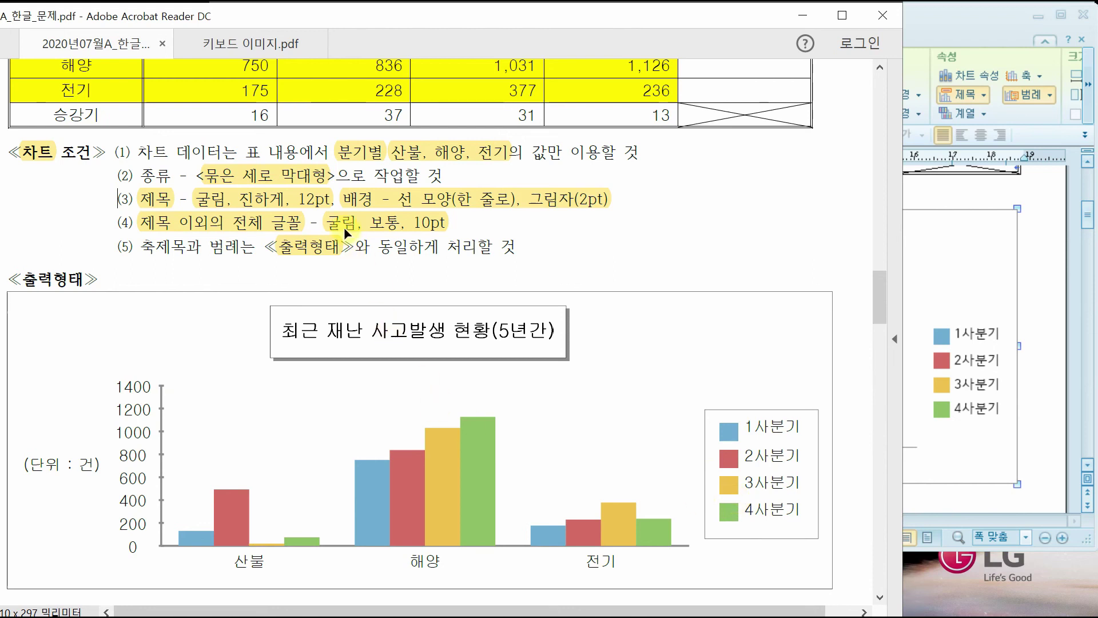
left_click(962, 250)
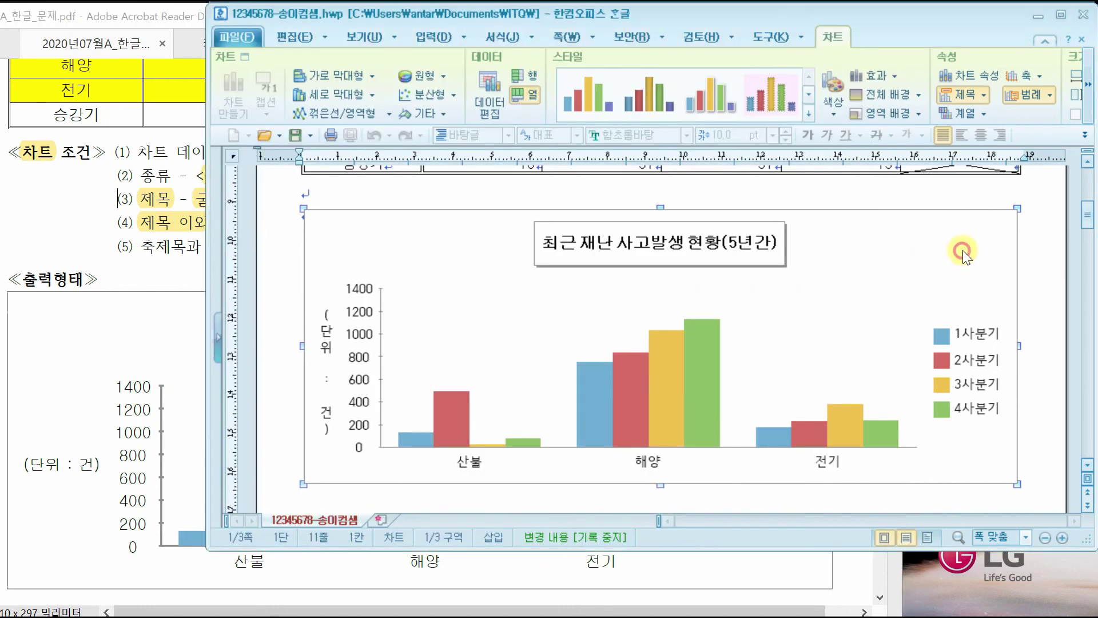
left_click(327, 341)
double_click(322, 339)
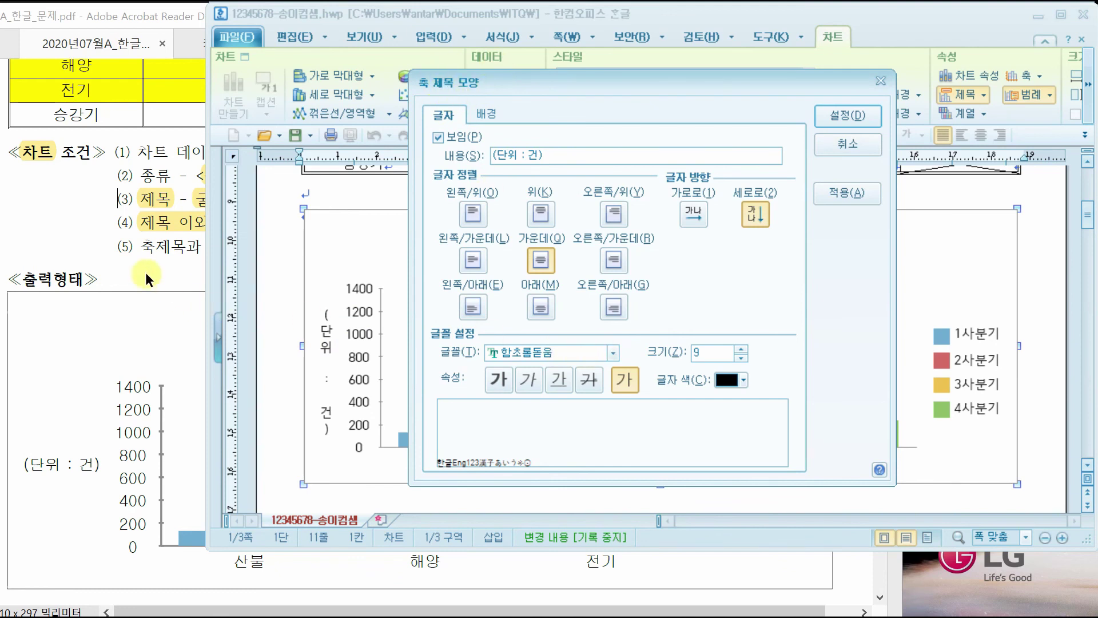
left_click(135, 252)
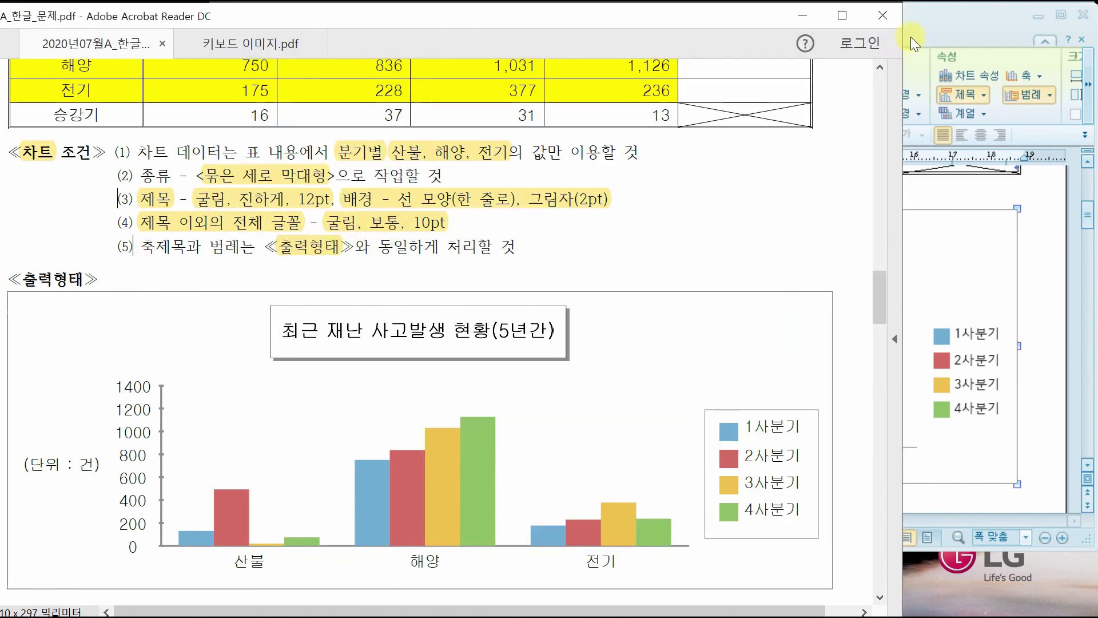
left_click(909, 39)
left_click(612, 353)
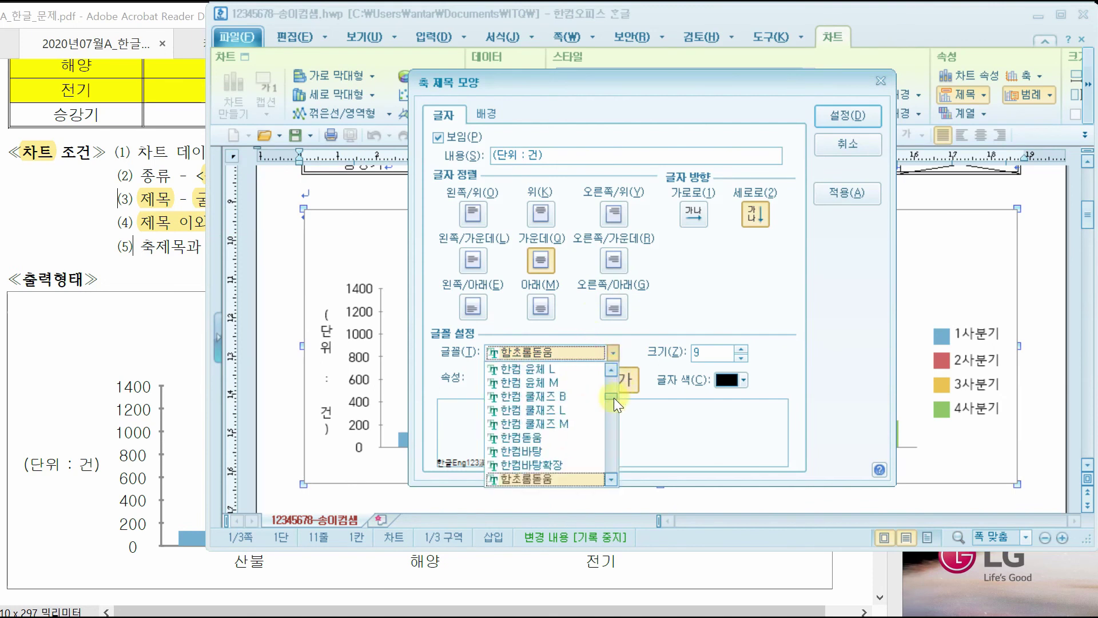
scroll(614, 397, "up", 10)
left_click(534, 383)
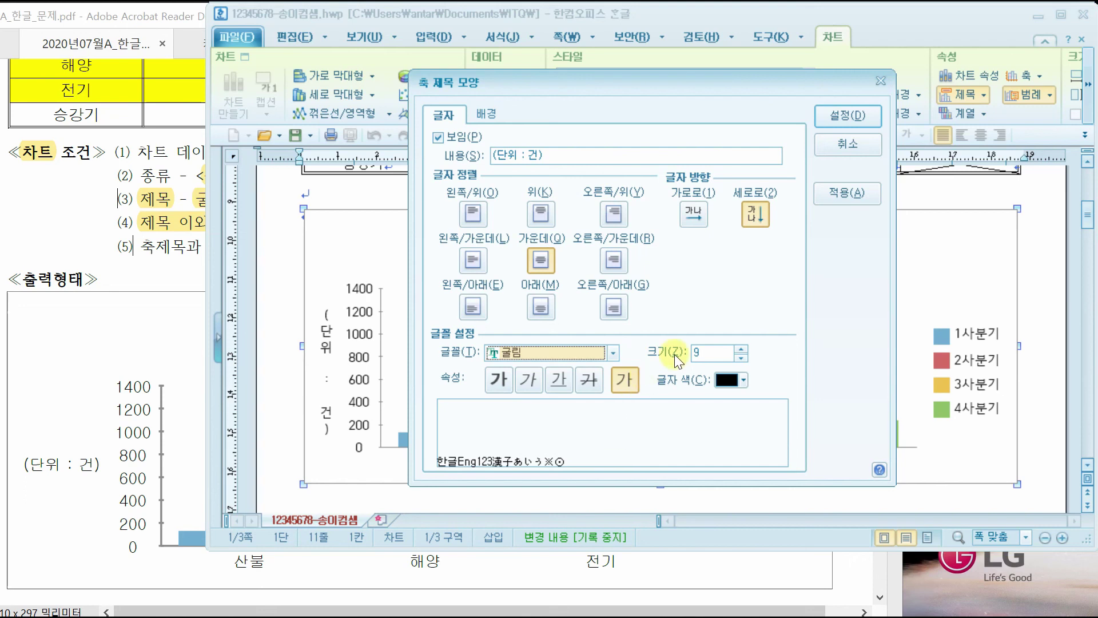
left_click(742, 346)
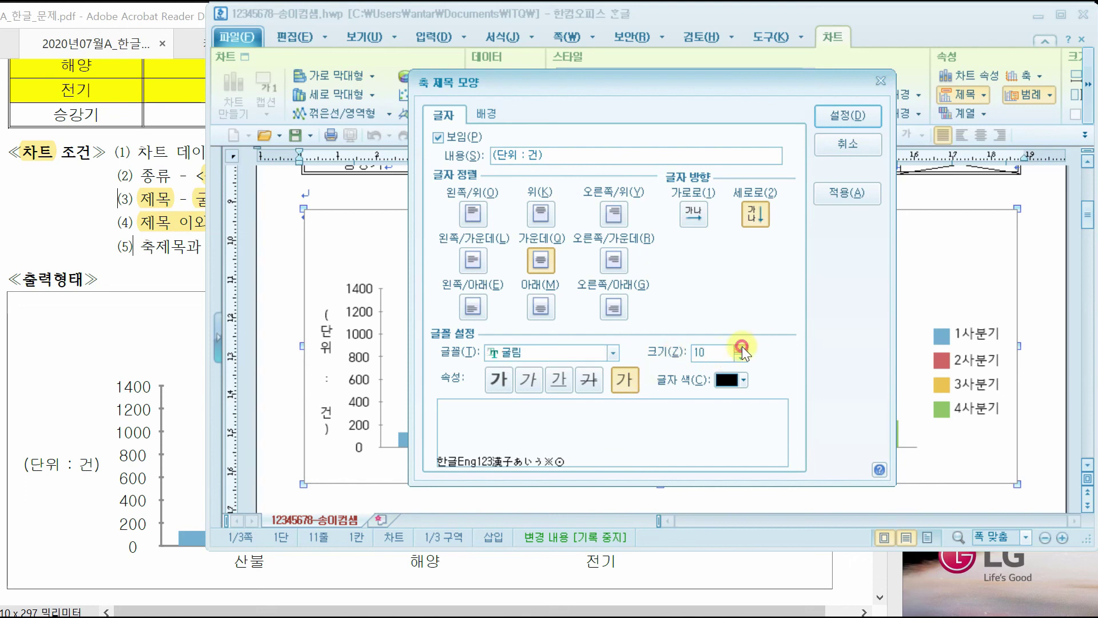
left_click(832, 123)
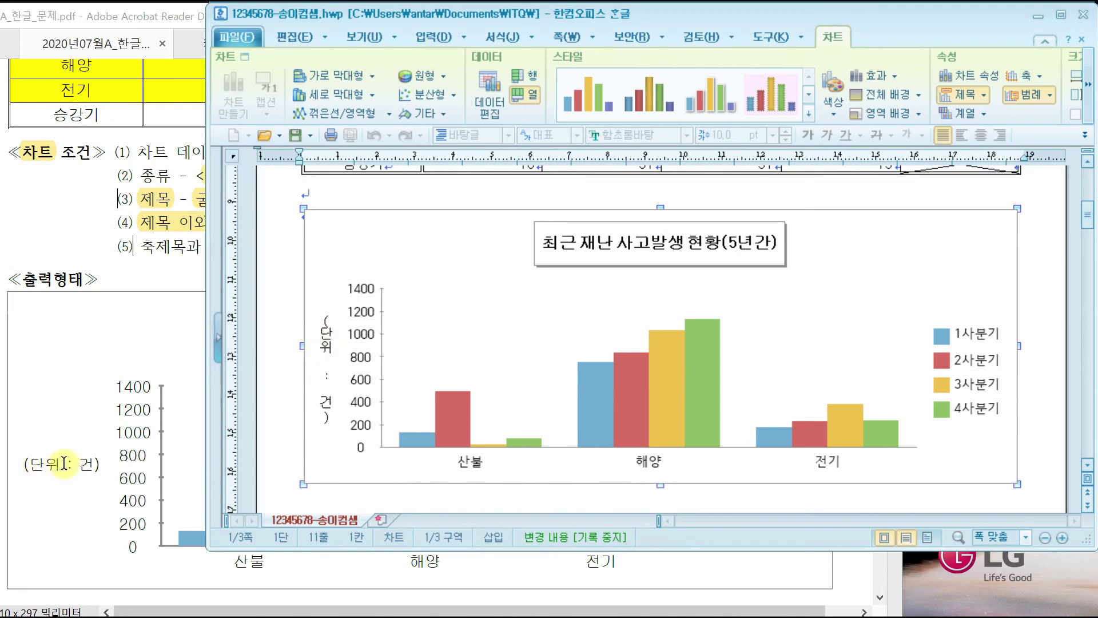
Change the Y-axis title's text direction to horizontal (가로로).
left_click(326, 339)
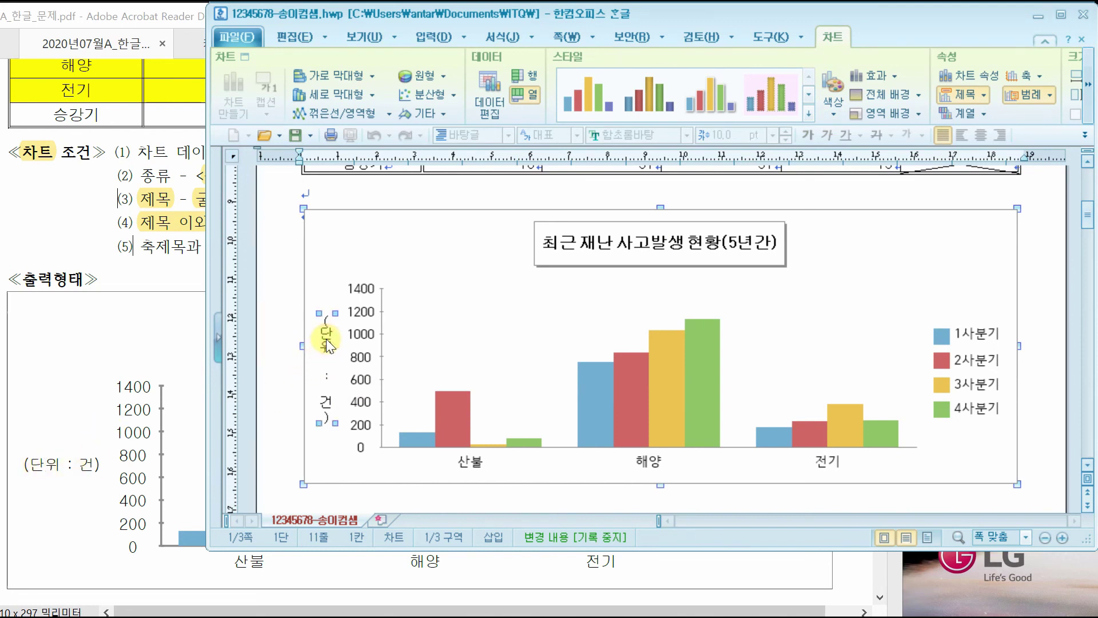
double_click(325, 340)
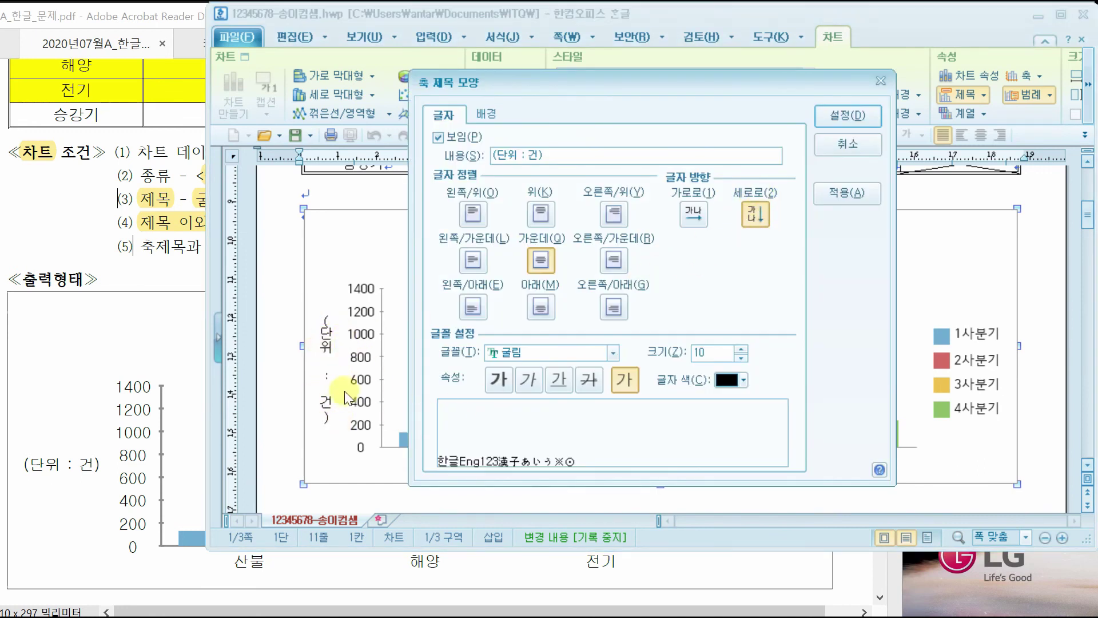
left_click(688, 215)
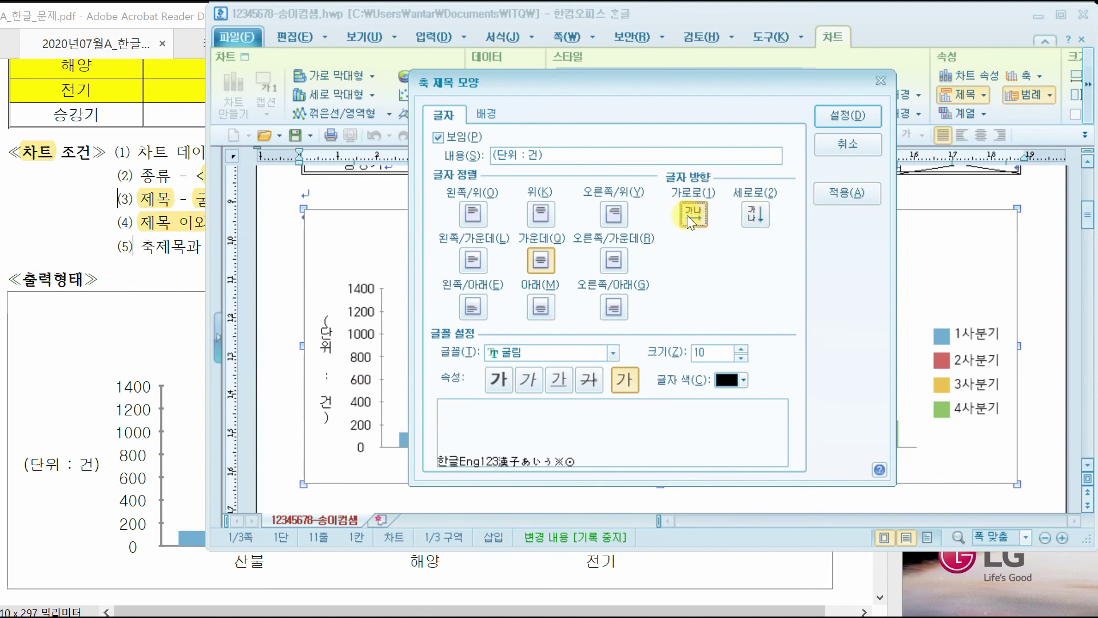
left_click(840, 118)
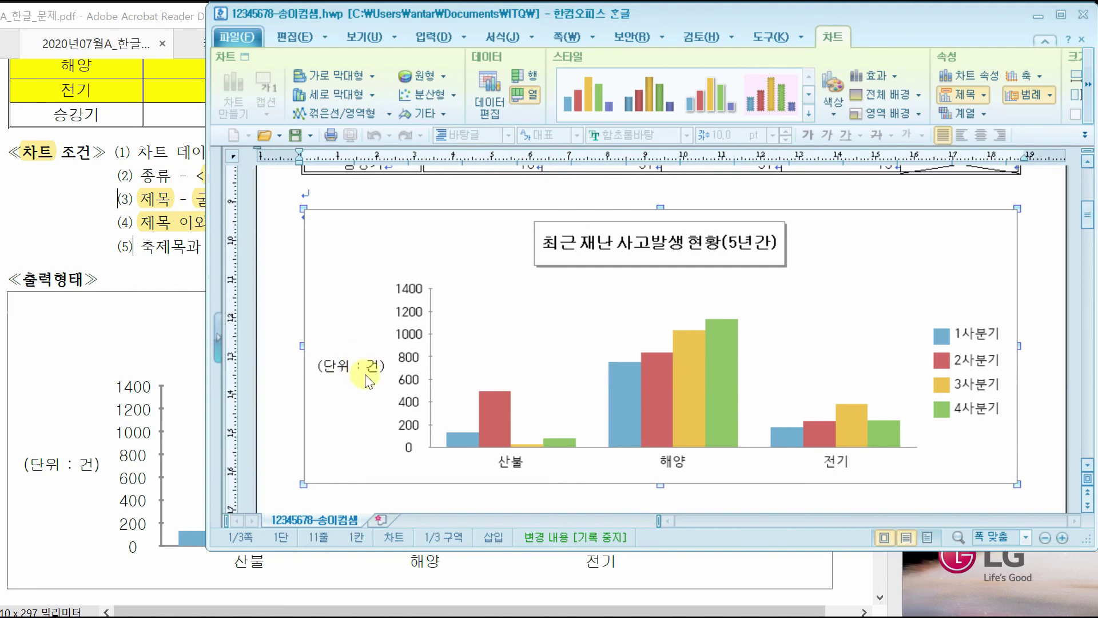
Set the value axis labels' font to 굴림 at 10 pt.
left_click(407, 289)
double_click(407, 287)
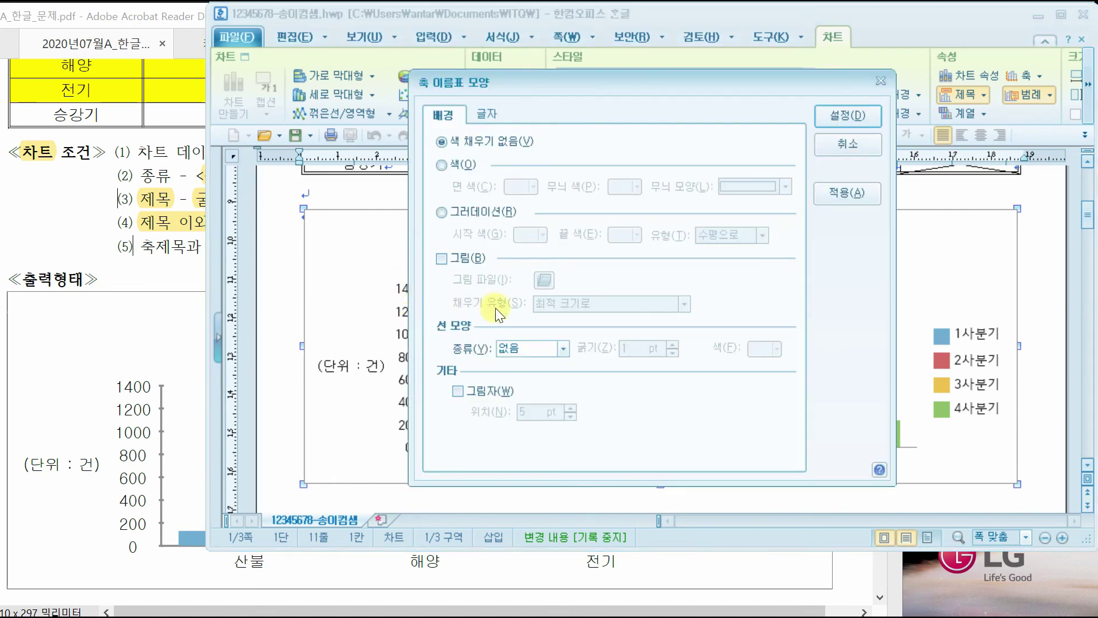
left_click(475, 118)
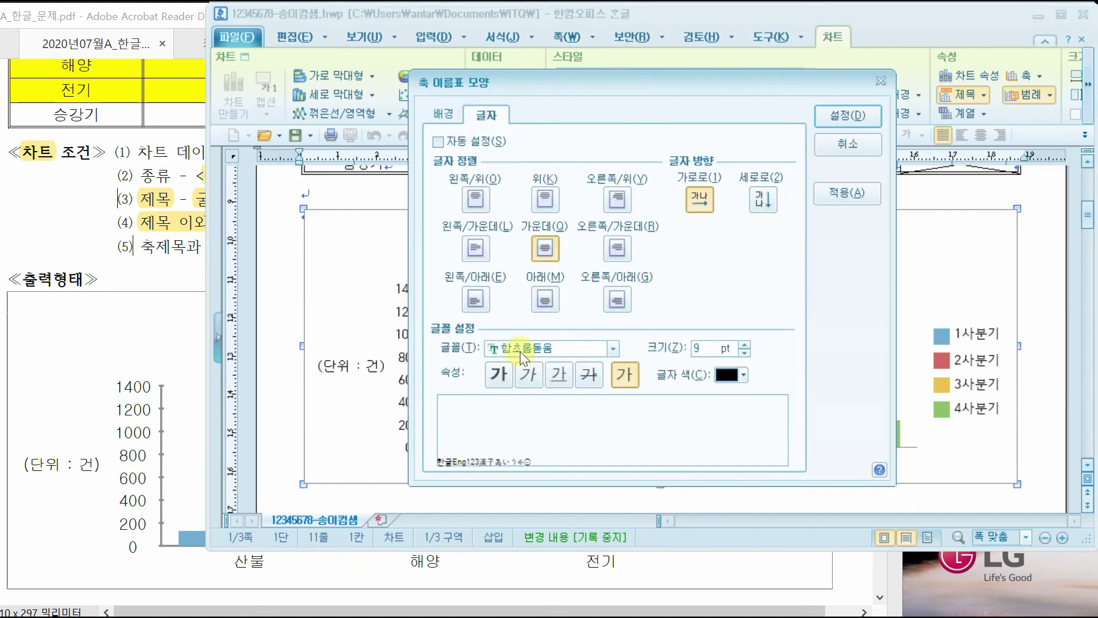
left_click(606, 345)
left_click_drag(614, 393, 612, 354)
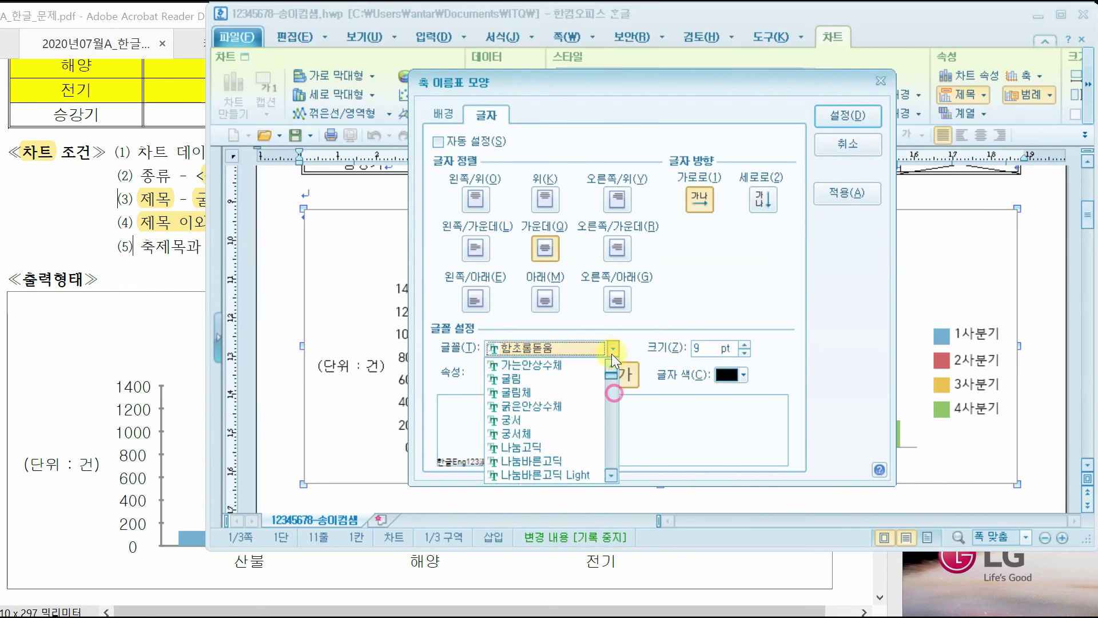
left_click(517, 377)
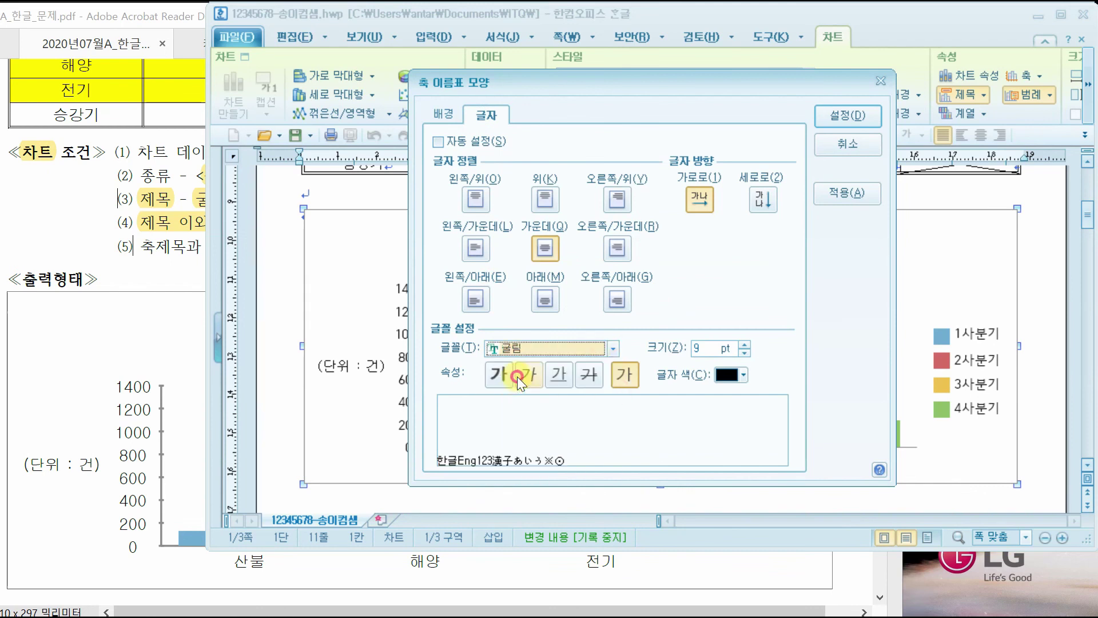
left_click(741, 343)
left_click(847, 115)
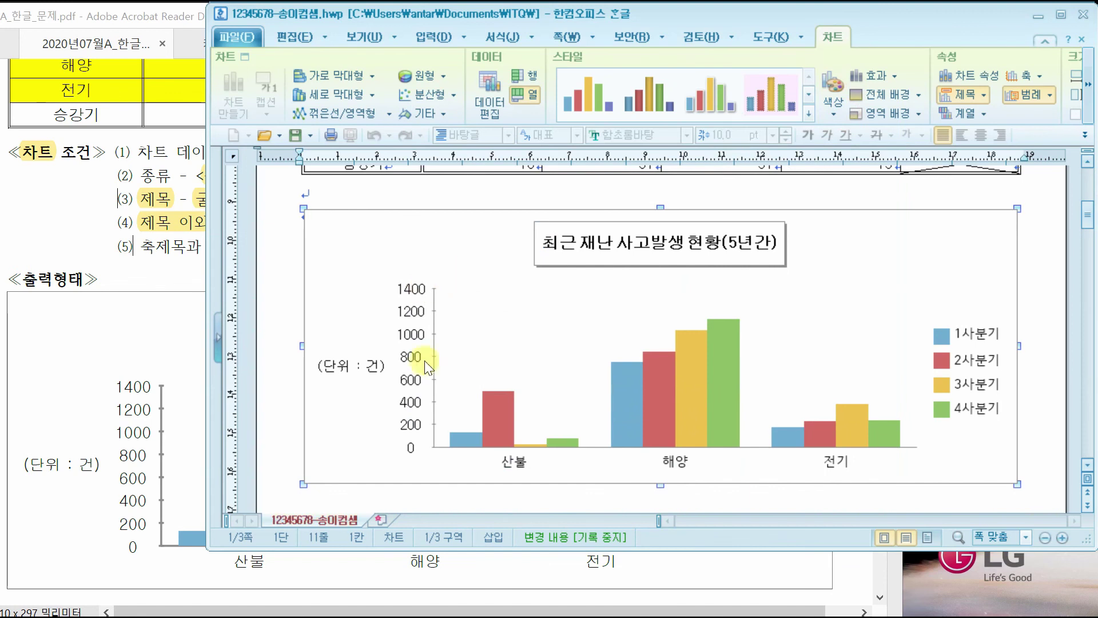
Set the category axis labels' font to 굴림 at 10 pt.
double_click(513, 462)
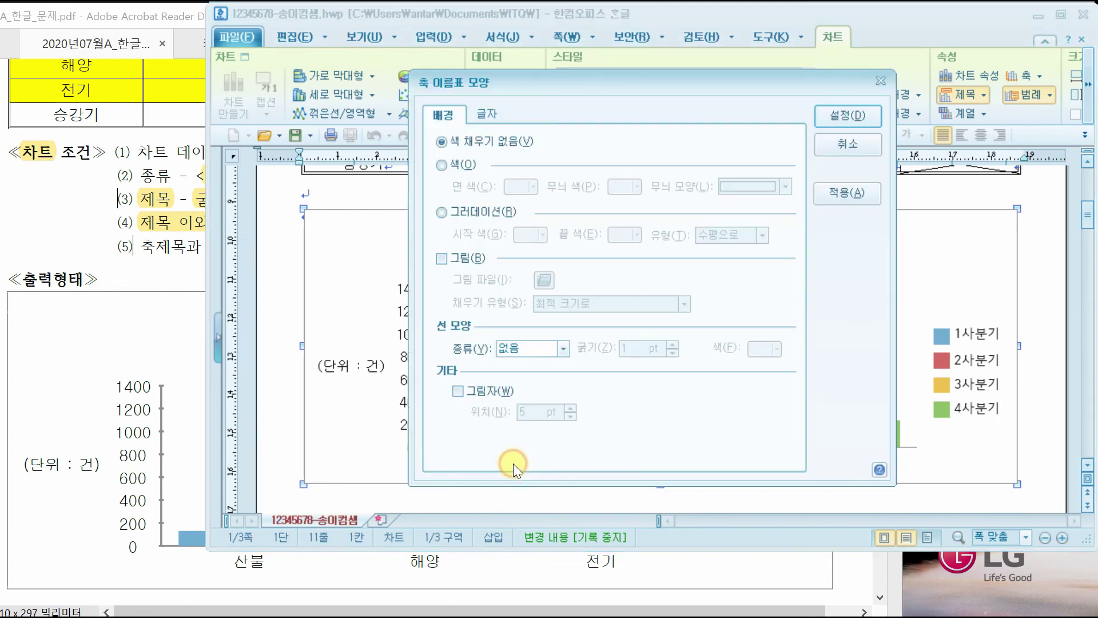
left_click(482, 117)
left_click(615, 347)
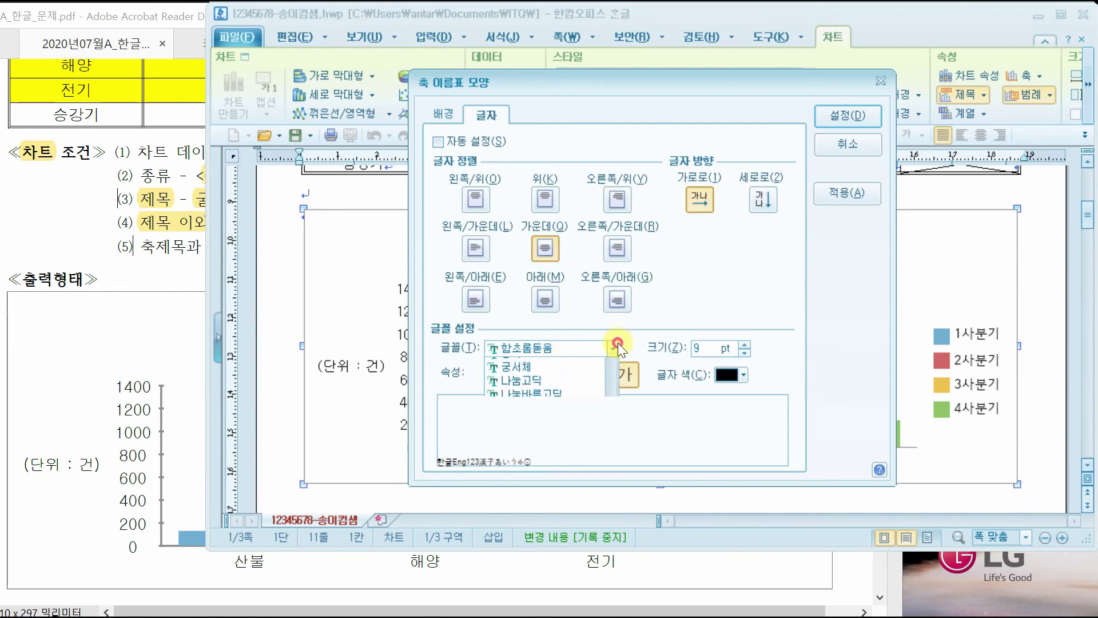
left_click_drag(618, 395, 608, 355)
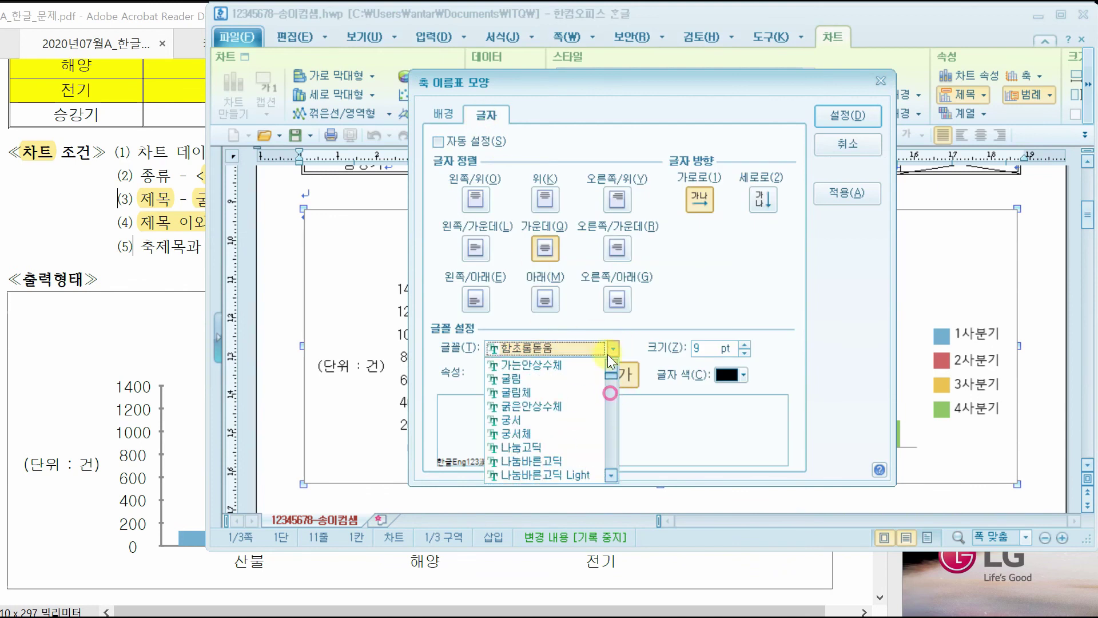
left_click(528, 379)
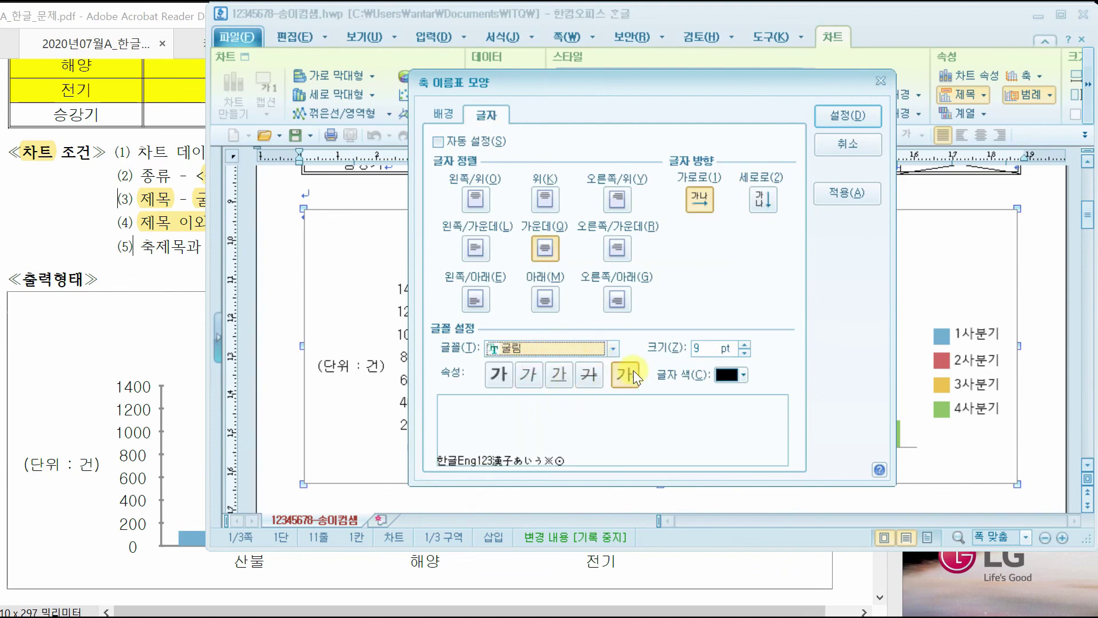
left_click(744, 344)
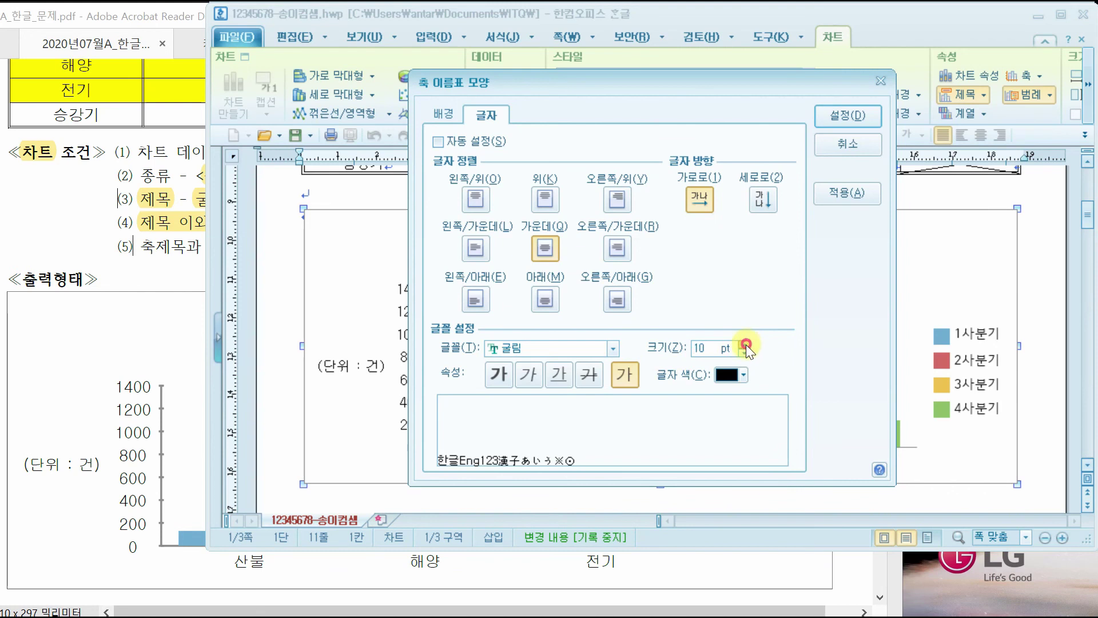
left_click(859, 113)
Open the chart legend's formatting and set its font to 굴림 at size 10.
left_click(984, 364)
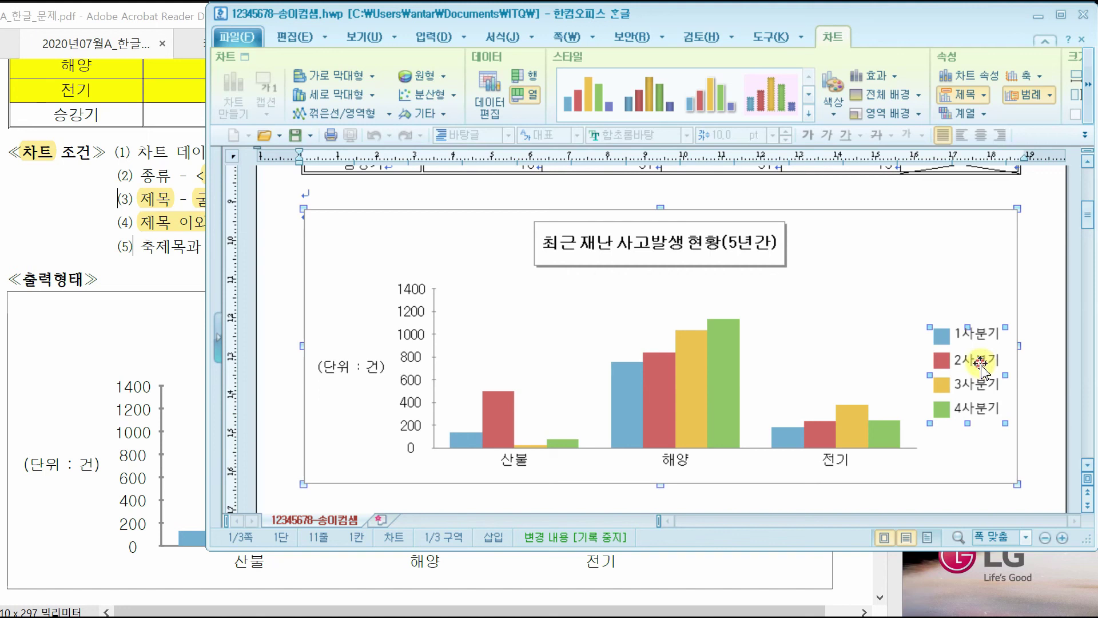
double_click(981, 363)
left_click(489, 113)
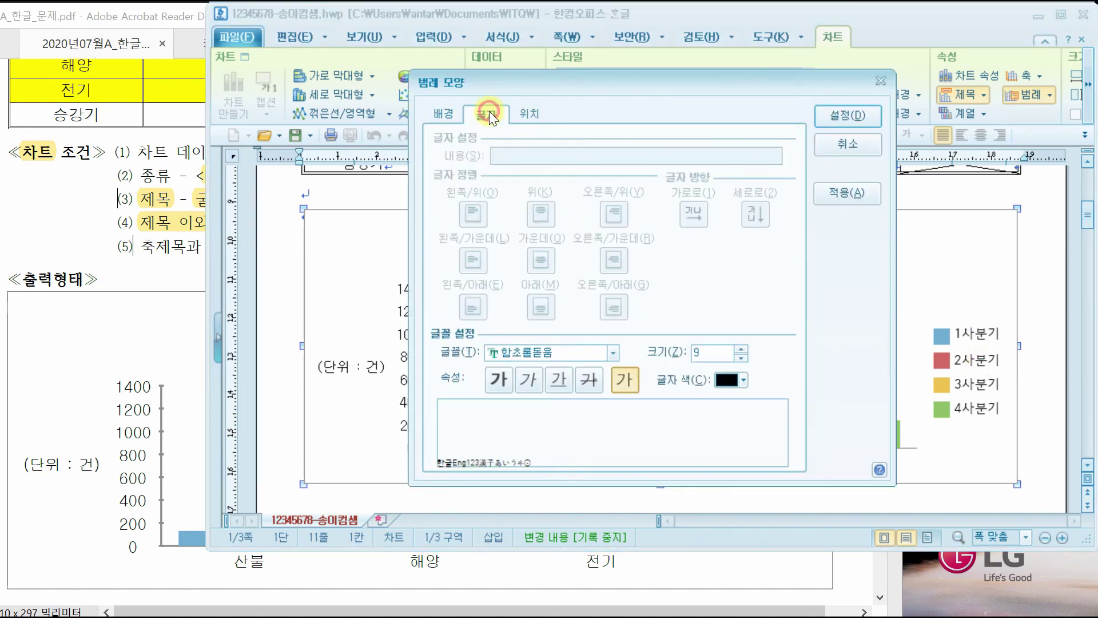
left_click(613, 352)
scroll(612, 389, "up", 10)
left_click(542, 382)
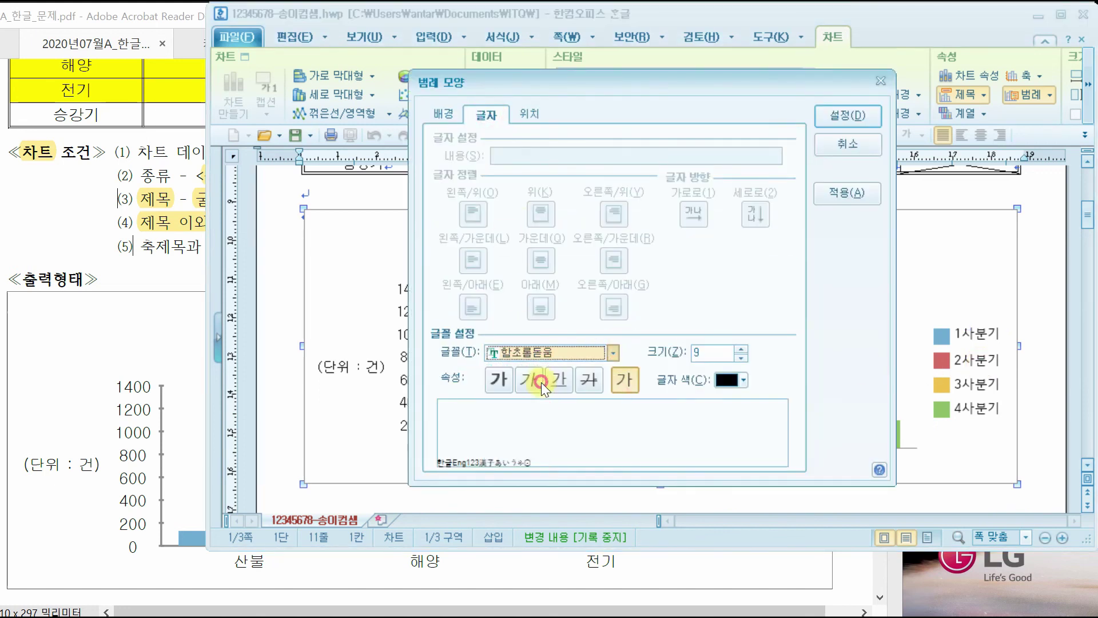
left_click(741, 349)
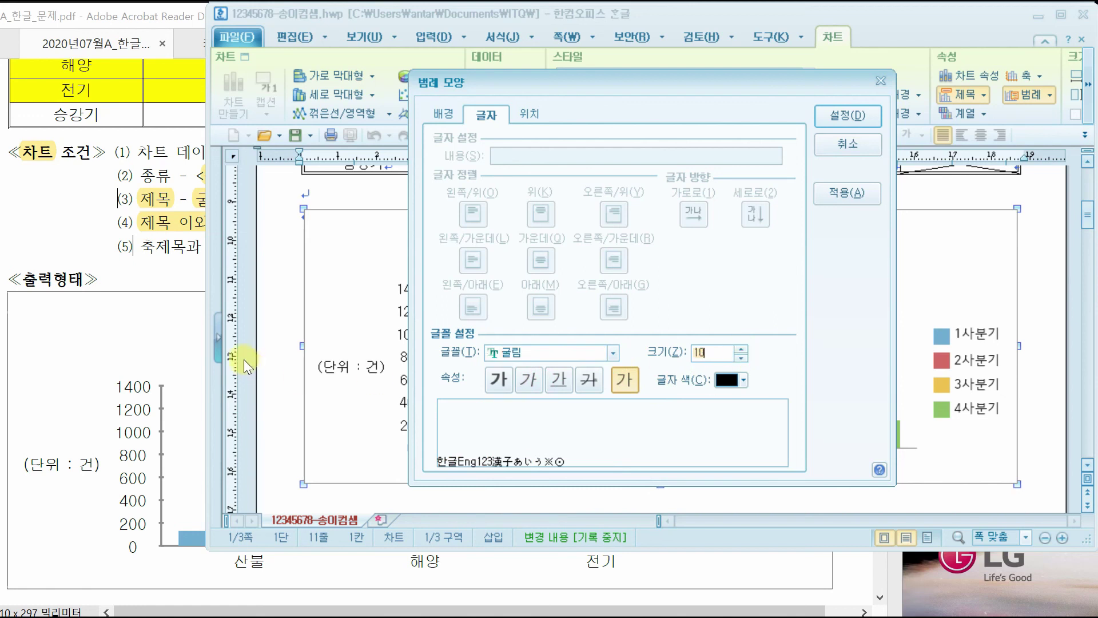
Set the legend's border line type to 한 줄로, apply it, and compare the chart with the exam PDF's sample output.
left_click(142, 273)
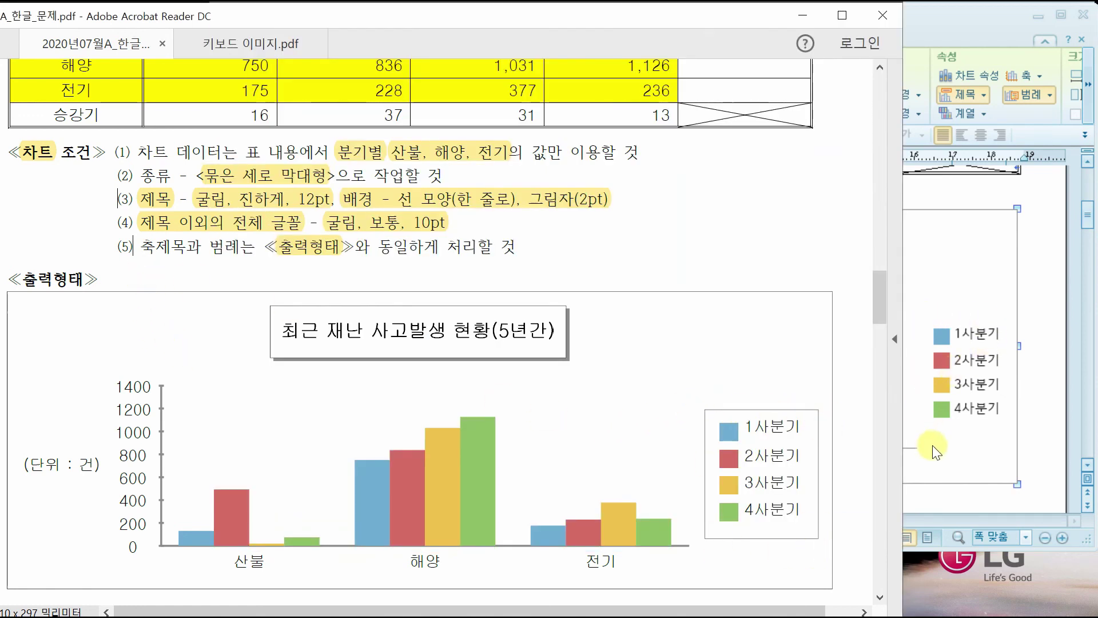
left_click(946, 16)
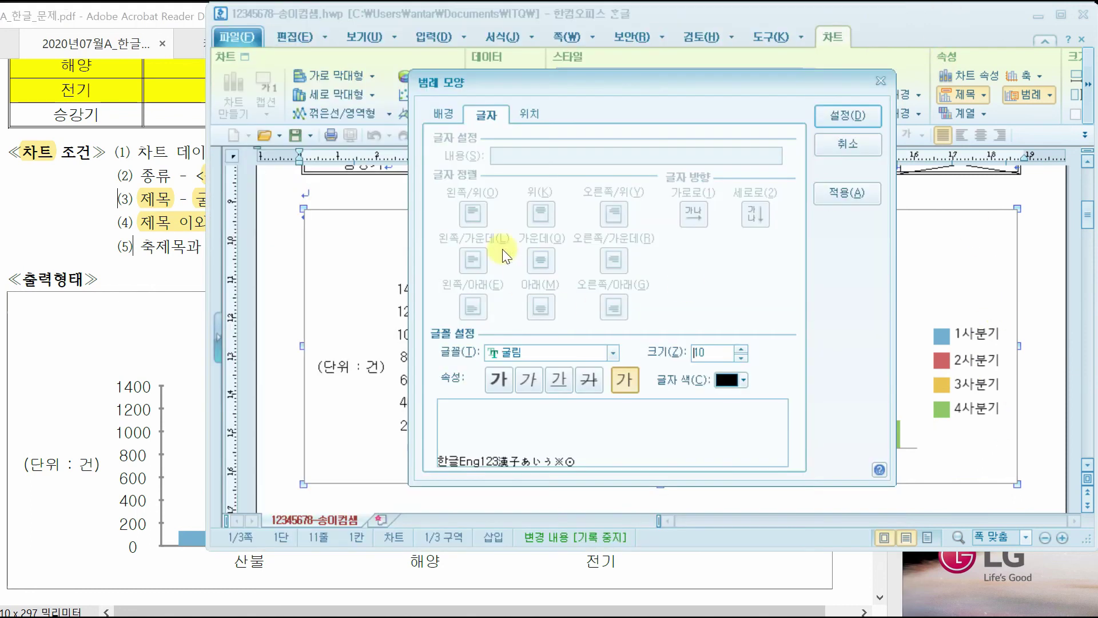
left_click(440, 115)
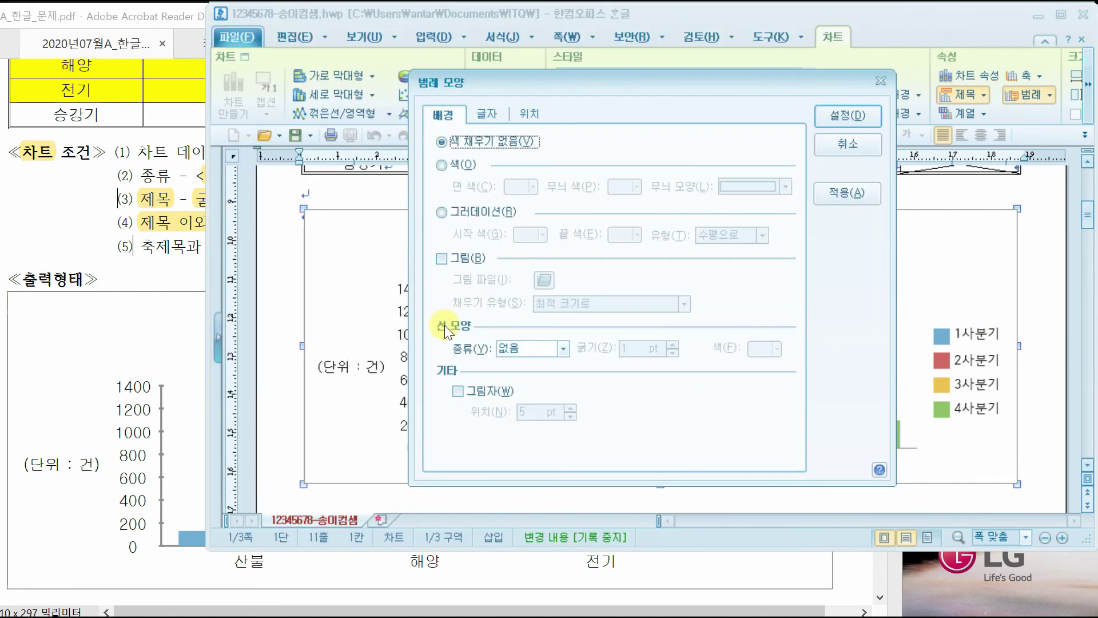
left_click(561, 349)
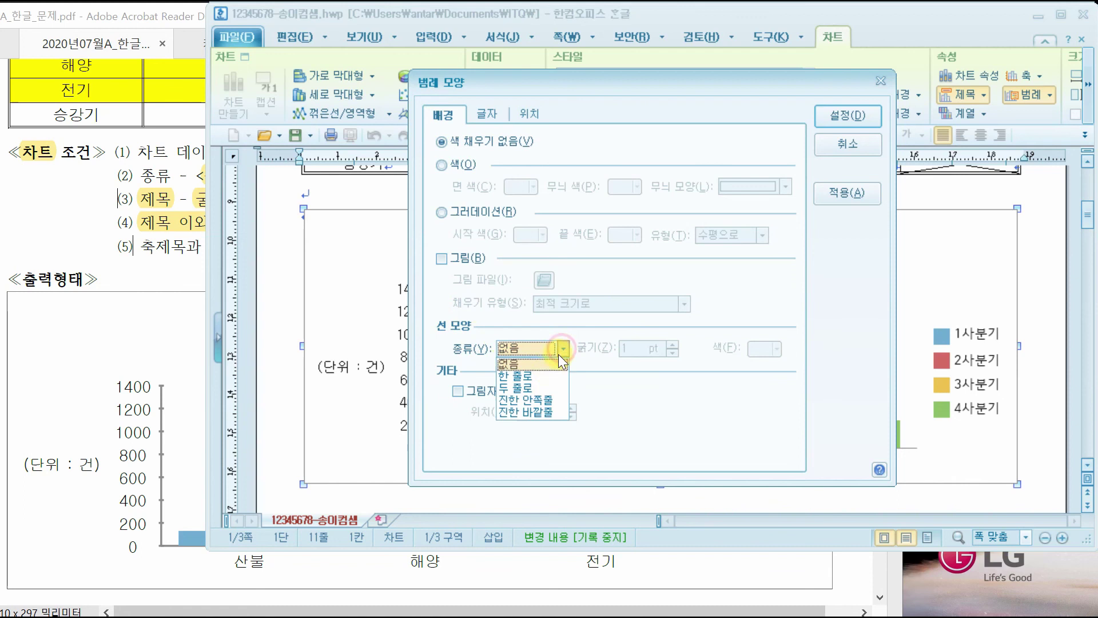
left_click(541, 378)
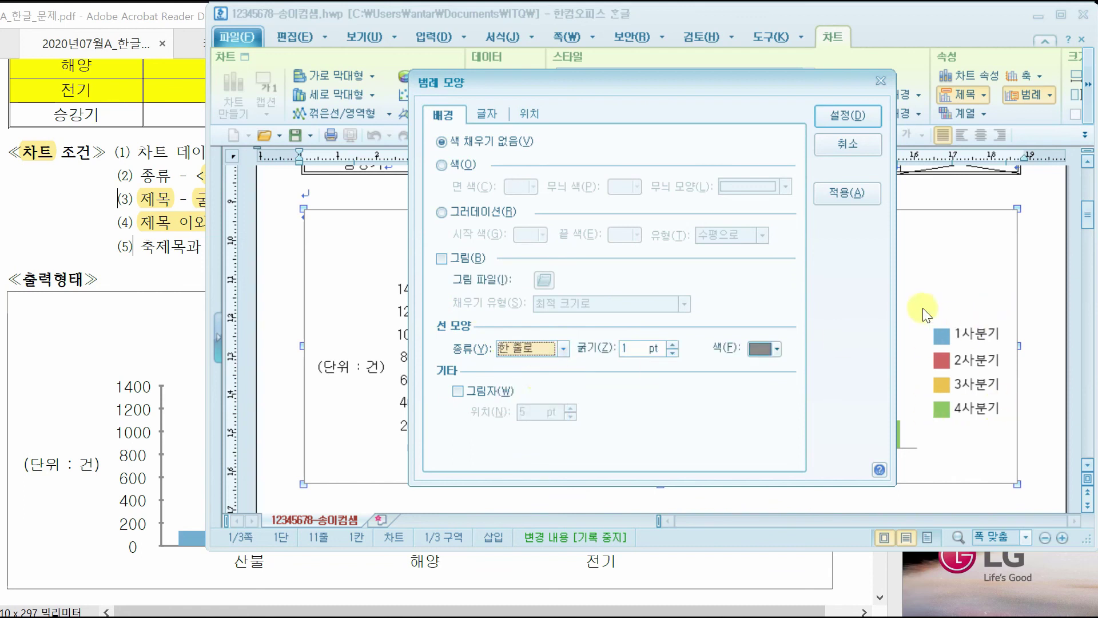
left_click(838, 111)
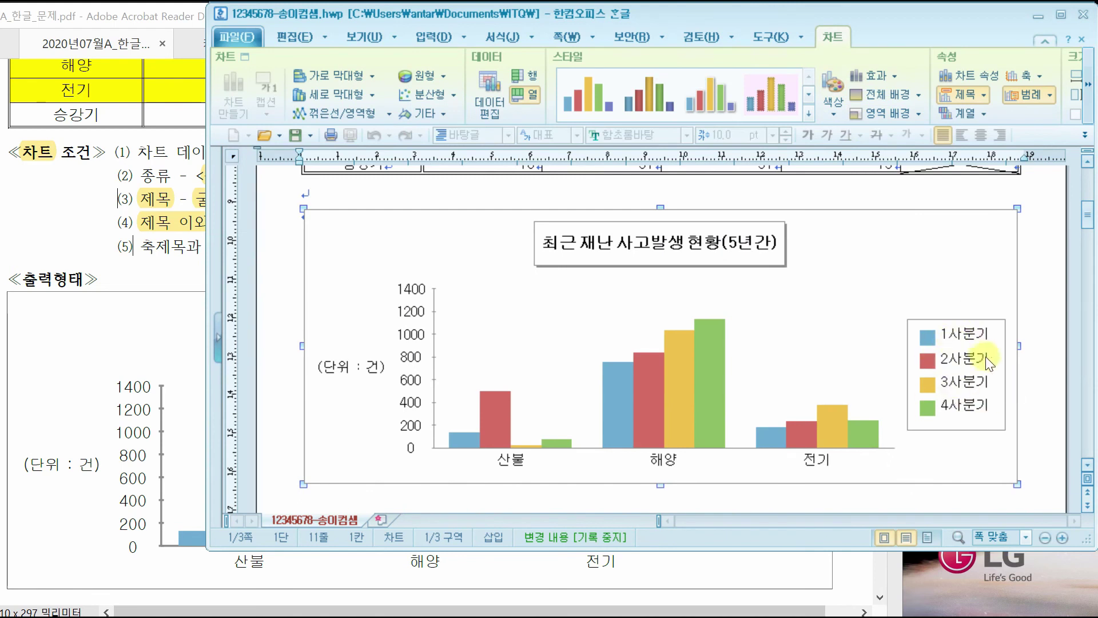
left_click(117, 229)
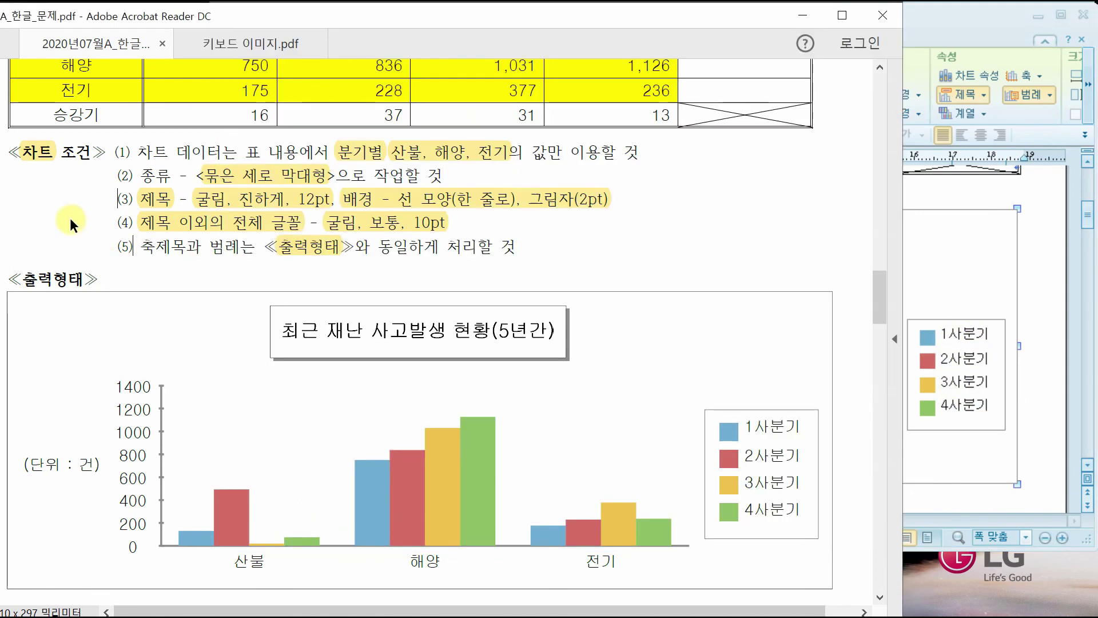